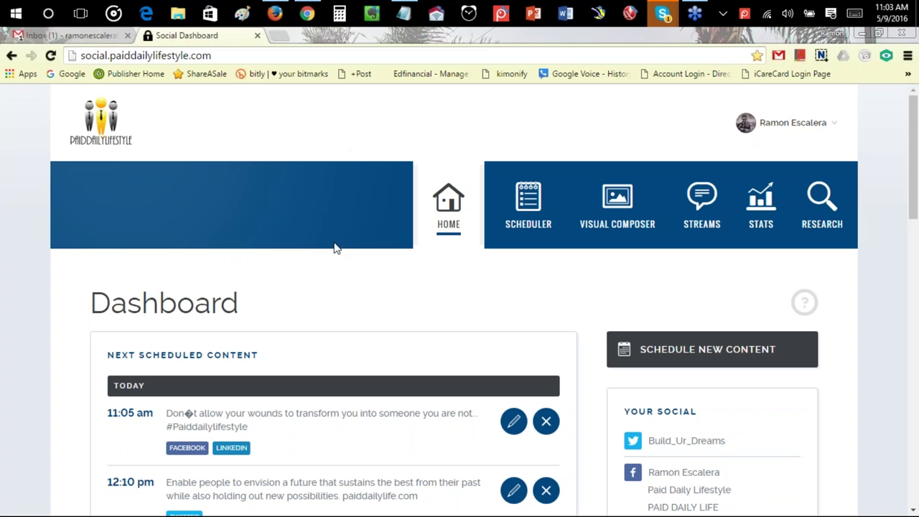
# Step: Examine the dashboard's next scheduled content and the list of connected social accounts, dismissing the Skype notification
pyautogui.scroll(-2, 330, 201)
pyautogui.scroll(2, 384, 208)
pyautogui.scroll(-4, 302, 215)
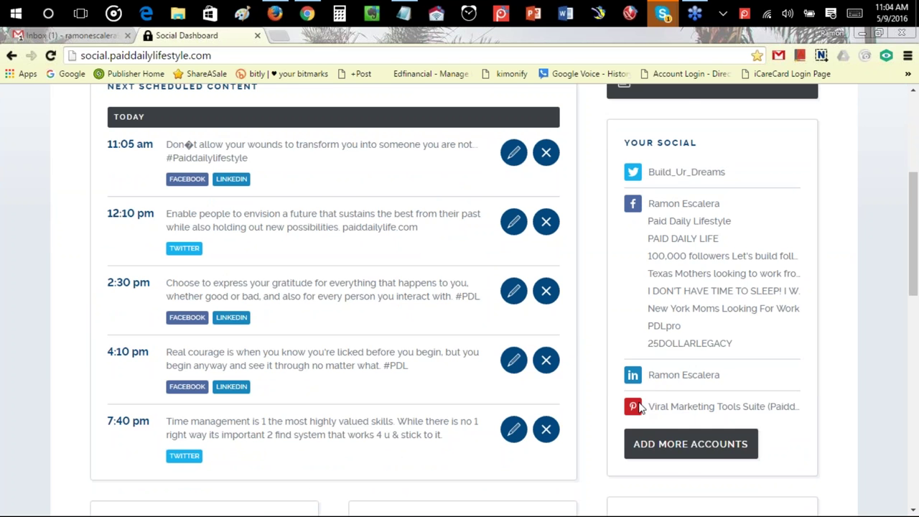
pyautogui.scroll(-2, 639, 406)
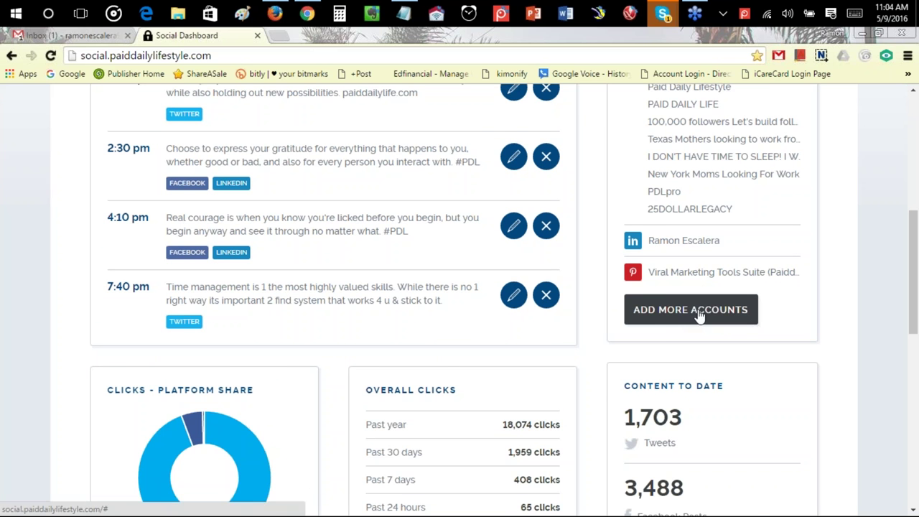
pyautogui.scroll(3, 687, 316)
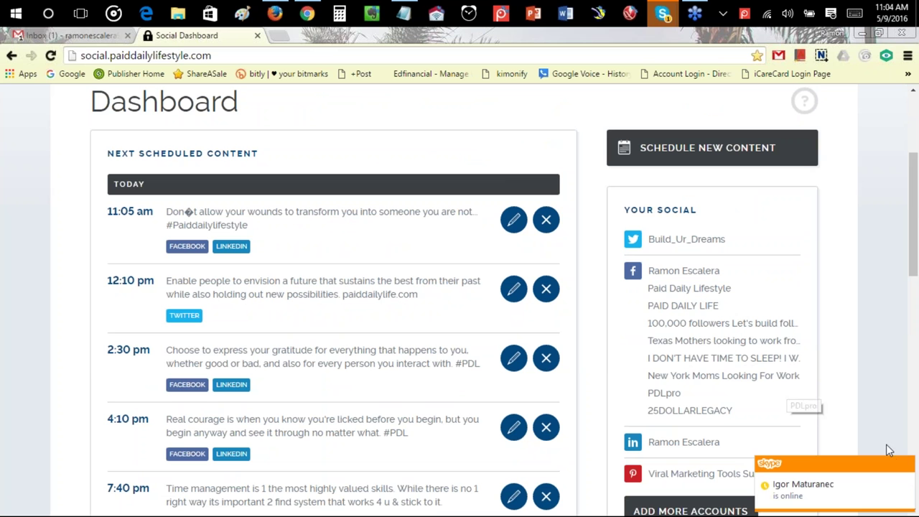
pyautogui.click(906, 467)
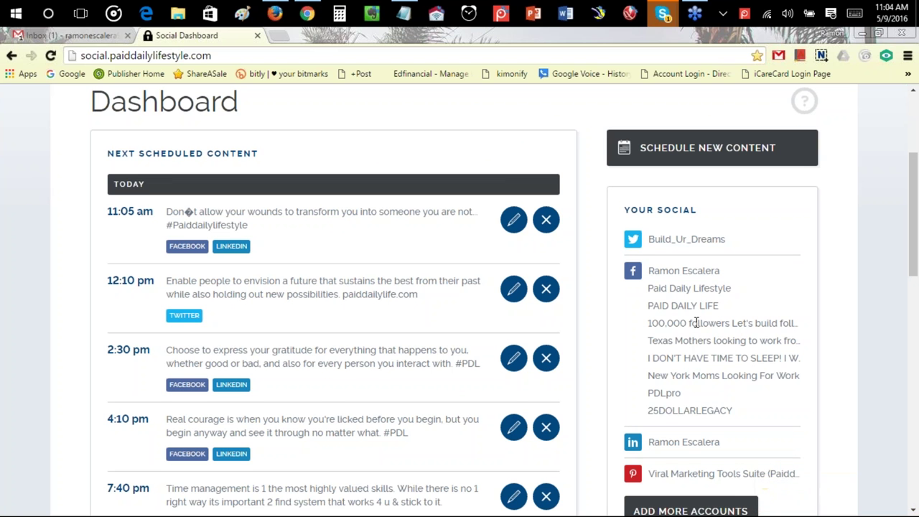
pyautogui.scroll(-3, 725, 431)
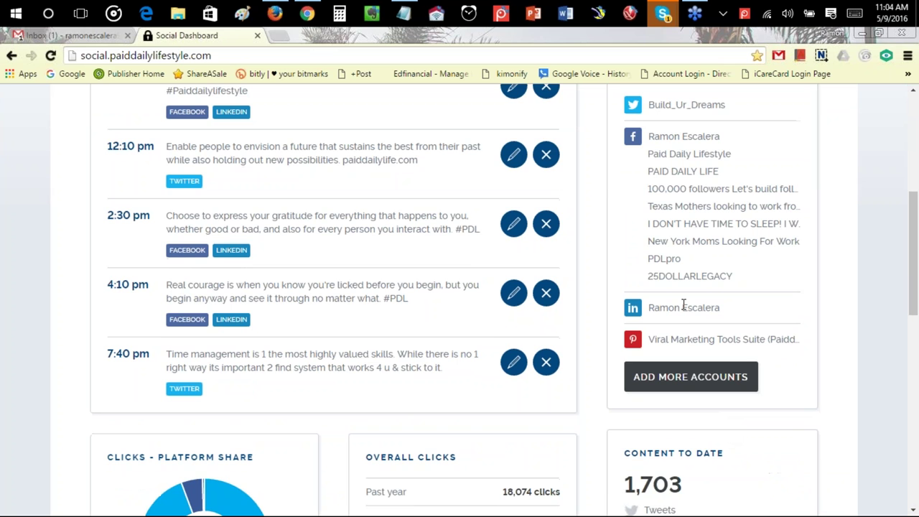
pyautogui.scroll(2, 742, 312)
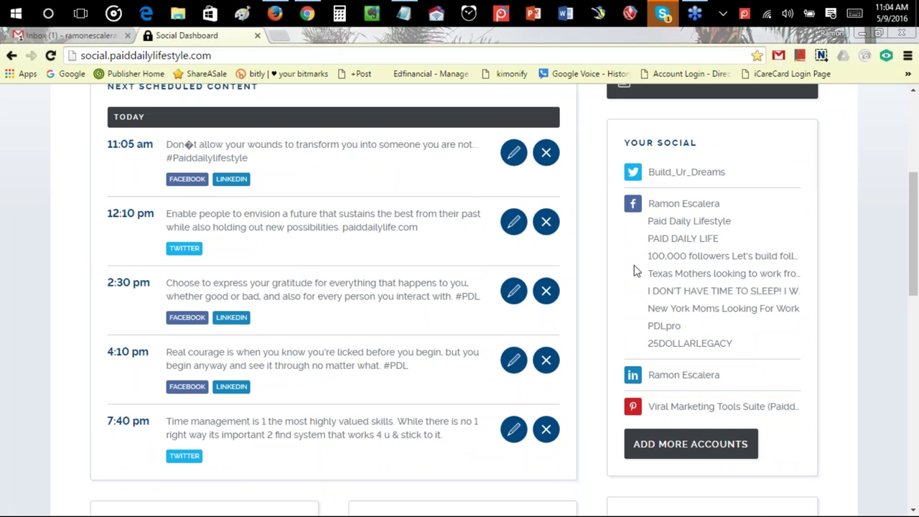
pyautogui.scroll(3, 644, 257)
pyautogui.scroll(-1, 434, 271)
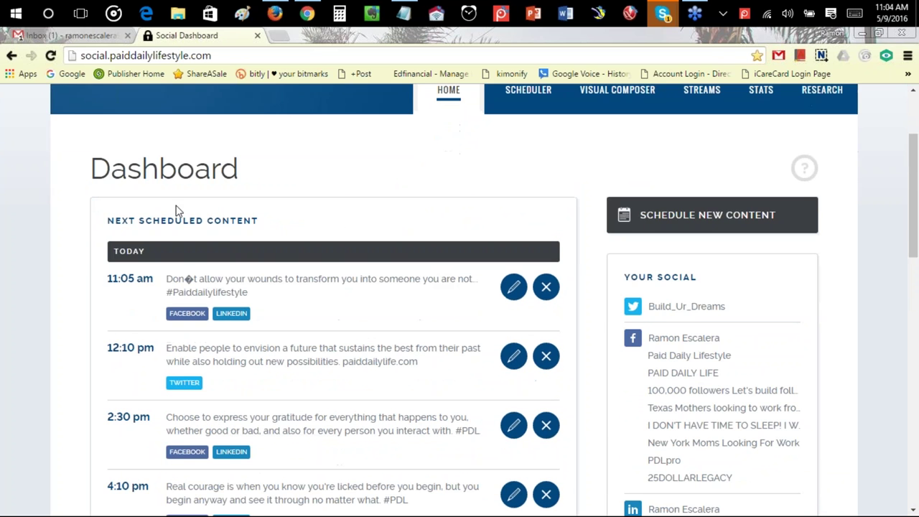
pyautogui.doubleClick(178, 165)
pyautogui.click(367, 176)
pyautogui.scroll(2, 379, 184)
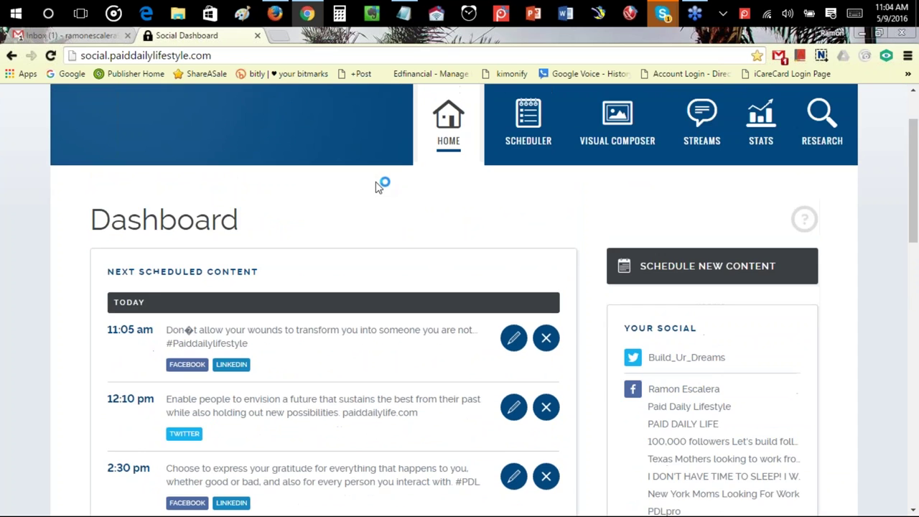
# Step: Review the platform share chart, overall clicks and content-to-date figures on the dashboard, dismissing the Skype notification
pyautogui.scroll(-6, 383, 201)
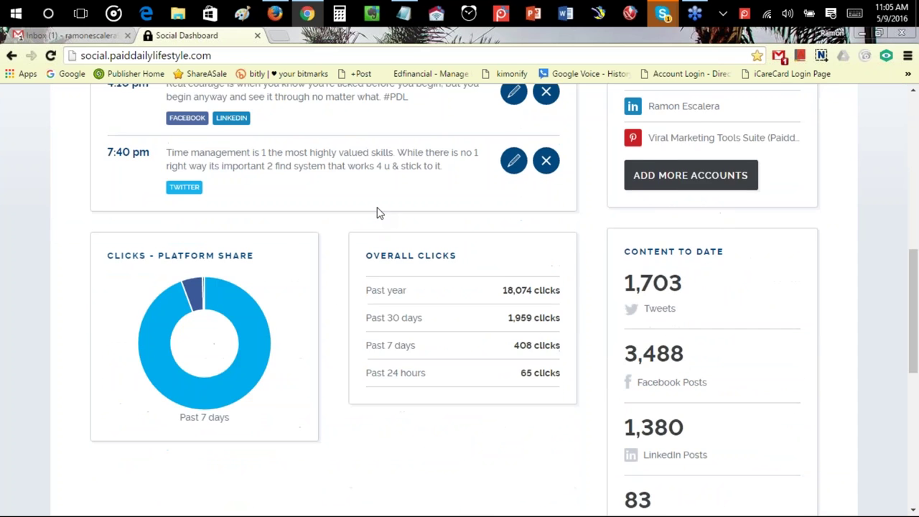
pyautogui.moveTo(368, 257); pyautogui.dragTo(478, 252)
pyautogui.click(504, 267)
pyautogui.moveTo(580, 291); pyautogui.dragTo(548, 292)
pyautogui.click(486, 321)
pyautogui.moveTo(480, 381); pyautogui.dragTo(533, 403)
pyautogui.click(533, 403)
pyautogui.scroll(-1, 522, 400)
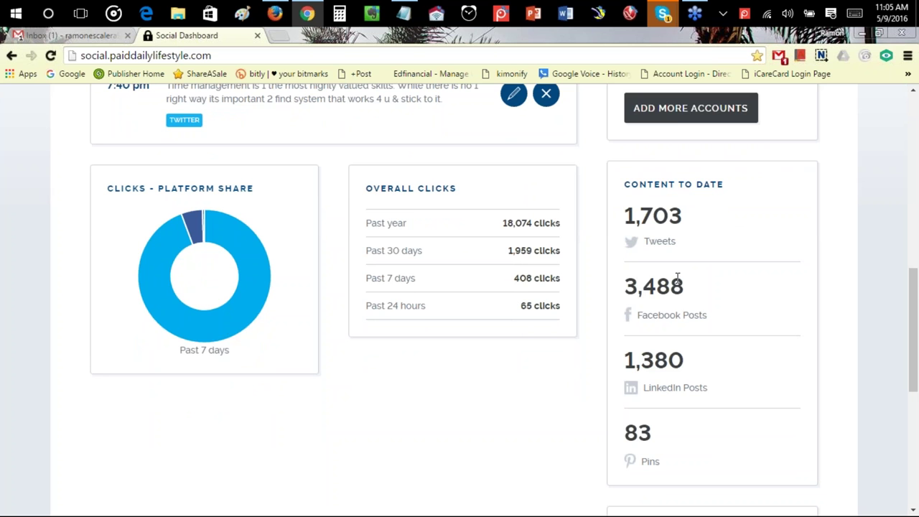
pyautogui.scroll(-1, 700, 307)
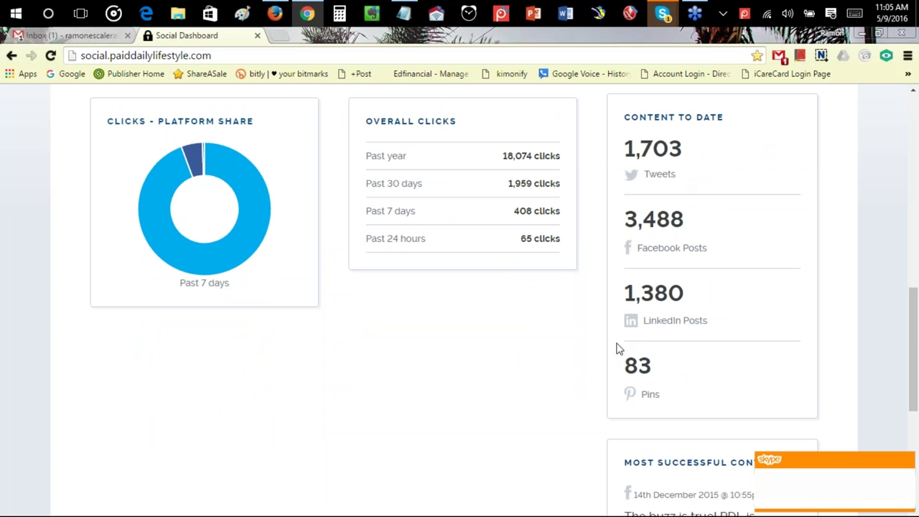
pyautogui.click(907, 464)
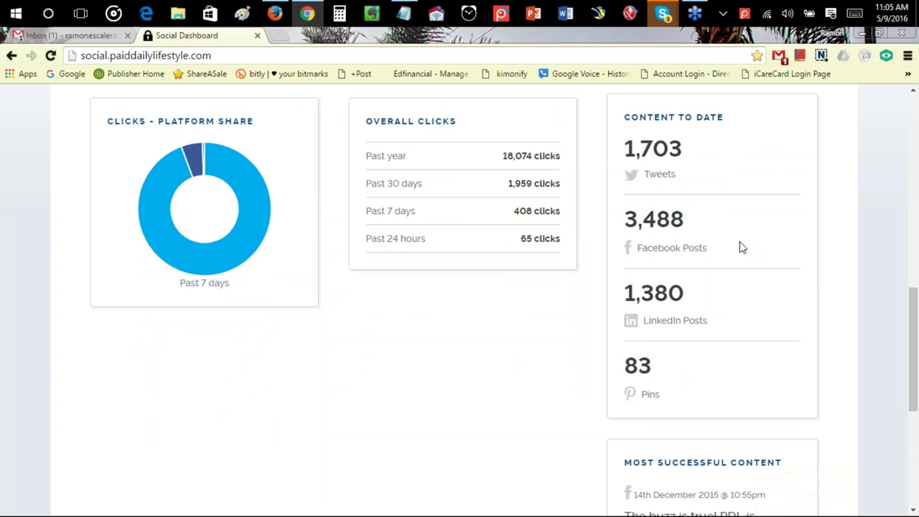
# Step: Examine the Most Successful Content card, including its post text, click count and reschedule option
pyautogui.scroll(-3, 667, 381)
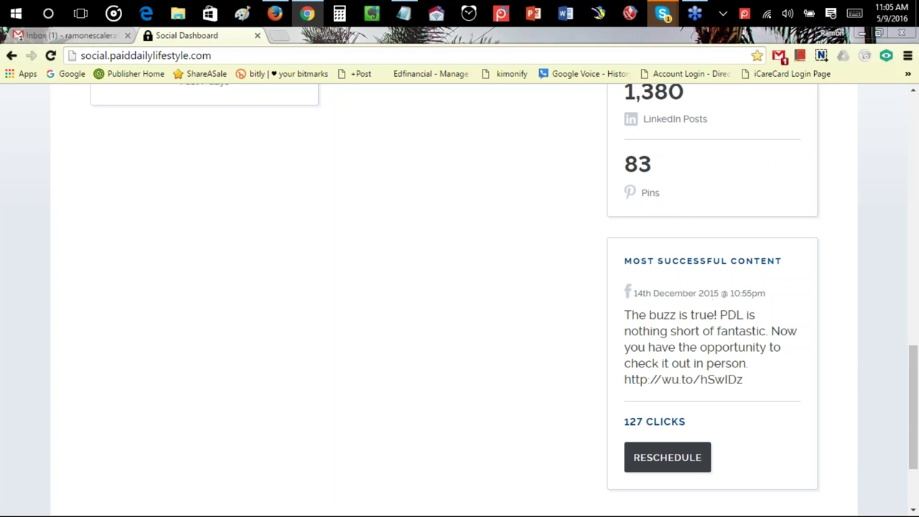
pyautogui.scroll(-2, 753, 298)
pyautogui.scroll(-1, 485, 299)
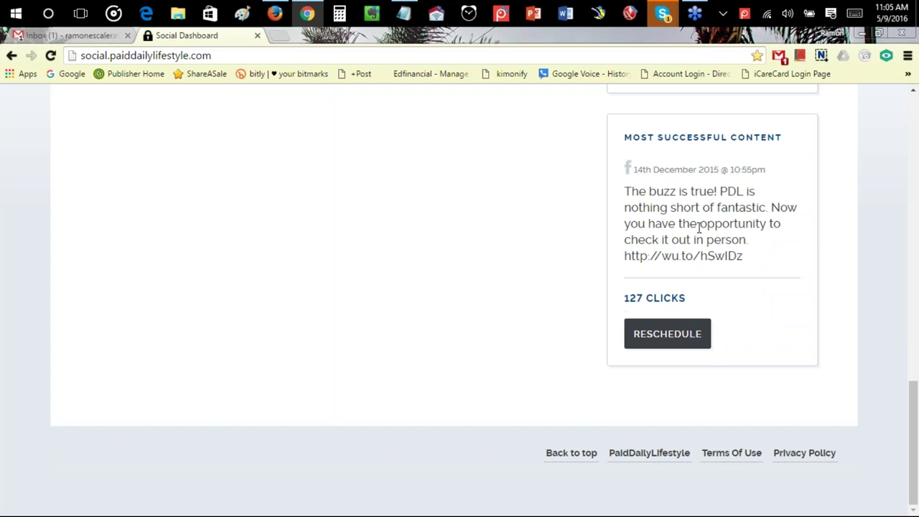
pyautogui.moveTo(661, 297); pyautogui.dragTo(601, 297)
pyautogui.click(753, 309)
pyautogui.scroll(1, 646, 396)
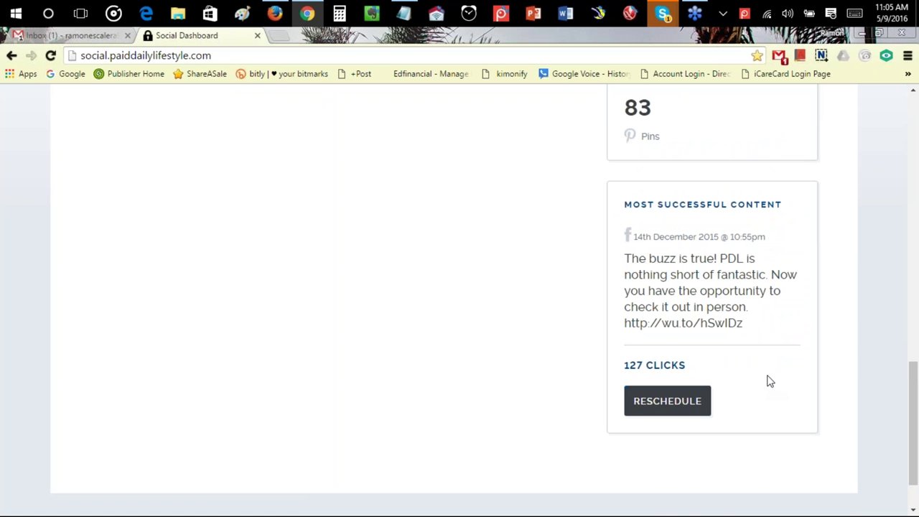
# Step: Start the dashboard's help tour and advance through the Home, Scheduler, Visual Composer, Streams and Stats tips until it closes
pyautogui.scroll(8, 764, 375)
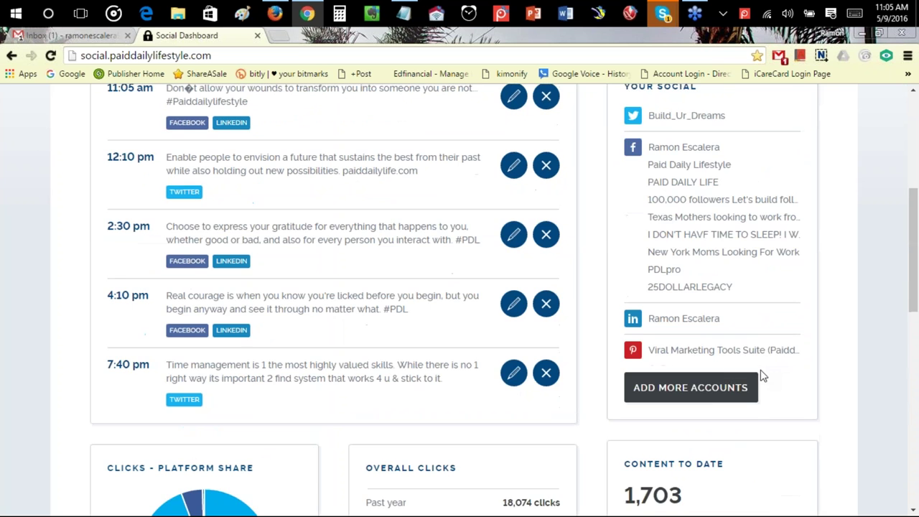
pyautogui.scroll(5, 535, 336)
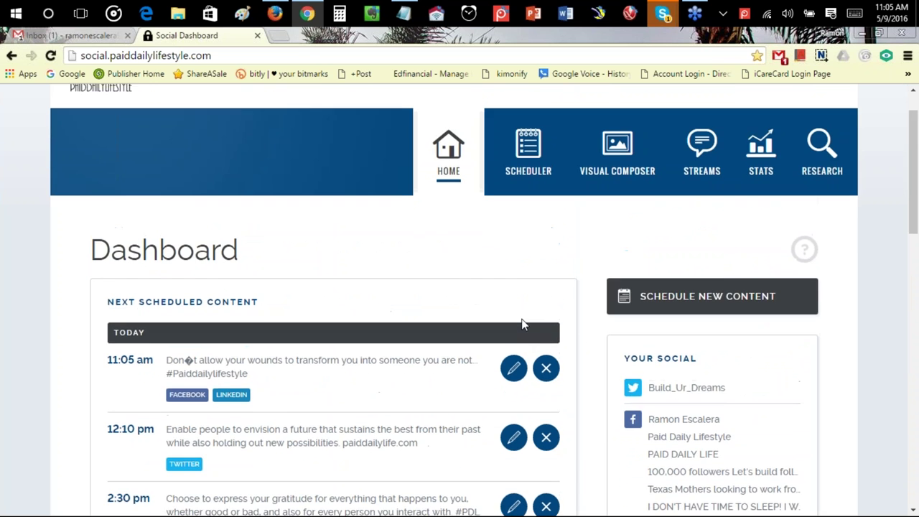
pyautogui.scroll(-2, 521, 320)
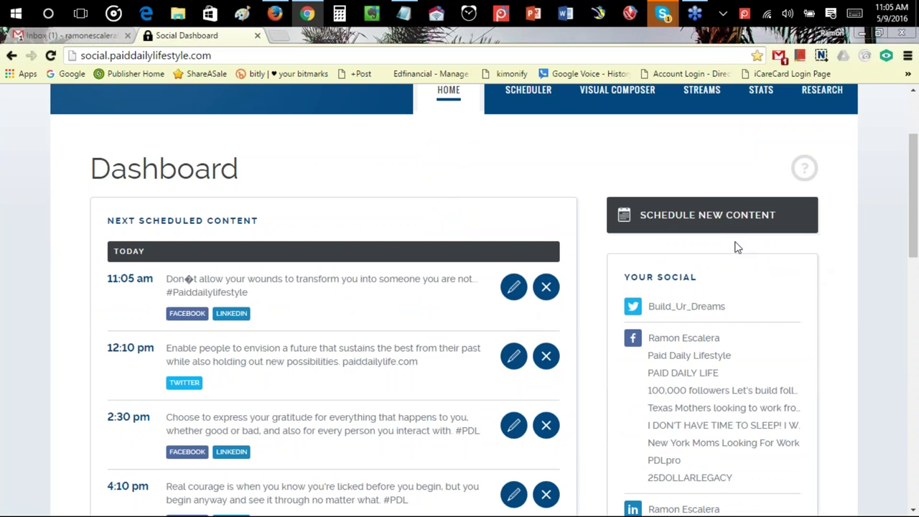
pyautogui.scroll(1, 686, 222)
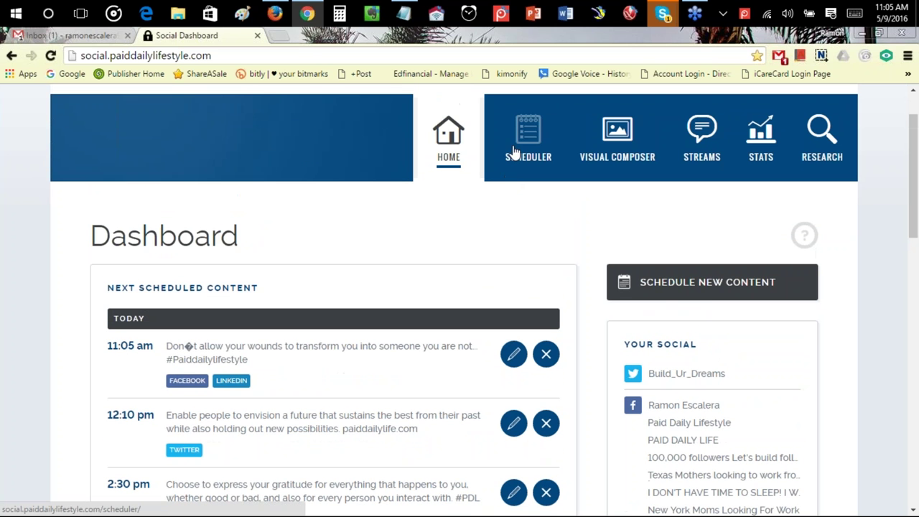
pyautogui.click(806, 233)
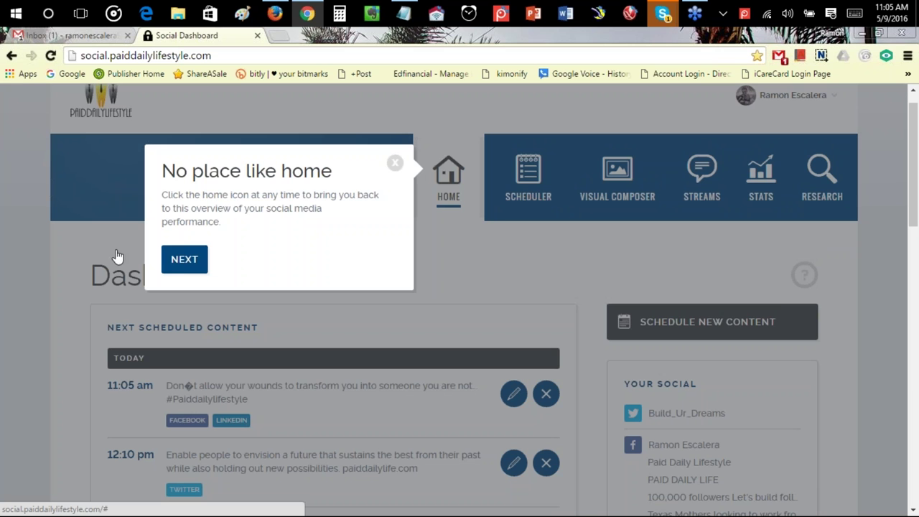
pyautogui.click(179, 259)
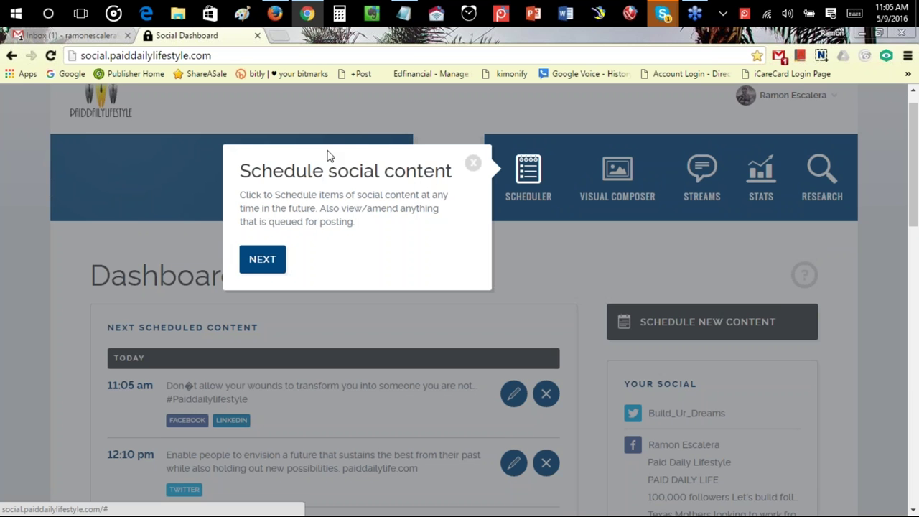
pyautogui.click(252, 260)
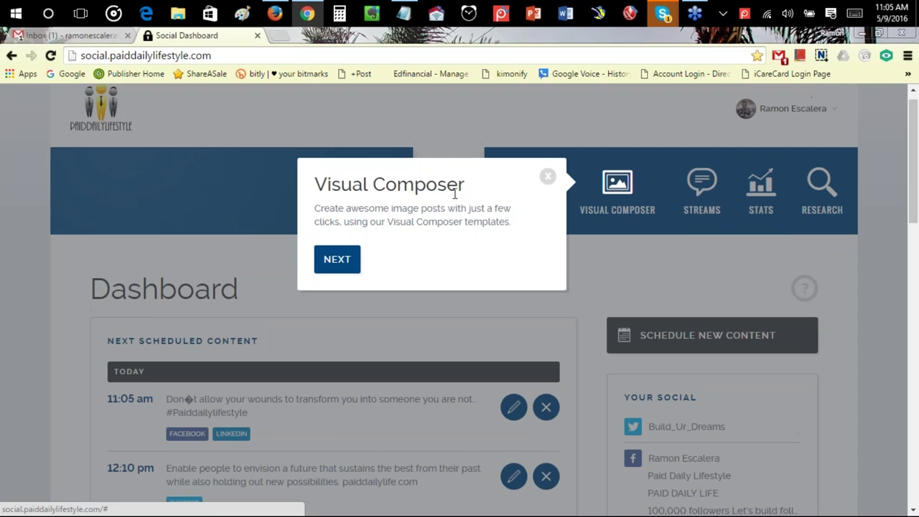
pyautogui.click(337, 259)
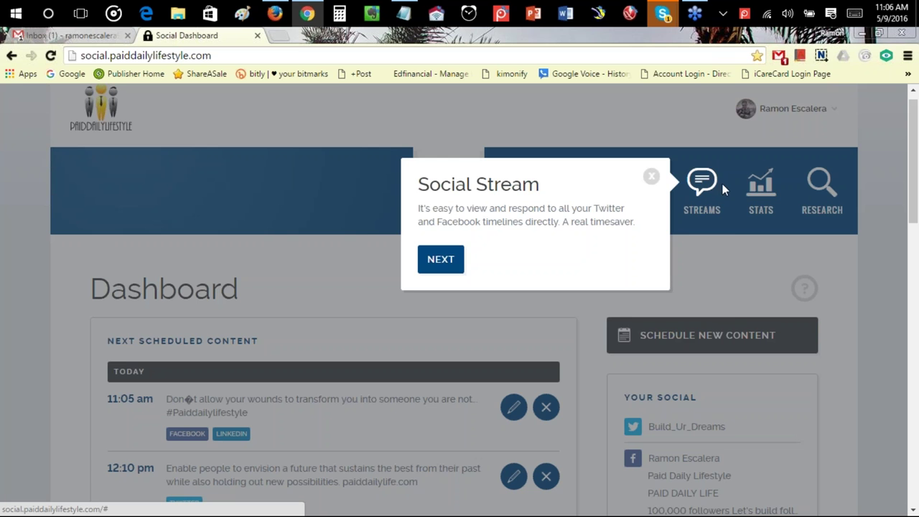
pyautogui.click(430, 260)
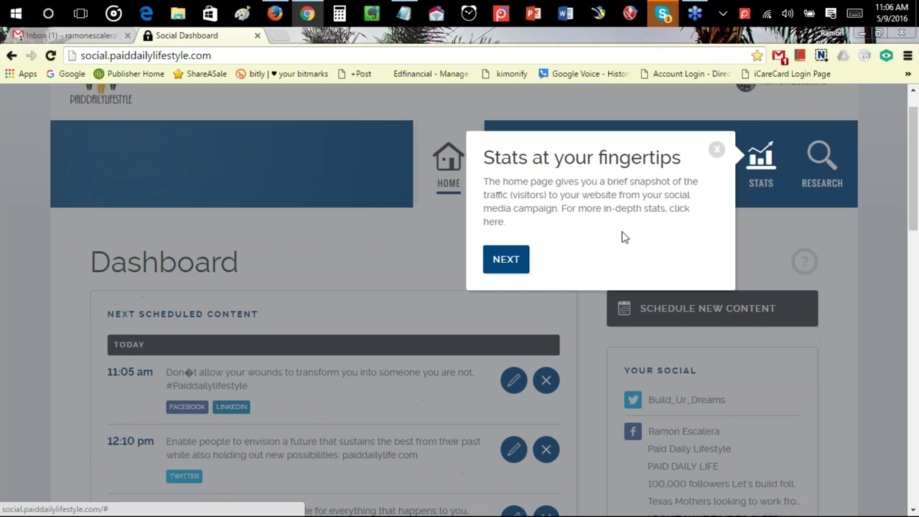
pyautogui.click(517, 266)
pyautogui.click(770, 149)
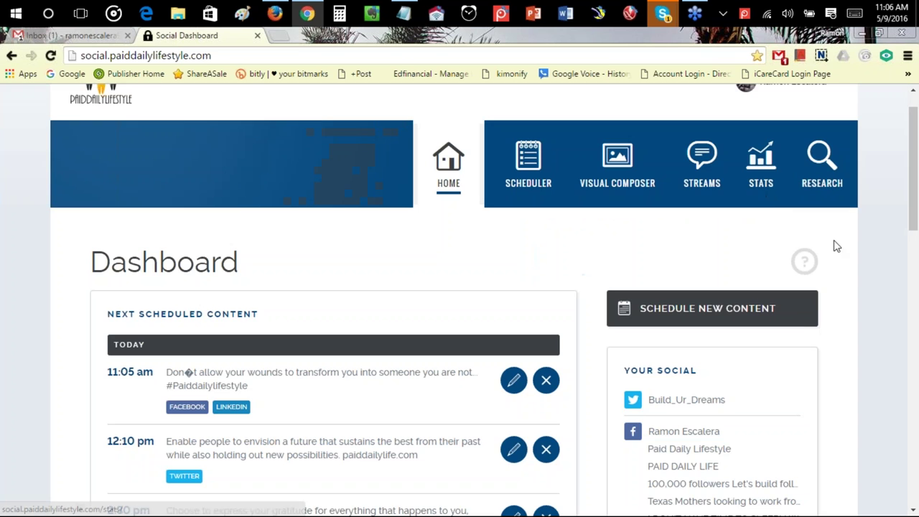
# Step: Open the Social Training page from the account options
pyautogui.scroll(1, 734, 231)
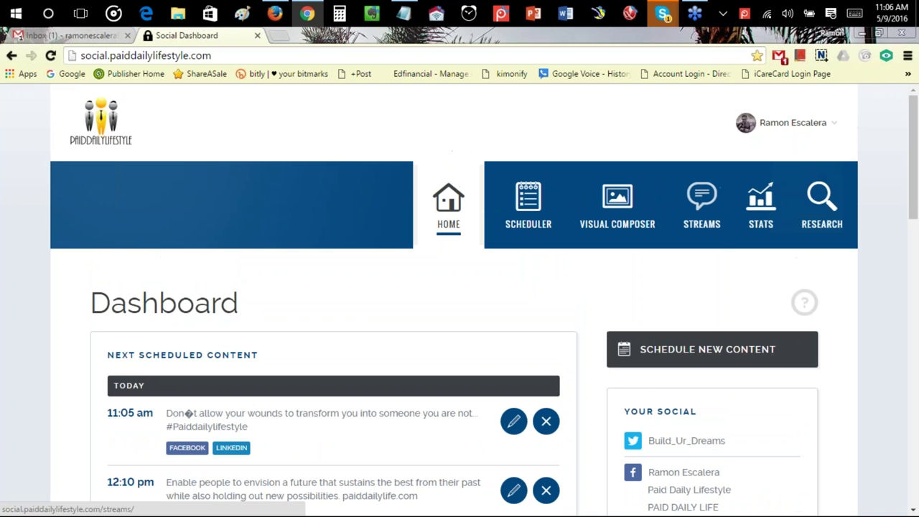
pyautogui.moveTo(738, 127)
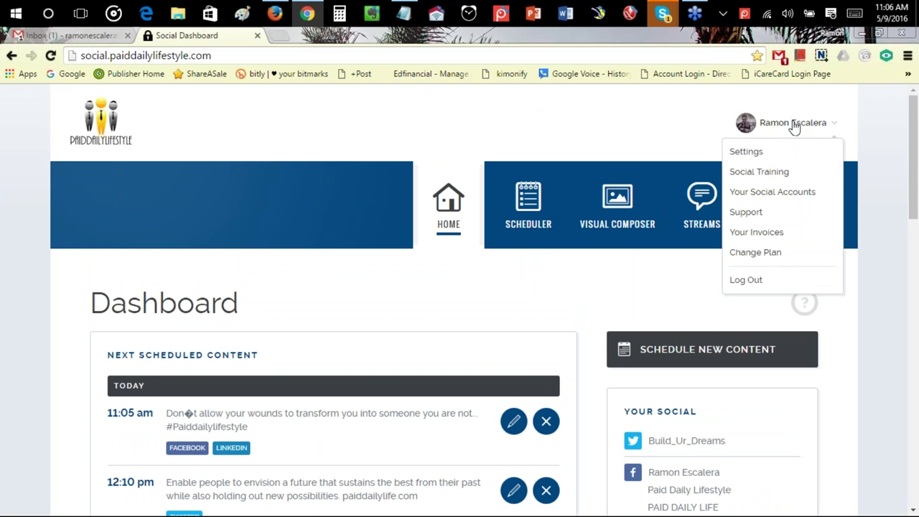
pyautogui.click(759, 172)
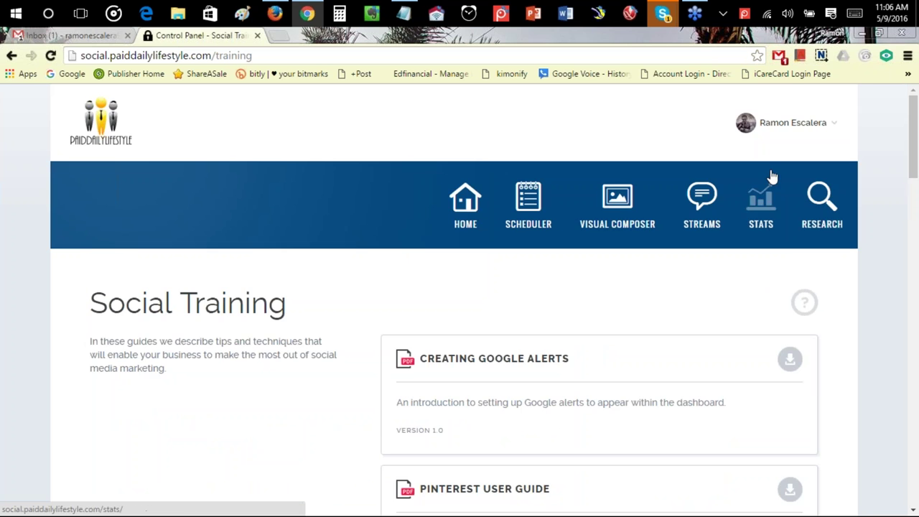
# Step: Look through the list of PDF guides on the Social Training page
pyautogui.scroll(-2, 620, 251)
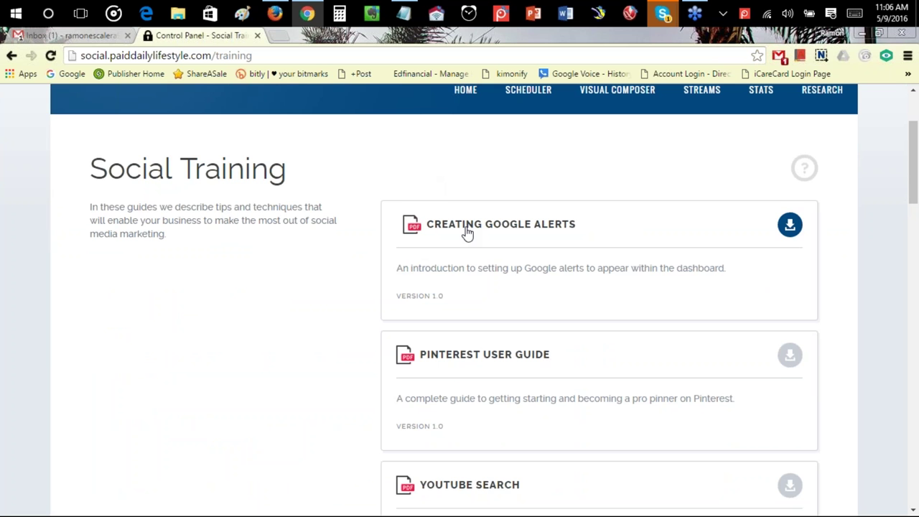
pyautogui.scroll(-2, 477, 248)
pyautogui.scroll(-6, 476, 245)
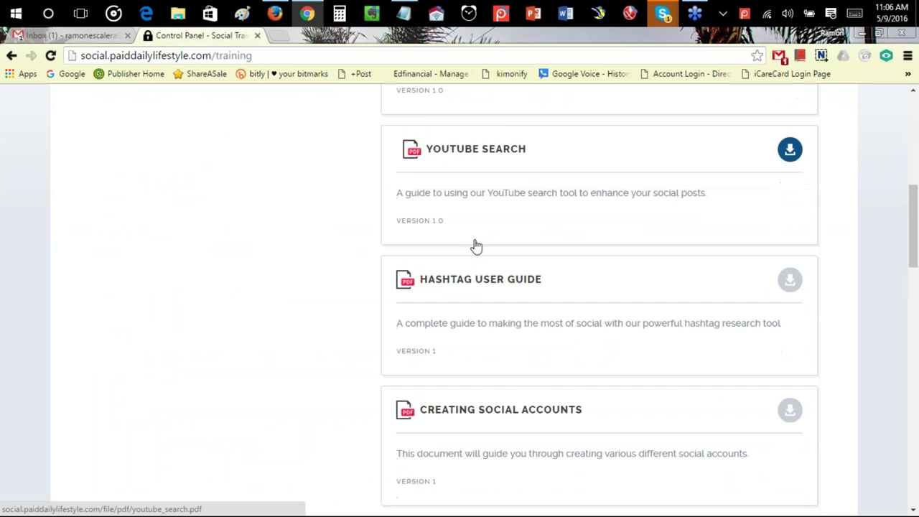
pyautogui.scroll(-12, 477, 244)
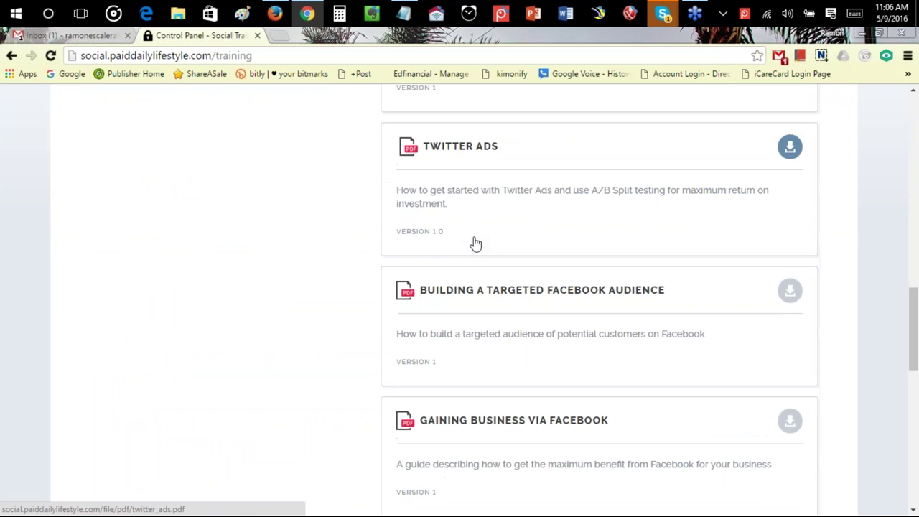
pyautogui.scroll(13, 498, 260)
pyautogui.scroll(6, 474, 209)
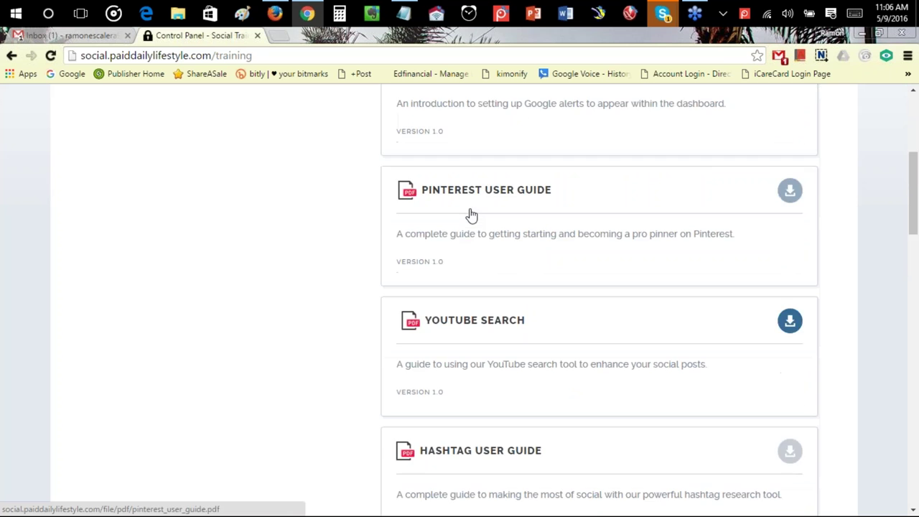
# Step: Find the Hashtag User Guide among the training documents and open its PDF
pyautogui.scroll(-3, 484, 204)
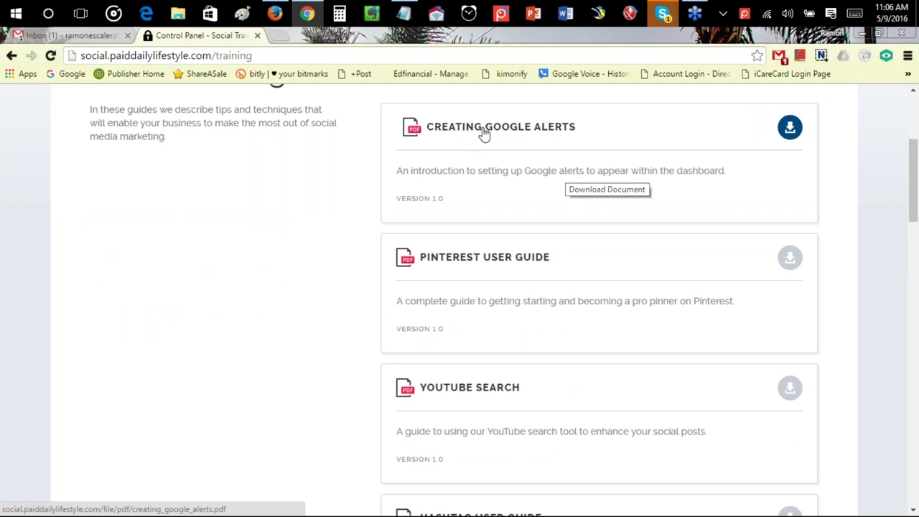
pyautogui.scroll(-1, 586, 158)
pyautogui.scroll(-1, 578, 201)
pyautogui.scroll(-3, 536, 275)
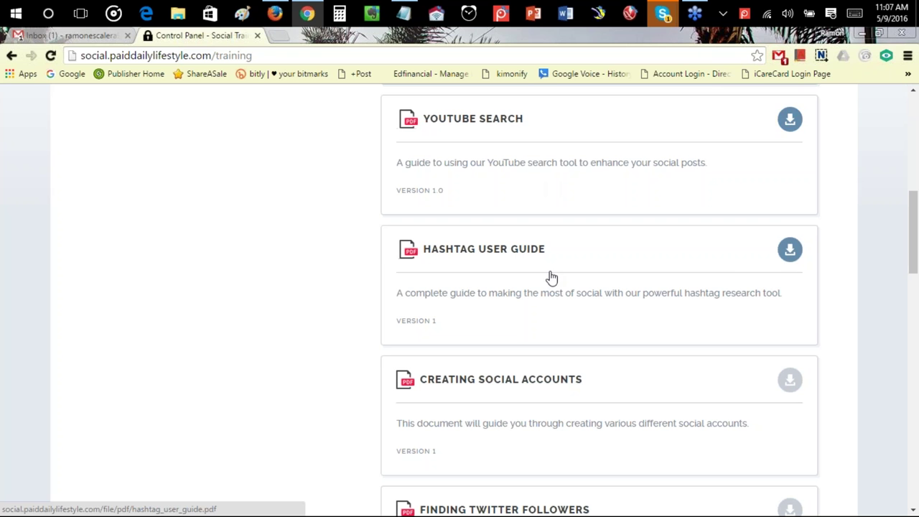
pyautogui.click(697, 269)
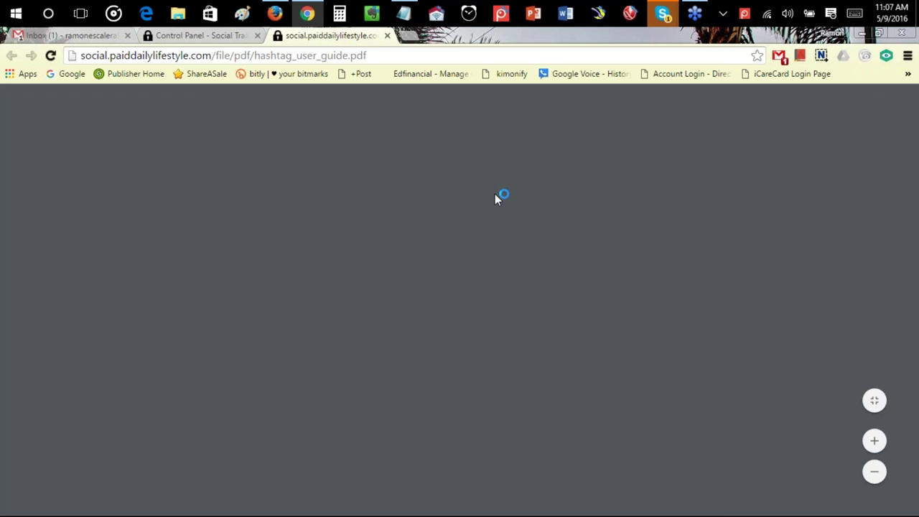
# Step: Read the Hashtag User Guide's explanation of hashtags, its valid and invalid examples, and the introduction to the dashboard hashtag tool
pyautogui.scroll(-2, 554, 263)
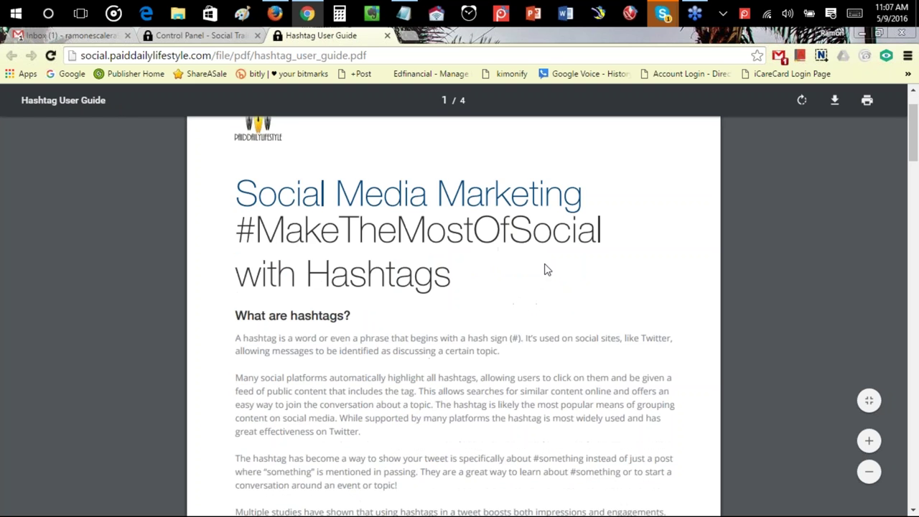
pyautogui.scroll(-2, 296, 365)
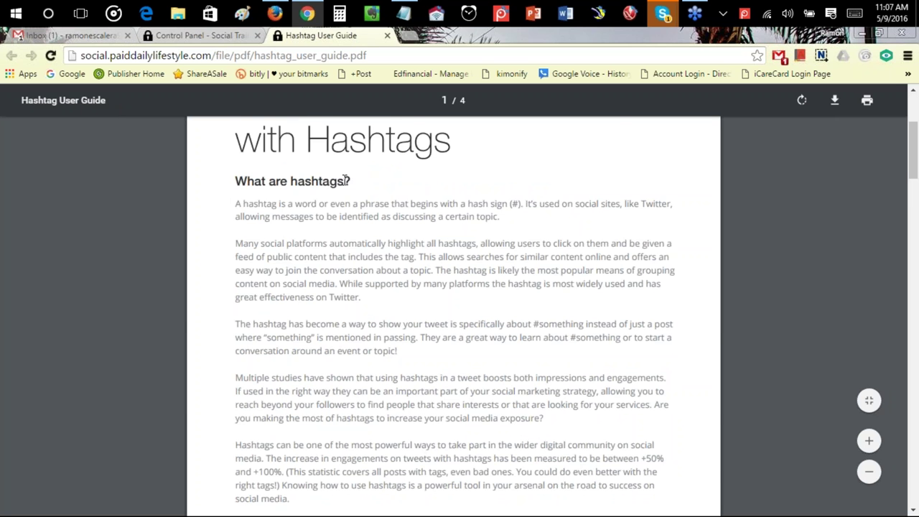
pyautogui.scroll(-8, 346, 180)
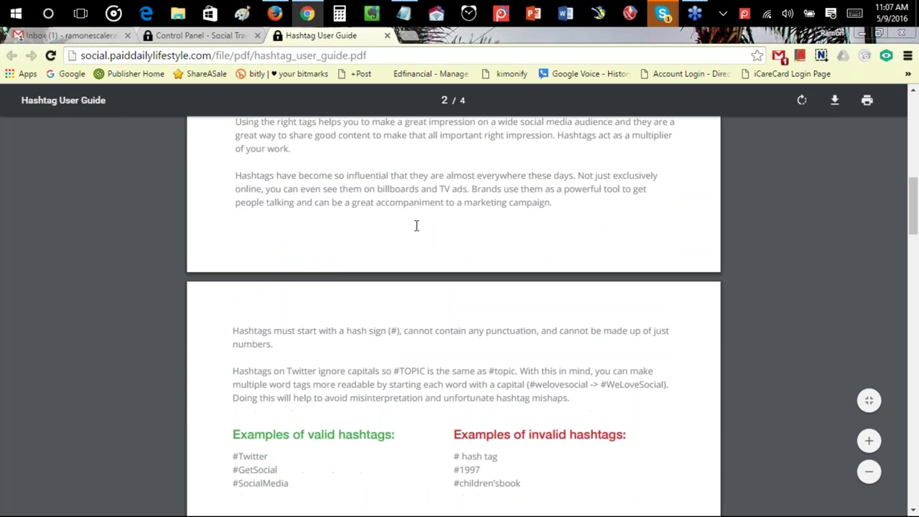
pyautogui.scroll(-4, 416, 226)
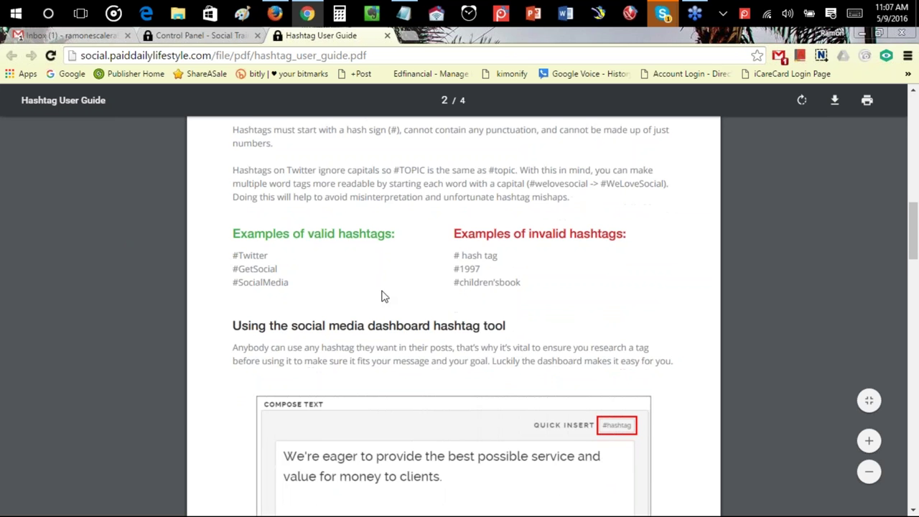
pyautogui.scroll(-2, 381, 296)
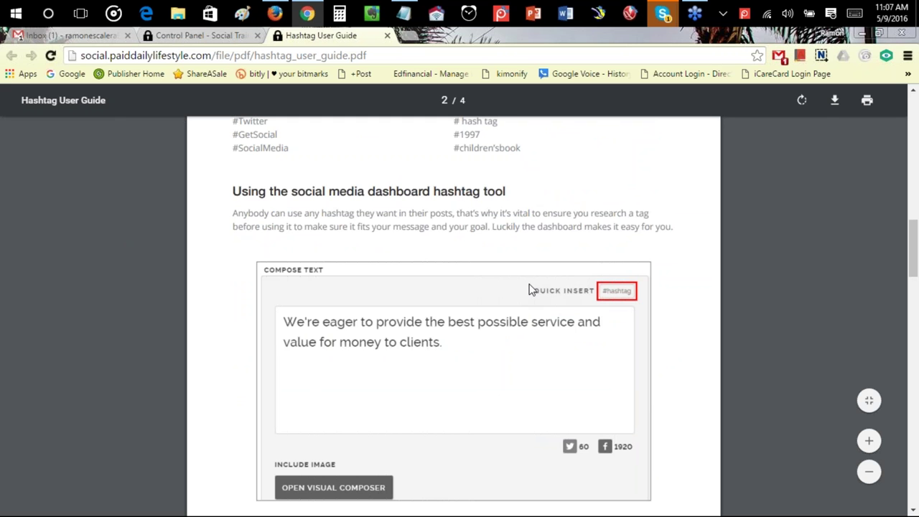
pyautogui.moveTo(657, 215); pyautogui.dragTo(230, 195)
pyautogui.click(427, 247)
# Step: Examine the guide's hashtag search illustrations and the colour key for the #followus results, skim to the last page and return to the beginning
pyautogui.scroll(-2, 433, 266)
pyautogui.scroll(-6, 434, 266)
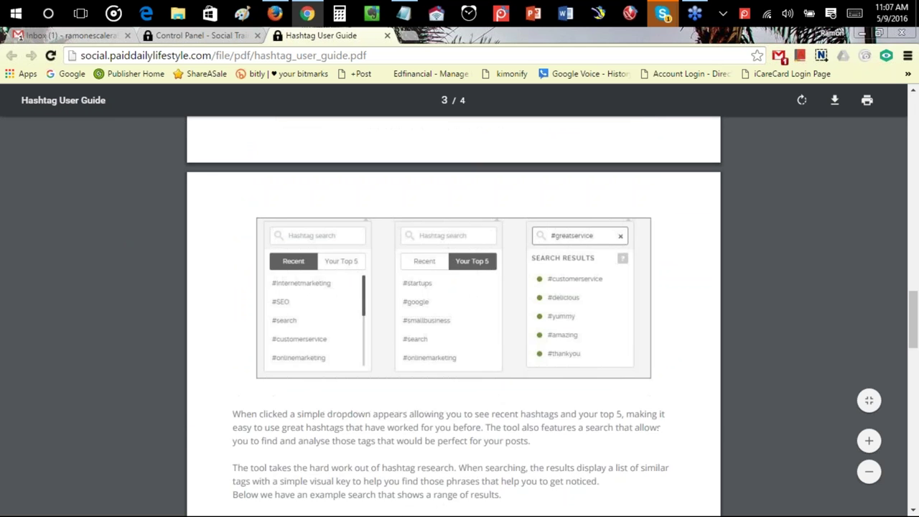
pyautogui.scroll(2, 476, 269)
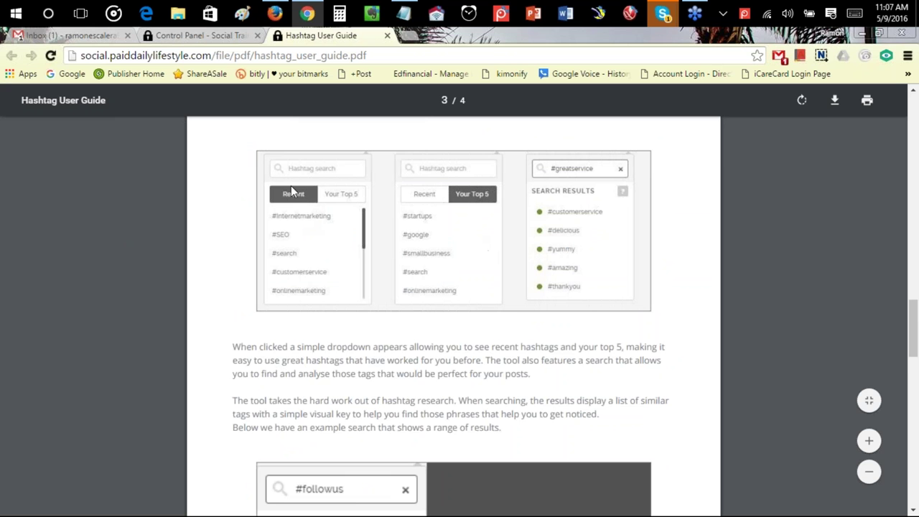
pyautogui.scroll(-4, 454, 257)
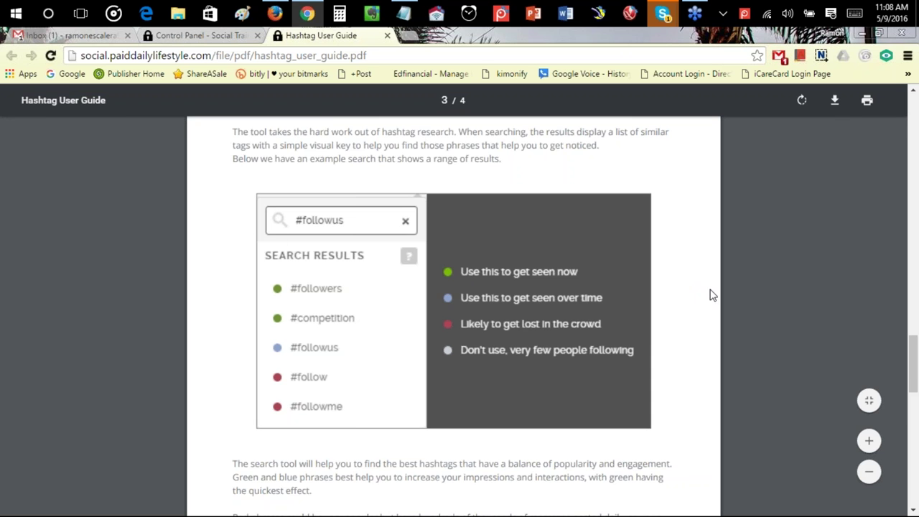
pyautogui.scroll(-4, 700, 291)
pyautogui.scroll(4, 691, 296)
pyautogui.scroll(-8, 551, 316)
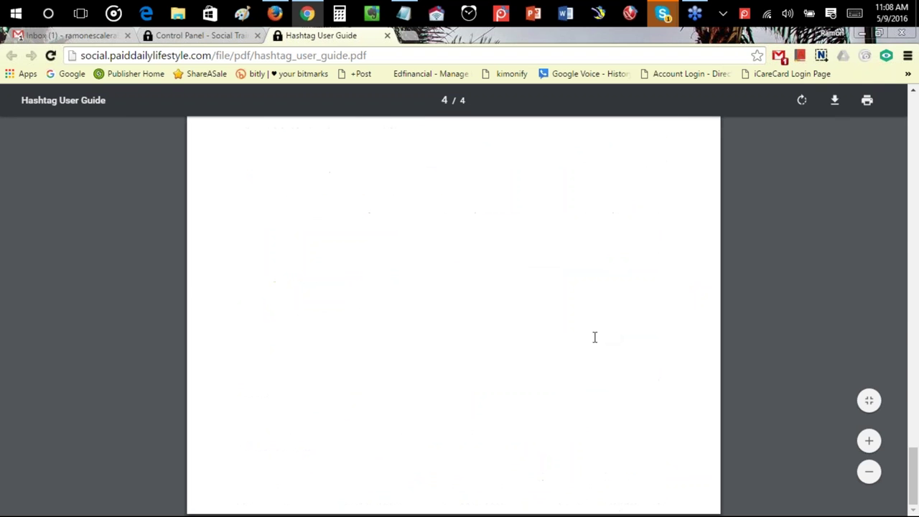
pyautogui.scroll(7, 589, 343)
pyautogui.scroll(20, 603, 291)
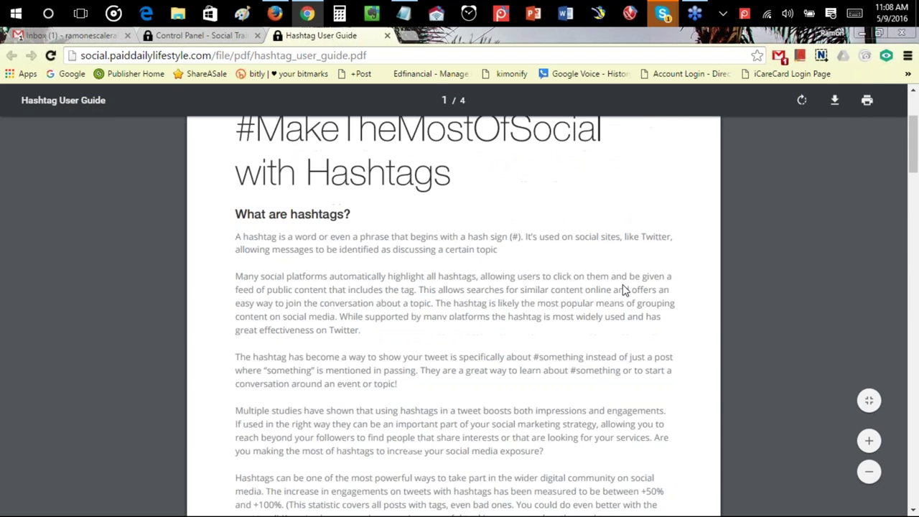
# Step: Close the Hashtag User Guide and open the Finding Twitter Followers PDF from the Social Training list
pyautogui.click(387, 36)
pyautogui.scroll(10, 666, 285)
pyautogui.scroll(-1, 667, 285)
pyautogui.scroll(-1, 704, 240)
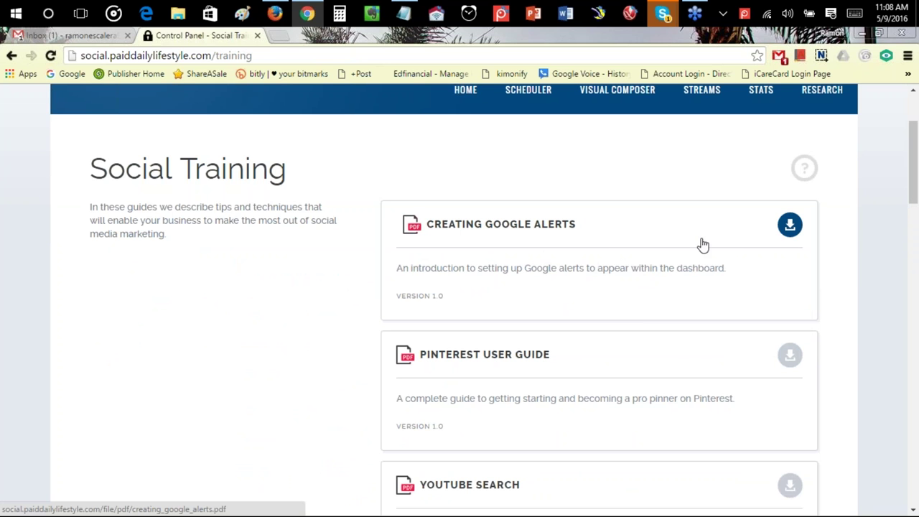
pyautogui.scroll(-4, 632, 297)
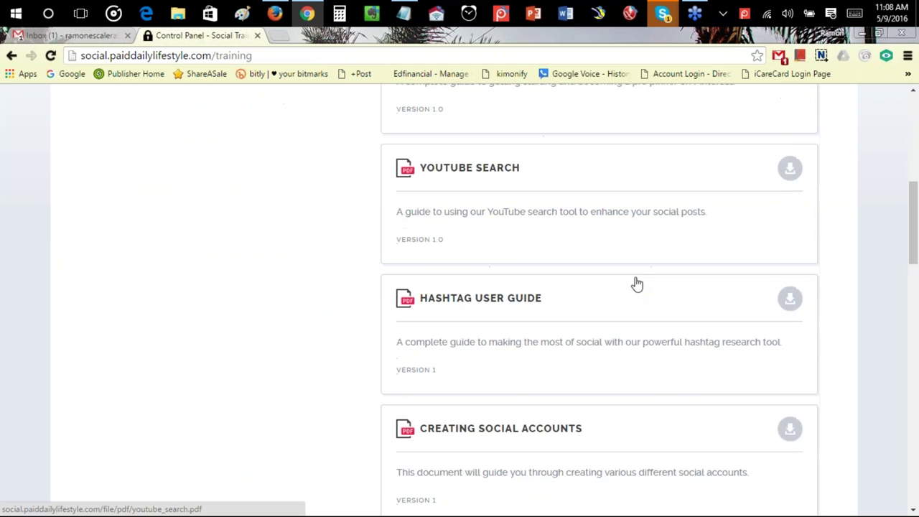
pyautogui.scroll(-3, 567, 298)
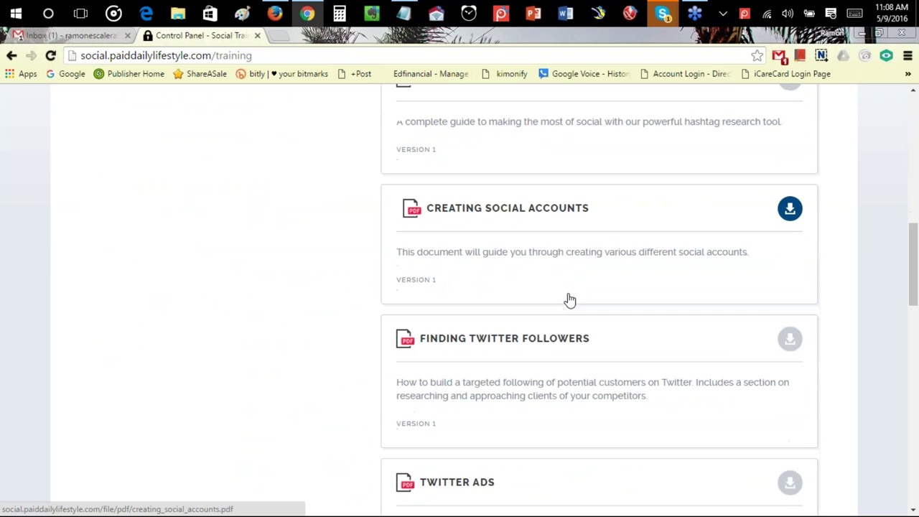
pyautogui.scroll(-2, 645, 293)
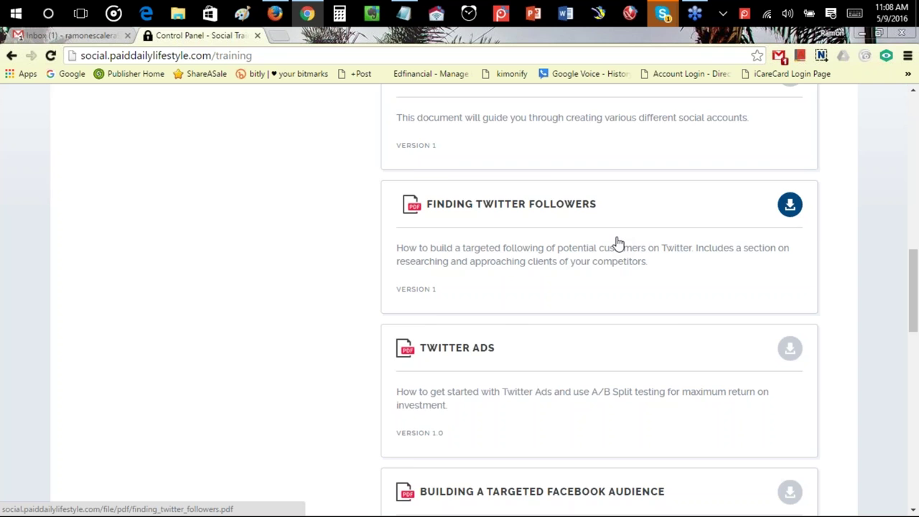
pyautogui.scroll(-1, 598, 236)
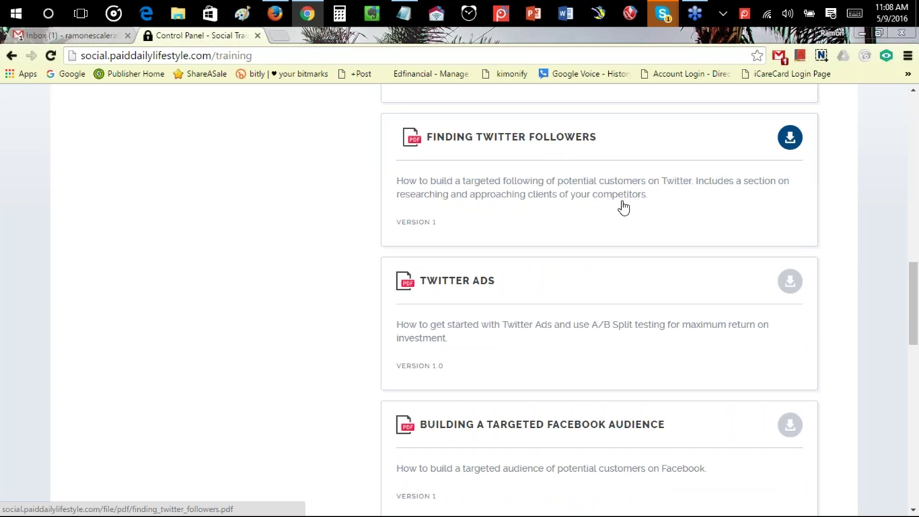
pyautogui.click(616, 168)
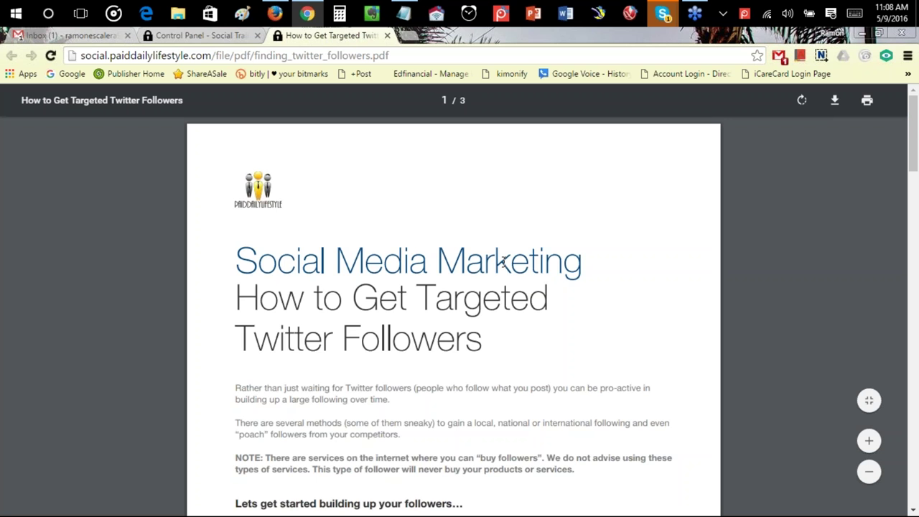
# Step: Skim the How to Get Targeted Twitter Followers guide through to its last page and return to the beginning
pyautogui.scroll(-4, 488, 259)
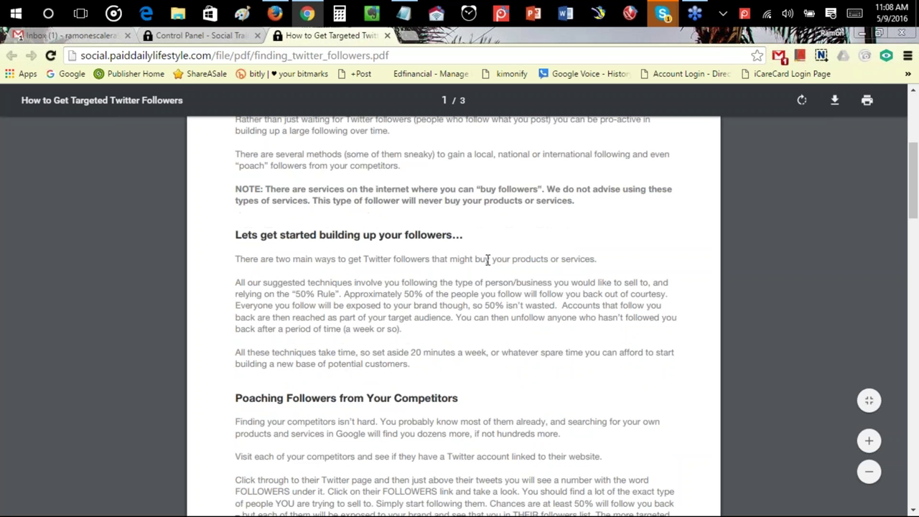
pyautogui.scroll(-9, 468, 261)
pyautogui.scroll(3, 467, 263)
pyautogui.scroll(-17, 460, 288)
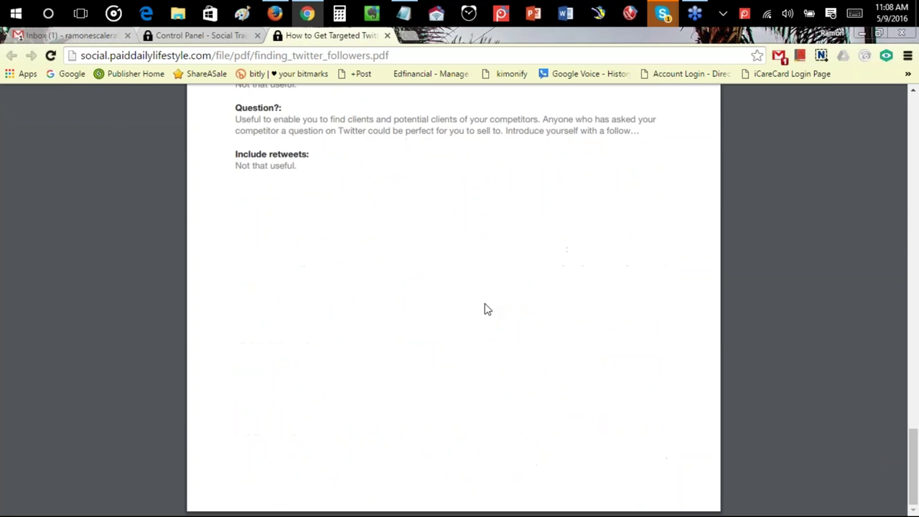
pyautogui.scroll(20, 459, 287)
pyautogui.moveTo(426, 120)
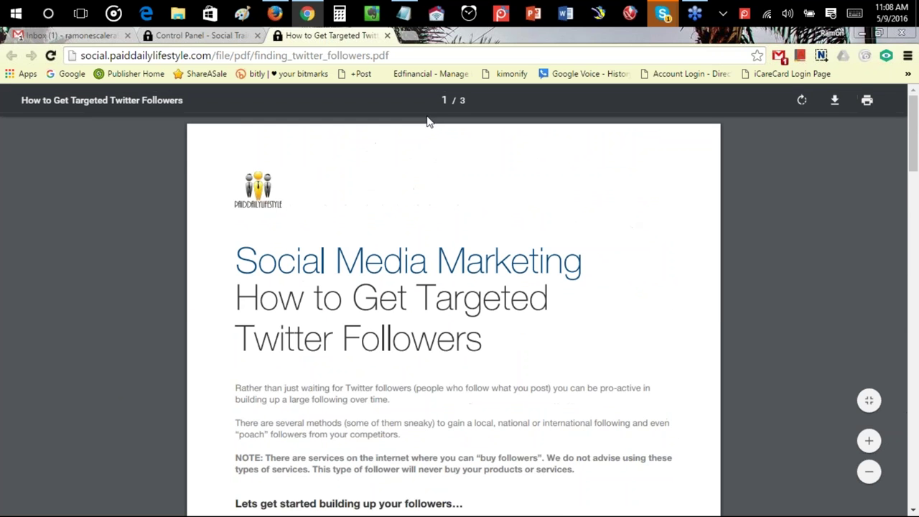
# Step: Close the Twitter followers guide and open the Building a Targeted Facebook Audience PDF from the training list
pyautogui.click(387, 36)
pyautogui.scroll(1, 469, 229)
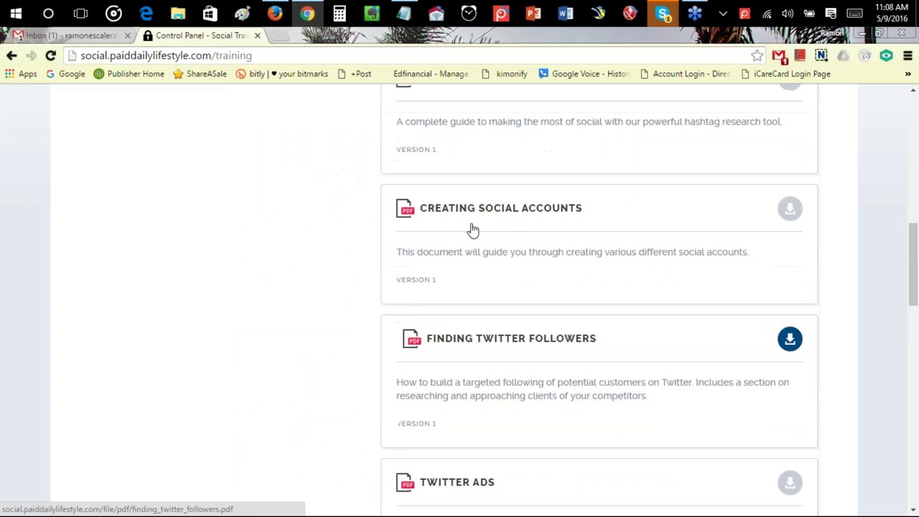
pyautogui.scroll(-5, 538, 275)
pyautogui.scroll(2, 525, 258)
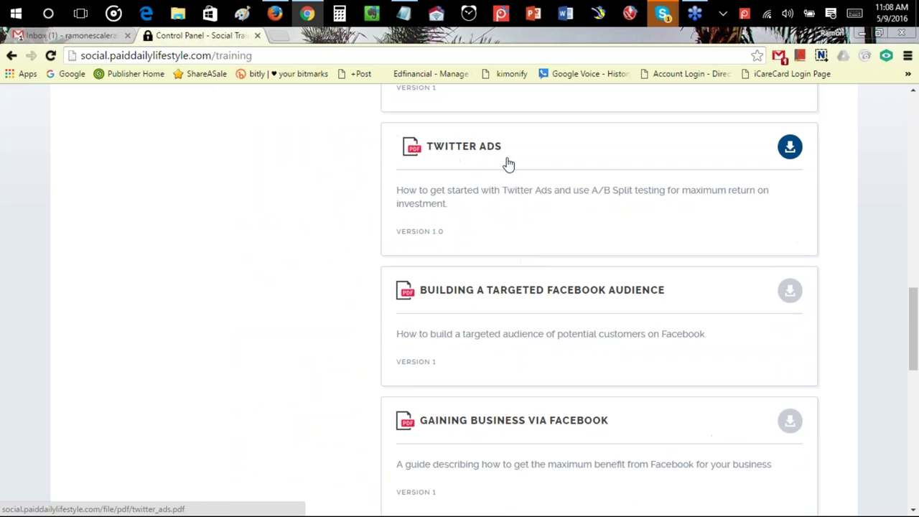
pyautogui.scroll(-1, 603, 199)
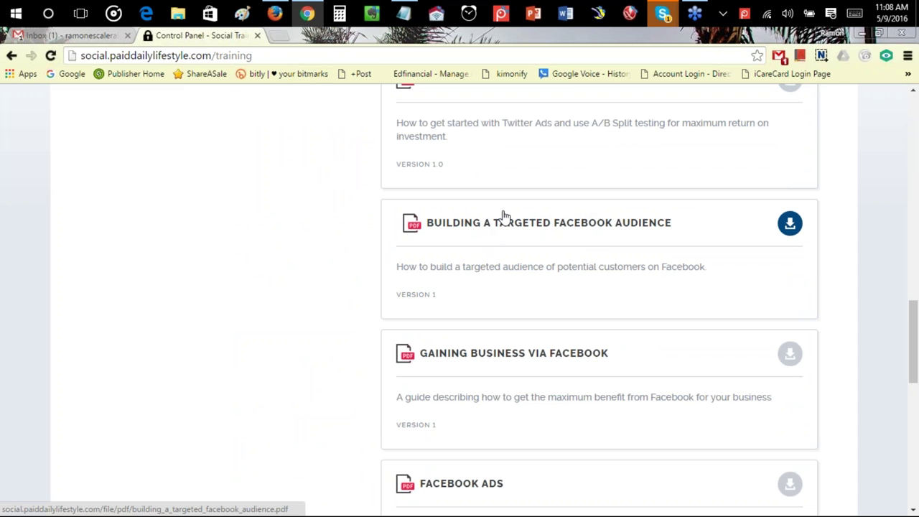
pyautogui.click(588, 260)
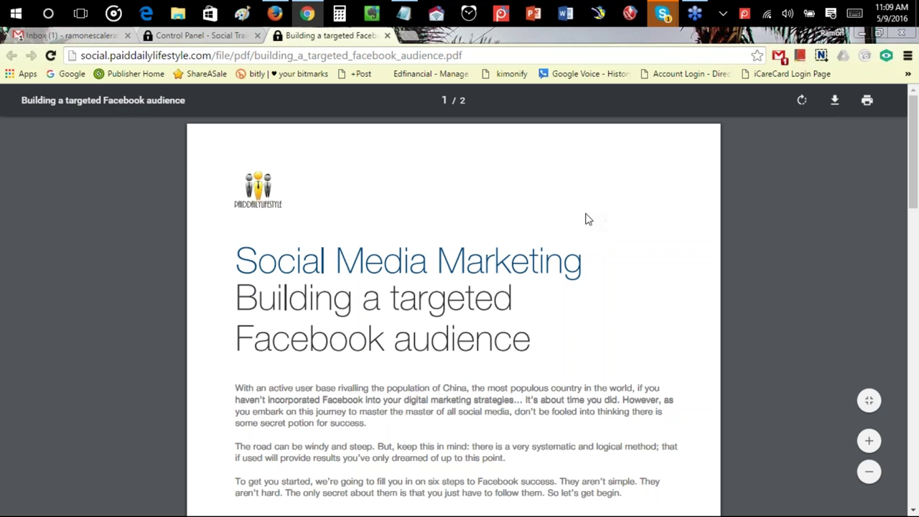
# Step: Read the first page of the Facebook audience guide, highlighting the headings "Don't sell anything" and "Be consistent"
pyautogui.scroll(-4, 568, 215)
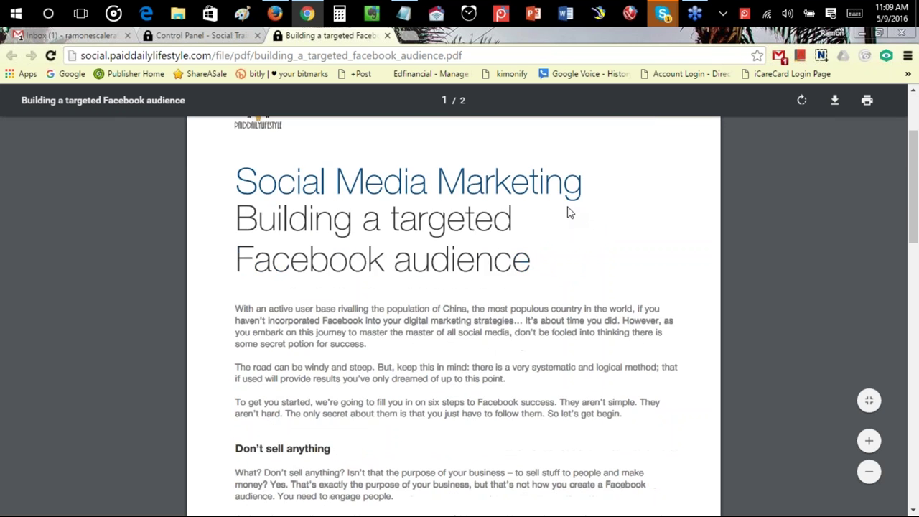
pyautogui.scroll(-2, 460, 275)
pyautogui.scroll(2, 362, 251)
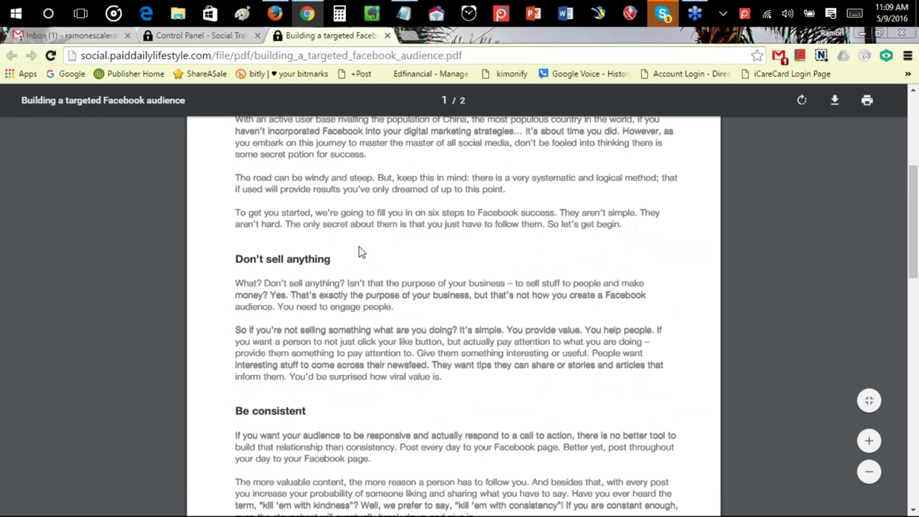
pyautogui.moveTo(235, 259); pyautogui.dragTo(340, 260)
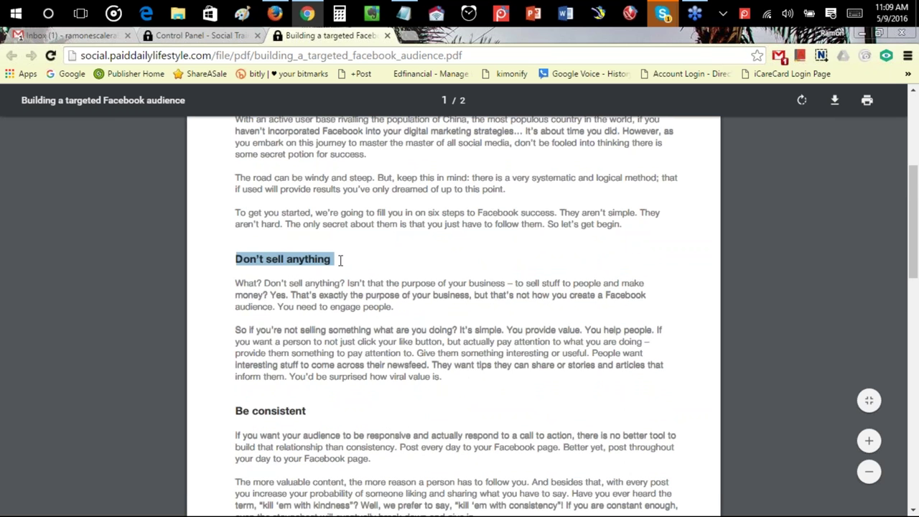
pyautogui.scroll(-1, 372, 269)
pyautogui.moveTo(234, 343); pyautogui.dragTo(314, 345)
pyautogui.moveTo(235, 193); pyautogui.dragTo(335, 195)
# Step: Continue to page 2 of the Facebook audience guide, highlight the heading "Tap into what you have" and look over the Network section
pyautogui.scroll(2, 365, 201)
pyautogui.scroll(-2, 338, 226)
pyautogui.scroll(-5, 338, 226)
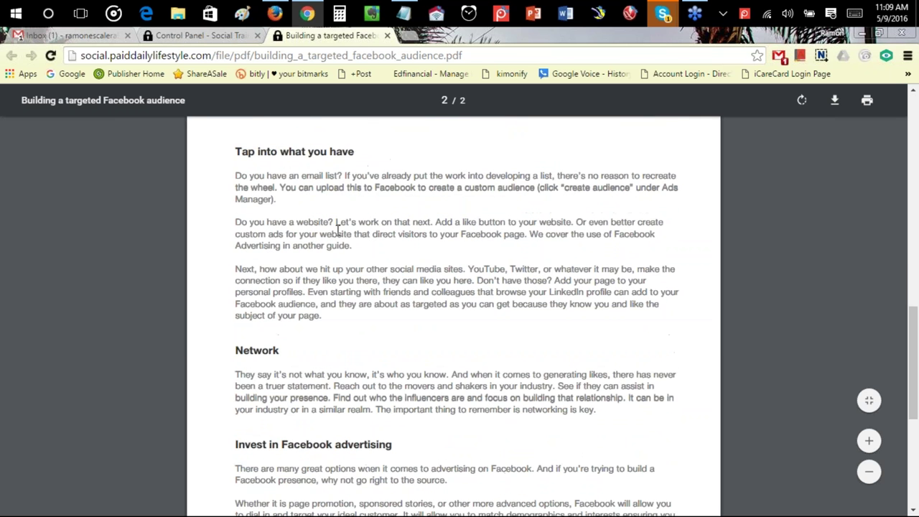
pyautogui.moveTo(357, 152); pyautogui.dragTo(234, 150)
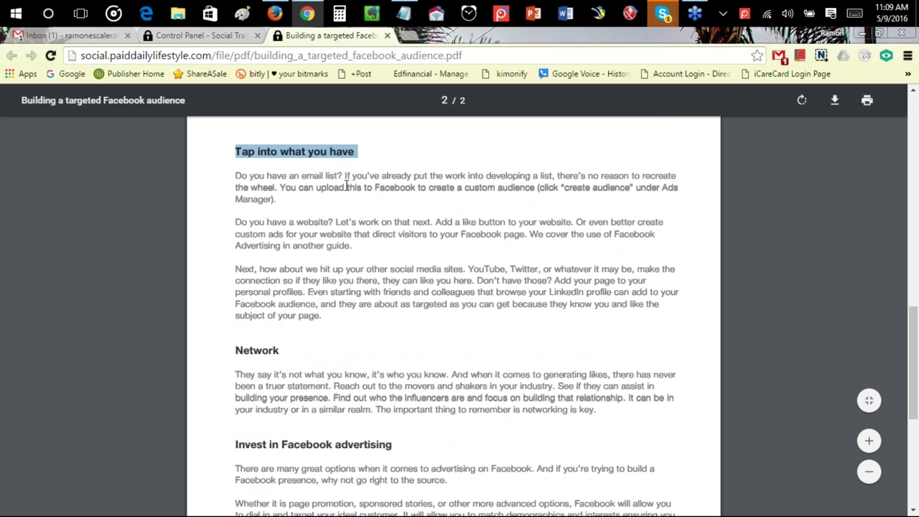
pyautogui.scroll(-4, 346, 186)
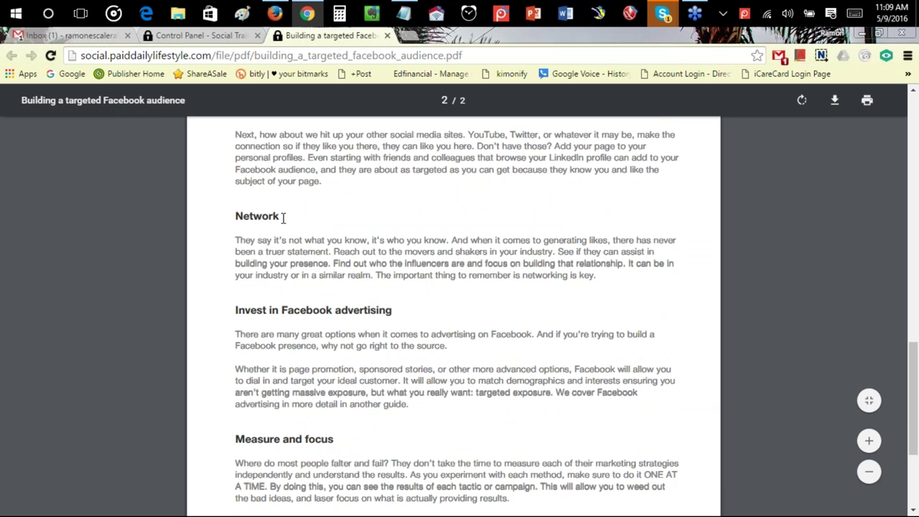
pyautogui.scroll(-4, 264, 219)
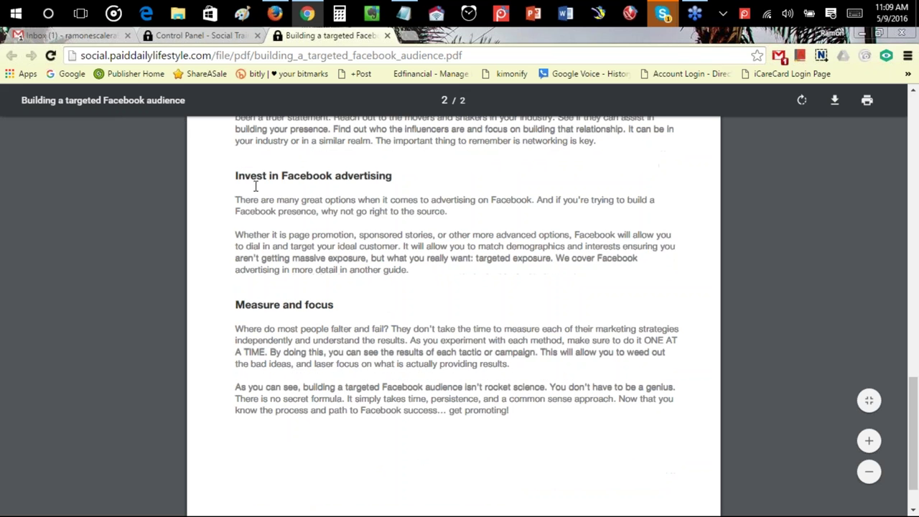
# Step: Highlight the heading "Invest in Facebook advertising" while reviewing that section, and clear the selection
pyautogui.moveTo(239, 178); pyautogui.dragTo(403, 177)
pyautogui.click(399, 179)
pyautogui.moveTo(237, 179); pyautogui.dragTo(404, 178)
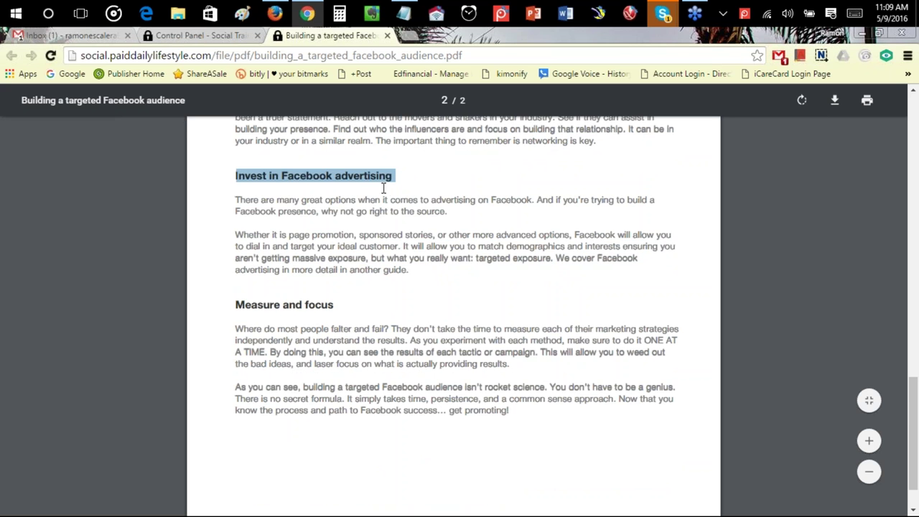
pyautogui.click(402, 188)
pyautogui.moveTo(400, 176); pyautogui.dragTo(237, 180)
pyautogui.click(384, 174)
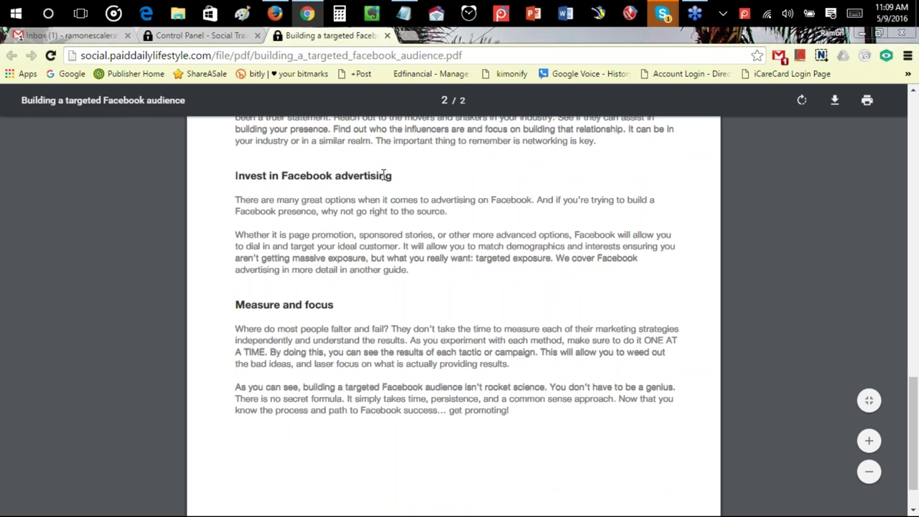
# Step: Highlight the heading "Measure and focus" in the guide's final section, clear the selection and return to the beginning of the document
pyautogui.scroll(-1, 447, 216)
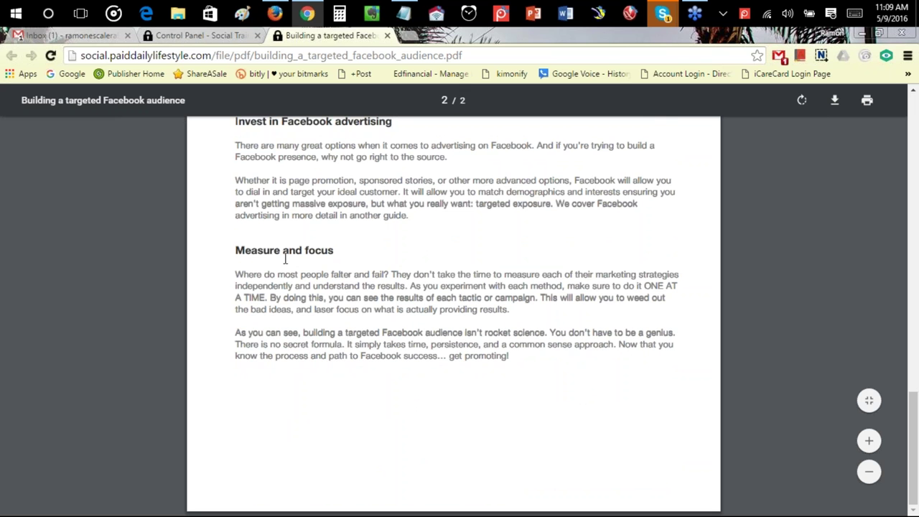
pyautogui.scroll(15, 234, 248)
pyautogui.scroll(-15, 234, 249)
pyautogui.moveTo(337, 250); pyautogui.dragTo(217, 250)
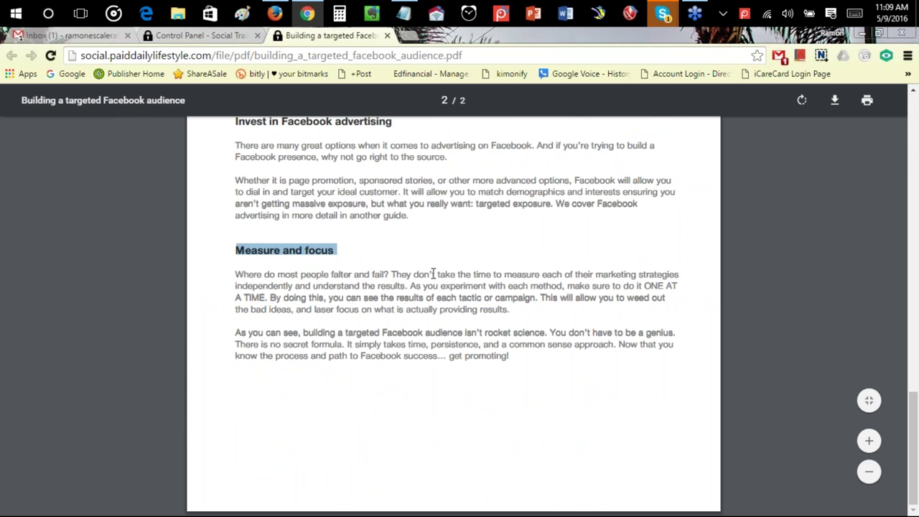
pyautogui.click(470, 301)
pyautogui.scroll(15, 402, 299)
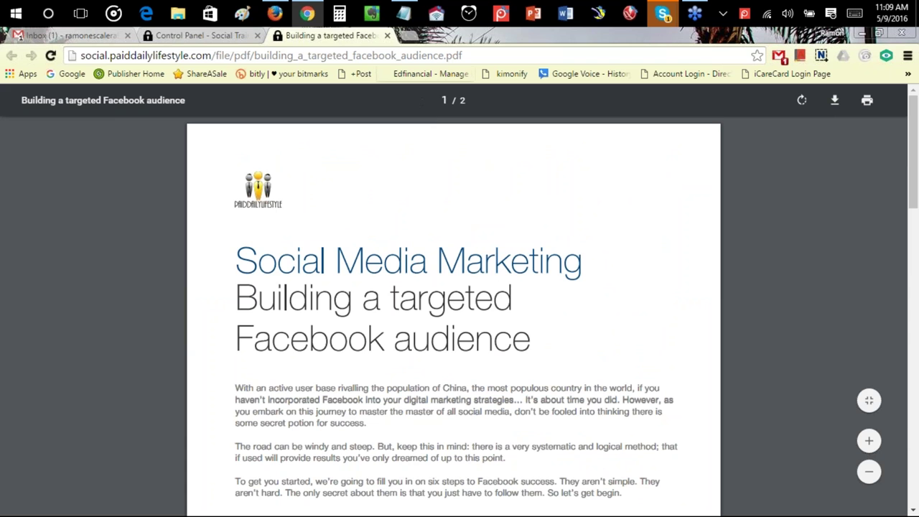
# Step: Close the Facebook audience guide and return to the beginning of the Social Training page
pyautogui.click(387, 35)
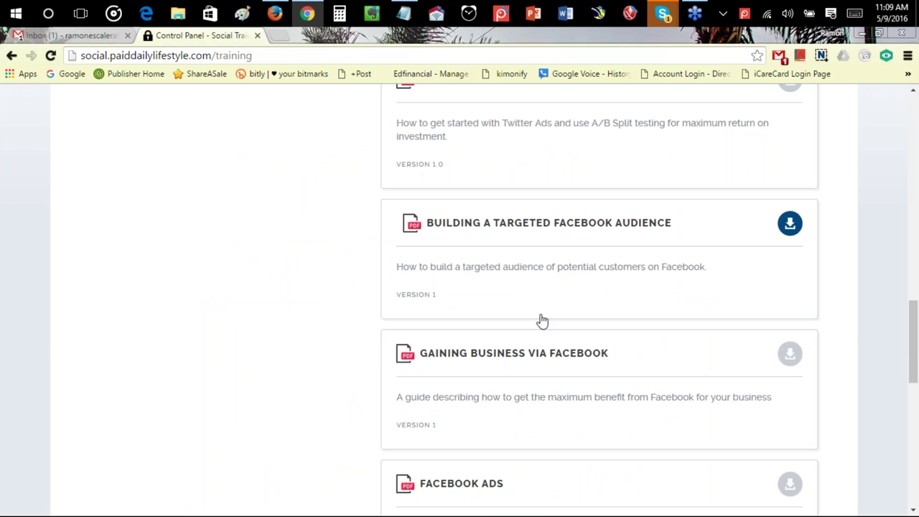
pyautogui.scroll(-3, 533, 318)
pyautogui.scroll(10, 537, 271)
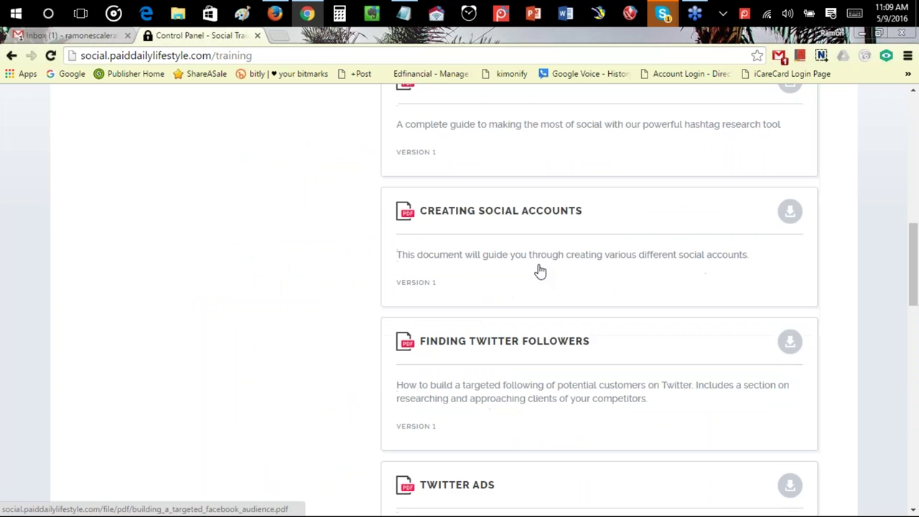
pyautogui.scroll(5, 541, 271)
pyautogui.scroll(-1, 471, 252)
pyautogui.scroll(1, 484, 311)
pyautogui.scroll(-1, 484, 311)
pyautogui.scroll(2, 822, 196)
# Step: Look over the account options such as Your Invoices and Change Plan, and choose Social Training again
pyautogui.click(798, 118)
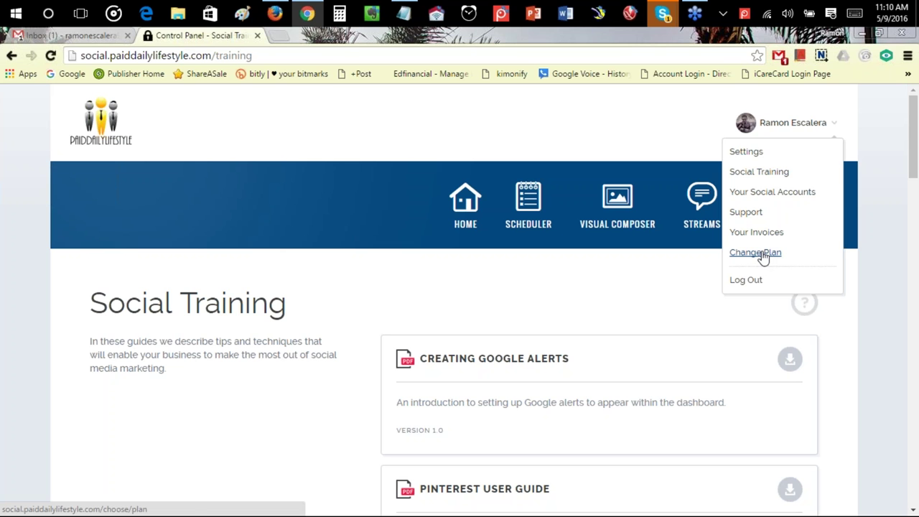
pyautogui.click(748, 232)
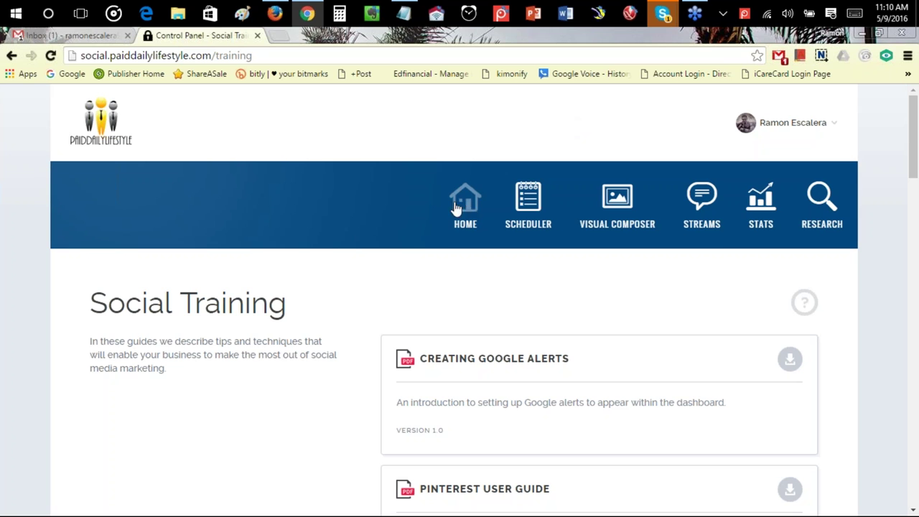
pyautogui.click(800, 136)
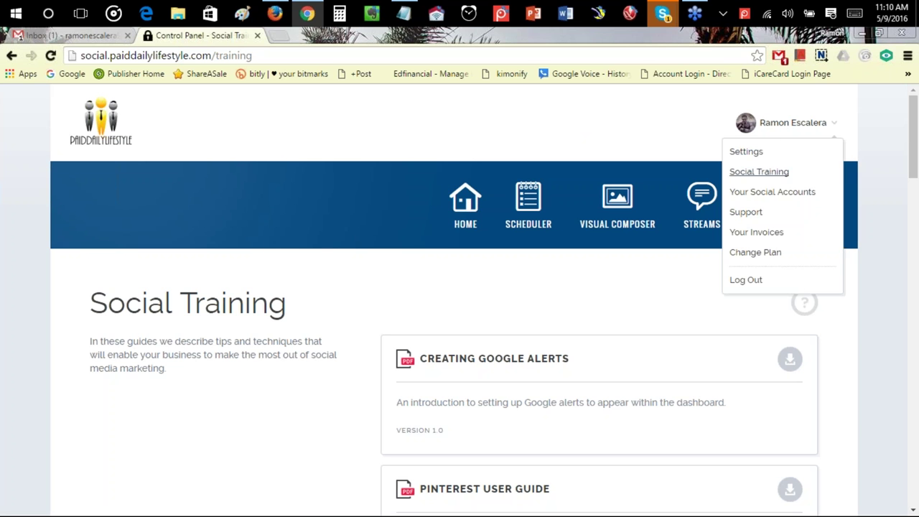
pyautogui.click(760, 170)
# Step: Open the Scheduler and look over today's scheduled messages and the scheduler filters
pyautogui.click(529, 199)
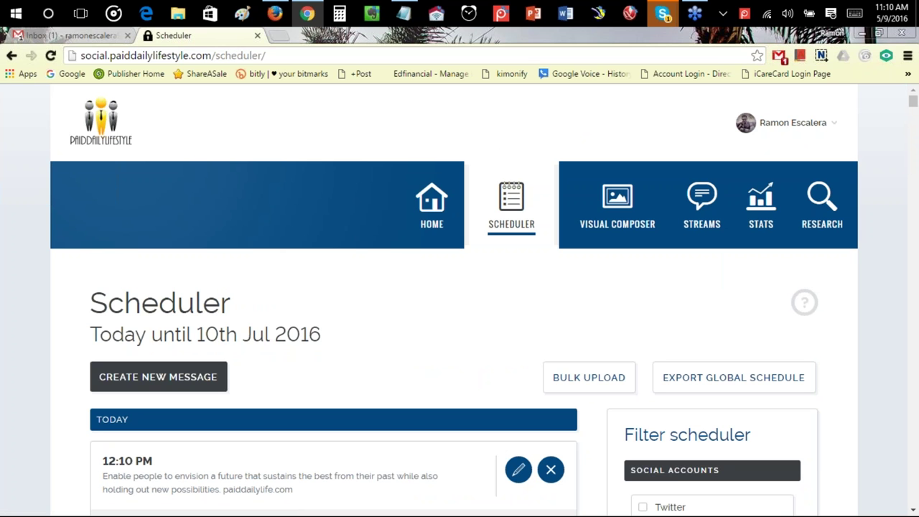
pyautogui.scroll(-2, 512, 206)
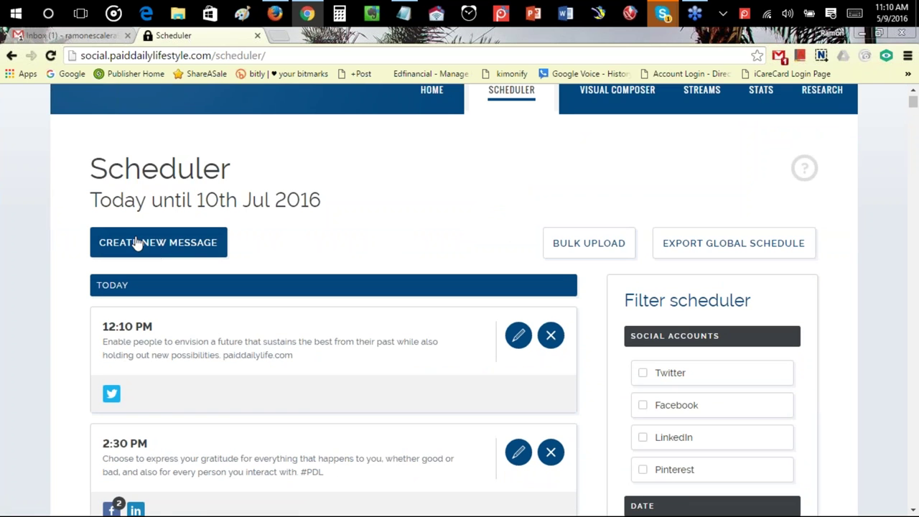
pyautogui.scroll(-1, 198, 218)
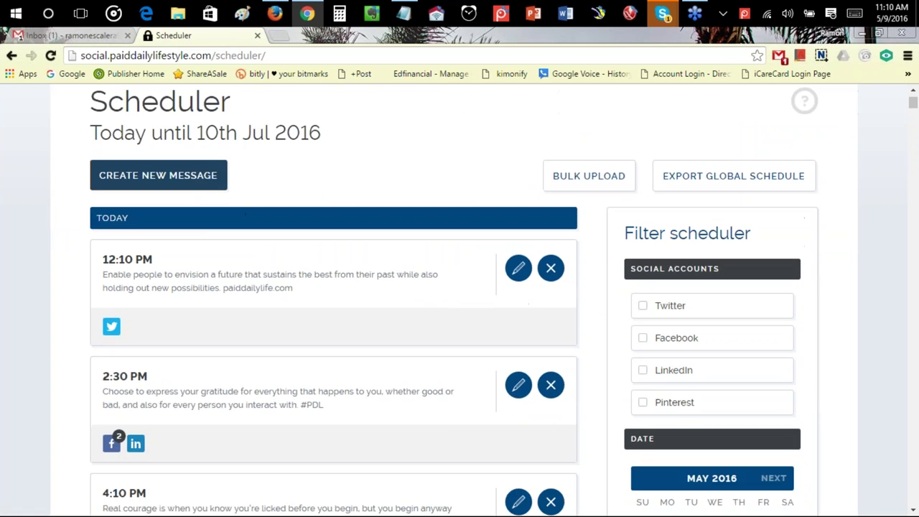
# Step: Start creating a new message and look over the connected accounts and the compose and posting options
pyautogui.click(192, 185)
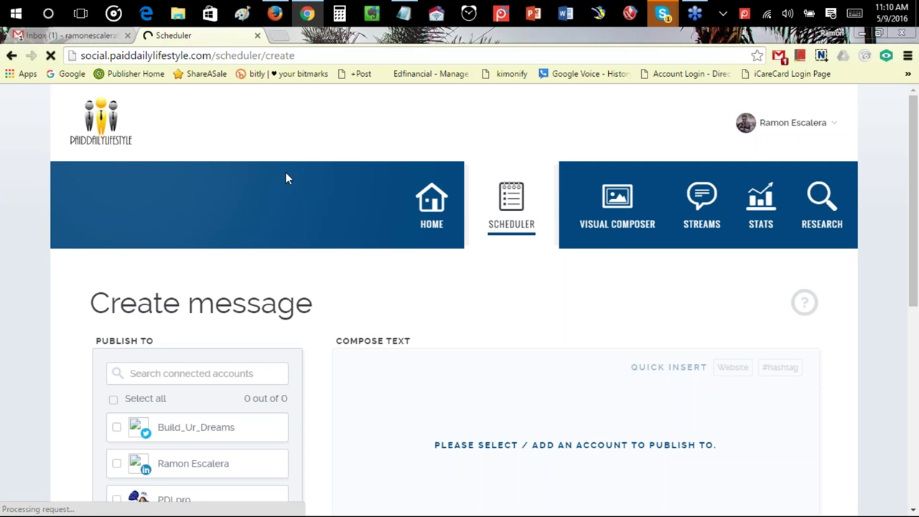
pyautogui.scroll(-2, 302, 171)
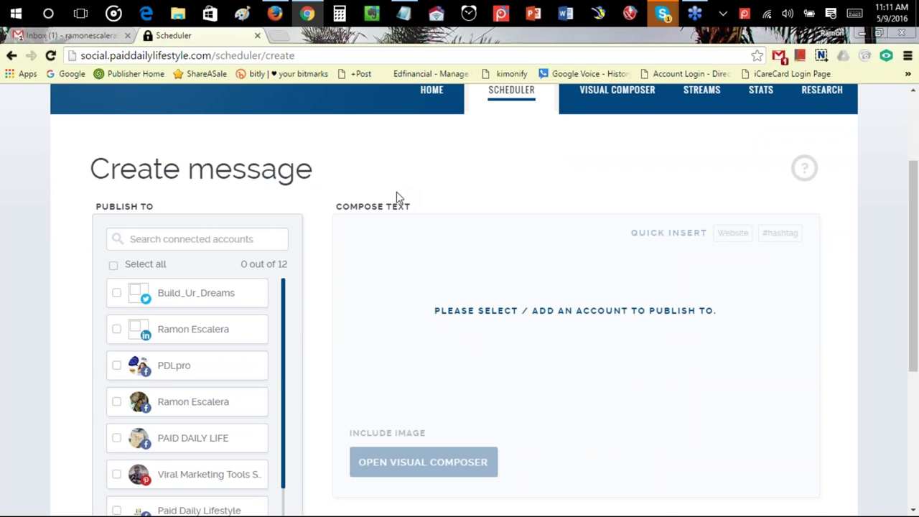
pyautogui.scroll(-2, 423, 206)
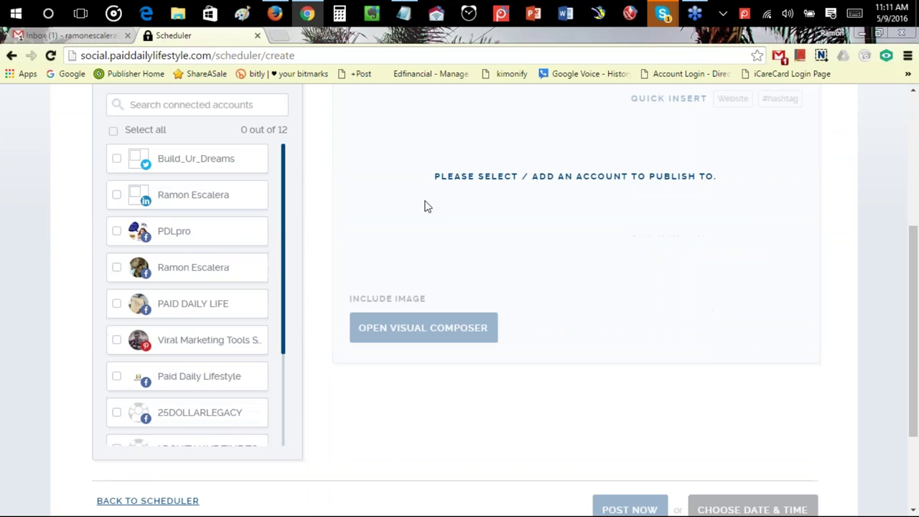
pyautogui.scroll(1, 515, 213)
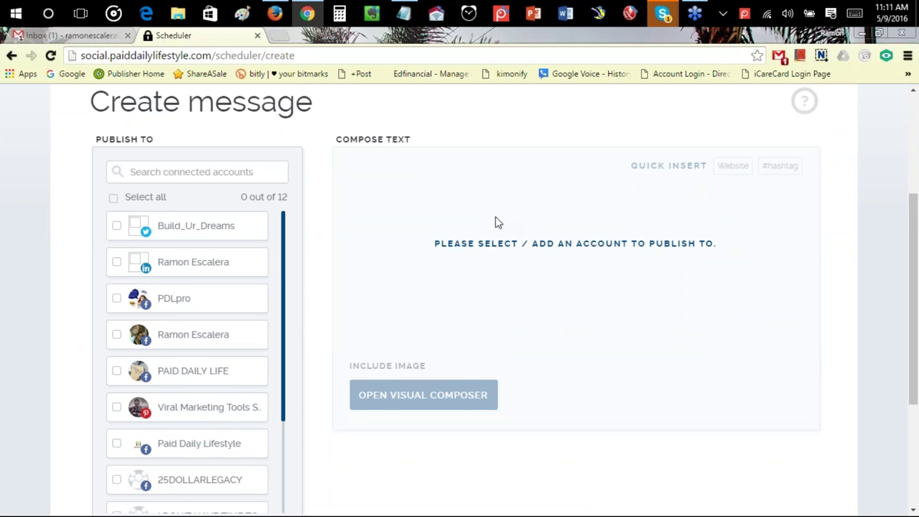
pyautogui.scroll(-1, 527, 286)
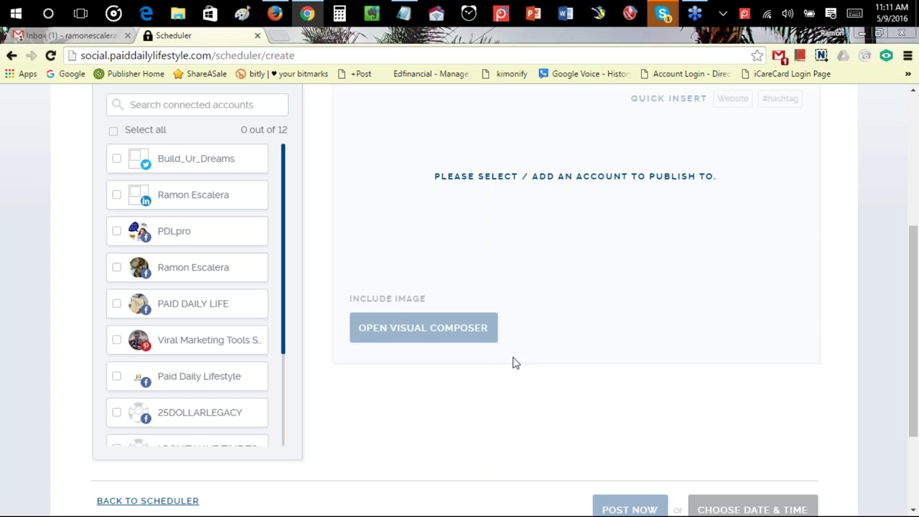
pyautogui.scroll(2, 683, 367)
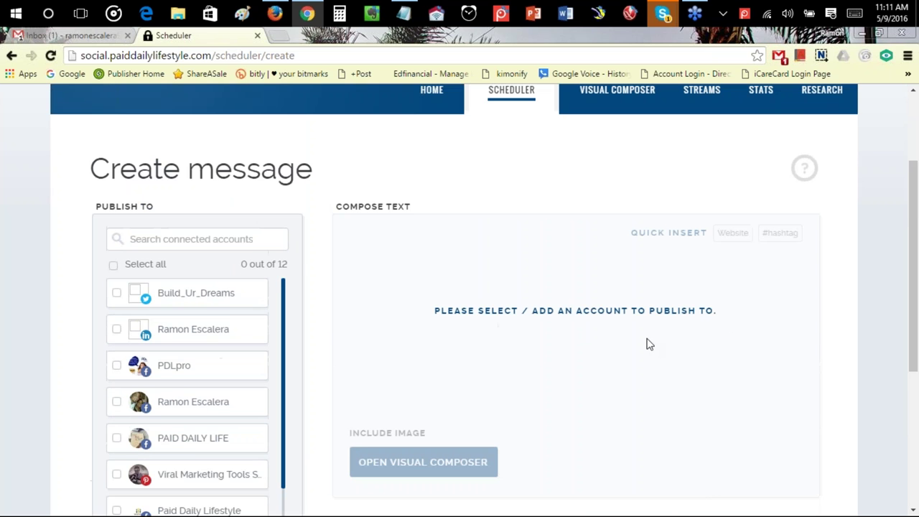
pyautogui.scroll(-2, 214, 293)
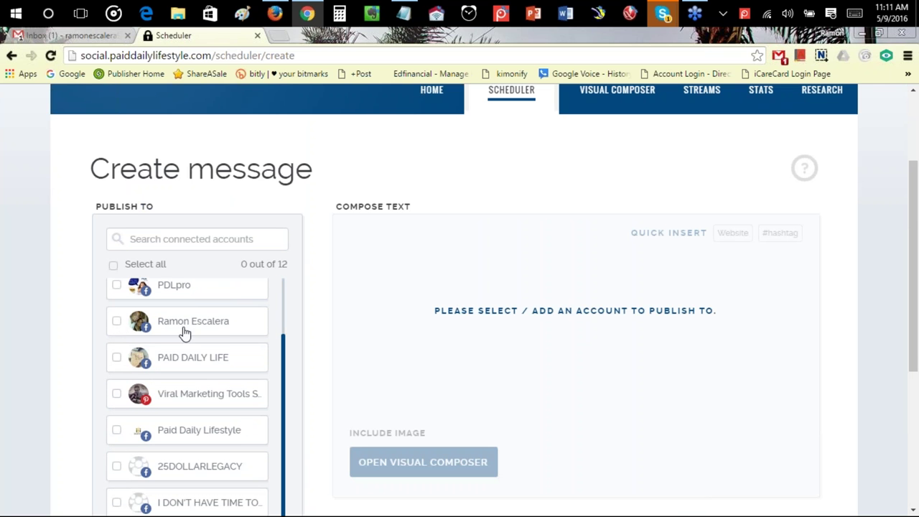
# Step: Choose the personal Facebook profile to publish to and quick-insert the website address into the message text
pyautogui.click(117, 322)
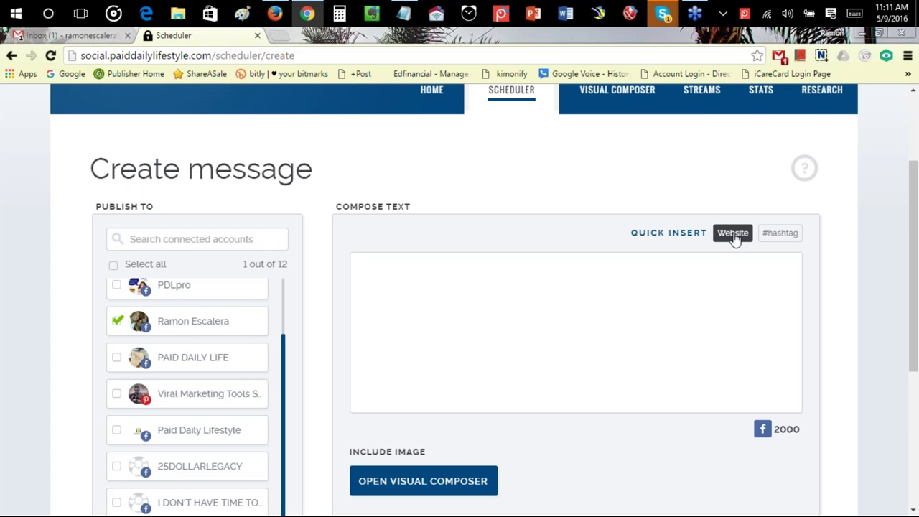
pyautogui.moveTo(629, 233); pyautogui.dragTo(701, 237)
pyautogui.click(694, 209)
pyautogui.click(733, 235)
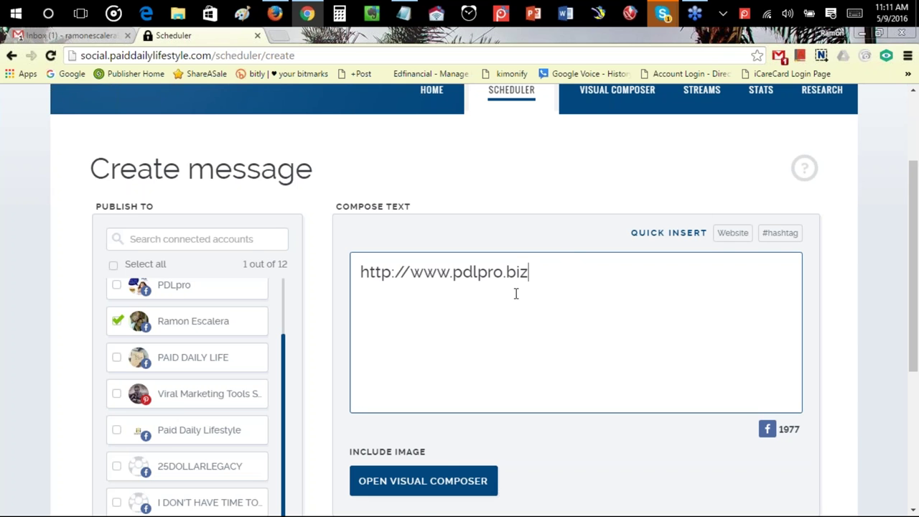
# Step: Review the link preview and posting options, and highlight Facebook's remaining character count below the message text
pyautogui.scroll(-3, 535, 320)
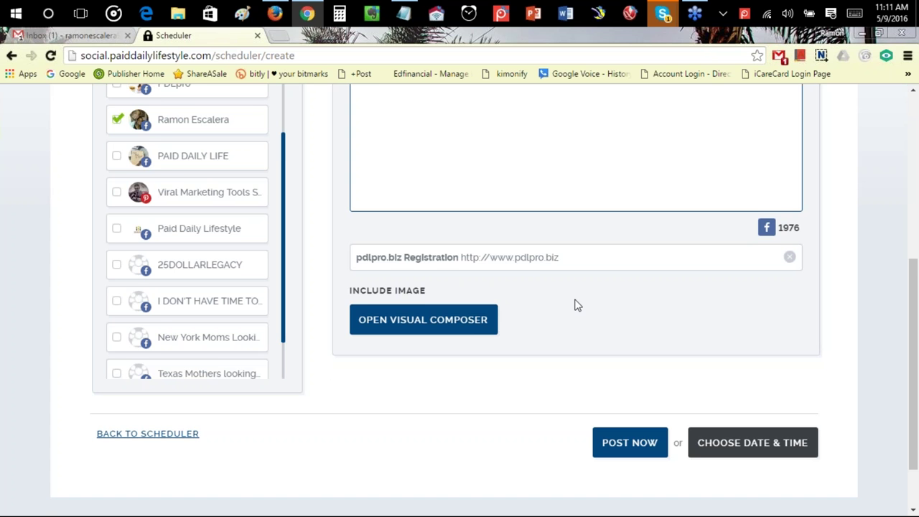
pyautogui.scroll(2, 575, 304)
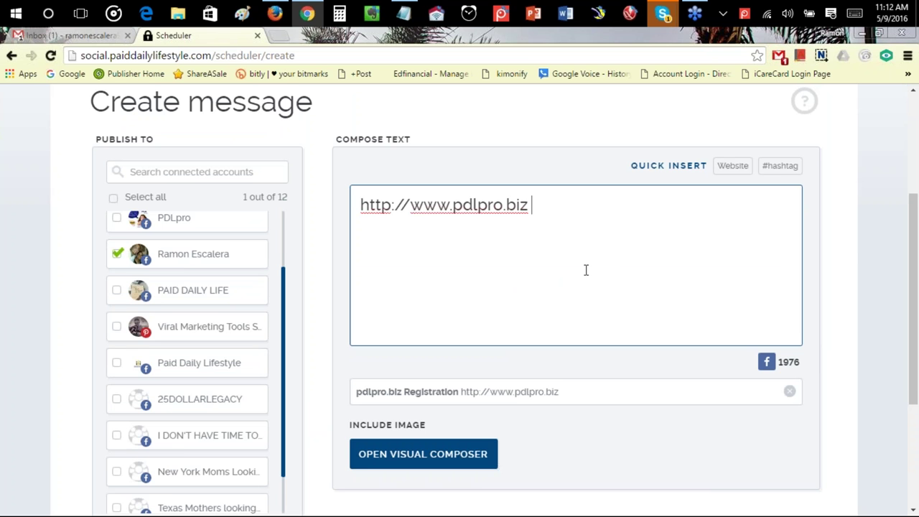
pyautogui.scroll(-1, 586, 267)
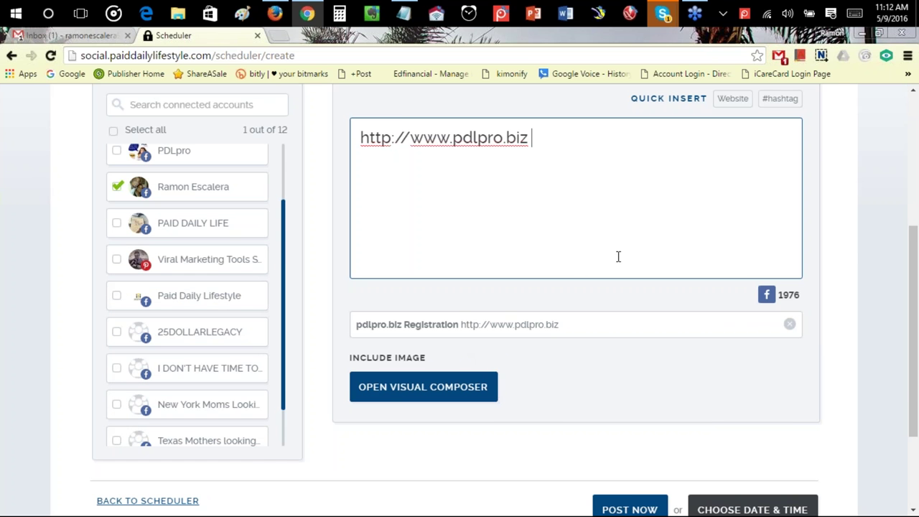
pyautogui.scroll(1, 618, 256)
pyautogui.scroll(-1, 618, 257)
pyautogui.moveTo(808, 295); pyautogui.dragTo(779, 294)
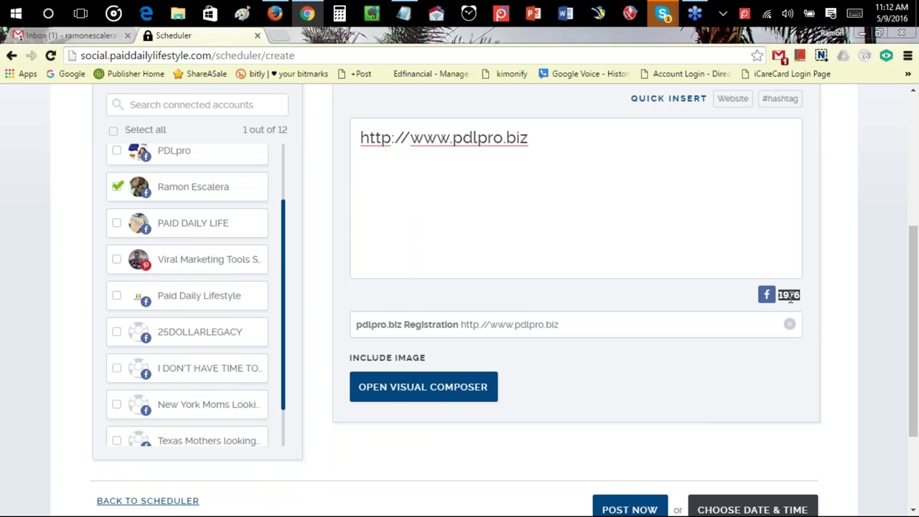
pyautogui.click(773, 288)
pyautogui.scroll(1, 144, 215)
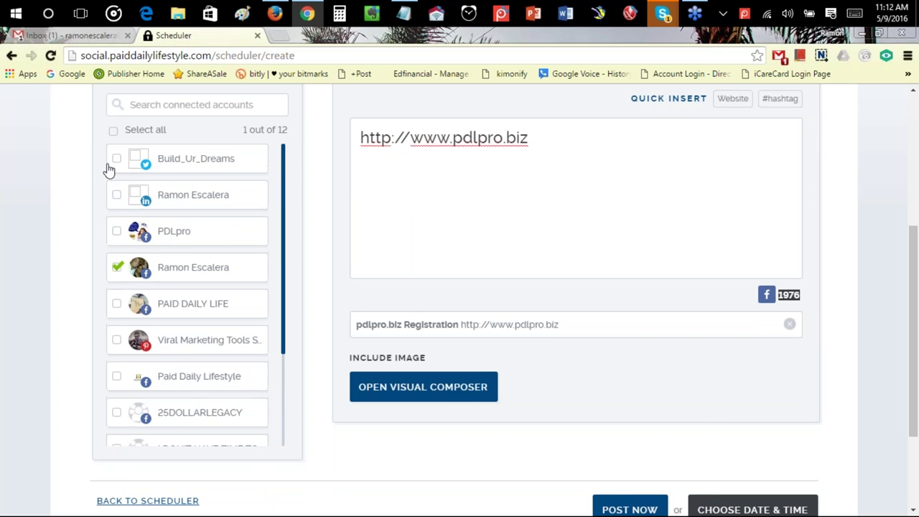
# Step: Add the Twitter, LinkedIn and Pinterest accounts as publishing targets, checking each character count and the Pinterest link URL field
pyautogui.click(119, 160)
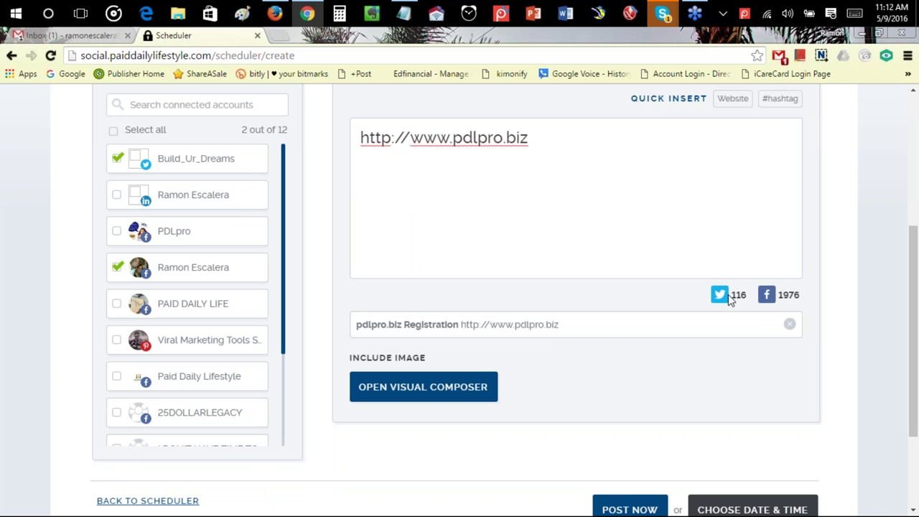
pyautogui.moveTo(750, 295); pyautogui.dragTo(731, 295)
pyautogui.click(117, 196)
pyautogui.moveTo(805, 295); pyautogui.dragTo(780, 296)
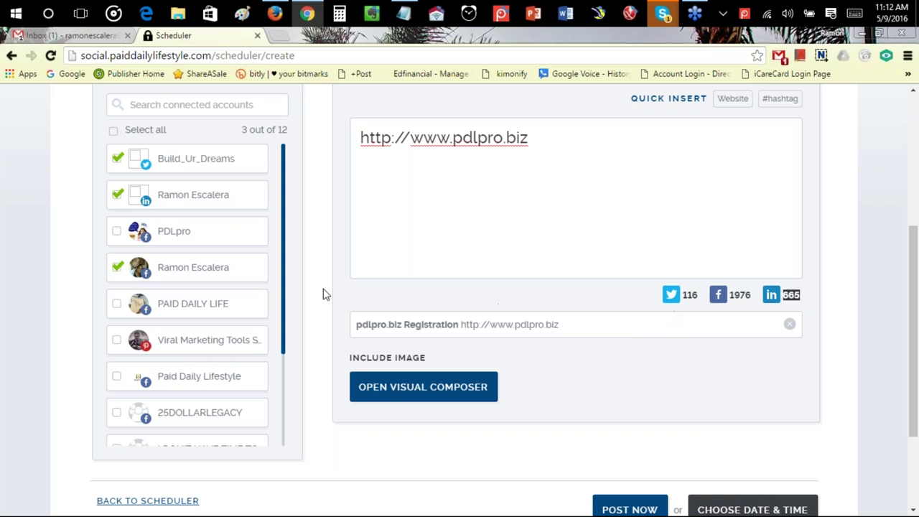
pyautogui.click(181, 348)
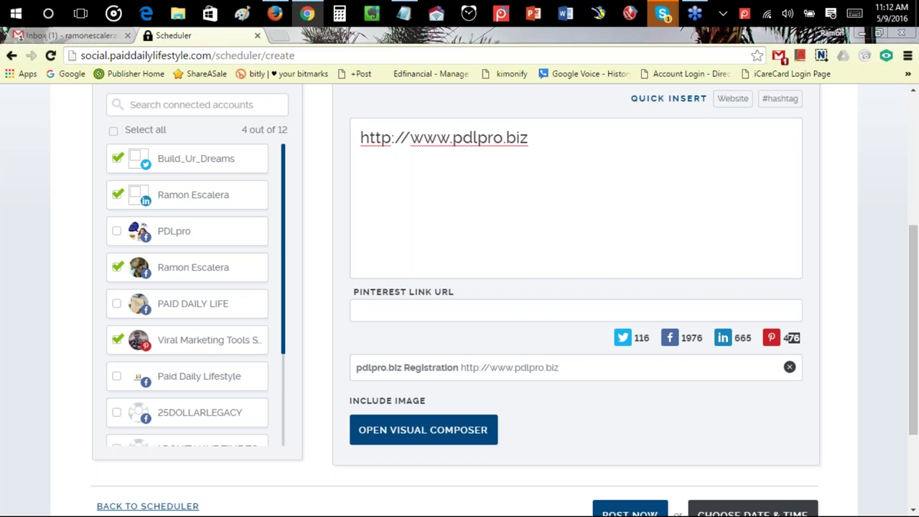
pyautogui.click(539, 309)
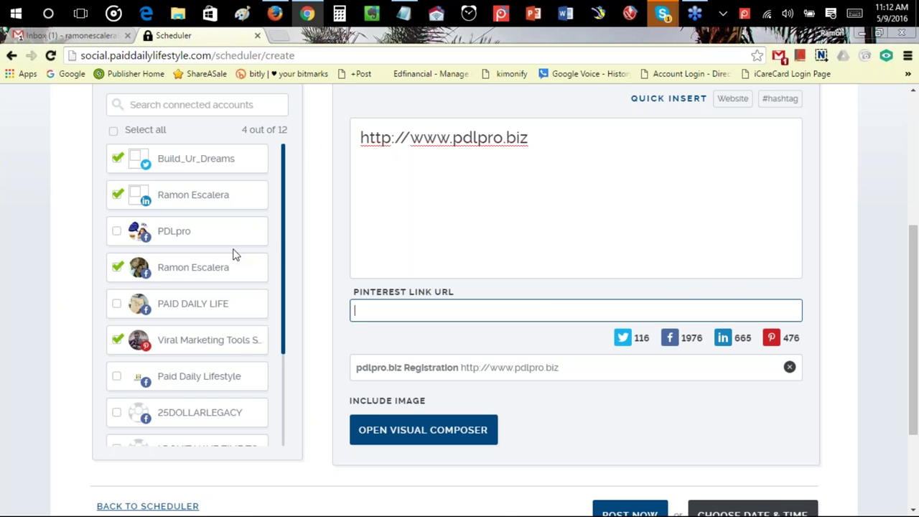
# Step: Delete the website address from the message text and remove the attached pdlpro.biz link preview
pyautogui.scroll(2, 225, 338)
pyautogui.scroll(-3, 226, 338)
pyautogui.scroll(3, 226, 338)
pyautogui.scroll(-1, 594, 199)
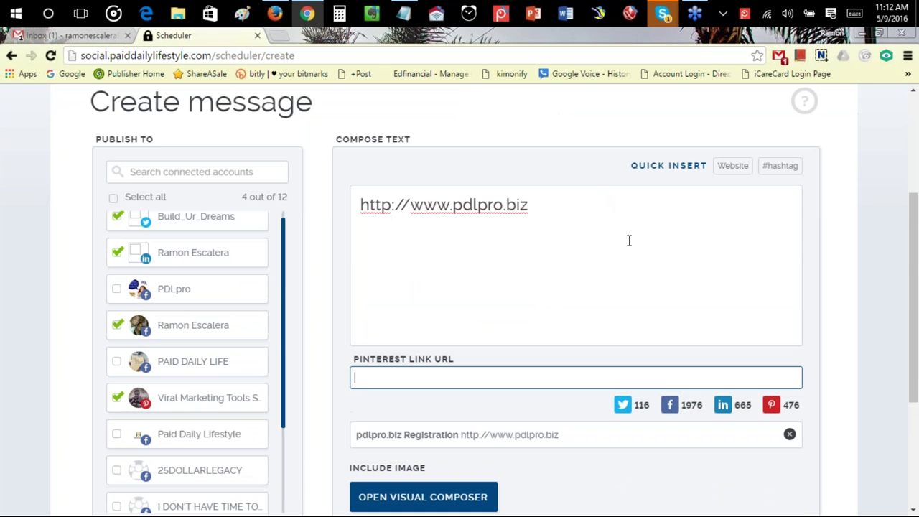
pyautogui.moveTo(616, 247); pyautogui.dragTo(335, 206)
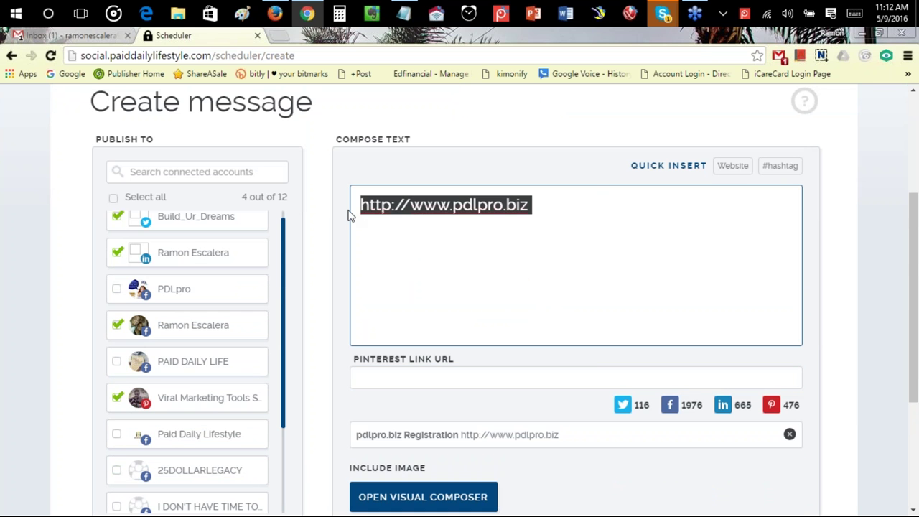
pyautogui.press('BackSpace')
pyautogui.scroll(-1, 539, 282)
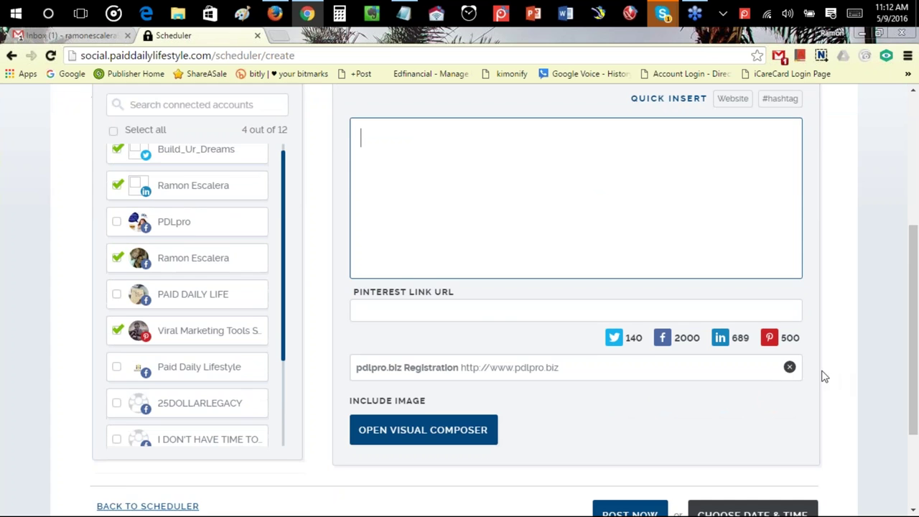
pyautogui.click(789, 367)
# Step: Enter 25dollarlegacy.com as the message text
pyautogui.scroll(2, 567, 316)
pyautogui.click(532, 278)
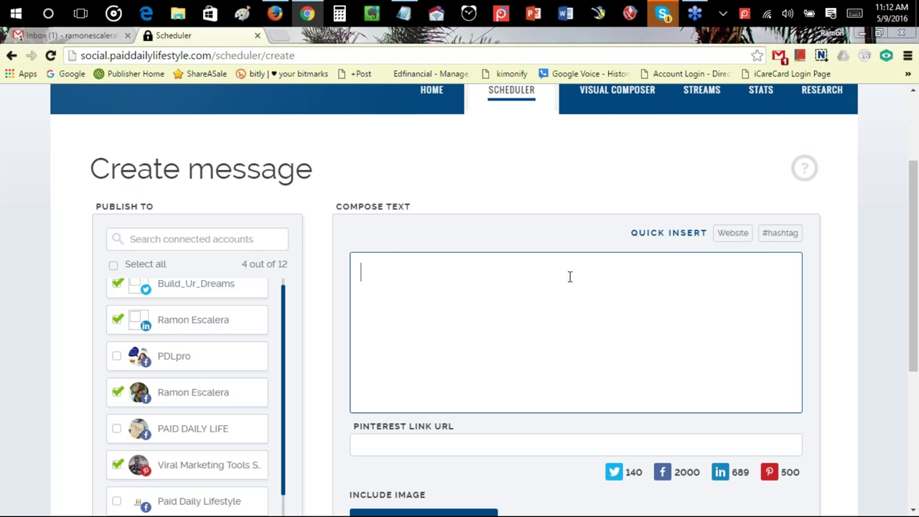
pyautogui.write('25')
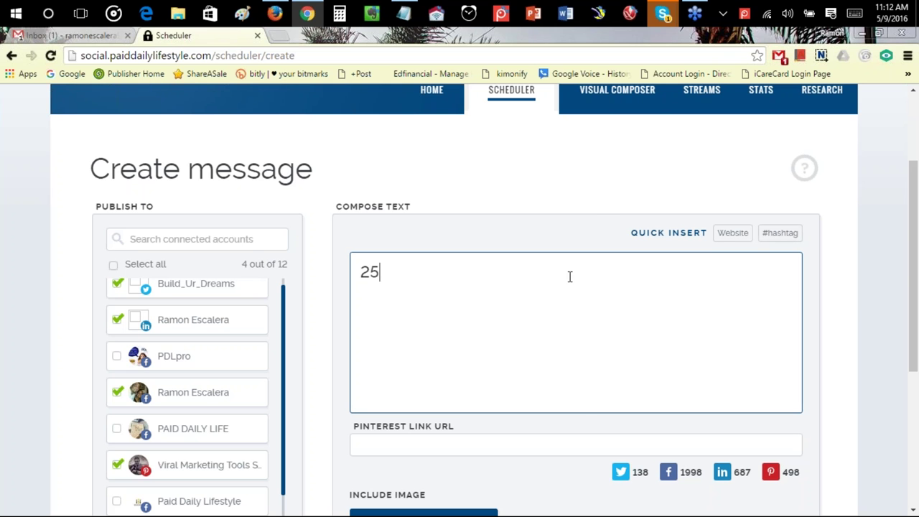
pyautogui.write('dollarl')
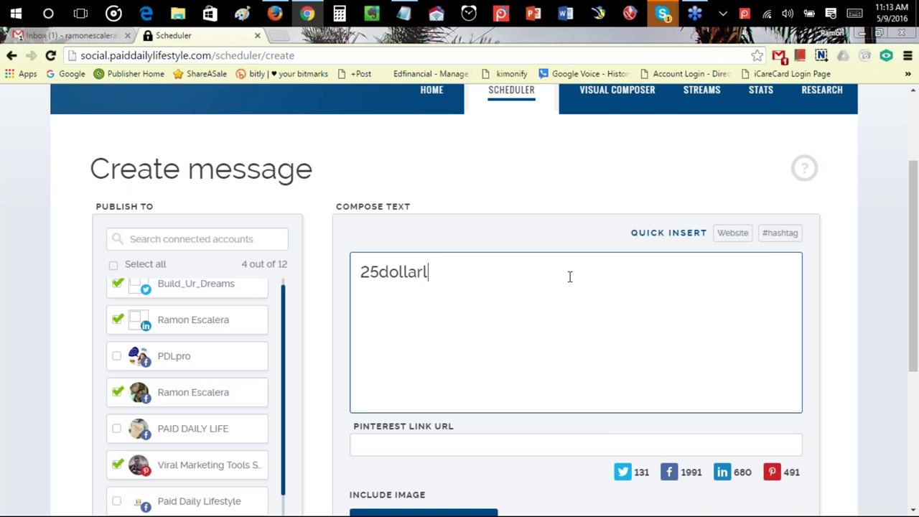
pyautogui.write('egacy.com')
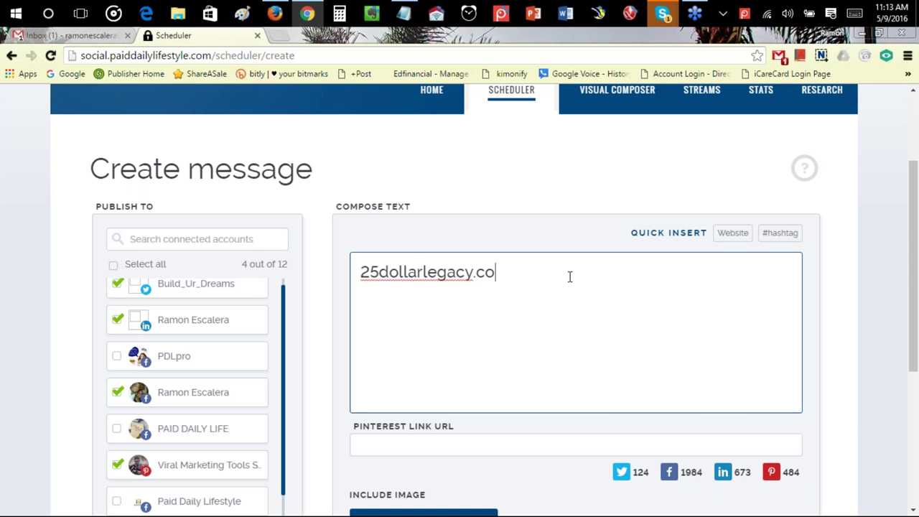
pyautogui.press('Left')
pyautogui.press('Left')
pyautogui.press('Left')
pyautogui.press('Left')
pyautogui.press('Left')
pyautogui.press('Left')
pyautogui.press('Left')
pyautogui.press('Left')
pyautogui.press('Left')
pyautogui.press('Left')
pyautogui.press('Left')
pyautogui.press('Left')
pyautogui.press('Left')
pyautogui.press('Left')
pyautogui.press('Left')
pyautogui.press('Left')
pyautogui.press('Left')
pyautogui.press('Left')
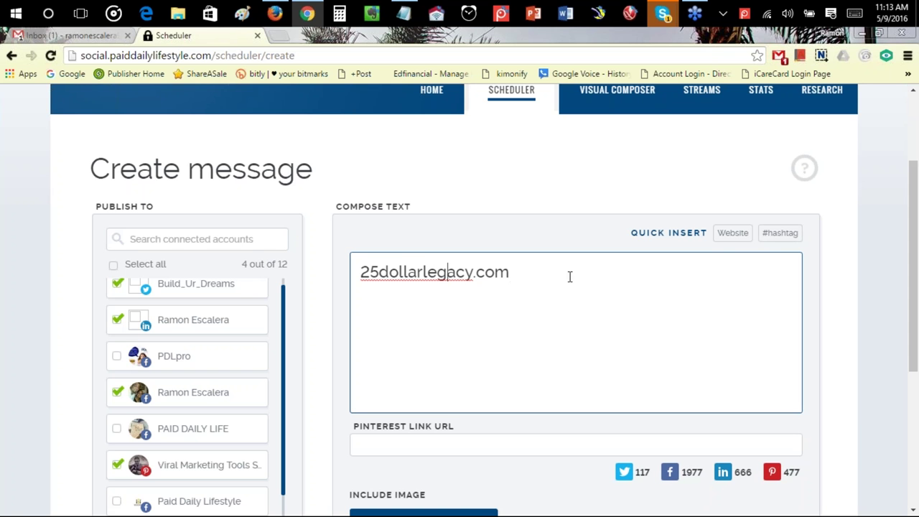
pyautogui.write('http://')
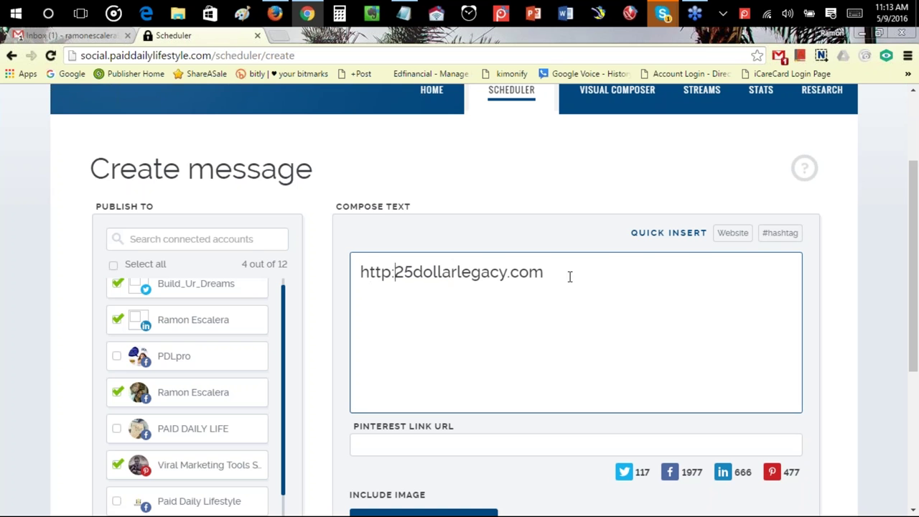
pyautogui.click(604, 285)
pyautogui.scroll(-2, 490, 188)
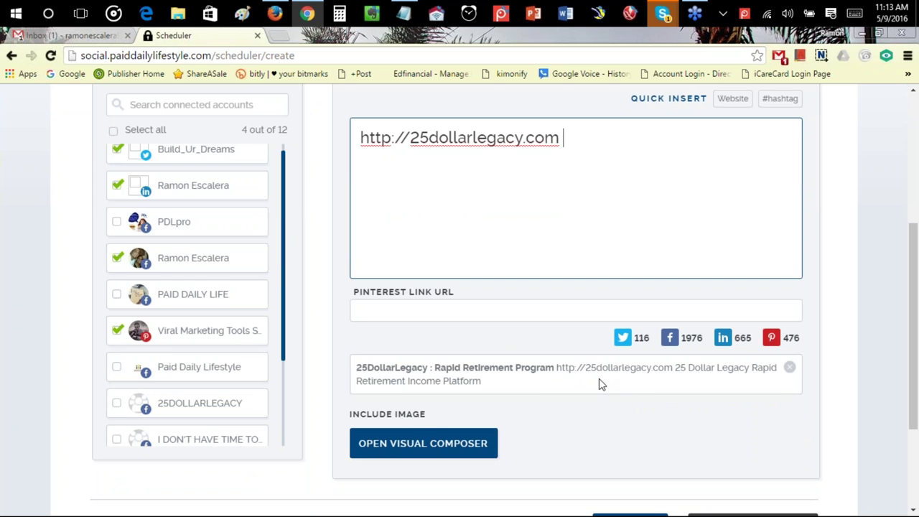
pyautogui.scroll(3, 495, 338)
pyautogui.scroll(-2, 538, 317)
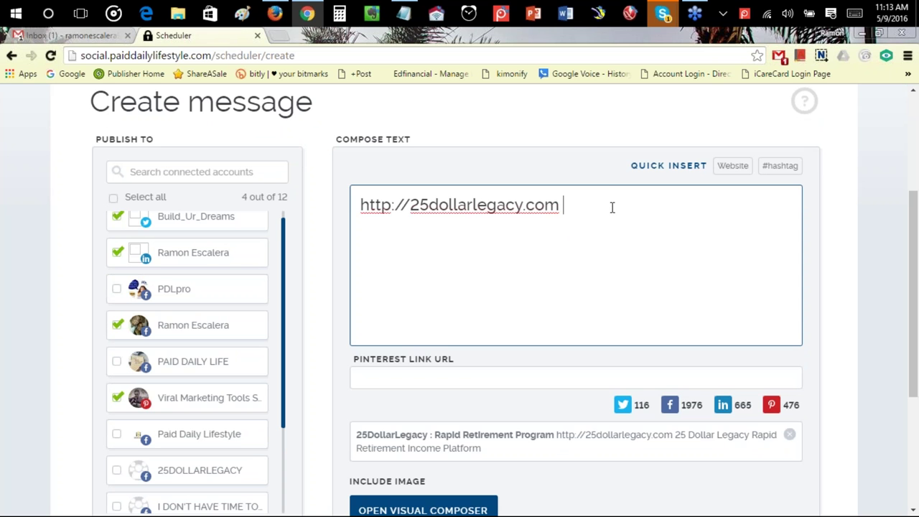
# Step: Search the hashtag suggestions for marketing and insert #business after the address in the message text
pyautogui.click(788, 176)
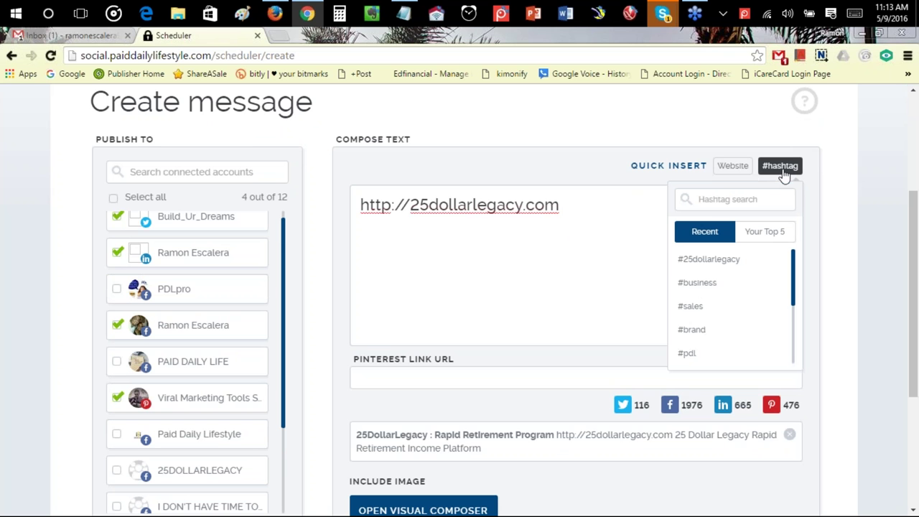
pyautogui.click(725, 199)
pyautogui.write('marketing')
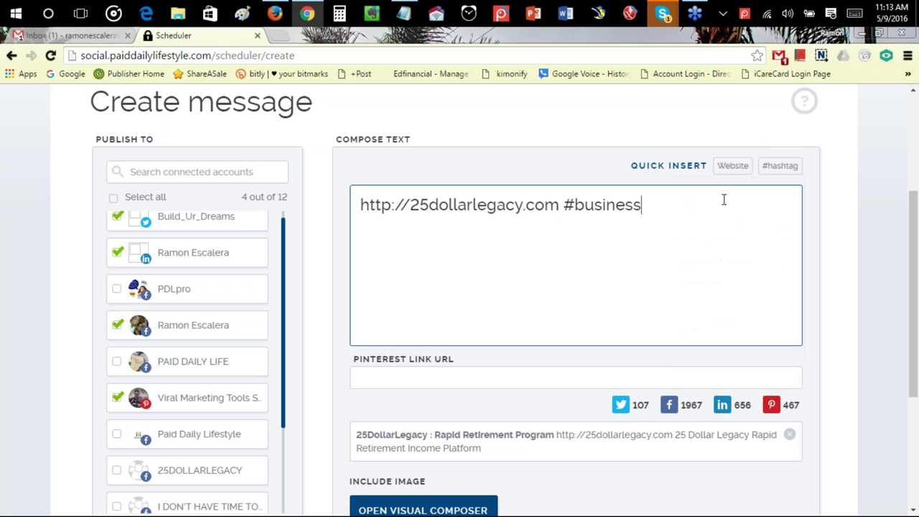
# Step: Add the suggested hashtags #marketing, #sales and #entrepreneur to the message text
pyautogui.click(772, 167)
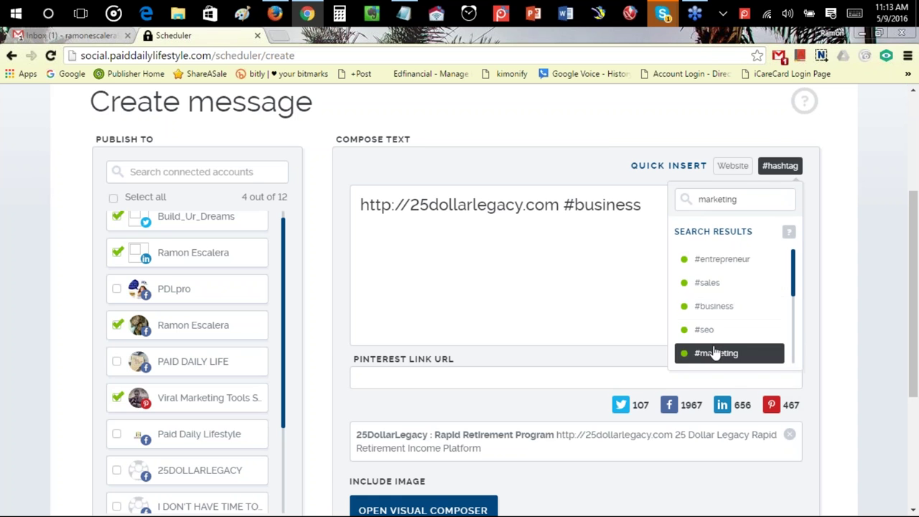
pyautogui.click(711, 352)
pyautogui.click(774, 173)
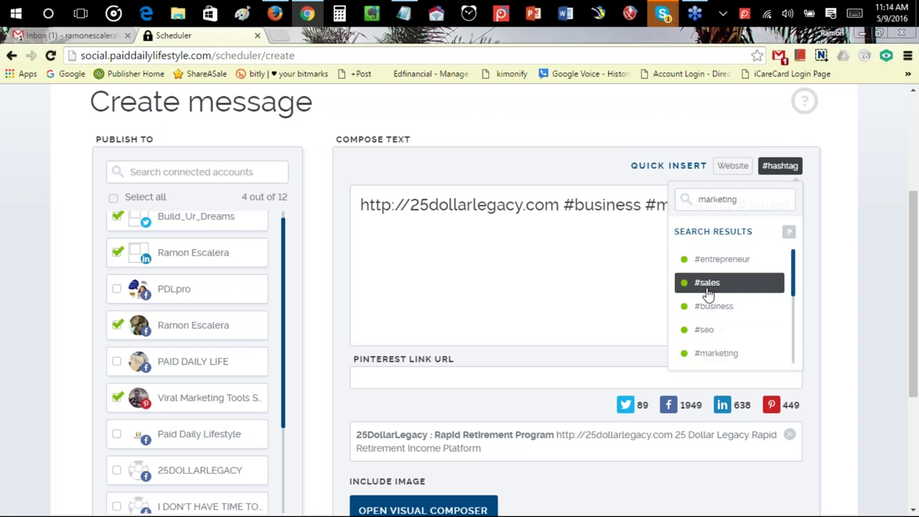
pyautogui.click(707, 284)
pyautogui.click(778, 166)
pyautogui.click(725, 262)
pyautogui.click(485, 379)
pyautogui.scroll(-1, 474, 356)
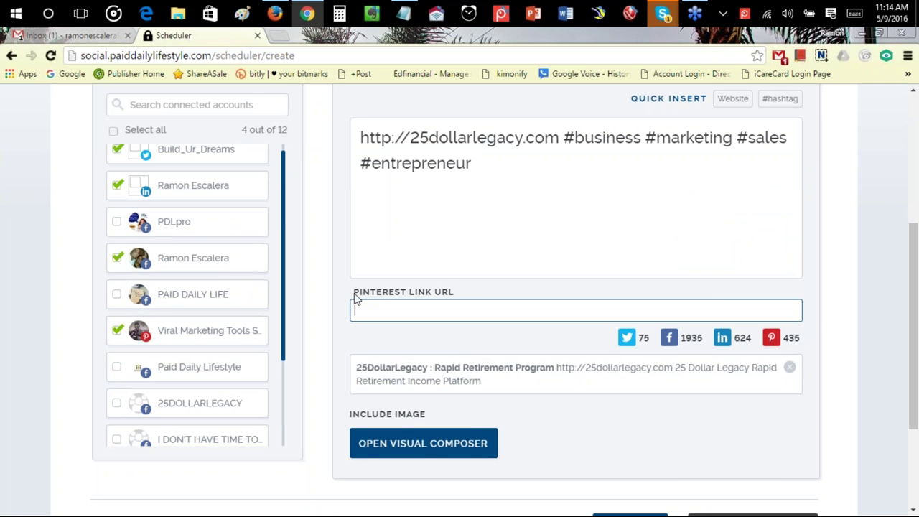
pyautogui.moveTo(354, 296)
pyautogui.mouseDown()
pyautogui.moveTo(462, 298)
pyautogui.moveTo(359, 295)
pyautogui.mouseUp()
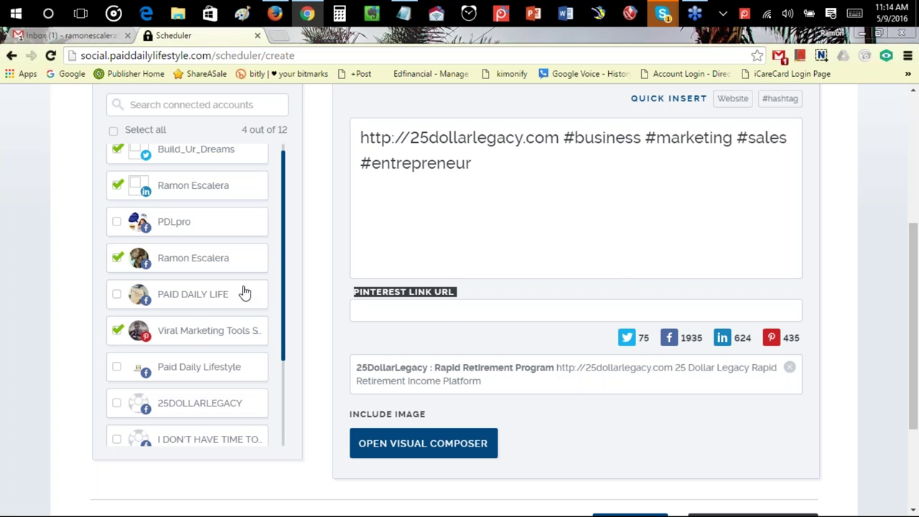
pyautogui.click(445, 310)
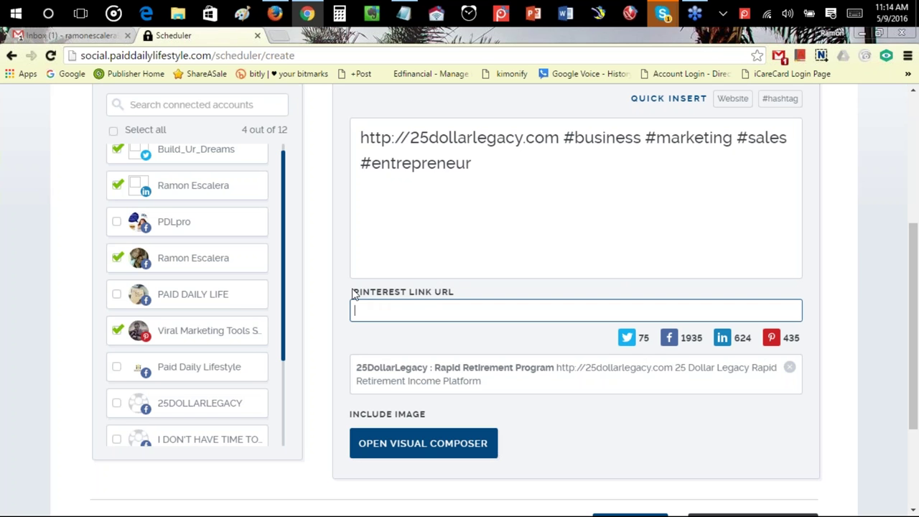
pyautogui.moveTo(352, 292); pyautogui.dragTo(457, 302)
pyautogui.click(429, 310)
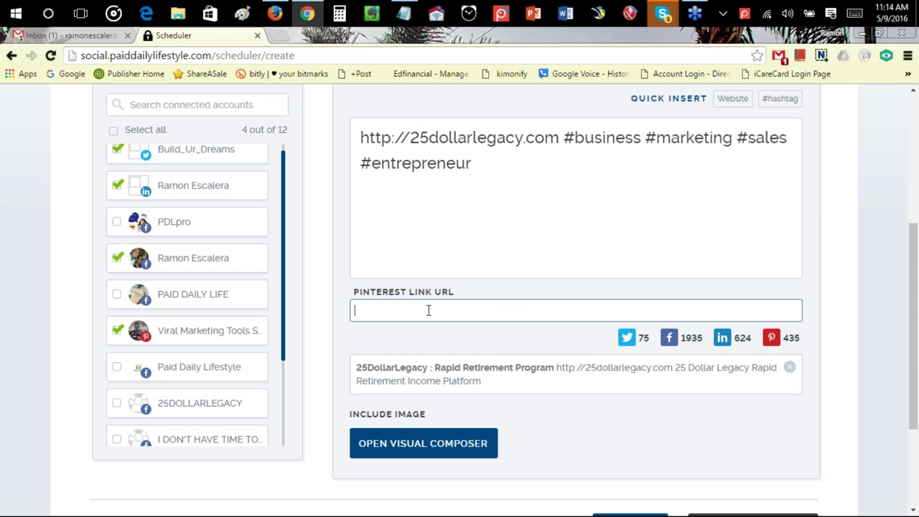
pyautogui.click(412, 318)
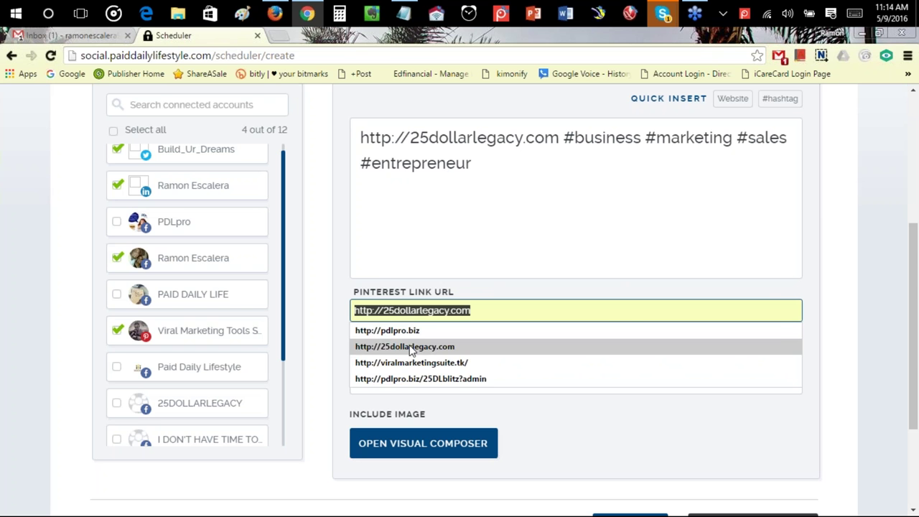
pyautogui.click(414, 346)
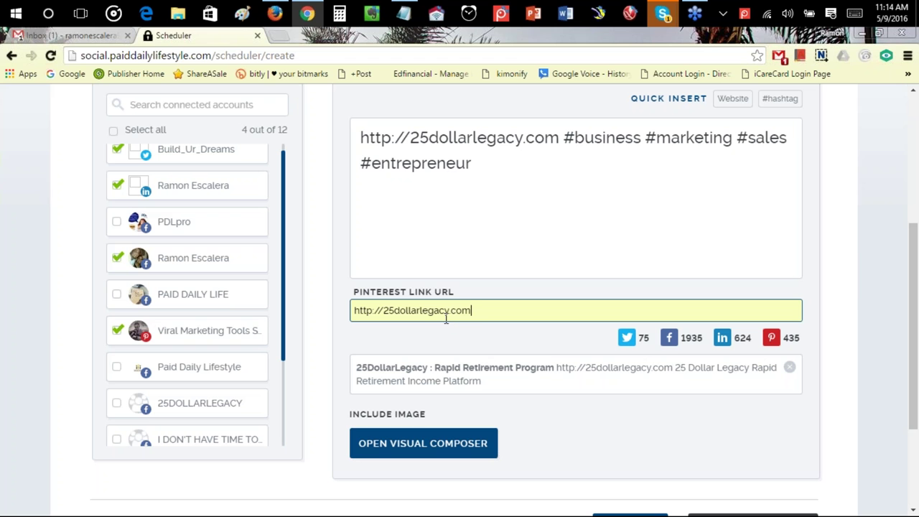
pyautogui.click(556, 346)
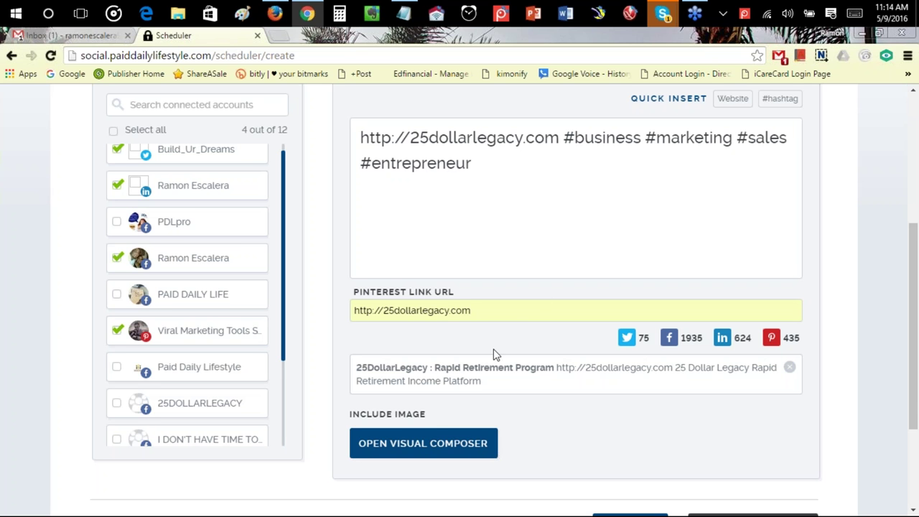
# Step: Insert the words "Come Join us" in front of the address in the message text
pyautogui.scroll(2, 538, 387)
pyautogui.moveTo(358, 269); pyautogui.dragTo(562, 272)
pyautogui.click(527, 190)
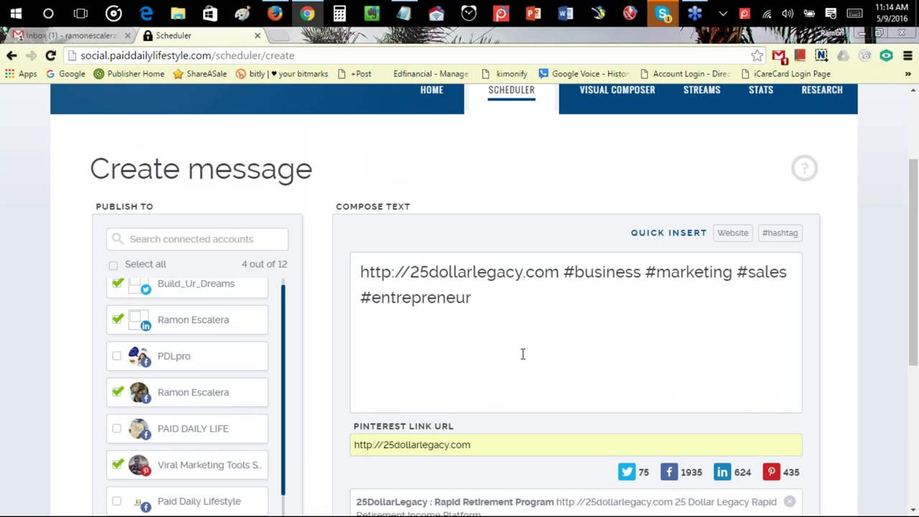
pyautogui.scroll(1, 655, 345)
pyautogui.scroll(-1, 567, 331)
pyautogui.scroll(-1, 587, 318)
pyautogui.click(359, 219)
pyautogui.write('Come Join ')
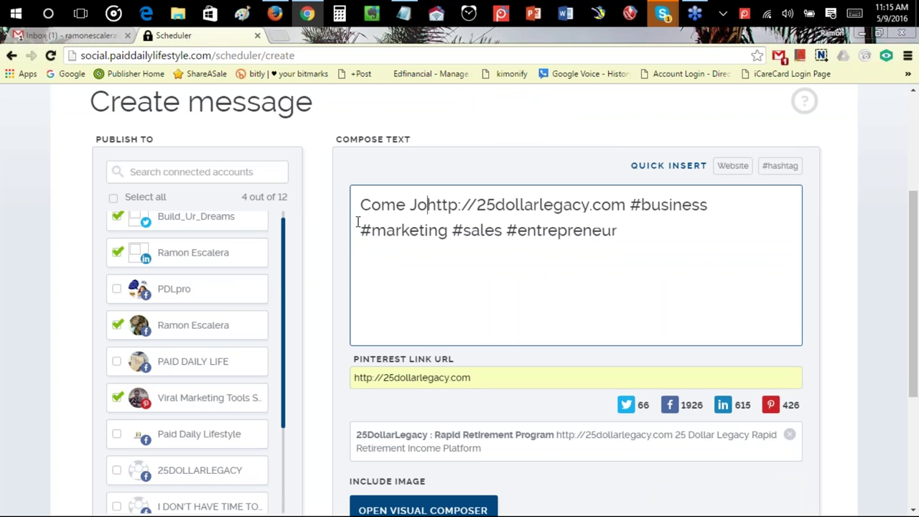
pyautogui.write('us ')
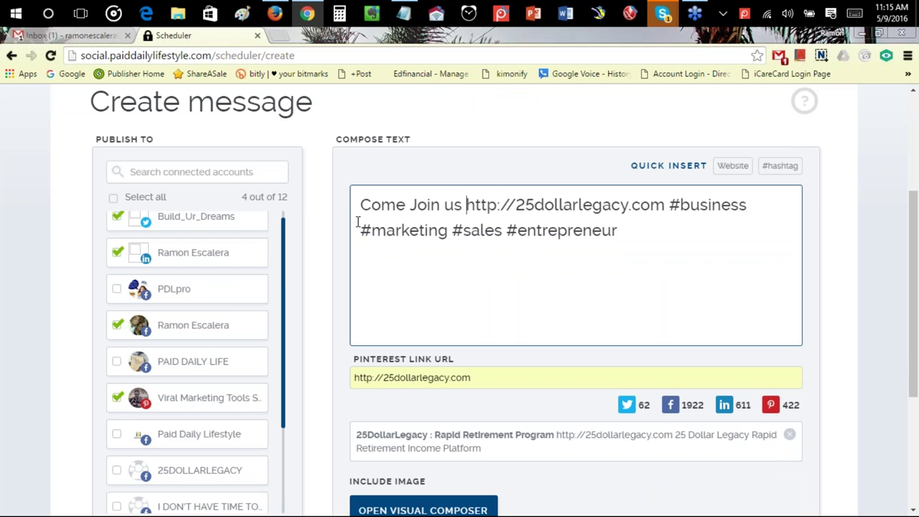
# Step: Extend the opening phrase with "& retire from DEBT!!" and move the address and hashtags onto a new line
pyautogui.write('& retire fhttp://25dollarlegacy.com')
pyautogui.press('BackSpace')
pyautogui.press('BackSpace')
pyautogui.press('BackSpace')
pyautogui.write('rom ')
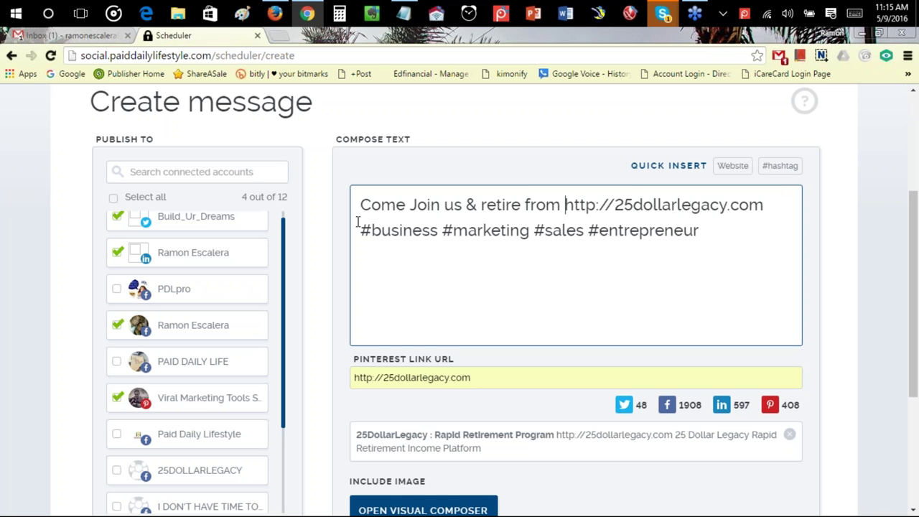
pyautogui.write('DEBT!!')
pyautogui.press('Return')
pyautogui.scroll(-1, 642, 349)
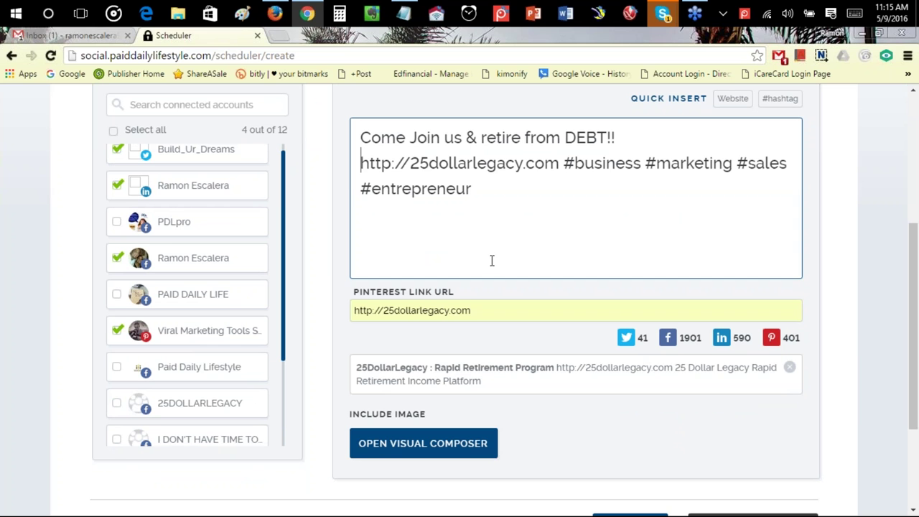
# Step: Add PDLpro and the Facebook groups "I DON'T HAVE TIME TO..", "New York Moms Looki.." and "Texas Mothers looking.." as publishing targets
pyautogui.click(115, 224)
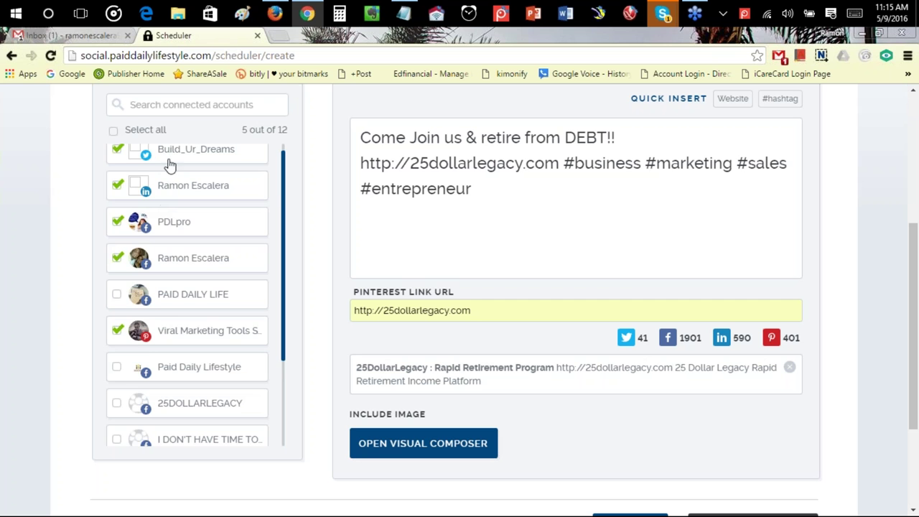
pyautogui.moveTo(283, 212); pyautogui.dragTo(289, 309)
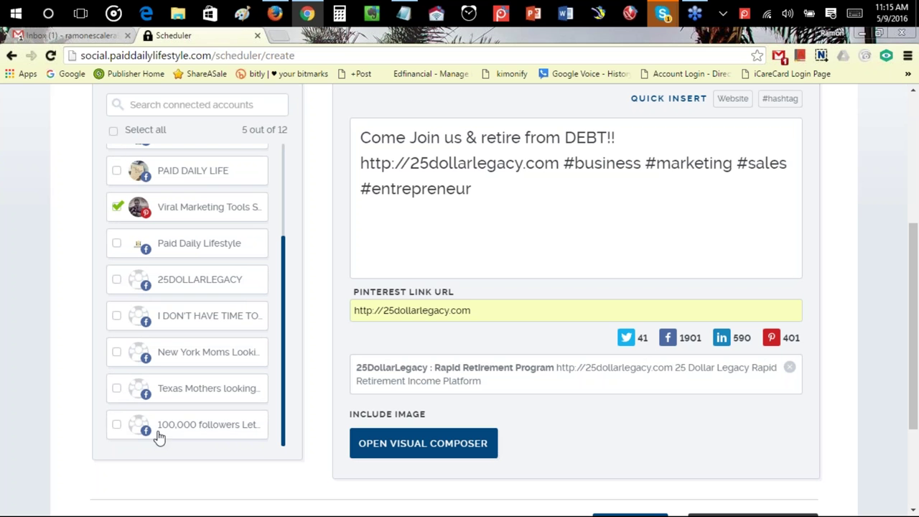
pyautogui.click(115, 352)
pyautogui.click(117, 316)
pyautogui.click(117, 388)
# Step: Review the composed message and try to post it immediately with the Pinterest account still included
pyautogui.scroll(-2, 524, 455)
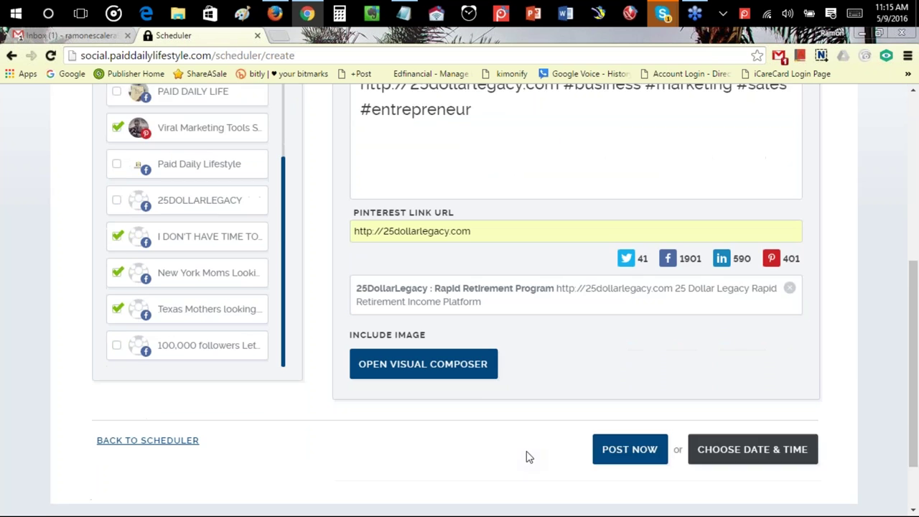
pyautogui.scroll(2, 448, 308)
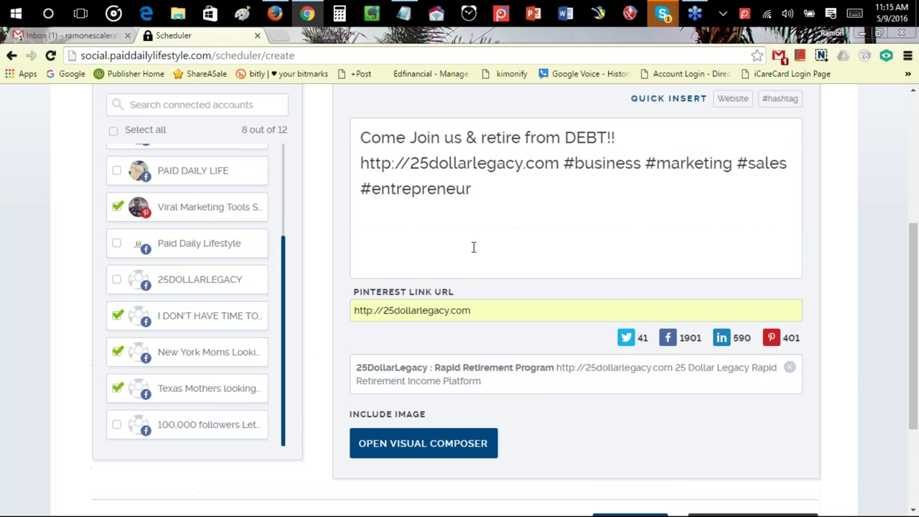
pyautogui.scroll(-2, 503, 255)
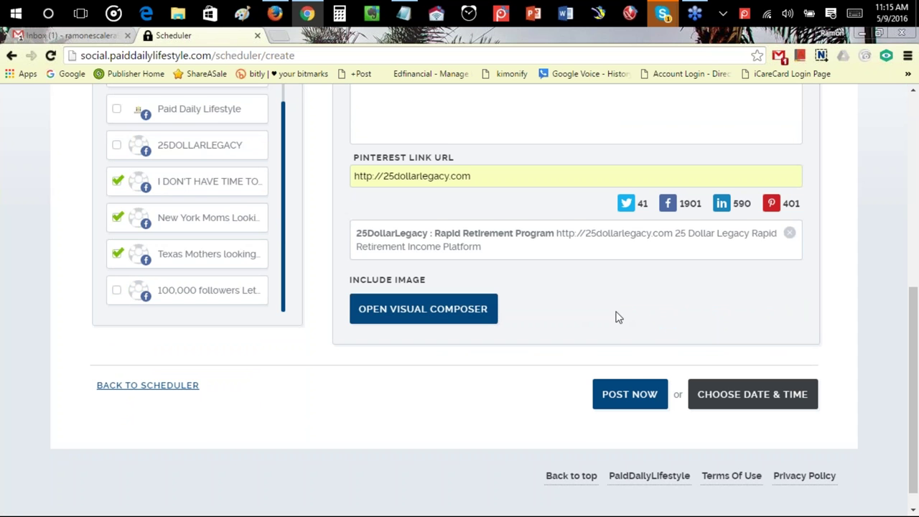
pyautogui.scroll(3, 450, 263)
pyautogui.scroll(-2, 500, 280)
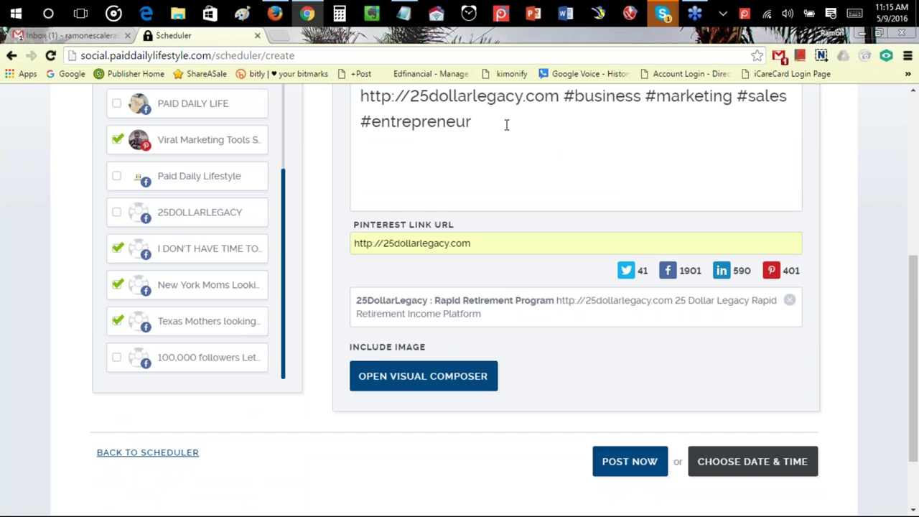
pyautogui.scroll(-2, 571, 333)
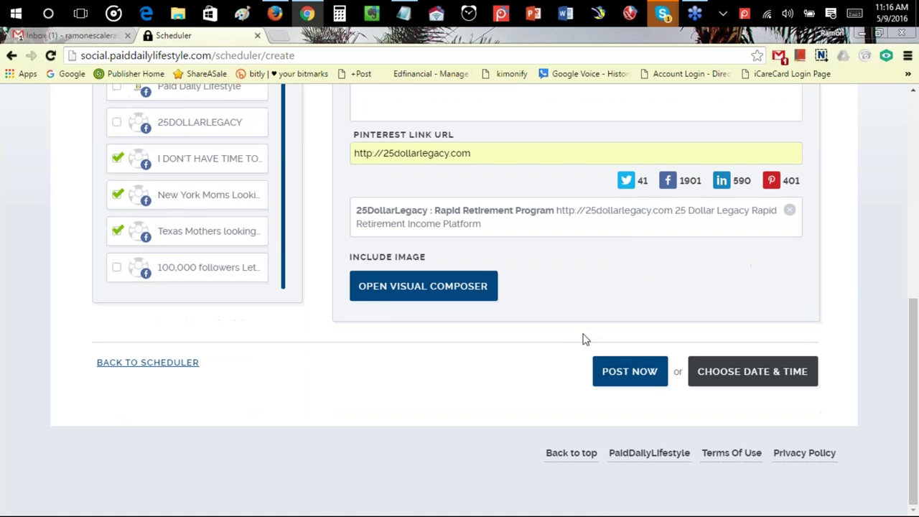
pyautogui.click(641, 373)
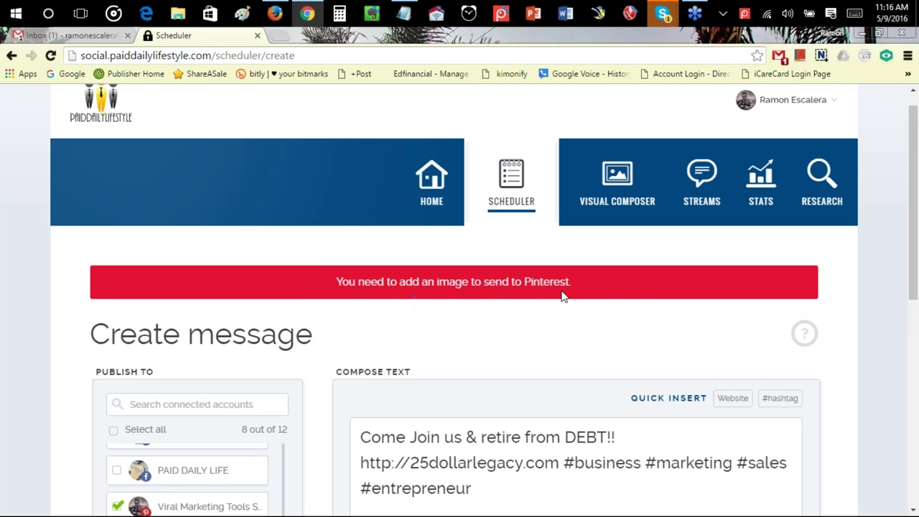
# Step: Remove the Viral Marketing Tools Pinterest account from the publishing targets and post the message immediately
pyautogui.scroll(-5, 573, 296)
pyautogui.scroll(-1, 512, 252)
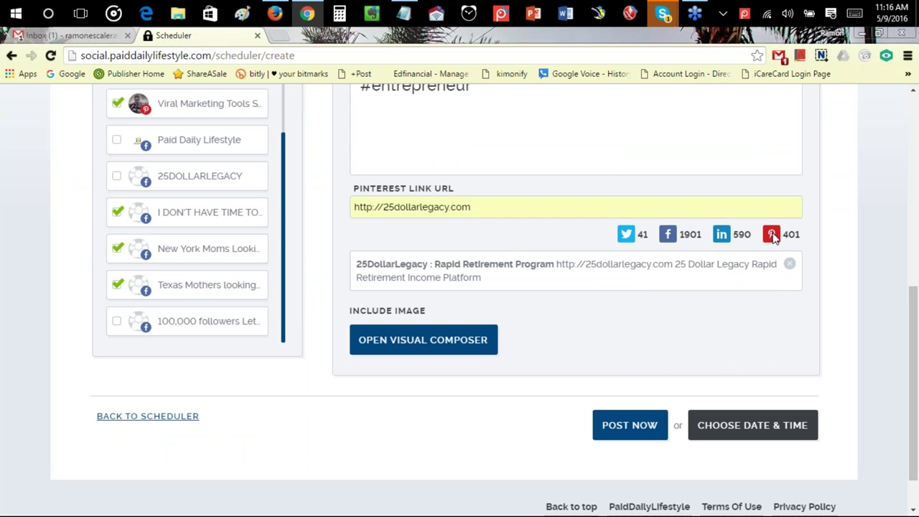
pyautogui.scroll(2, 550, 287)
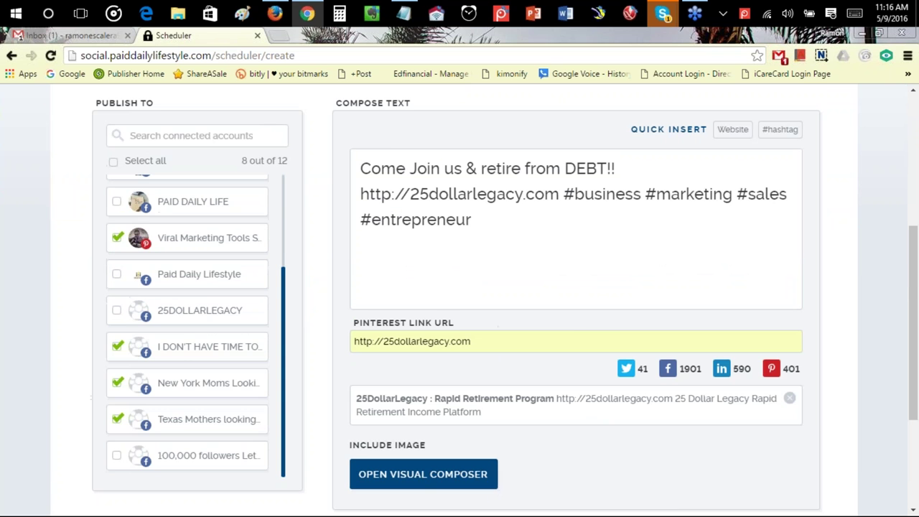
pyautogui.scroll(-1, 117, 243)
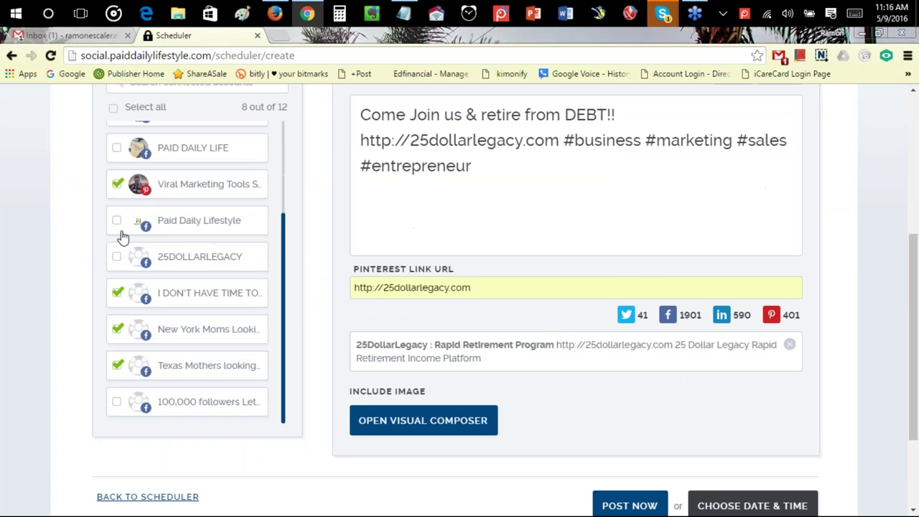
pyautogui.click(117, 185)
pyautogui.scroll(-2, 645, 342)
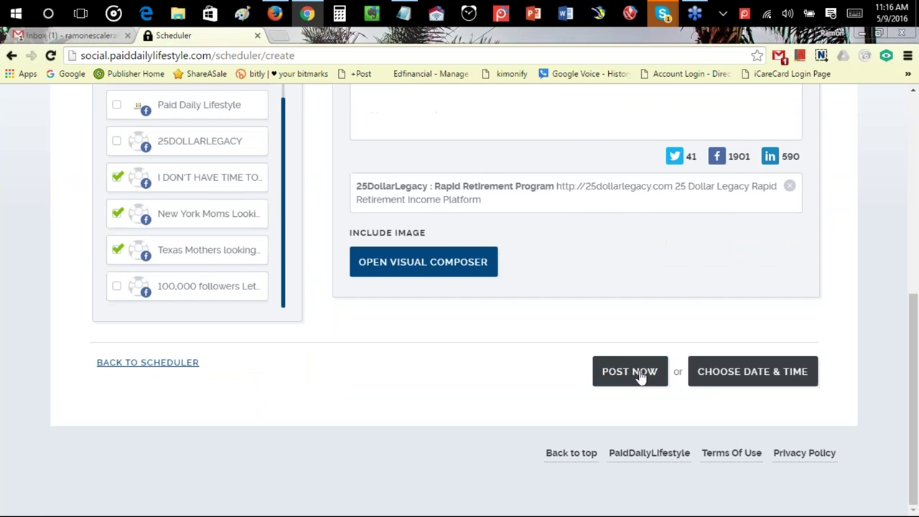
pyautogui.click(640, 376)
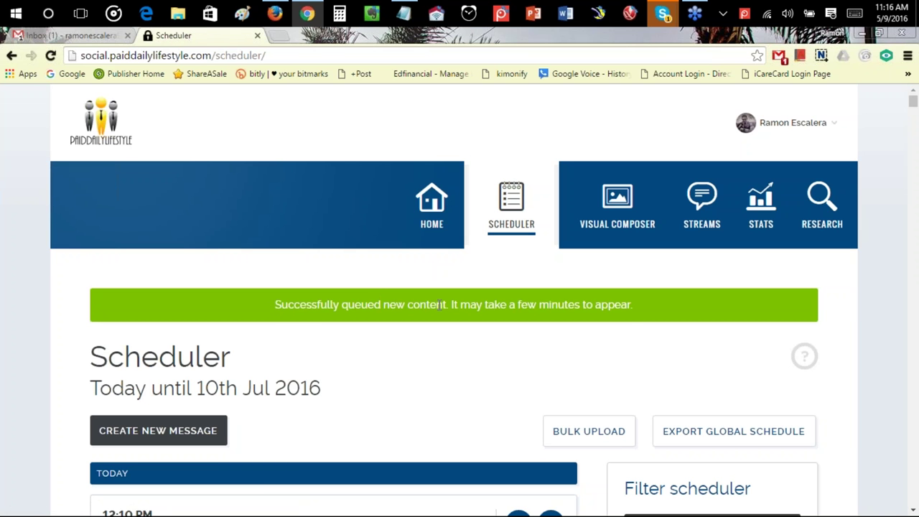
# Step: Examine the Scheduler's list of queued messages for today and the following day, along with the filter options
pyautogui.scroll(-2, 632, 323)
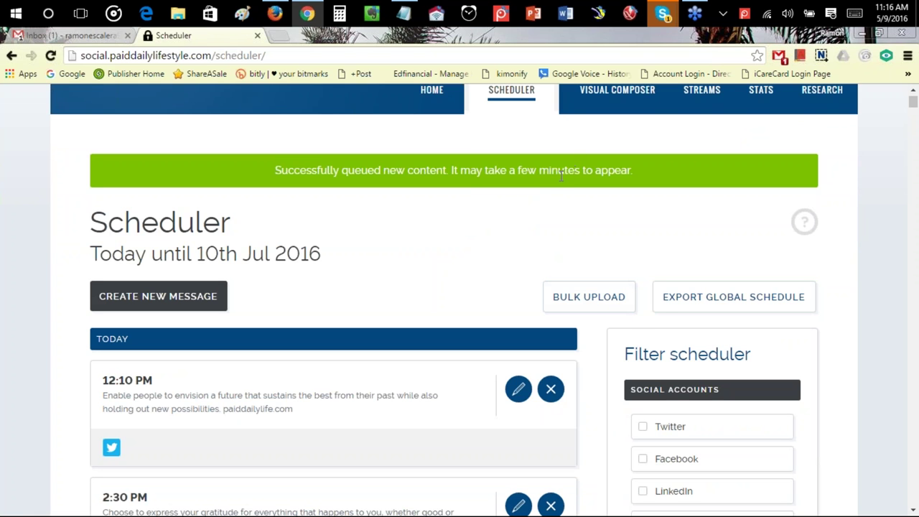
pyautogui.scroll(-2, 476, 221)
pyautogui.scroll(-1, 456, 230)
pyautogui.scroll(1, 455, 230)
pyautogui.scroll(-3, 446, 244)
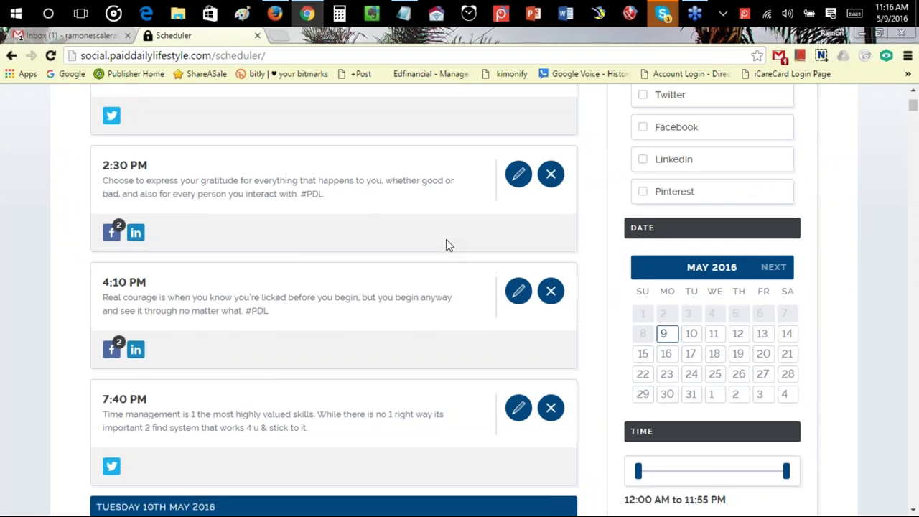
pyautogui.scroll(3, 447, 242)
pyautogui.scroll(-4, 446, 245)
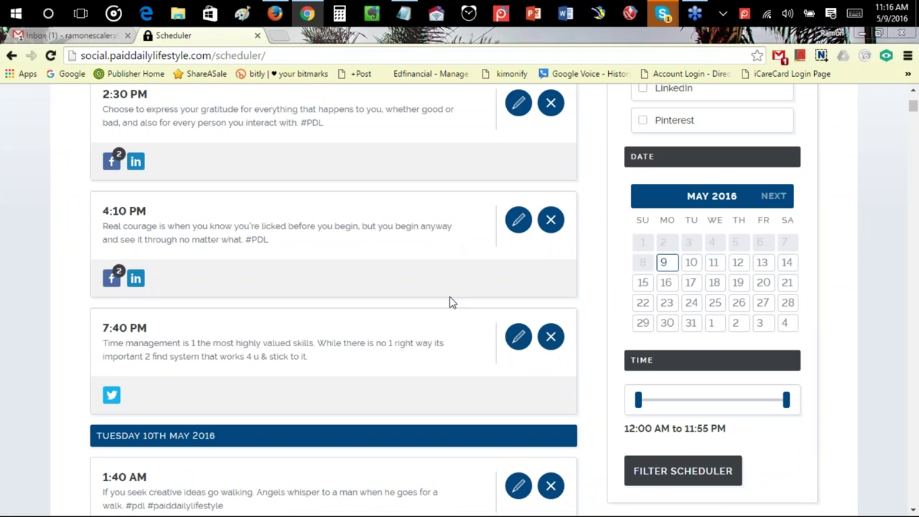
pyautogui.scroll(4, 449, 302)
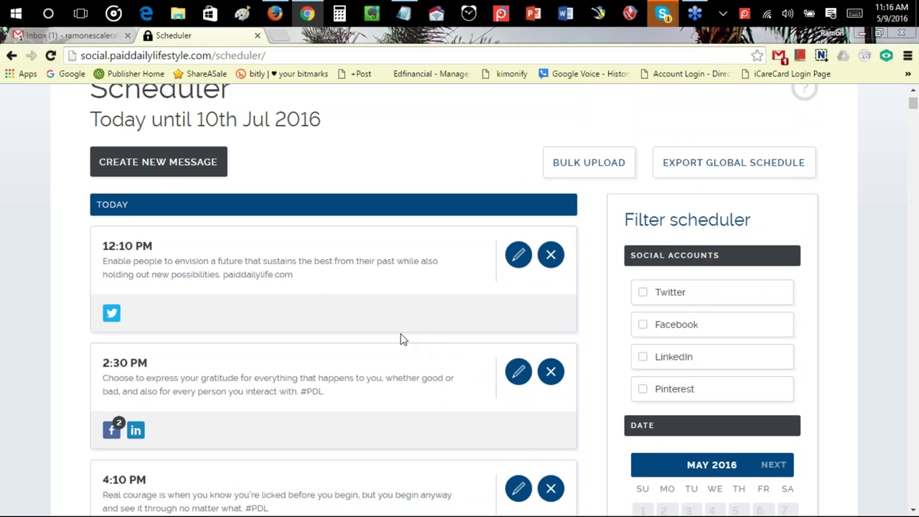
# Step: Open the Scheduler's bulk upload page
pyautogui.scroll(3, 401, 334)
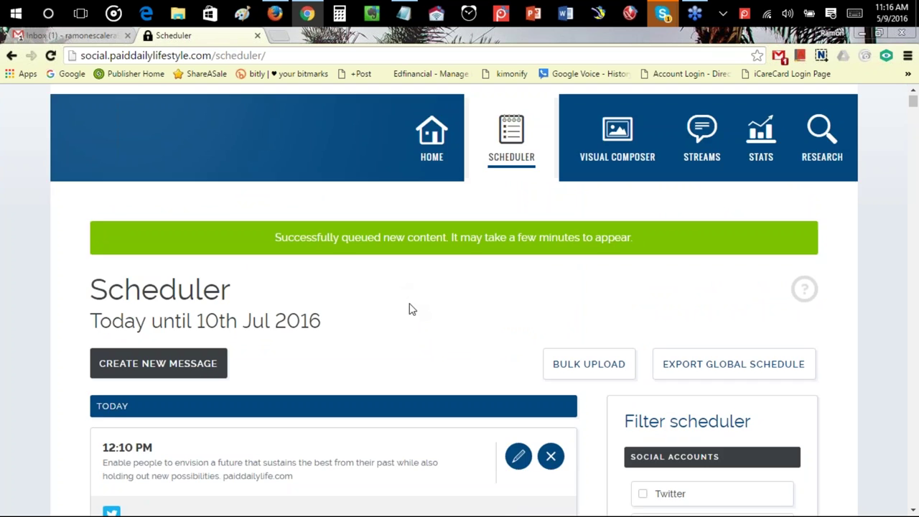
pyautogui.scroll(-3, 424, 295)
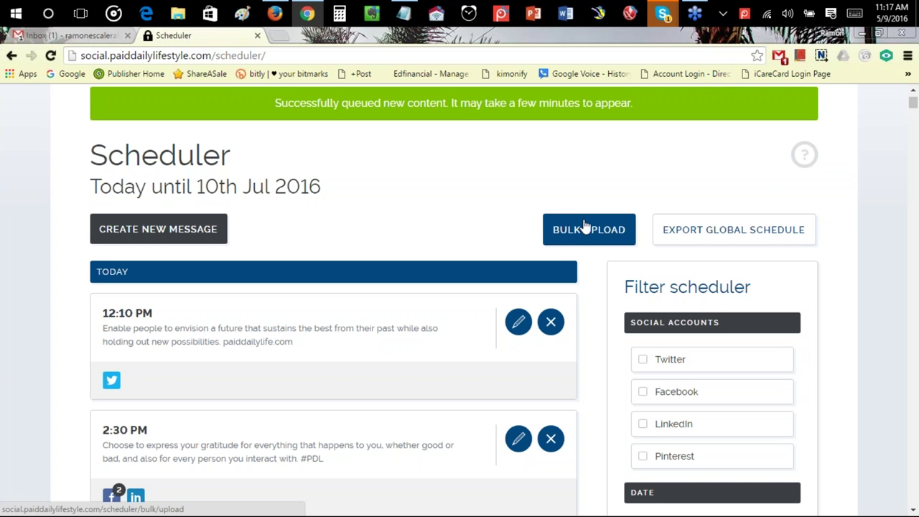
pyautogui.click(589, 230)
pyautogui.scroll(-3, 355, 161)
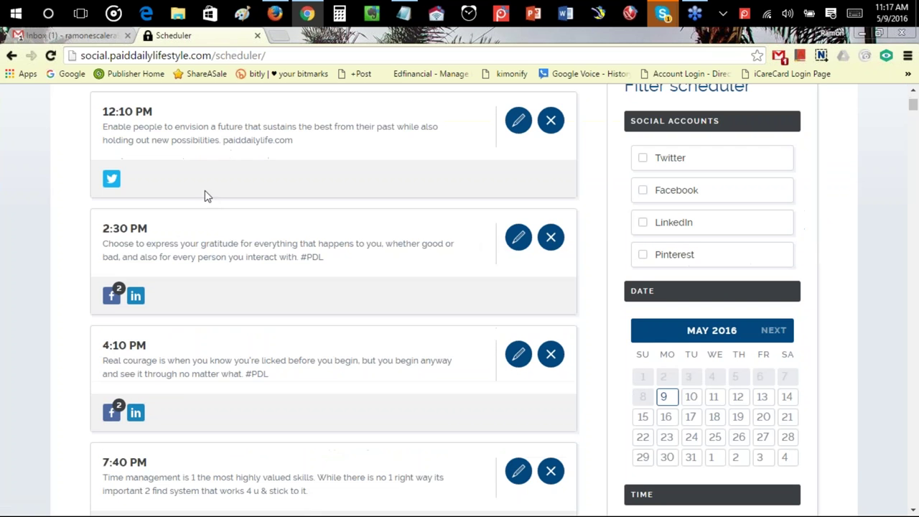
pyautogui.scroll(4, 417, 178)
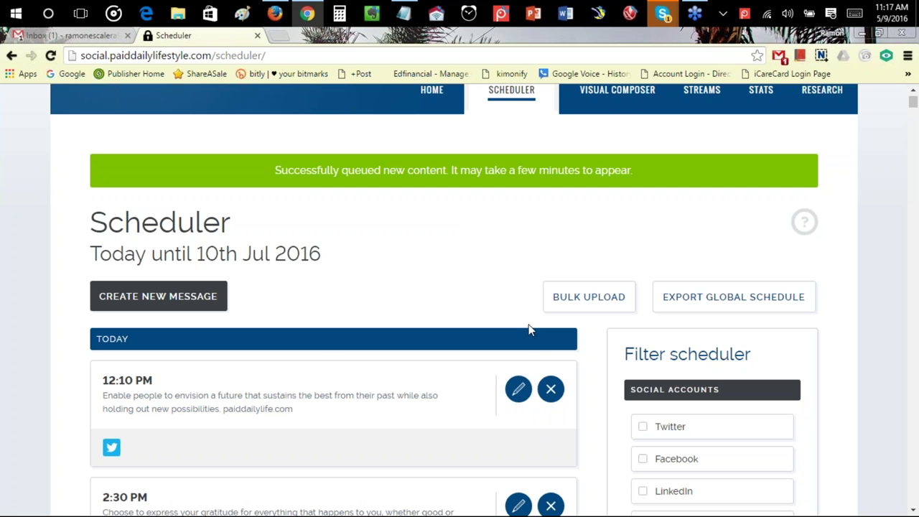
pyautogui.click(572, 294)
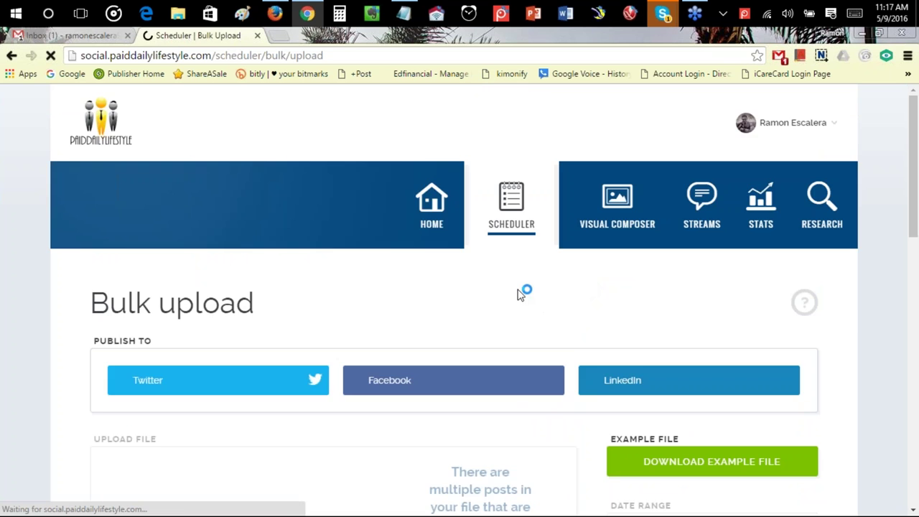
# Step: Examine the bulk upload page's publishing accounts, file upload area, example file, date range and distribution options
pyautogui.scroll(-2, 253, 224)
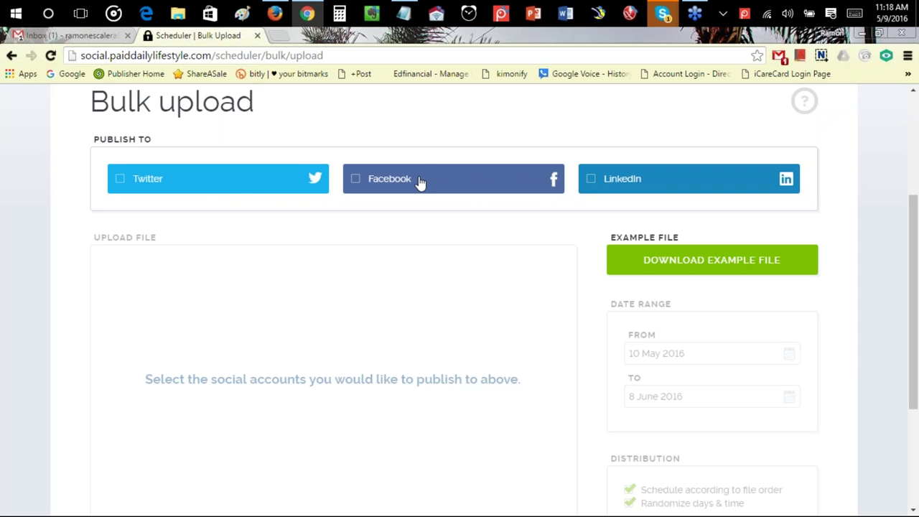
pyautogui.scroll(3, 418, 187)
pyautogui.scroll(-3, 441, 246)
pyautogui.scroll(3, 431, 234)
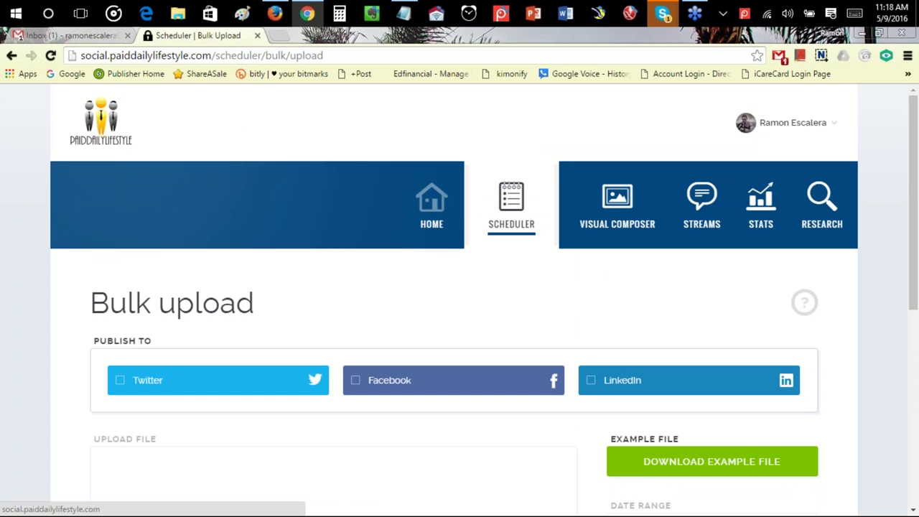
pyautogui.scroll(-1, 408, 269)
pyautogui.scroll(-3, 406, 274)
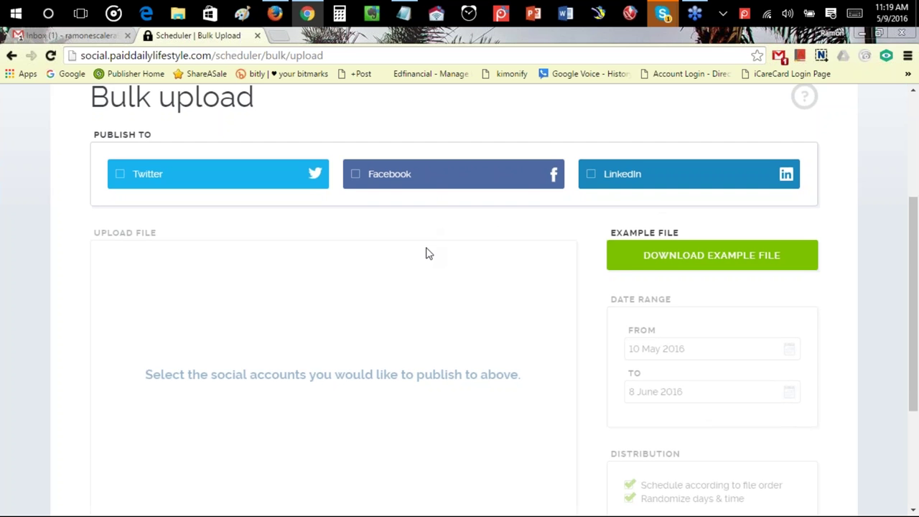
pyautogui.scroll(-1, 426, 253)
pyautogui.scroll(-1, 426, 252)
pyautogui.scroll(2, 448, 244)
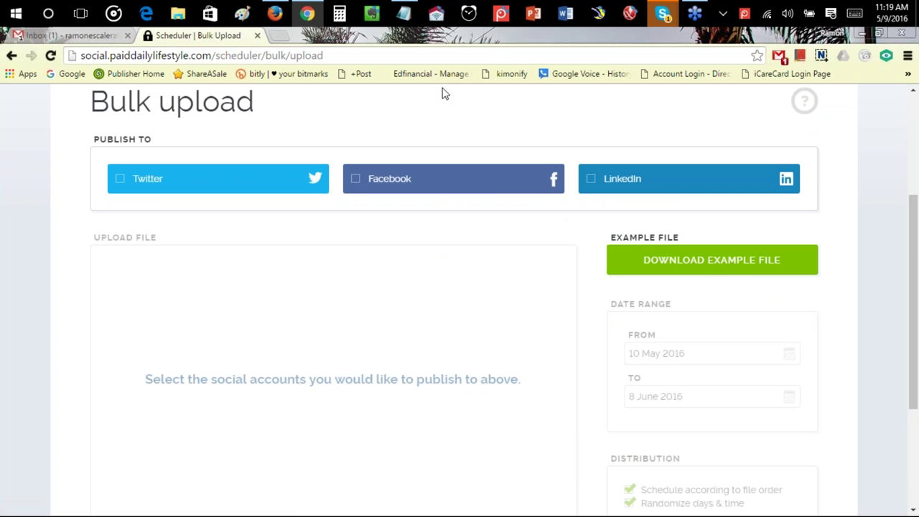
# Step: Switch to Notepad with a new blank document and position its window over the bulk upload page
pyautogui.rightClick(407, 20)
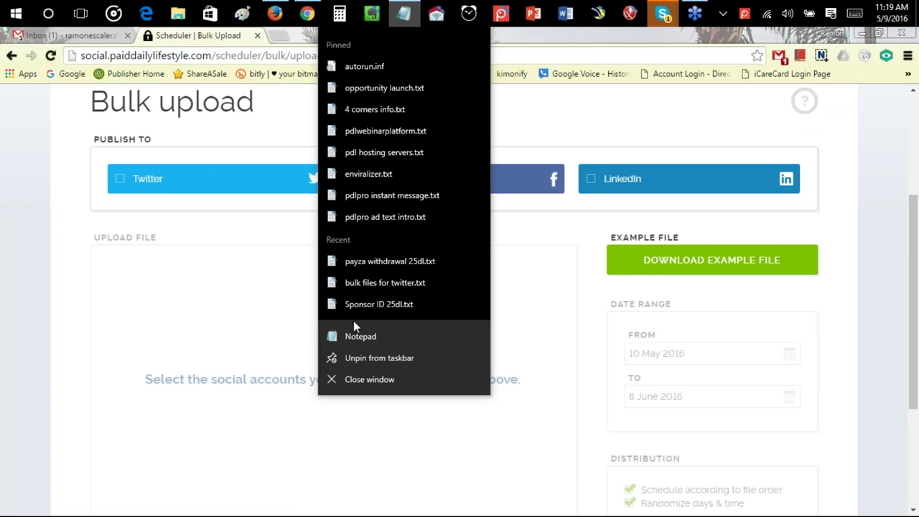
pyautogui.click(371, 339)
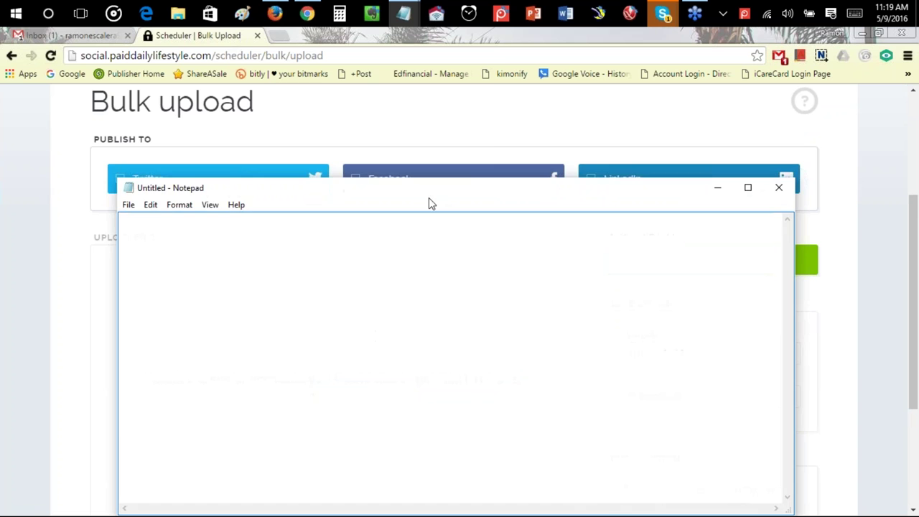
pyautogui.moveTo(423, 199); pyautogui.dragTo(416, 115)
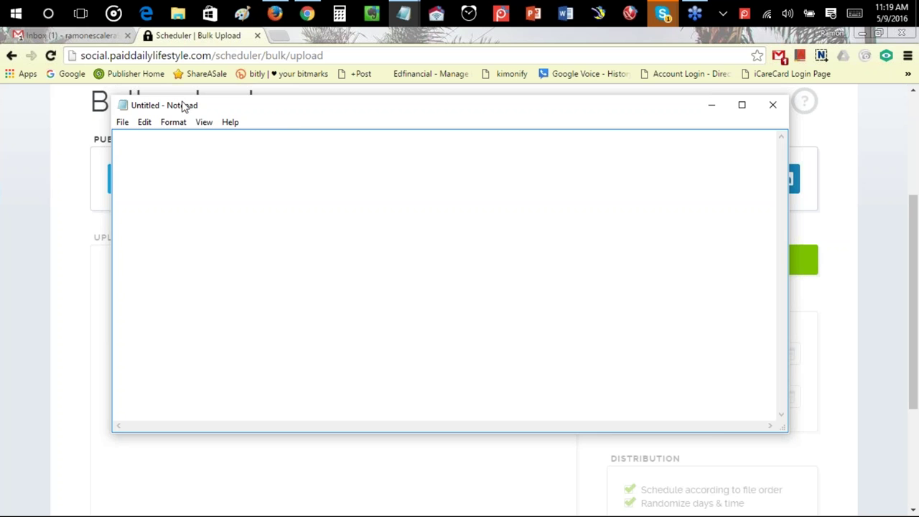
pyautogui.moveTo(212, 108); pyautogui.dragTo(283, 123)
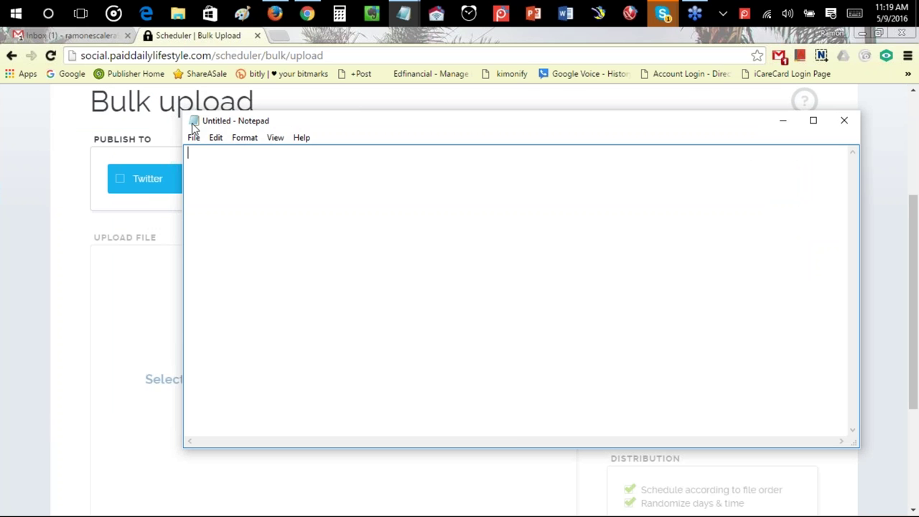
pyautogui.moveTo(312, 121); pyautogui.dragTo(297, 108)
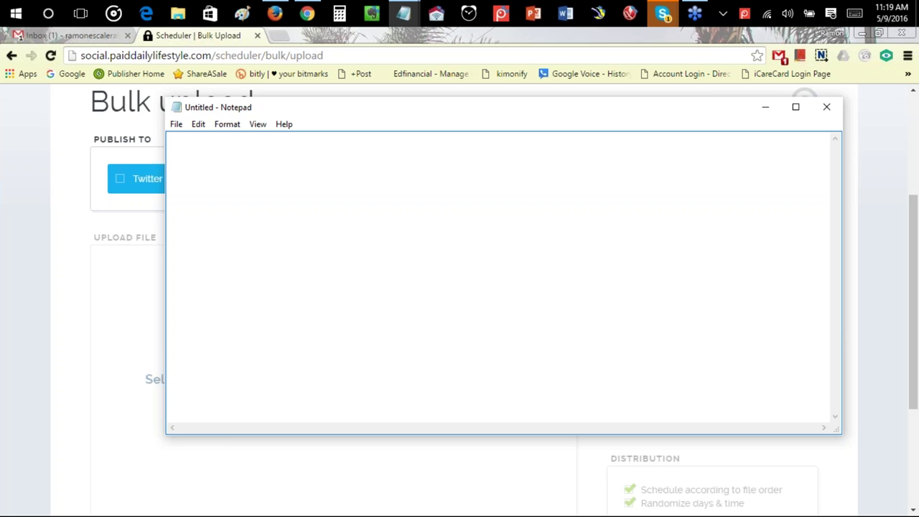
pyautogui.write('Add your message here with your link at the very end...')
pyautogui.press('BackSpace')
pyautogui.press('BackSpace')
pyautogui.press('BackSpace')
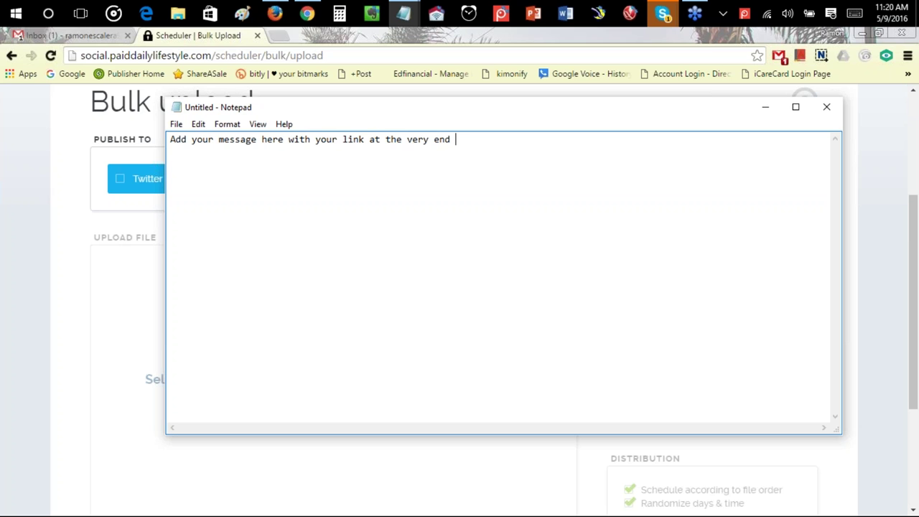
pyautogui.write('www.yourwebsite.com')
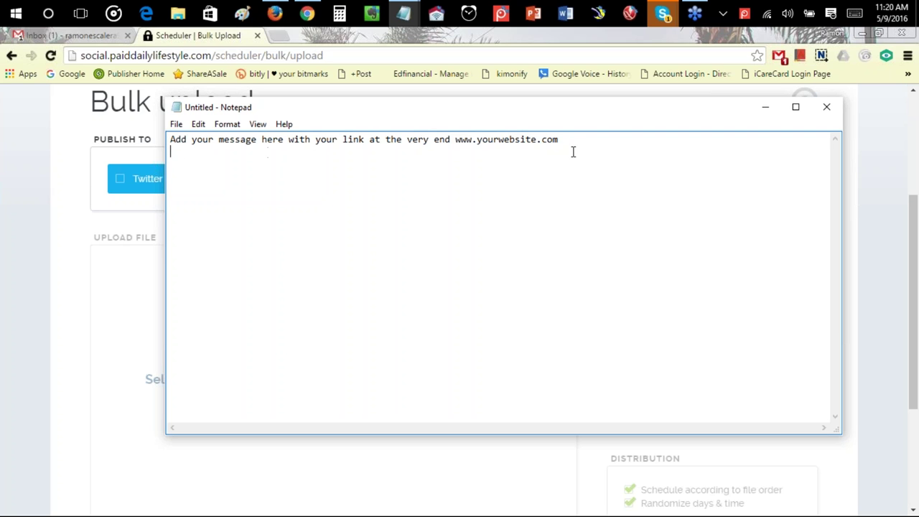
pyautogui.moveTo(565, 139); pyautogui.dragTo(169, 139)
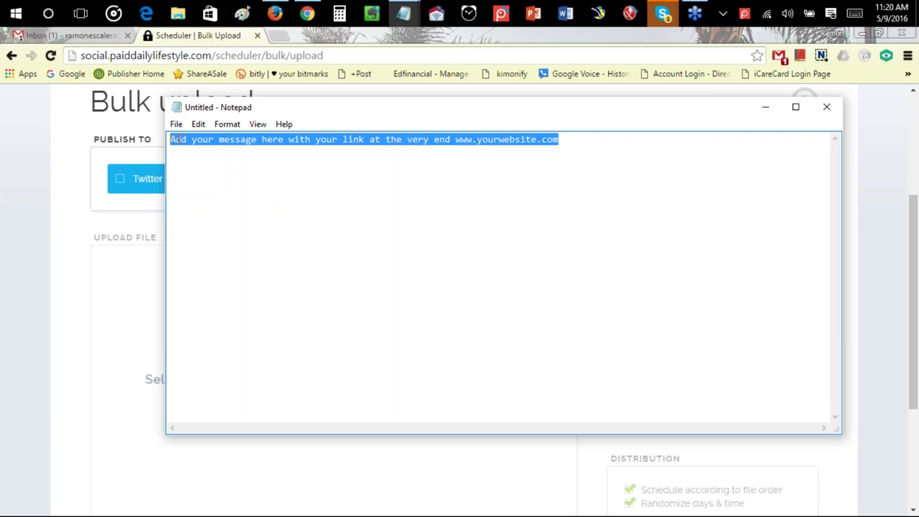
pyautogui.click(579, 139)
pyautogui.press('Return')
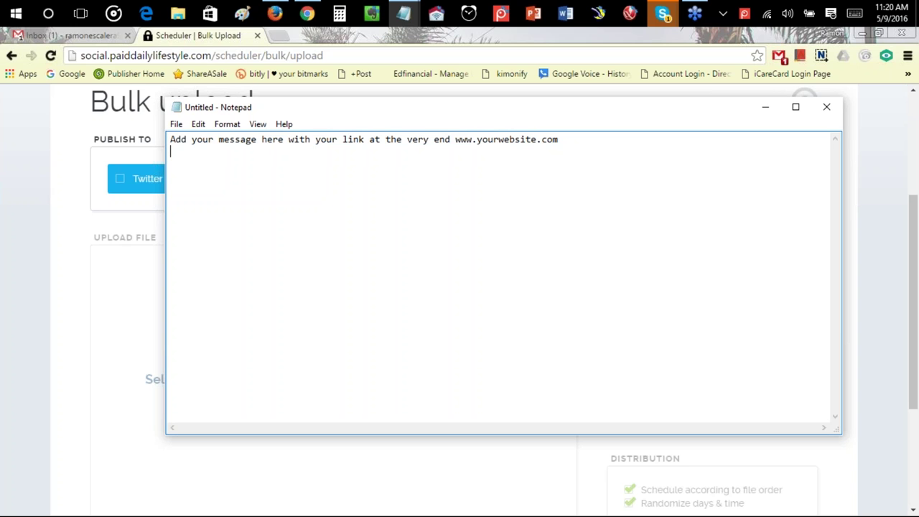
# Step: Write "Your next message will be placed here with no spaces between the first and second sentence." as the second line
pyautogui.write('Your nec')
pyautogui.press('BackSpace')
pyautogui.write('xt messaage')
pyautogui.press('BackSpace')
pyautogui.press('BackSpace')
pyautogui.press('BackSpace')
pyautogui.write('ge ')
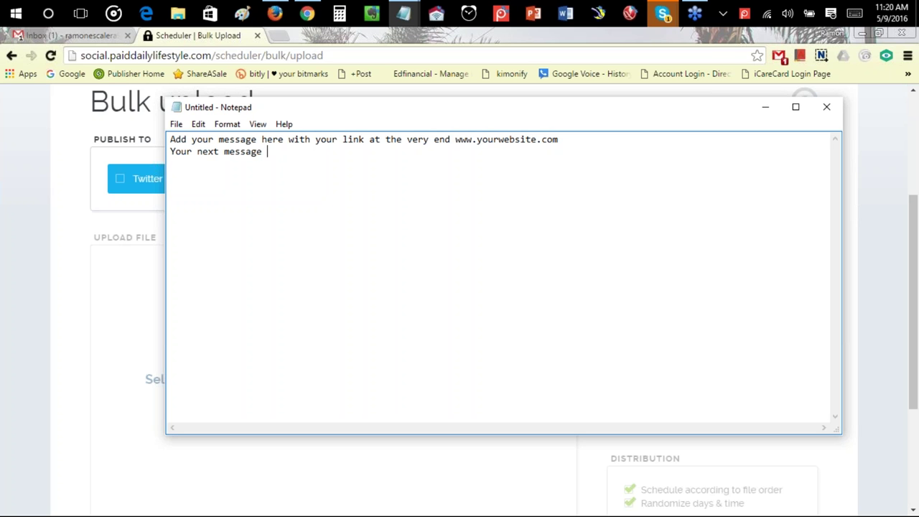
pyautogui.write('will be placed here with ')
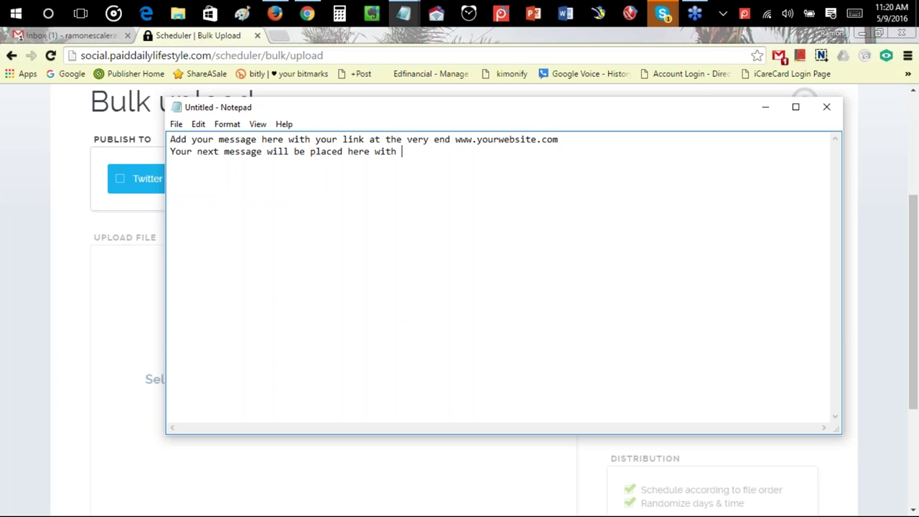
pyautogui.write('no spaces between t')
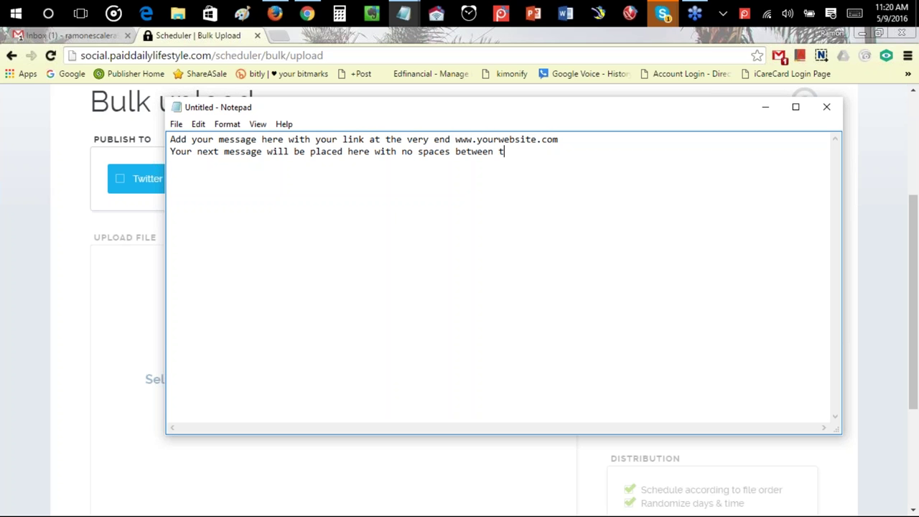
pyautogui.write('he first')
pyautogui.write('second')
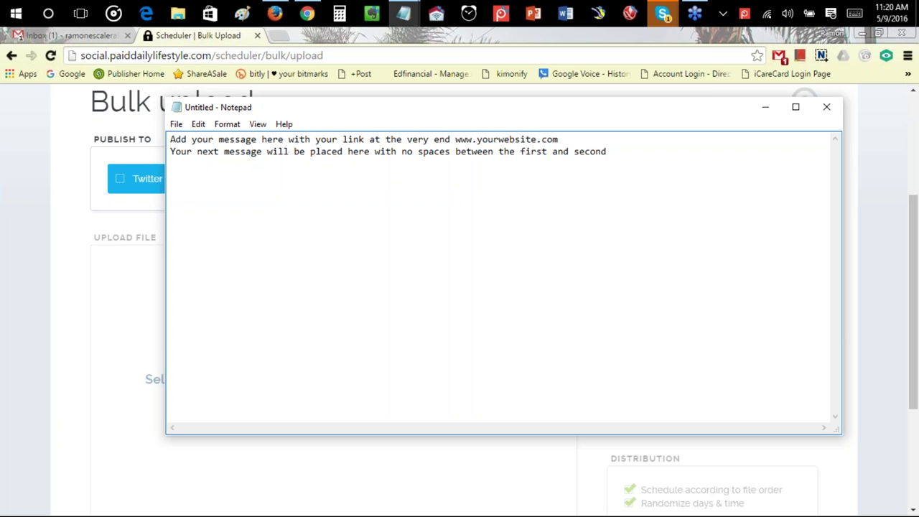
pyautogui.write(' sentanc')
pyautogui.press('BackSpace')
pyautogui.press('BackSpace')
pyautogui.press('BackSpace')
pyautogui.press('BackSpace')
pyautogui.press('BackSpace')
pyautogui.press('BackSpace')
pyautogui.write('ance.')
pyautogui.press('BackSpace')
pyautogui.press('BackSpace')
pyautogui.press('BackSpace')
pyautogui.press('BackSpace')
pyautogui.press('BackSpace')
pyautogui.write('ence')
# Step: Add a third line reading "Message number three goes here..."
pyautogui.press('Return')
pyautogui.write('Message number t')
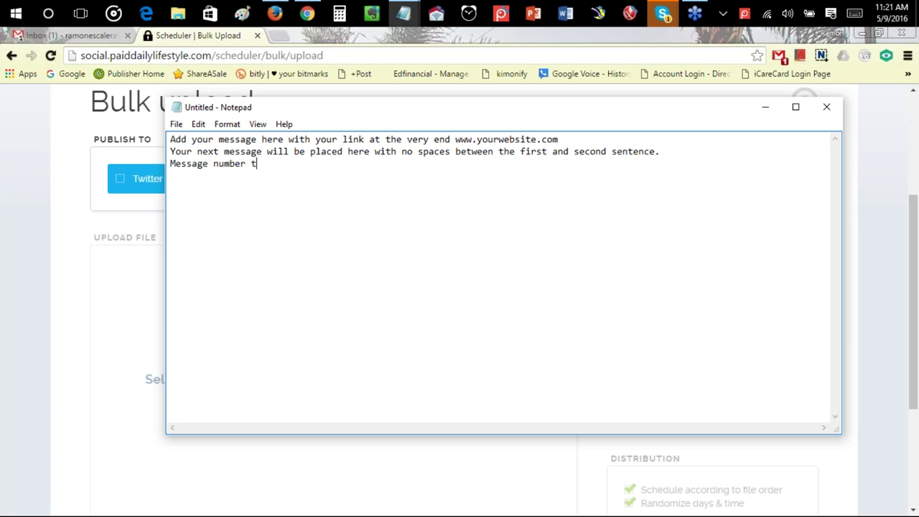
pyautogui.write('hree goes here...')
# Step: Add a "~" marker at the end of each of the three message lines
pyautogui.moveTo(454, 140); pyautogui.dragTo(568, 141)
pyautogui.click(681, 156)
pyautogui.click(677, 152)
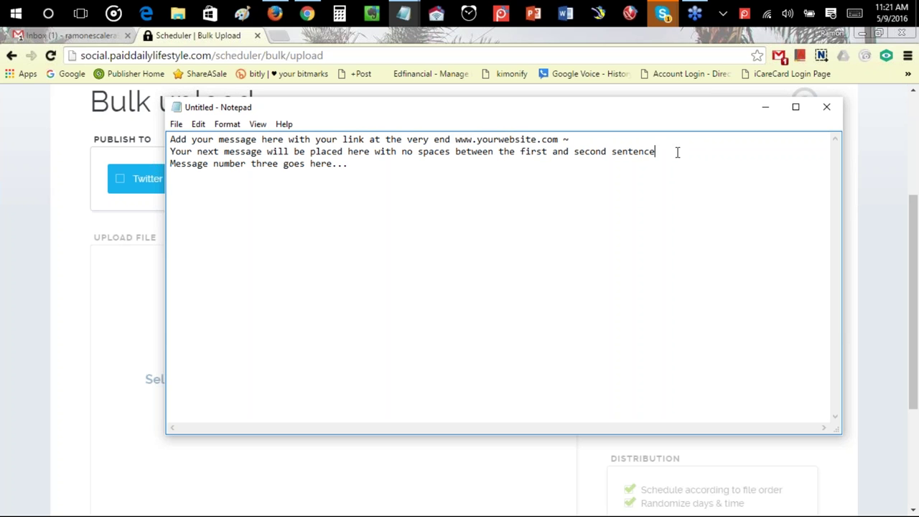
pyautogui.write('.~')
pyautogui.click(402, 164)
pyautogui.write('~')
# Step: Replace the website address in the first line with "(website here)", keeping the "~" marker at its end
pyautogui.moveTo(558, 140); pyautogui.dragTo(457, 138)
pyautogui.press('Delete')
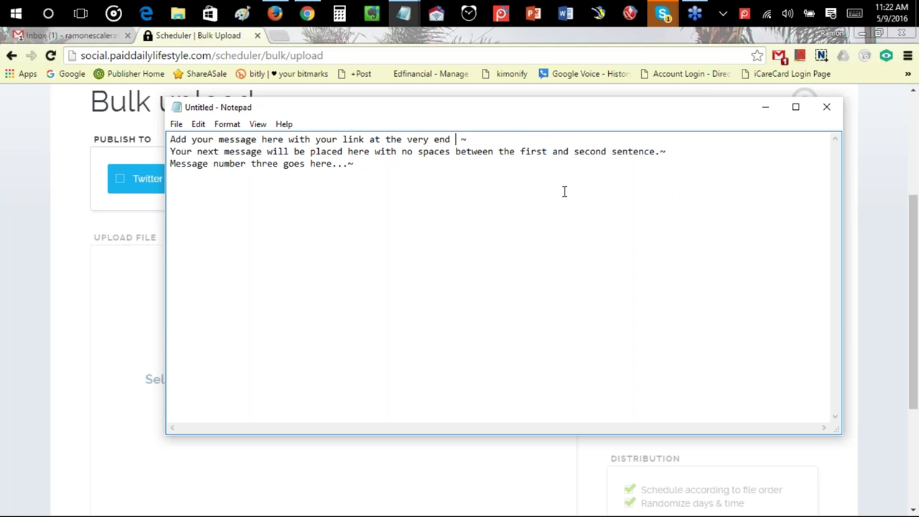
pyautogui.write('website here')
pyautogui.click(458, 139)
pyautogui.write('(')
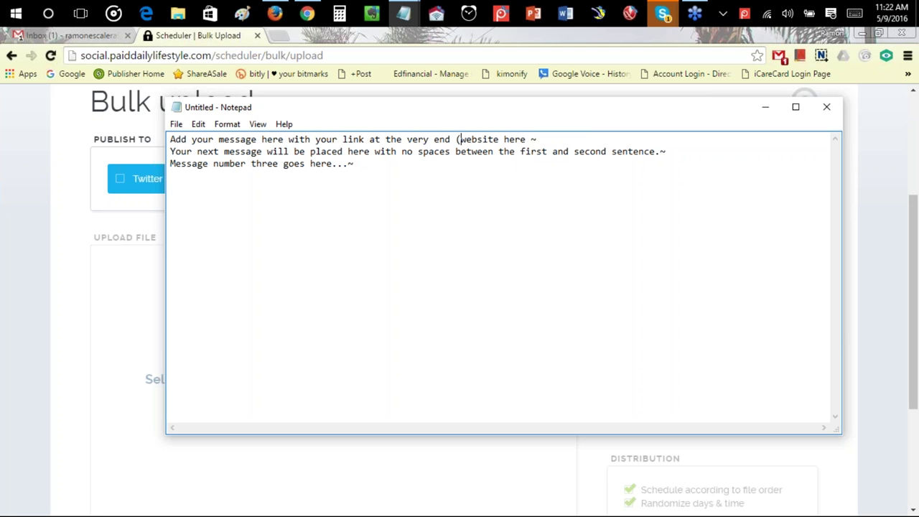
pyautogui.click(530, 140)
pyautogui.write(')')
pyautogui.click(543, 141)
pyautogui.click(665, 155)
pyautogui.press('Up')
pyautogui.click(178, 124)
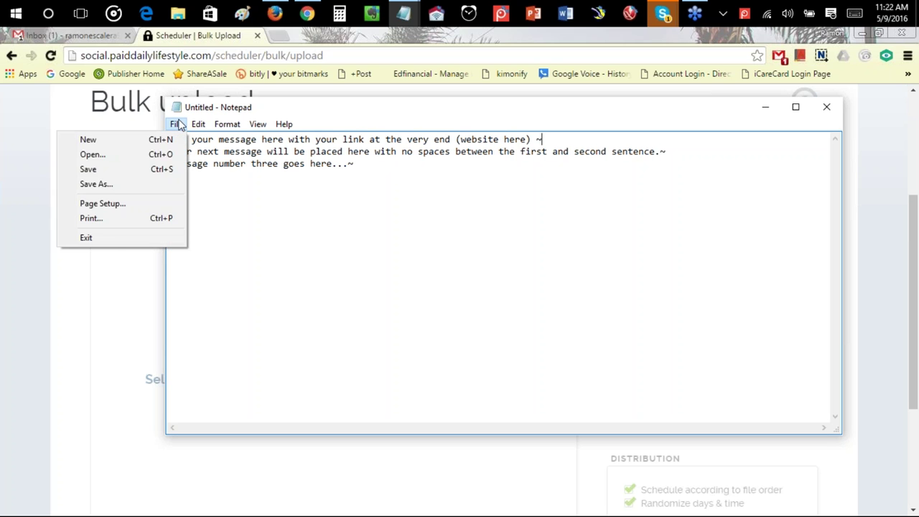
pyautogui.moveTo(193, 124)
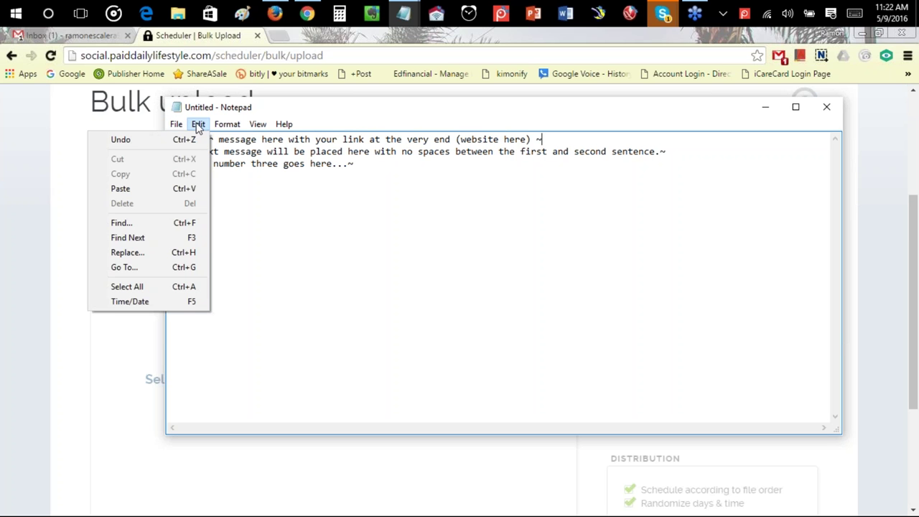
pyautogui.click(147, 256)
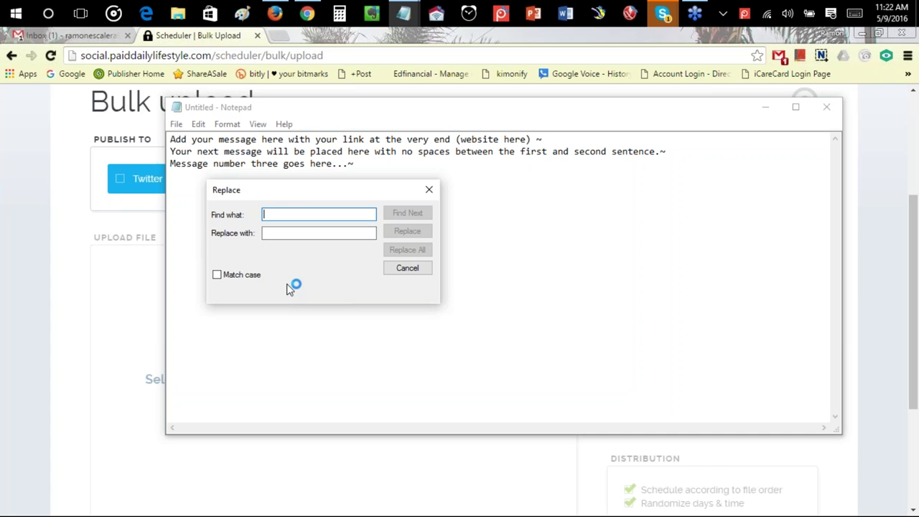
pyautogui.moveTo(300, 198); pyautogui.dragTo(367, 222)
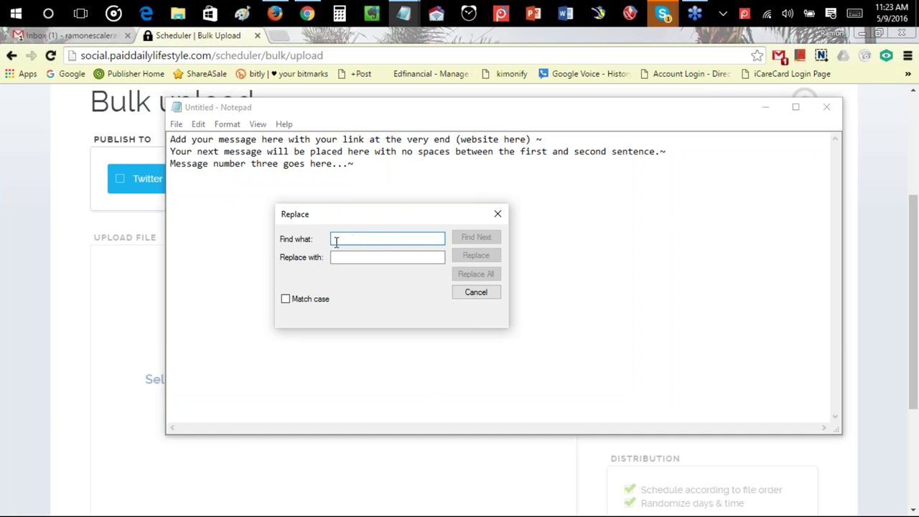
pyautogui.click(538, 138)
pyautogui.write('~~')
pyautogui.click(339, 257)
pyautogui.write('~')
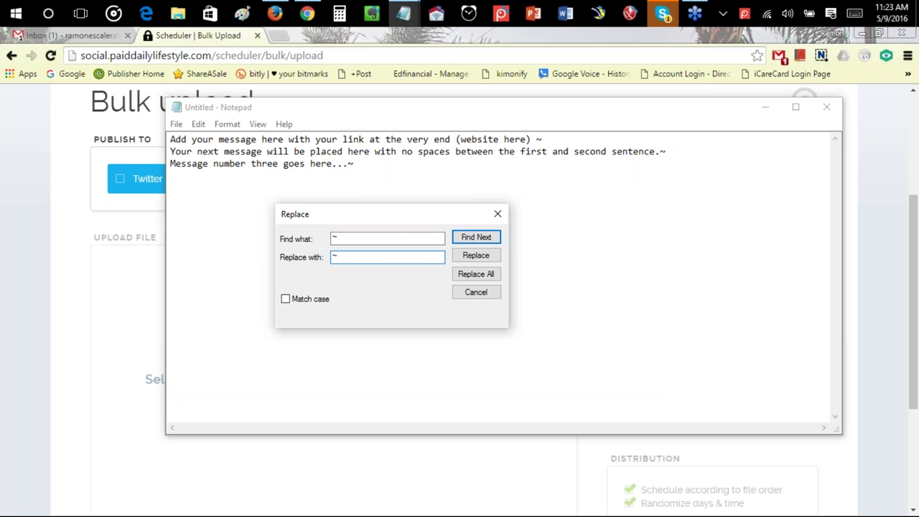
pyautogui.write(' www')
pyautogui.press('BackSpace')
pyautogui.press('BackSpace')
pyautogui.write('.yourwebsite.com')
pyautogui.click(478, 282)
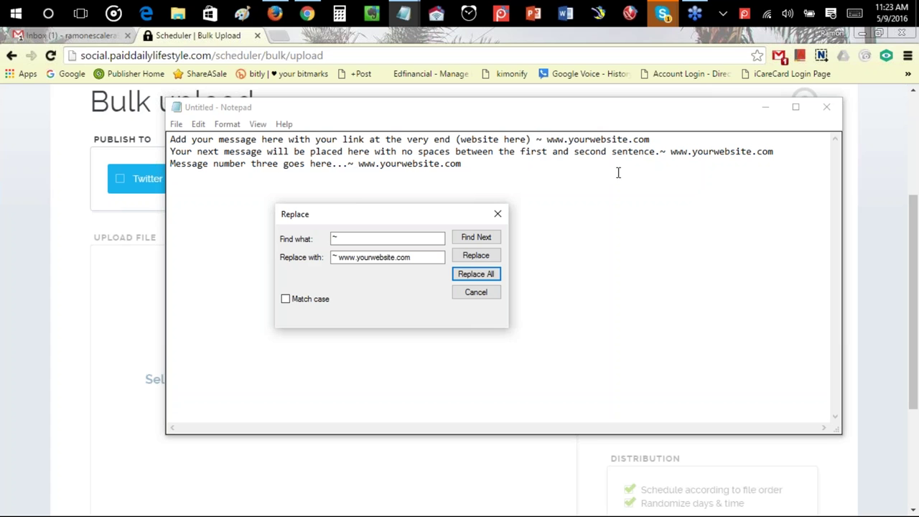
# Step: Highlight the inserted website address in each of the three message lines to check it
pyautogui.click(546, 139)
pyautogui.moveTo(546, 139); pyautogui.dragTo(793, 155)
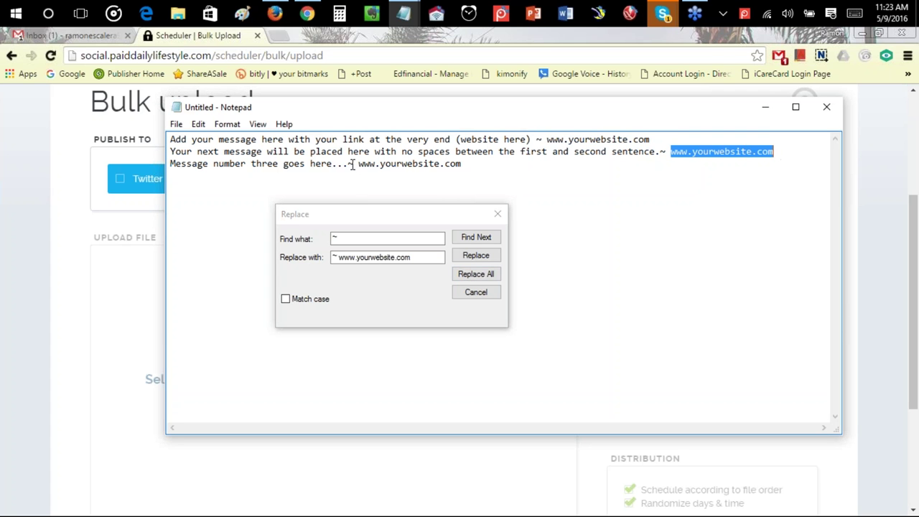
pyautogui.moveTo(357, 163); pyautogui.dragTo(470, 165)
pyautogui.click(601, 271)
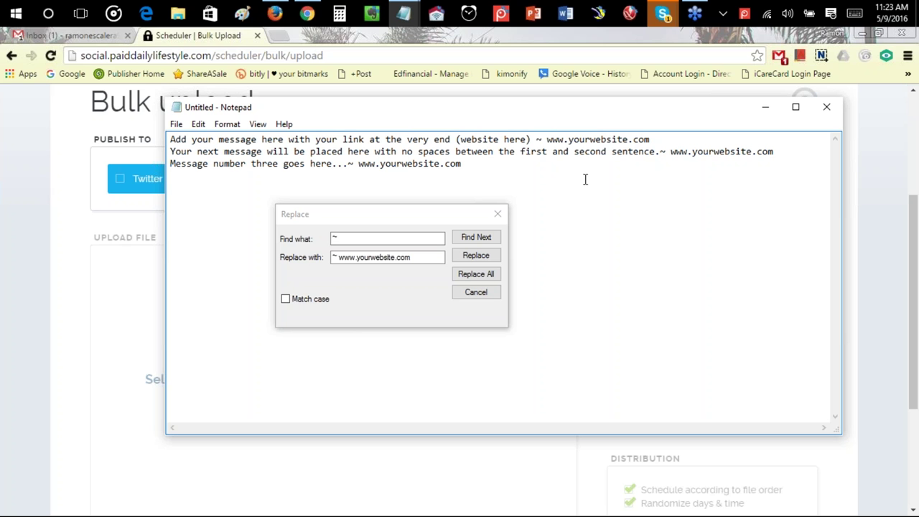
pyautogui.moveTo(544, 140); pyautogui.dragTo(655, 140)
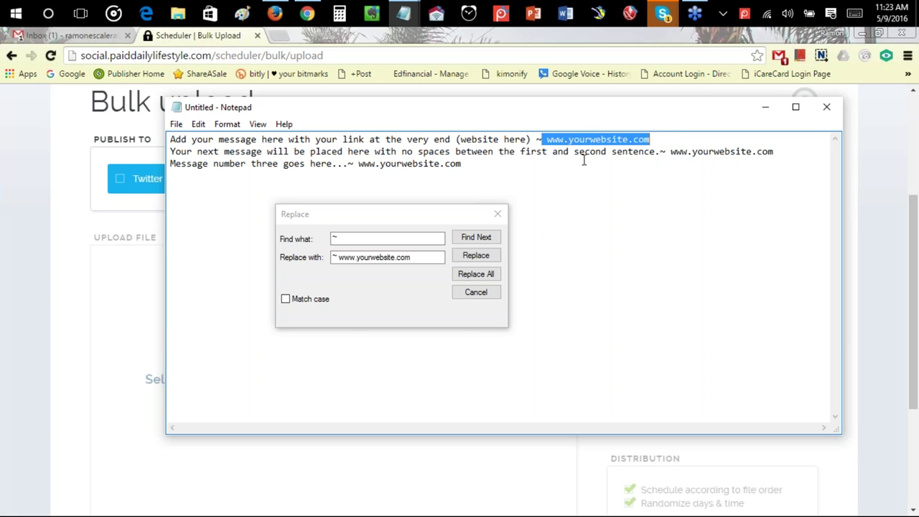
pyautogui.click(559, 191)
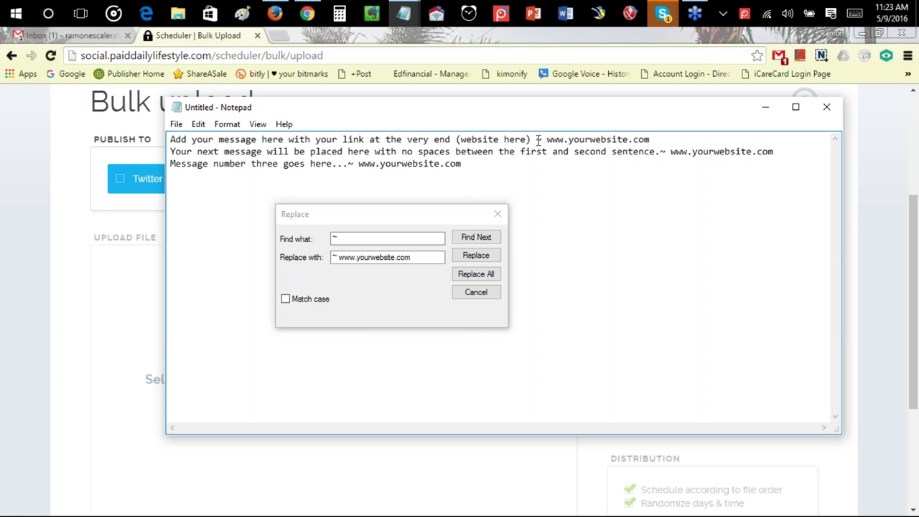
pyautogui.moveTo(537, 139); pyautogui.dragTo(669, 142)
pyautogui.click(669, 142)
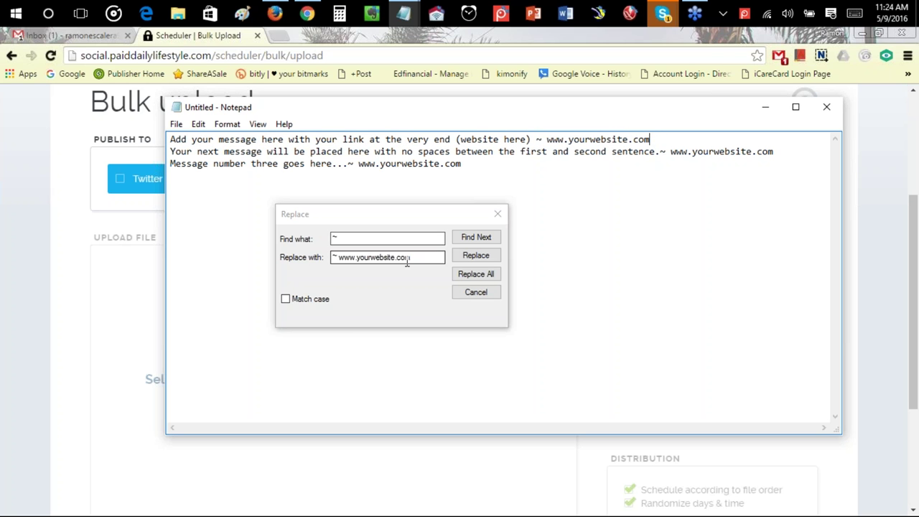
# Step: Try to remove the website addresses by replacing every "~" with "~ " throughout the document
pyautogui.moveTo(419, 259); pyautogui.dragTo(343, 263)
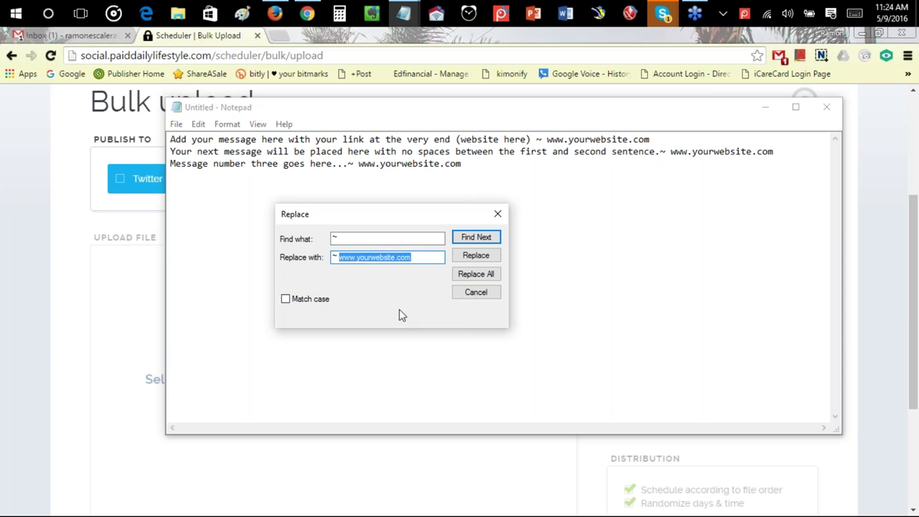
pyautogui.press('BackSpace')
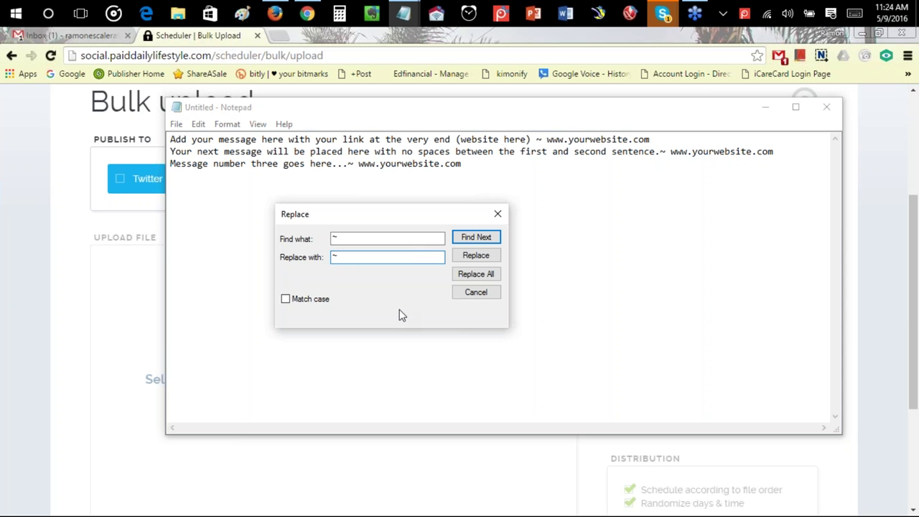
pyautogui.click(473, 274)
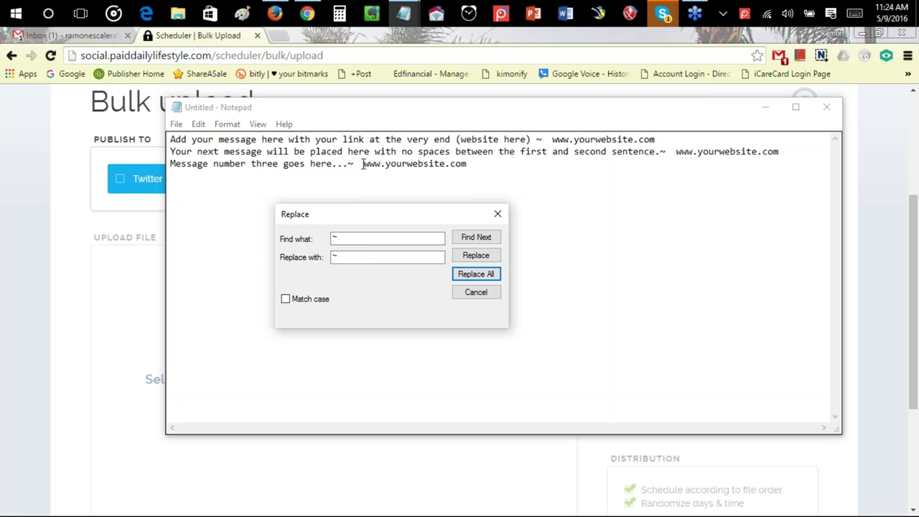
pyautogui.click(356, 239)
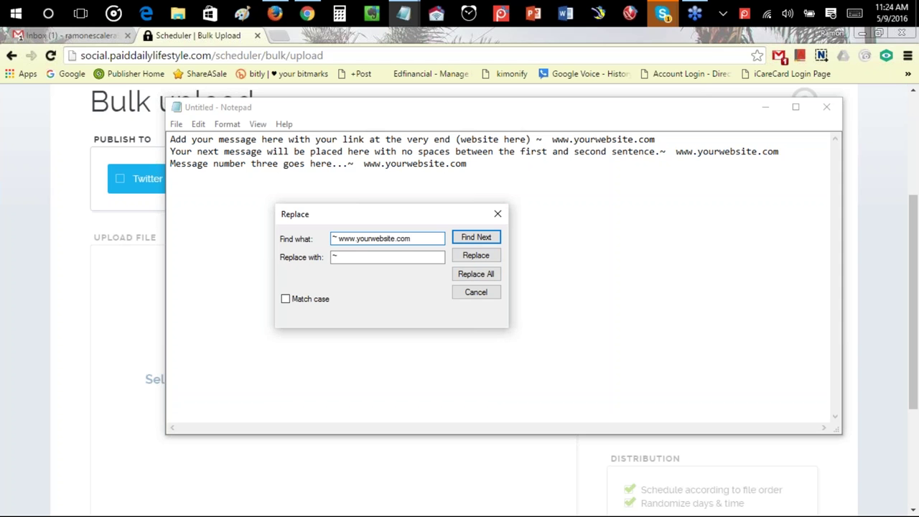
pyautogui.click(366, 257)
pyautogui.click(479, 280)
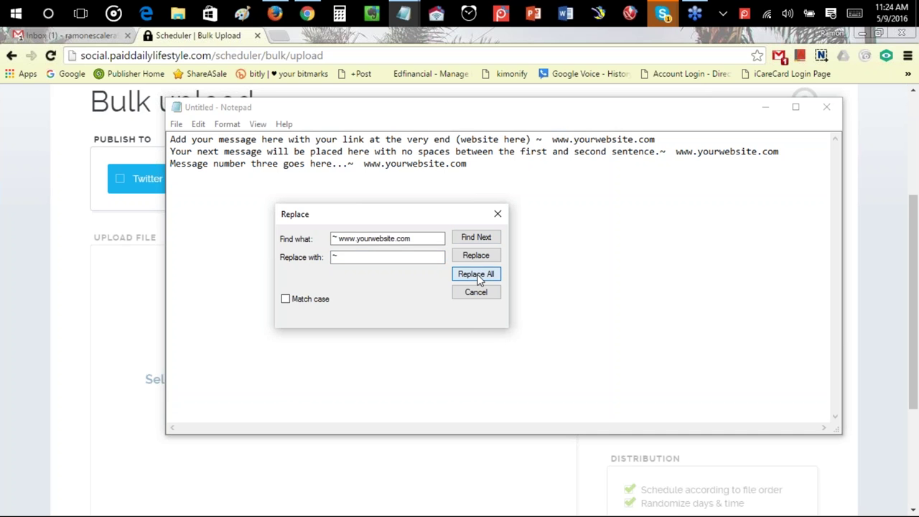
# Step: Remove the extra space before the website address in each of the three message lines
pyautogui.click(550, 141)
pyautogui.press('BackSpace')
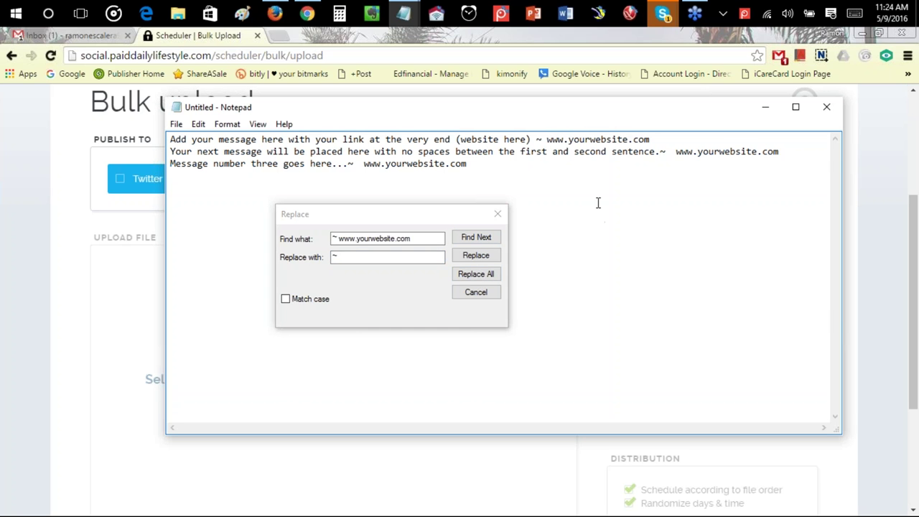
pyautogui.press('Delete')
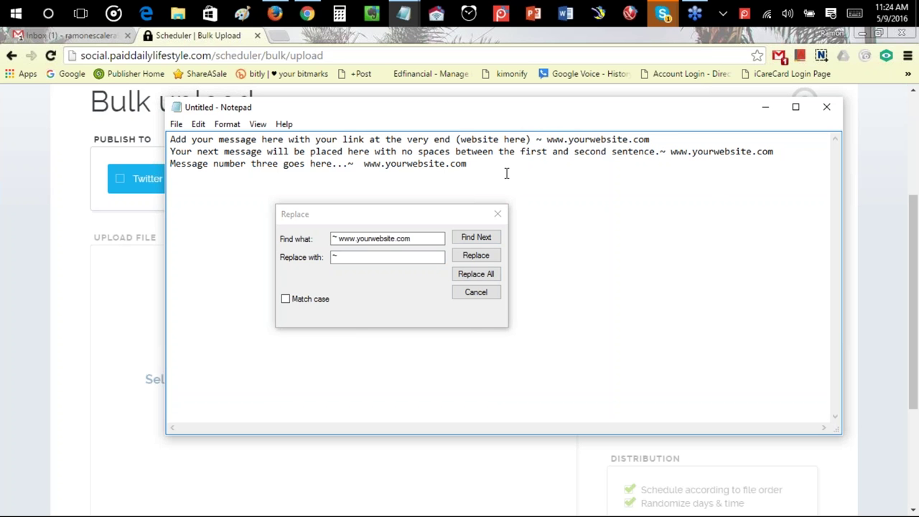
pyautogui.press('Delete')
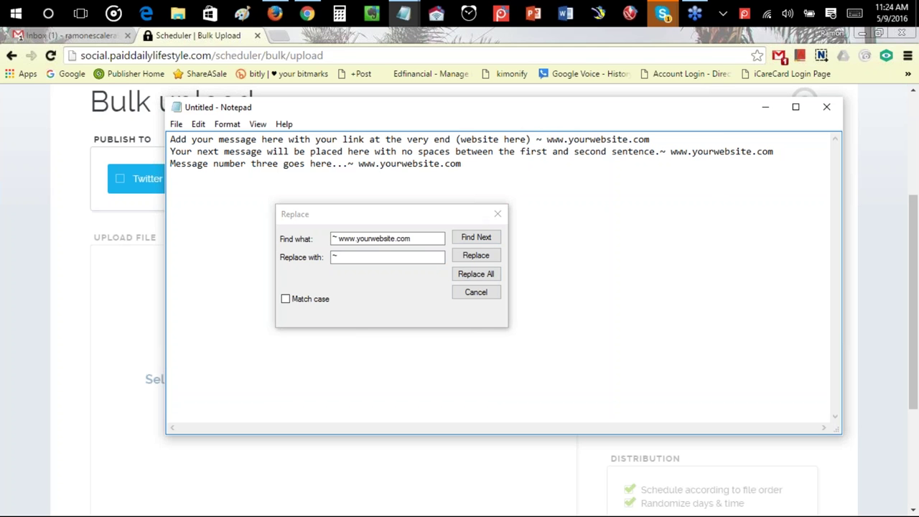
# Step: Add an extra space after the "~" in the search text and try replacing all matches with "~" again
pyautogui.click(337, 240)
pyautogui.click(406, 256)
pyautogui.click(474, 276)
pyautogui.click(474, 279)
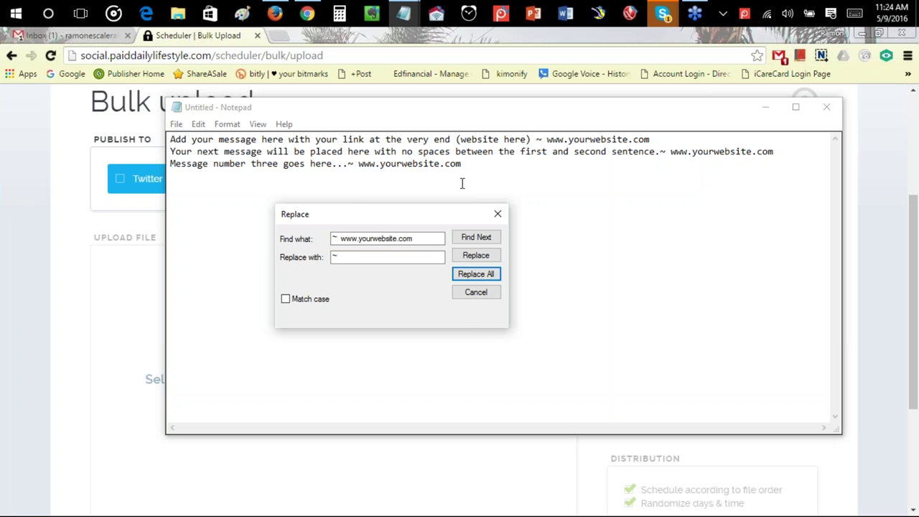
# Step: Break the first message line before its website address, then rejoin it with a single space after the "~"
pyautogui.click(549, 139)
pyautogui.press('BackSpace')
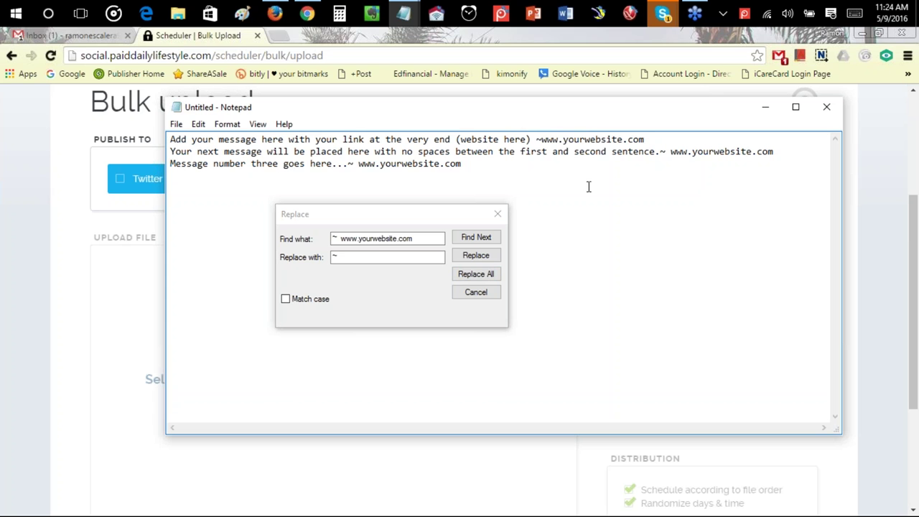
pyautogui.press('Return')
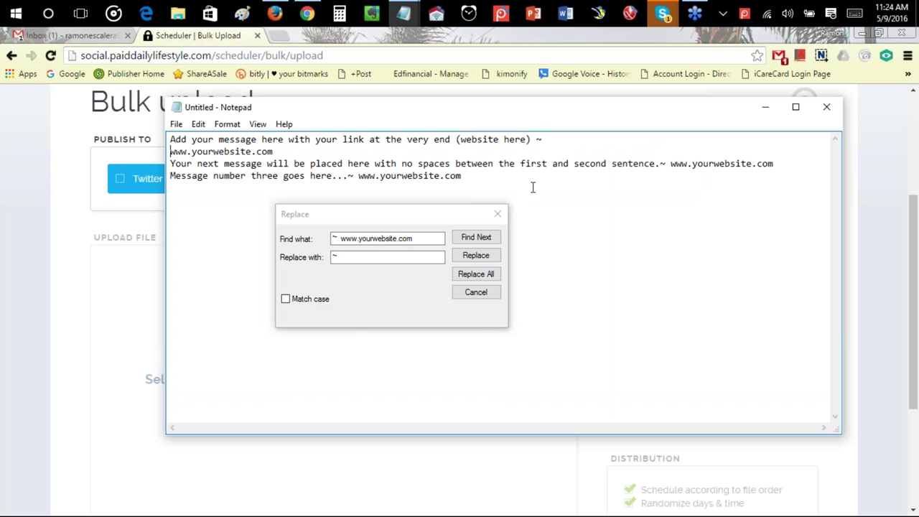
pyautogui.press('BackSpace')
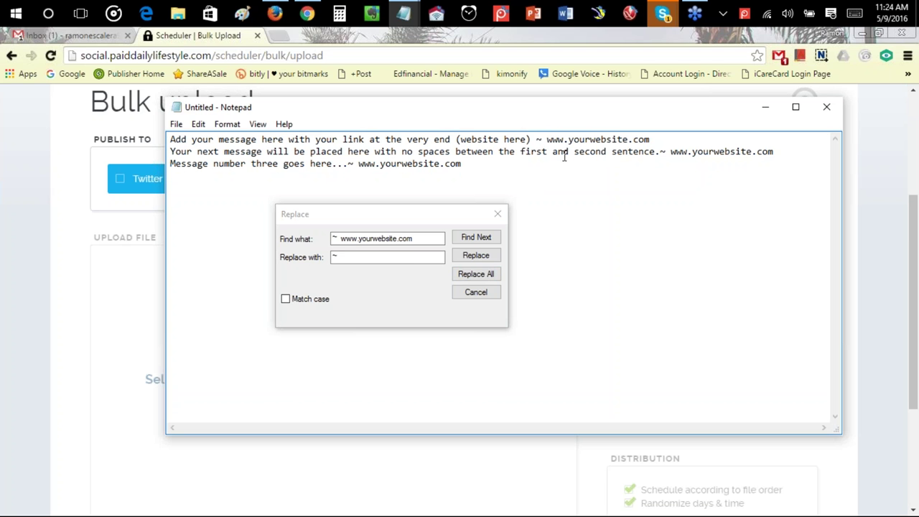
# Step: Retry replacing all matches of the website text with "~" and close the Replace dialog
pyautogui.click(343, 257)
pyautogui.click(343, 257)
pyautogui.click(476, 273)
pyautogui.click(360, 256)
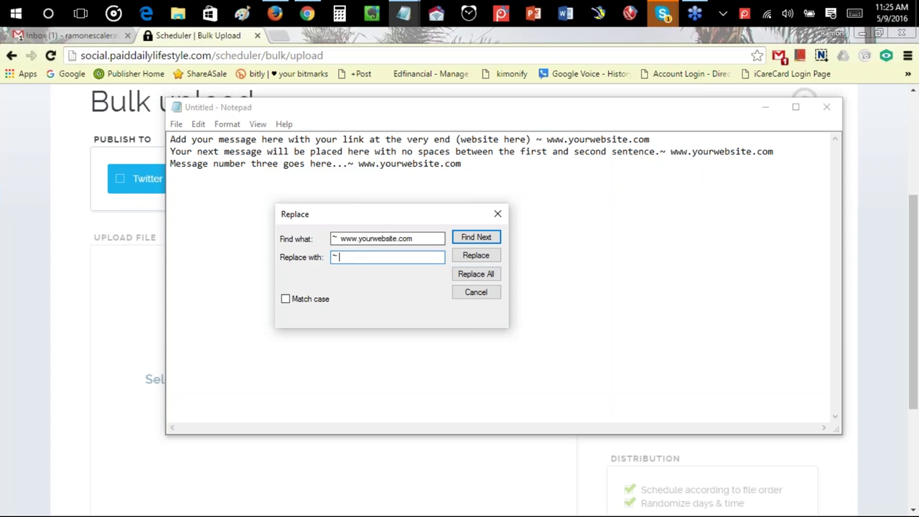
pyautogui.click(477, 293)
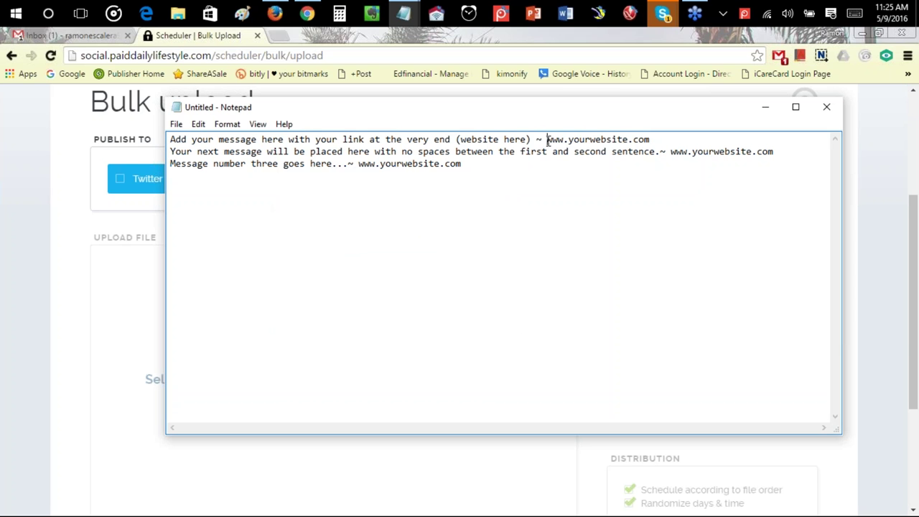
# Step: Highlight the website addresses in the first and third message lines to review them
pyautogui.moveTo(548, 140); pyautogui.dragTo(657, 139)
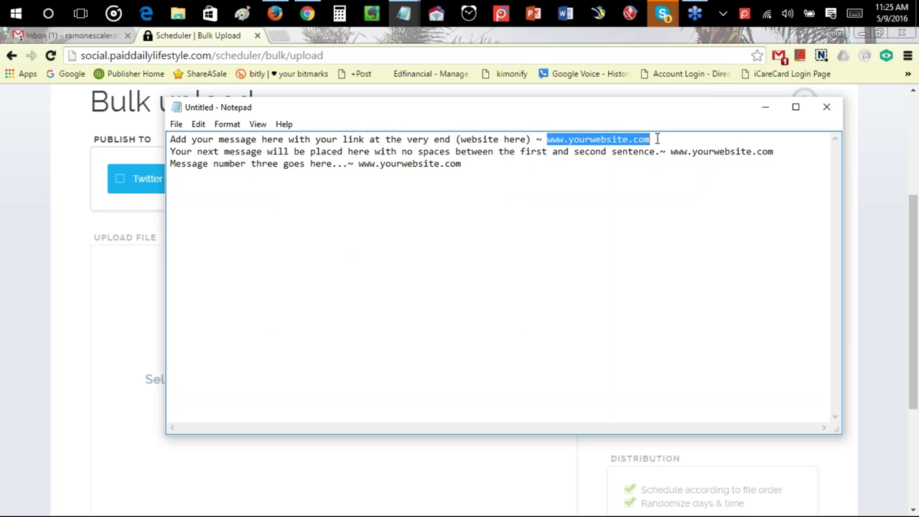
pyautogui.click(560, 139)
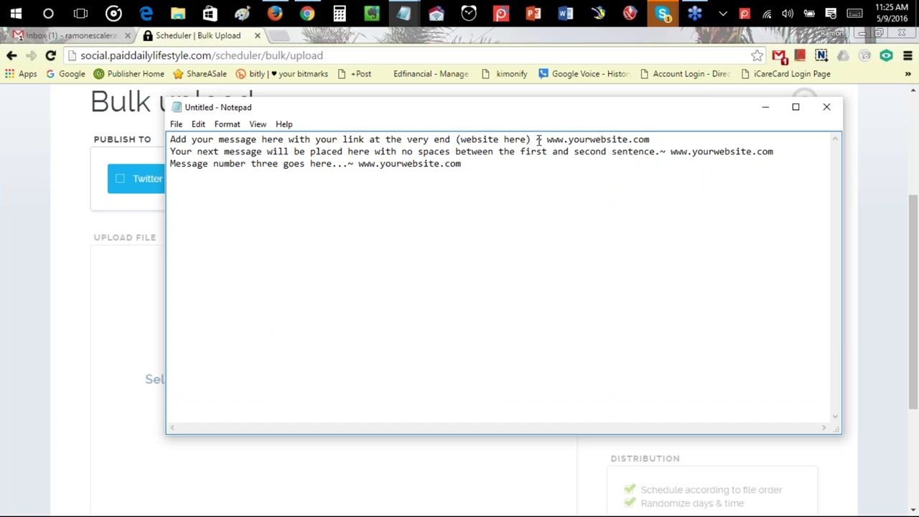
pyautogui.moveTo(548, 140); pyautogui.dragTo(651, 141)
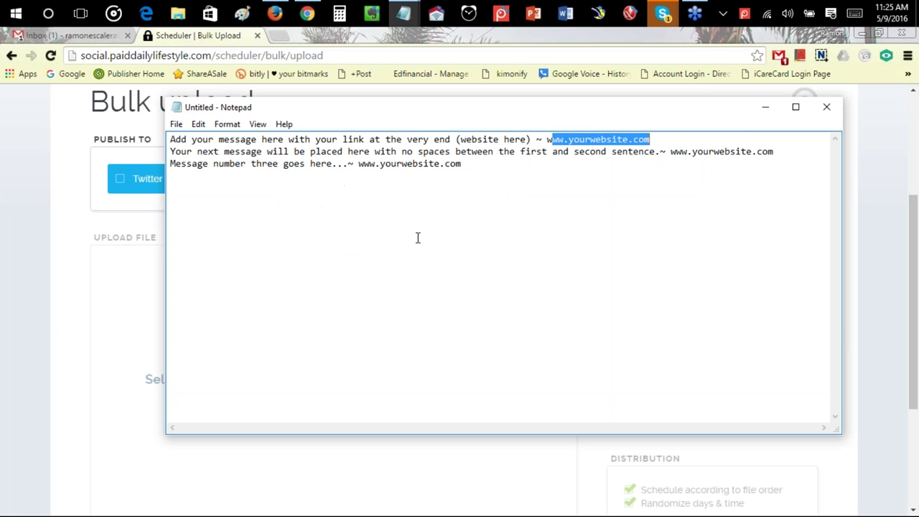
pyautogui.moveTo(558, 139); pyautogui.dragTo(647, 139)
pyautogui.moveTo(542, 139); pyautogui.dragTo(535, 139)
pyautogui.moveTo(350, 164); pyautogui.dragTo(465, 175)
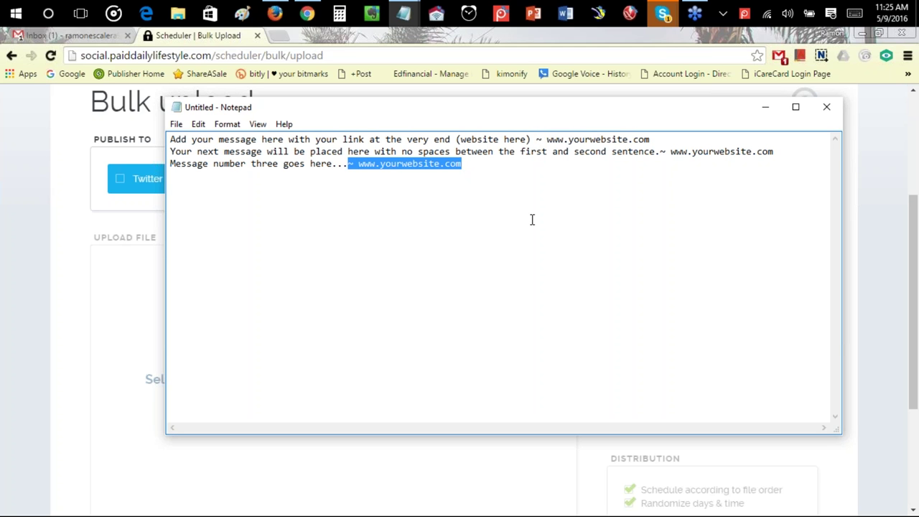
pyautogui.click(488, 222)
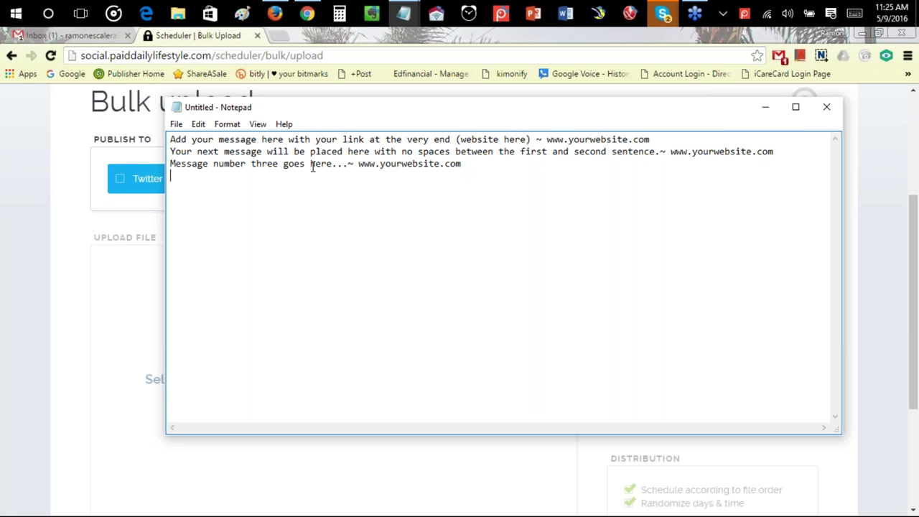
# Step: Close the untitled Notepad document without saving its changes
pyautogui.click(826, 106)
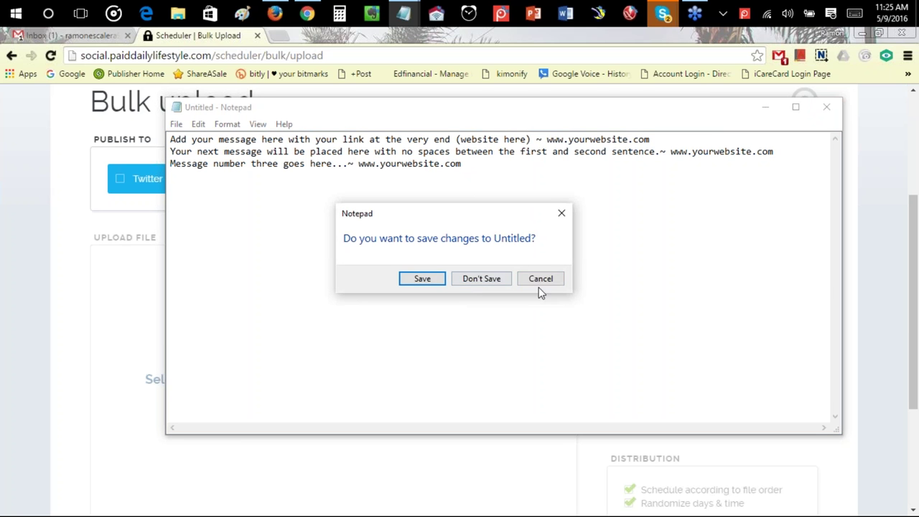
pyautogui.click(561, 214)
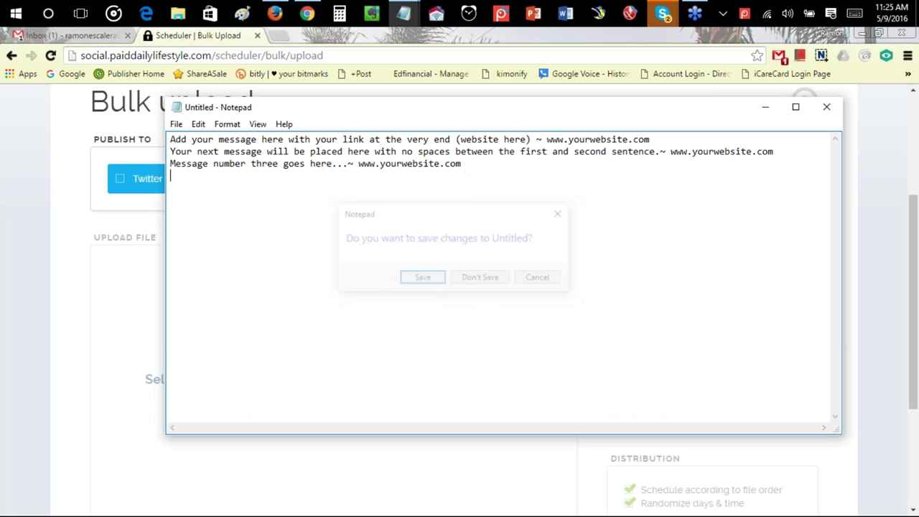
pyautogui.click(827, 107)
pyautogui.click(471, 279)
pyautogui.click(737, 261)
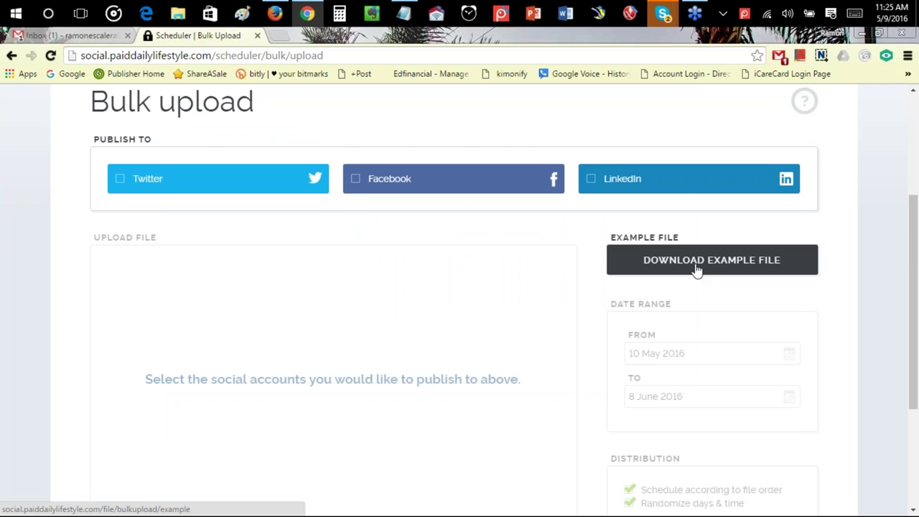
pyautogui.scroll(-1, 637, 285)
pyautogui.scroll(-1, 639, 285)
pyautogui.scroll(2, 619, 288)
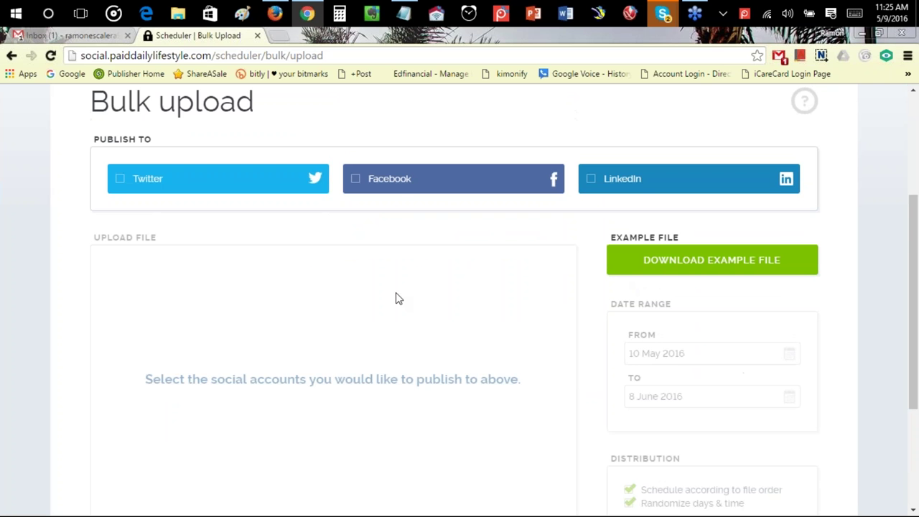
# Step: Select and deselect Twitter, Facebook and LinkedIn in turn to preview the publishing accounts for the bulk upload
pyautogui.click(121, 179)
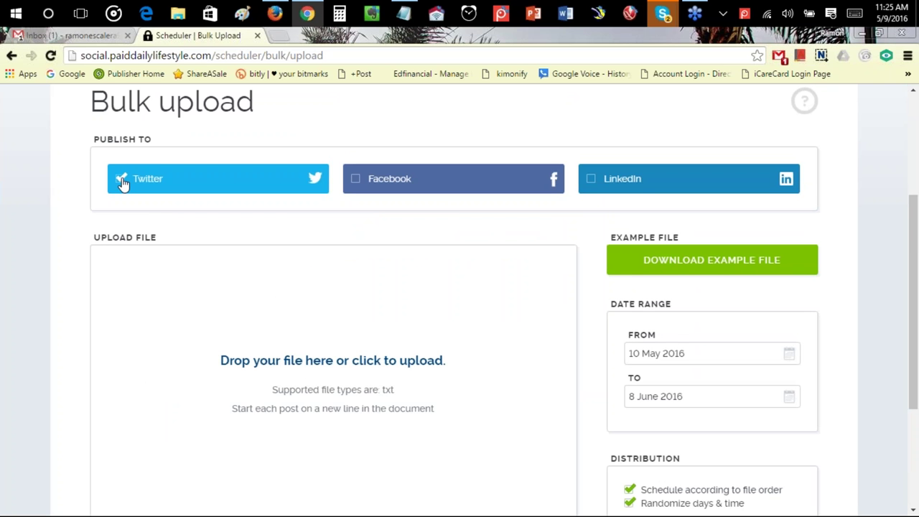
pyautogui.scroll(-2, 479, 397)
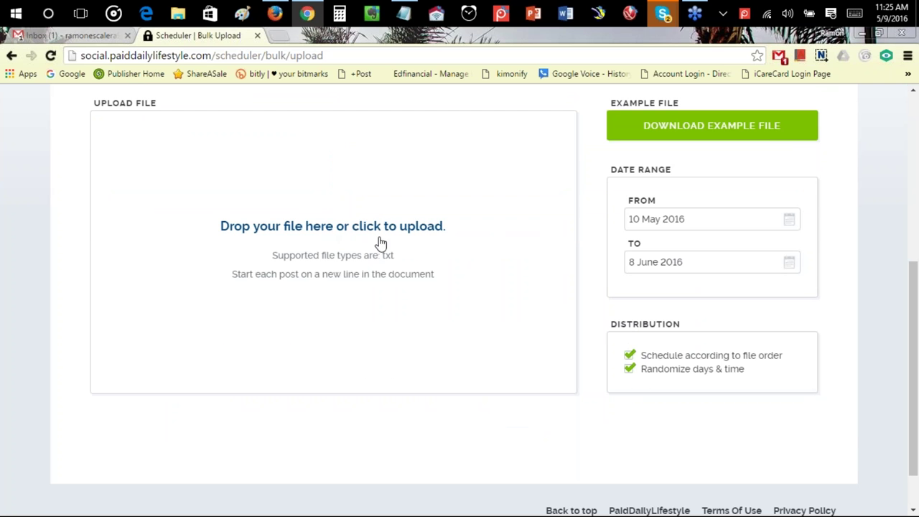
pyautogui.scroll(1, 381, 244)
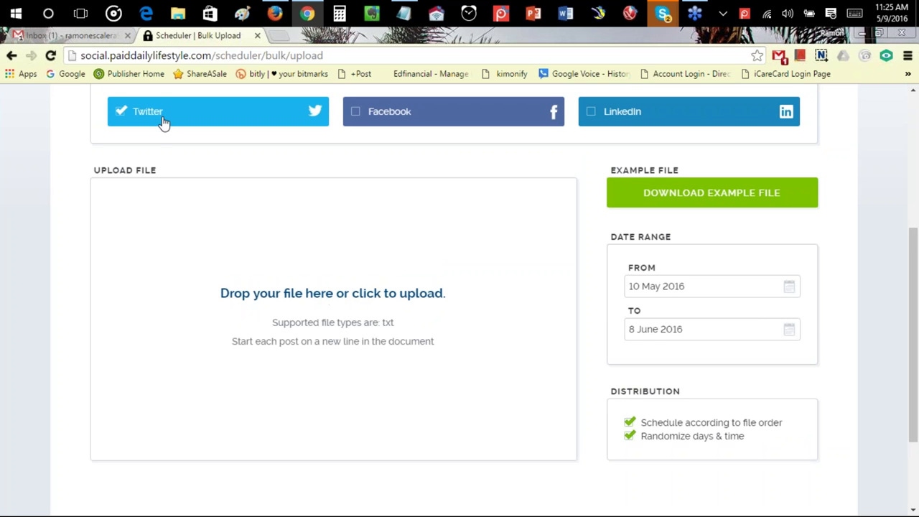
pyautogui.click(122, 115)
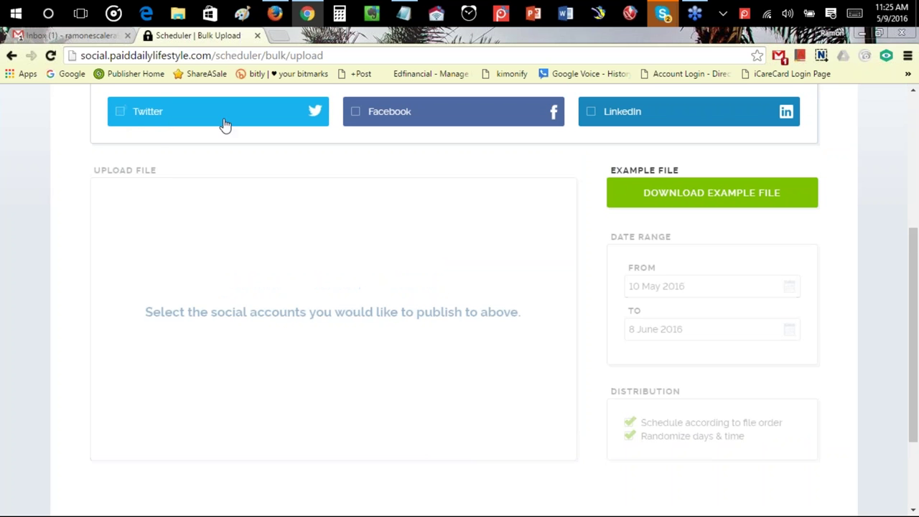
pyautogui.click(353, 117)
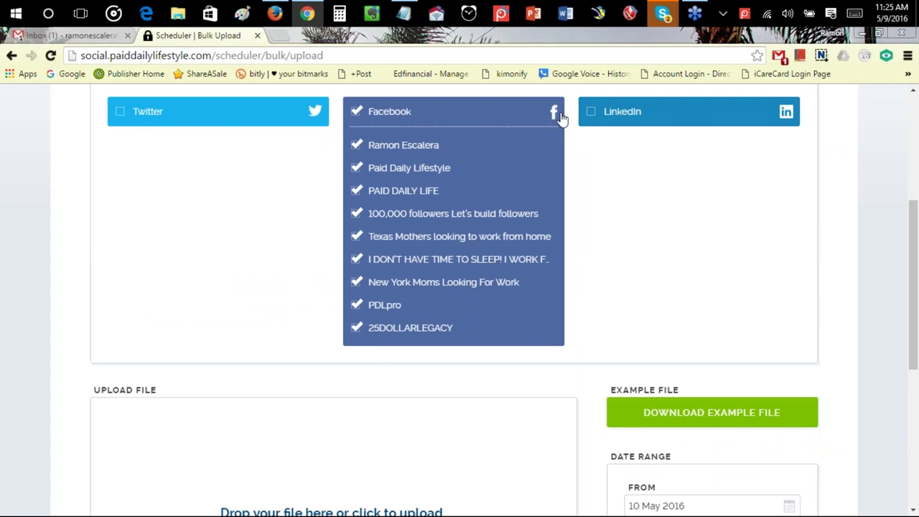
pyautogui.click(356, 112)
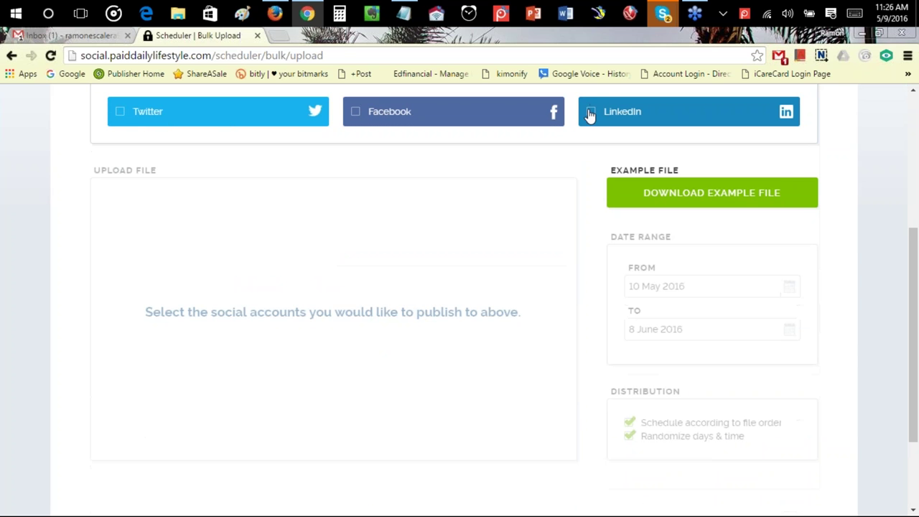
pyautogui.click(589, 116)
pyautogui.click(590, 119)
# Step: Select Twitter as the publishing account and set the start of the date range to 9 May 2016
pyautogui.click(119, 114)
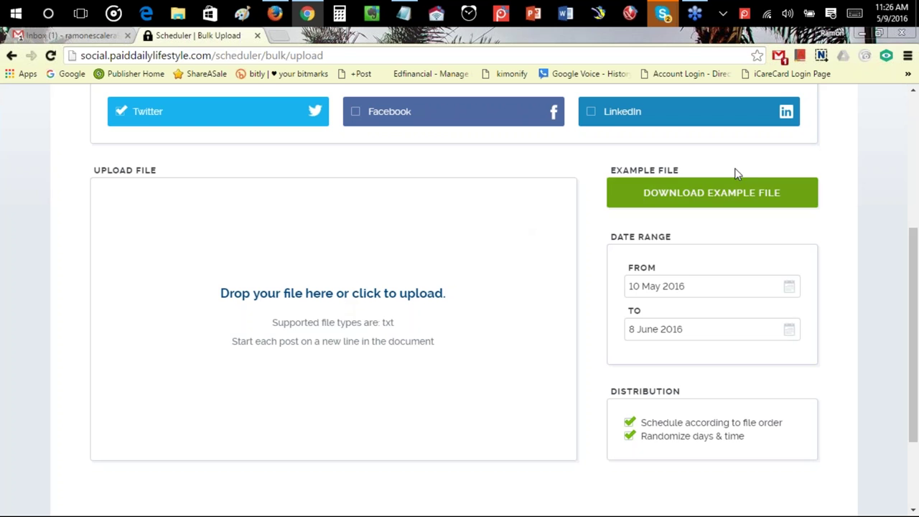
pyautogui.scroll(-1, 693, 266)
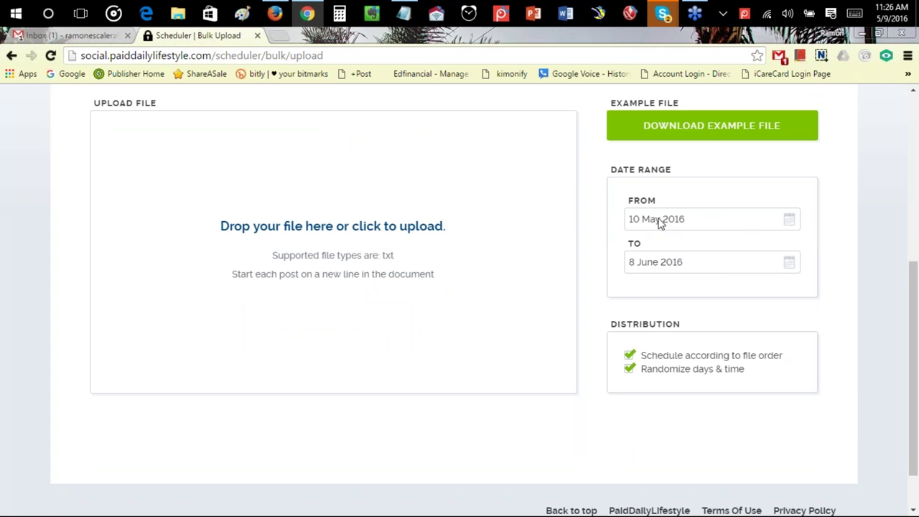
pyautogui.click(685, 226)
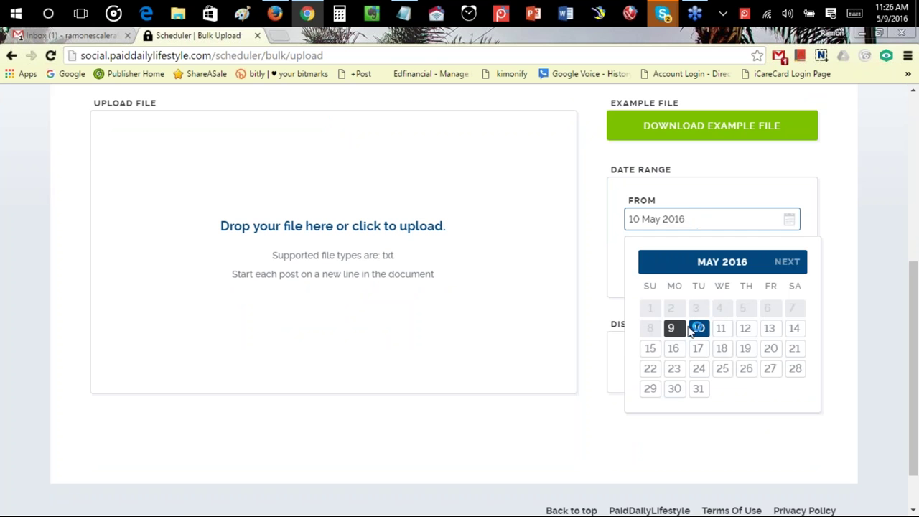
pyautogui.click(670, 328)
pyautogui.click(695, 226)
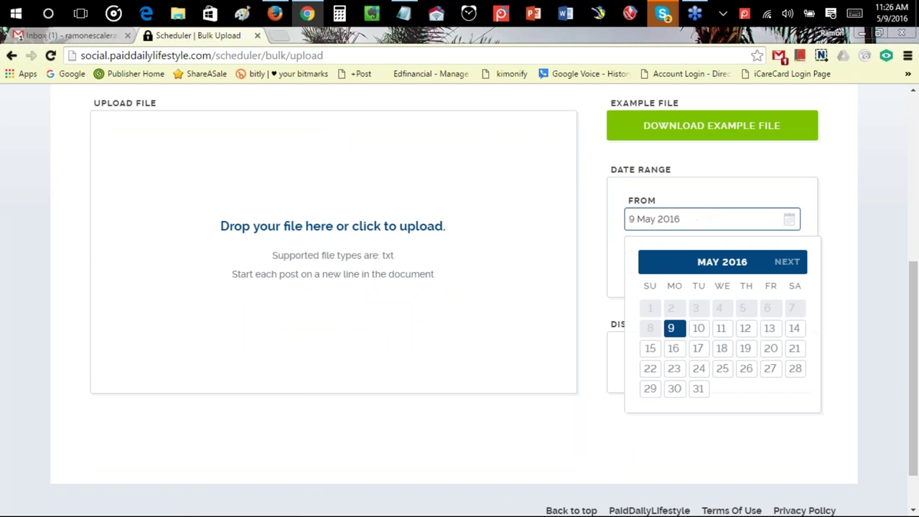
# Step: Set the bulk upload's date range to run from 10 May 2016 to 15 May 2016
pyautogui.click(698, 328)
pyautogui.click(677, 263)
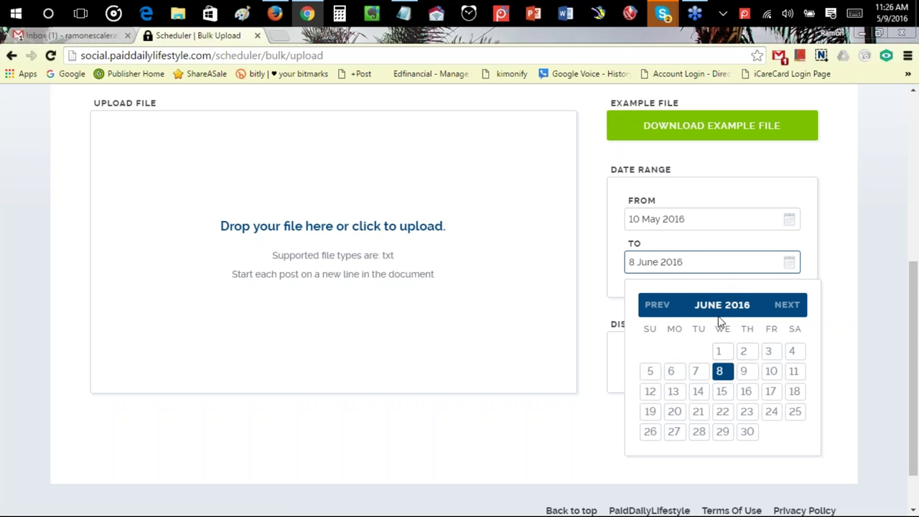
pyautogui.click(657, 306)
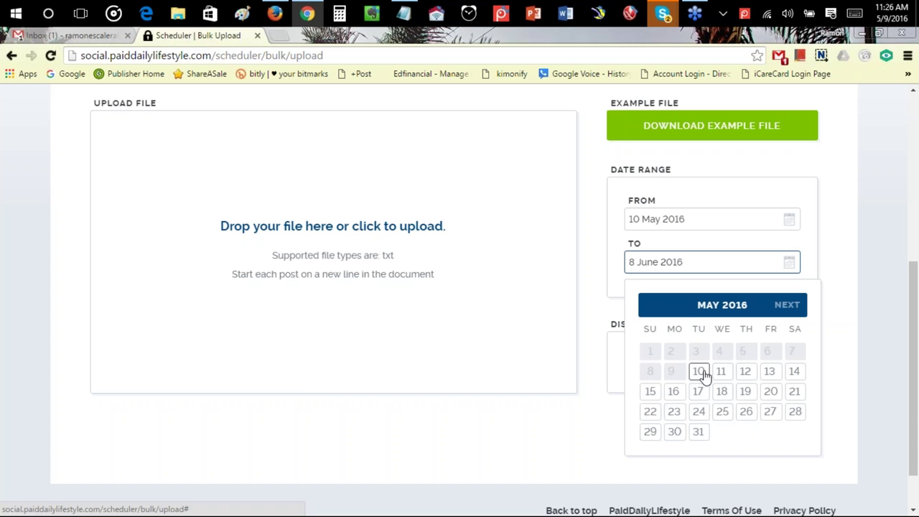
pyautogui.click(651, 392)
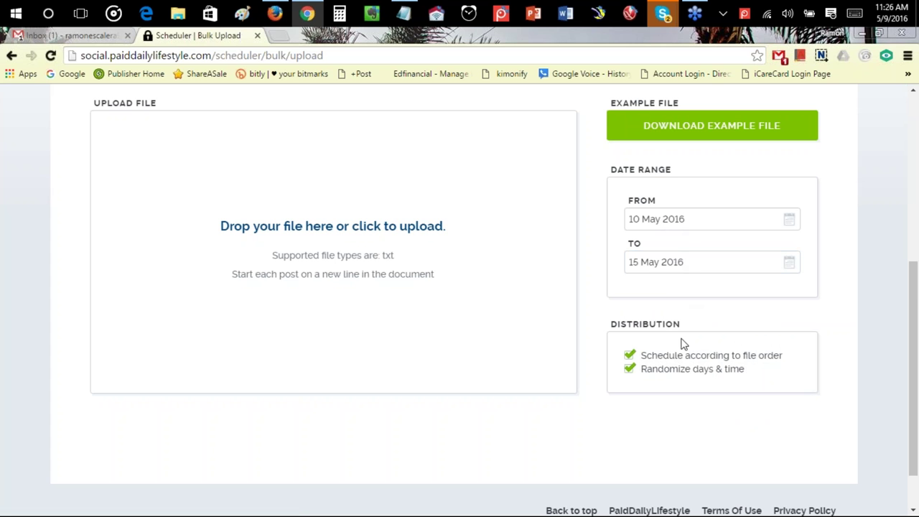
# Step: Switch the Schedule according to file order option off and back on to demonstrate it
pyautogui.click(631, 357)
pyautogui.scroll(-1, 682, 365)
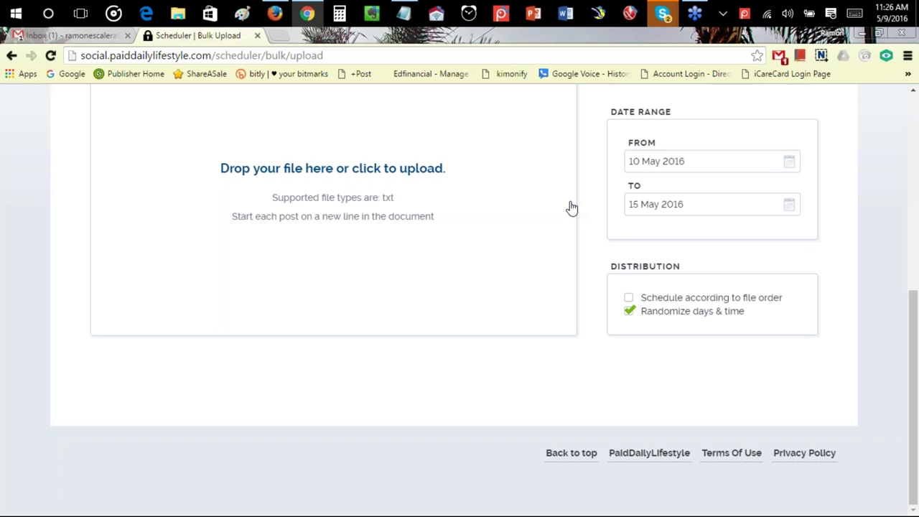
pyautogui.click(626, 298)
pyautogui.click(629, 303)
pyautogui.click(630, 301)
# Step: Turn off Randomize days & time and examine the date range, weekday choices and time range settings
pyautogui.click(630, 313)
pyautogui.scroll(-3, 668, 280)
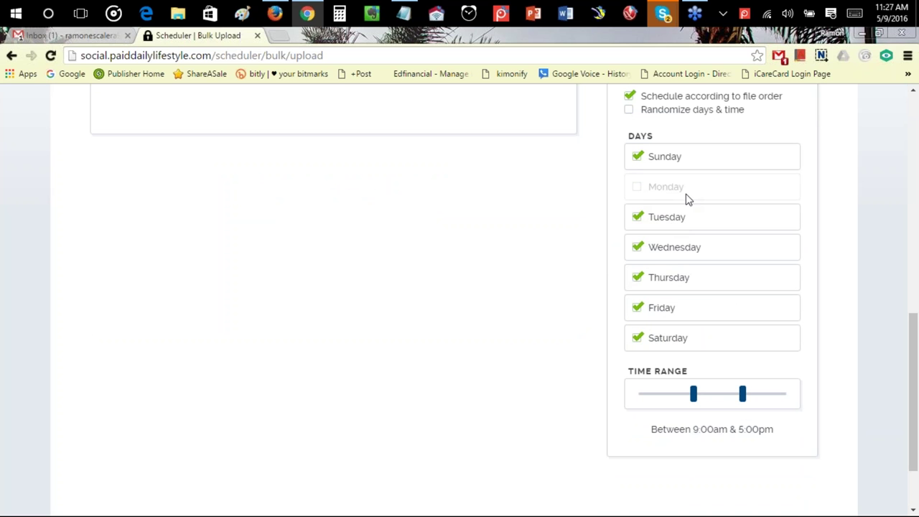
pyautogui.scroll(4, 690, 204)
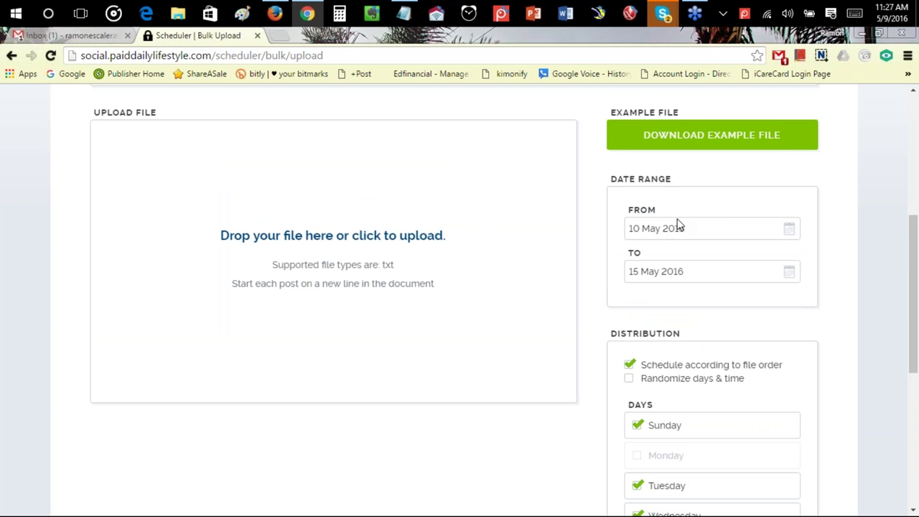
pyautogui.scroll(-4, 696, 260)
pyautogui.scroll(3, 692, 231)
pyautogui.scroll(-4, 694, 263)
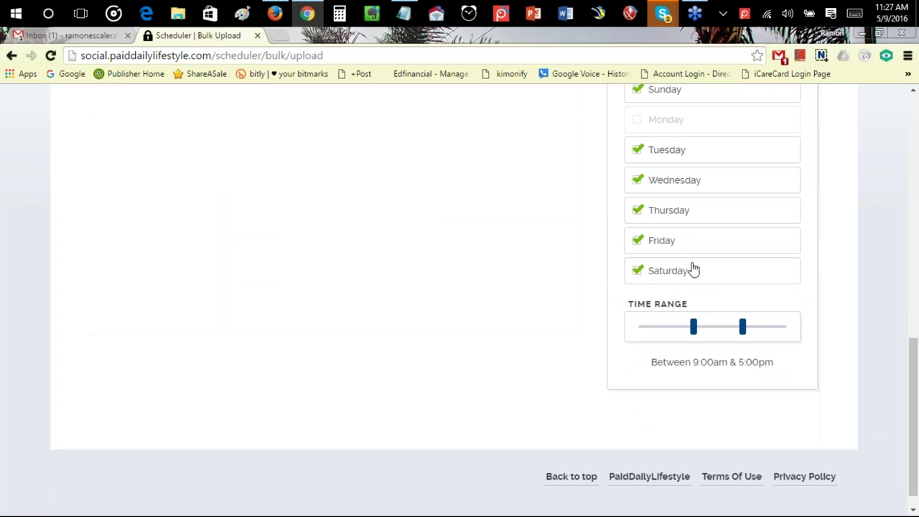
pyautogui.scroll(2, 696, 260)
pyautogui.scroll(-1, 696, 259)
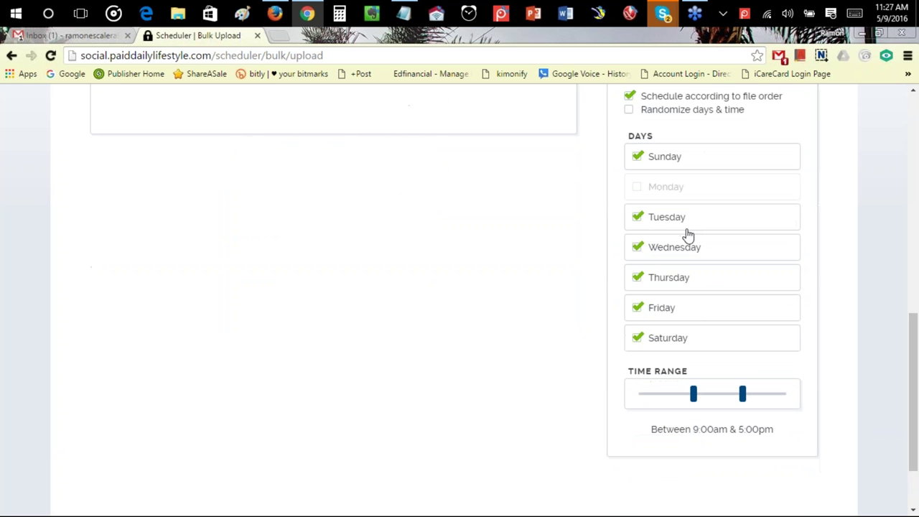
pyautogui.scroll(-1, 753, 357)
pyautogui.scroll(-1, 460, 287)
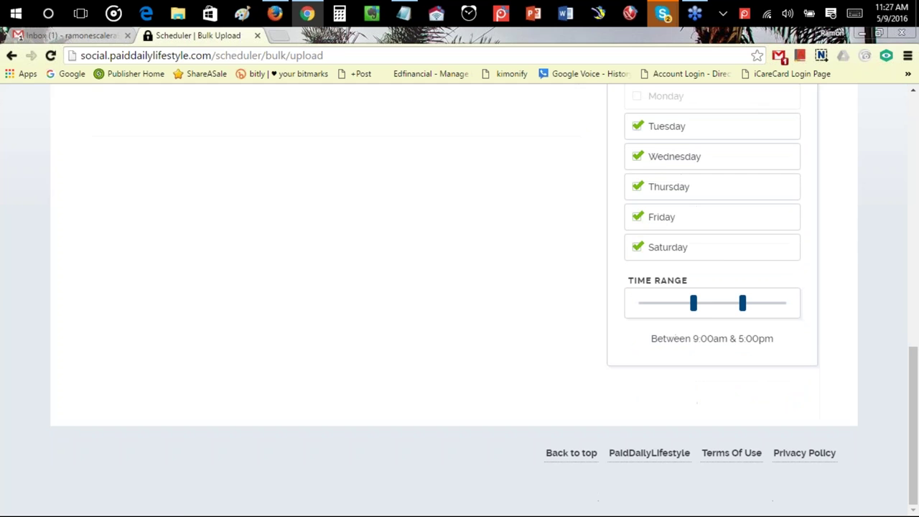
# Step: Set the posting time range to between 4:45 am and 10:45 pm, and re-enable Randomize days & time
pyautogui.moveTo(694, 307); pyautogui.dragTo(755, 318)
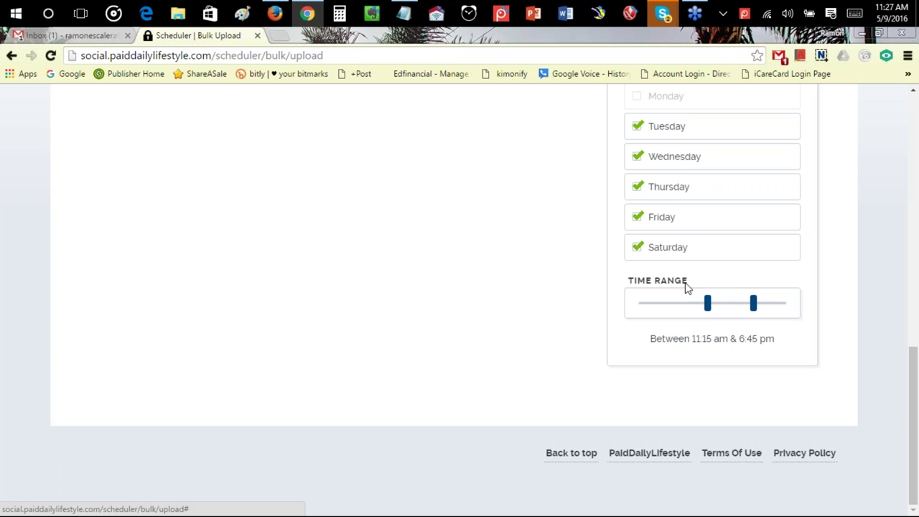
pyautogui.moveTo(708, 307); pyautogui.dragTo(668, 315)
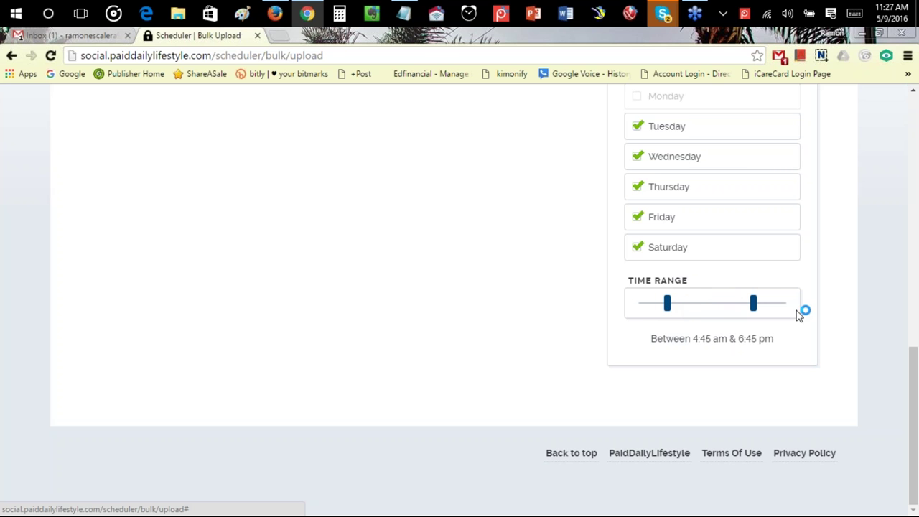
pyautogui.moveTo(755, 314); pyautogui.dragTo(780, 316)
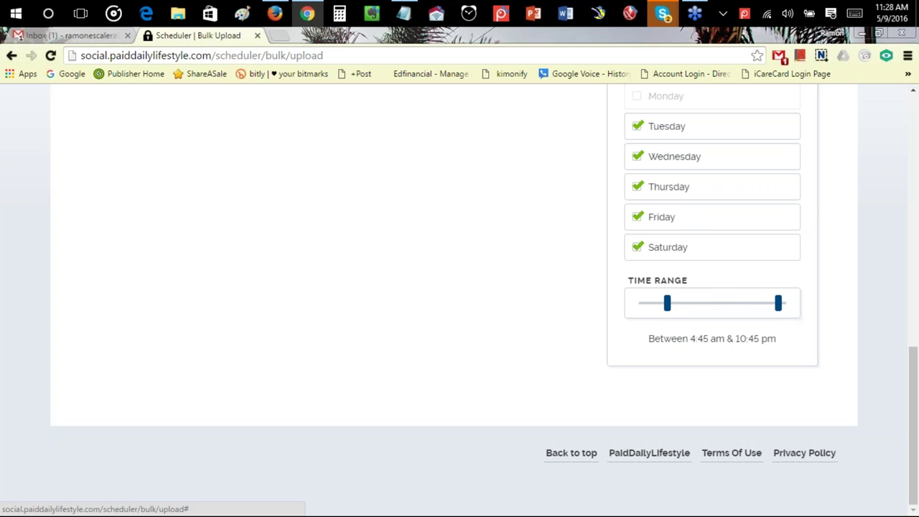
pyautogui.scroll(2, 767, 318)
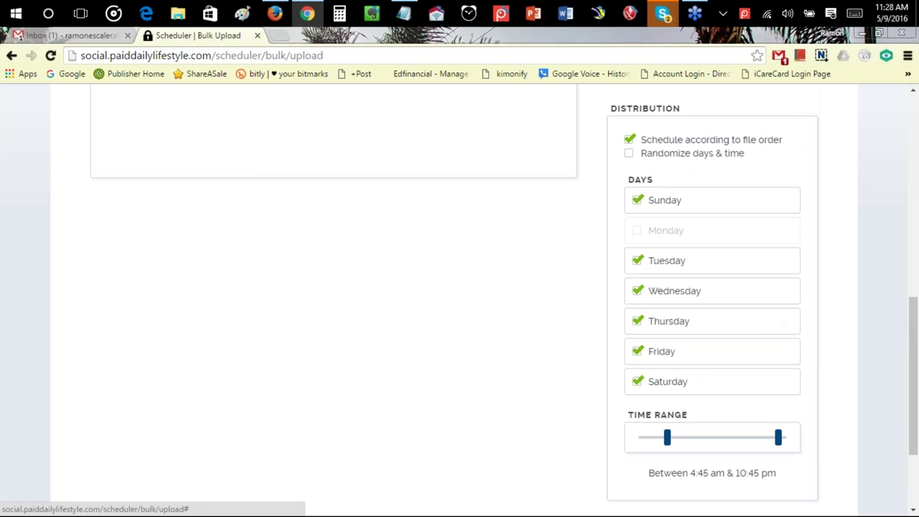
pyautogui.click(631, 162)
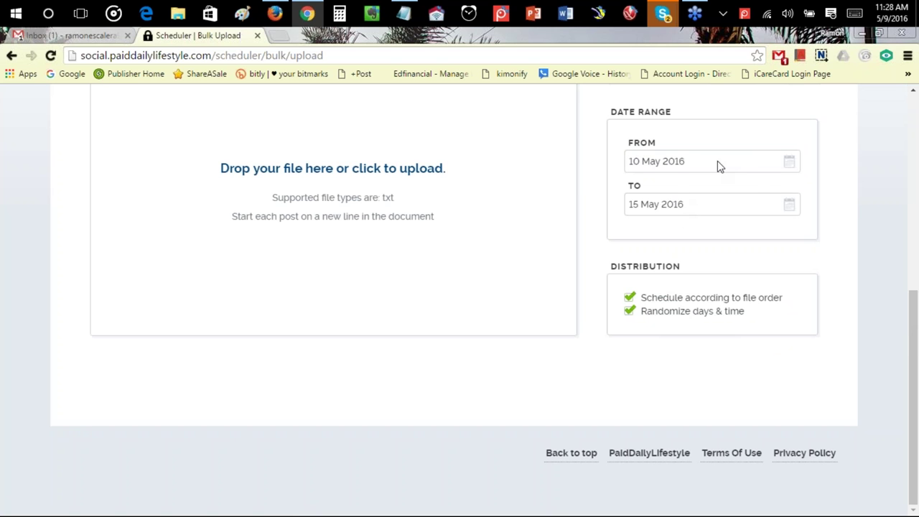
# Step: Examine the Bulk upload page's sections, highlighting its heading
pyautogui.scroll(4, 761, 215)
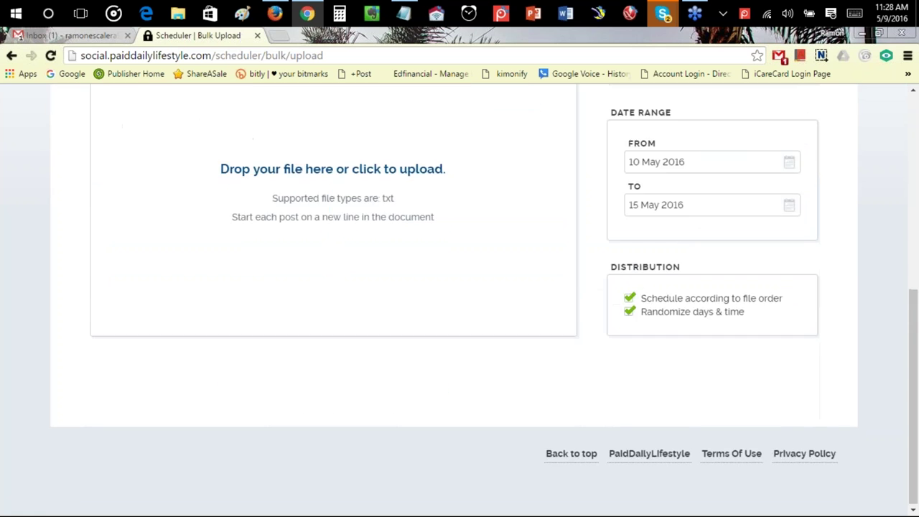
pyautogui.scroll(3, 667, 216)
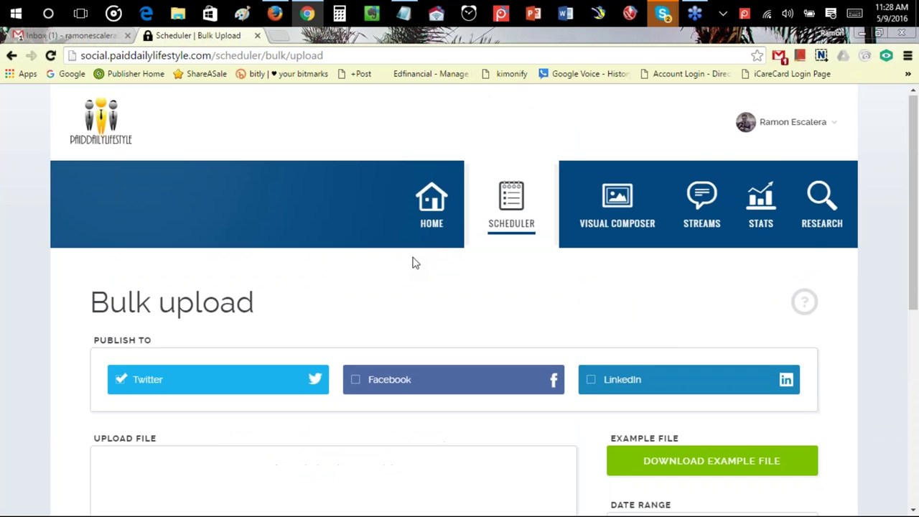
pyautogui.scroll(-3, 410, 258)
pyautogui.moveTo(97, 104); pyautogui.dragTo(262, 108)
pyautogui.click(328, 124)
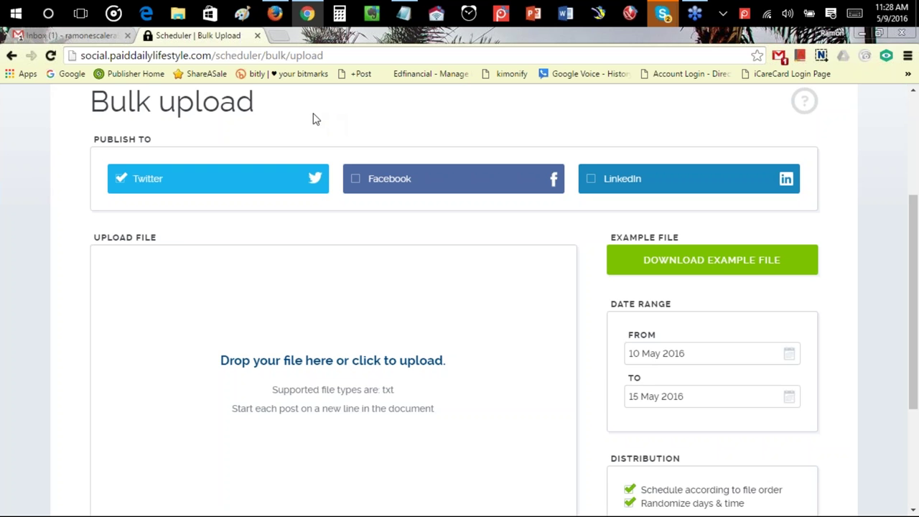
pyautogui.scroll(2, 314, 118)
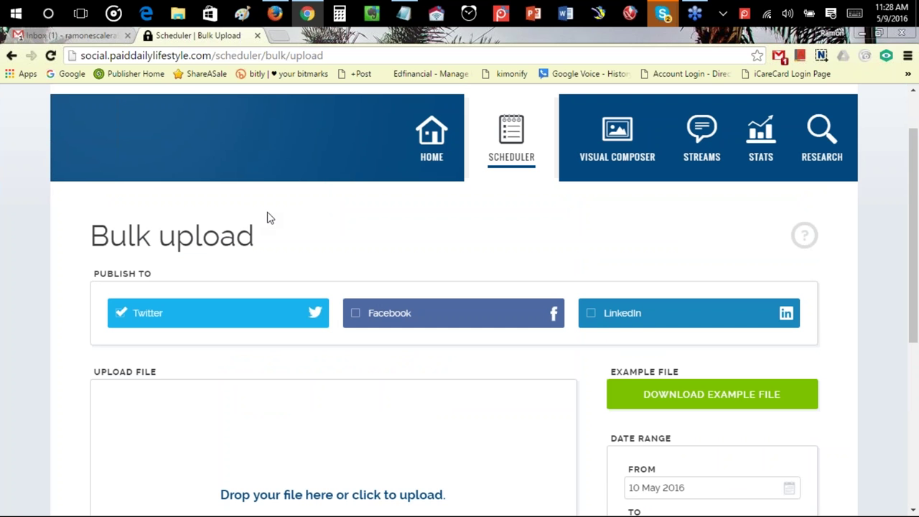
pyautogui.moveTo(264, 239); pyautogui.dragTo(90, 231)
pyautogui.click(352, 228)
pyautogui.scroll(-1, 394, 222)
pyautogui.scroll(1, 394, 219)
pyautogui.scroll(-3, 527, 216)
pyautogui.scroll(3, 527, 218)
# Step: Open the Visual Composer and browse down through your stored images
pyautogui.click(615, 136)
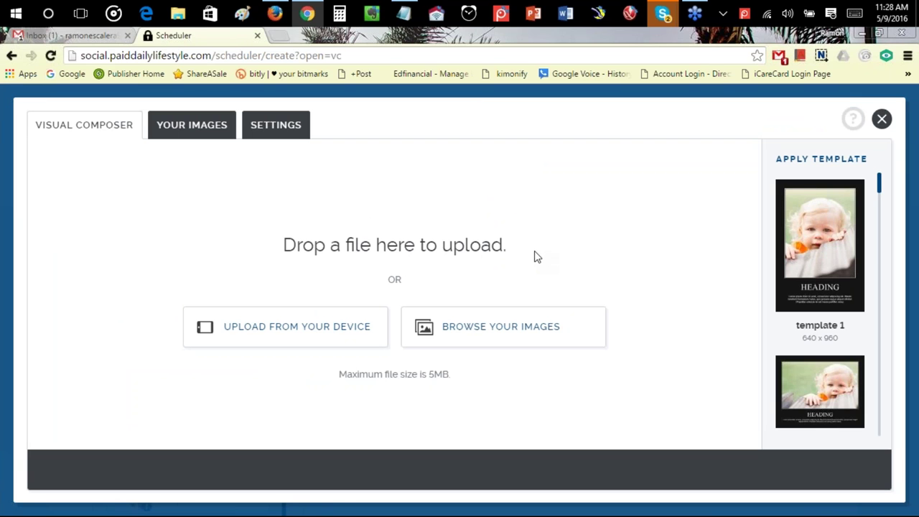
pyautogui.click(481, 333)
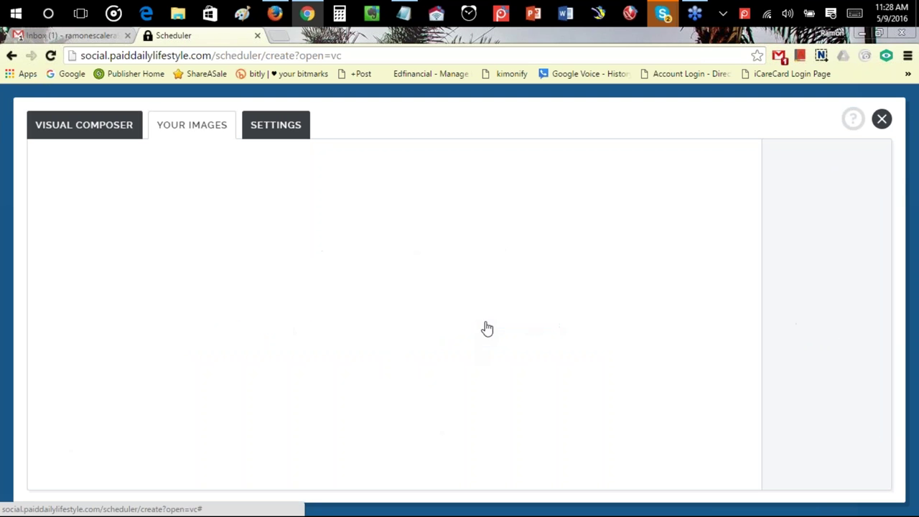
pyautogui.scroll(-3, 715, 277)
pyautogui.scroll(-1, 714, 277)
pyautogui.scroll(-5, 351, 241)
pyautogui.scroll(-5, 437, 228)
pyautogui.scroll(-2, 232, 245)
pyautogui.scroll(-5, 232, 245)
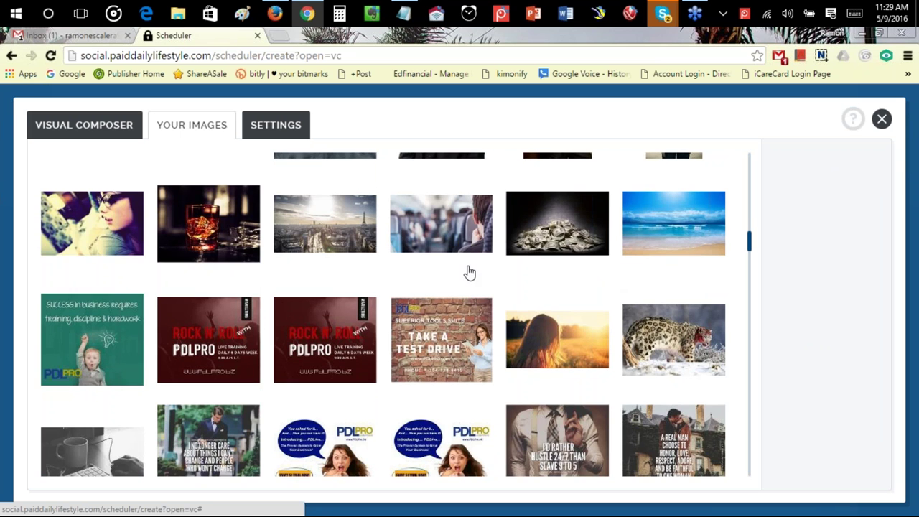
pyautogui.scroll(-4, 471, 271)
pyautogui.scroll(-3, 357, 287)
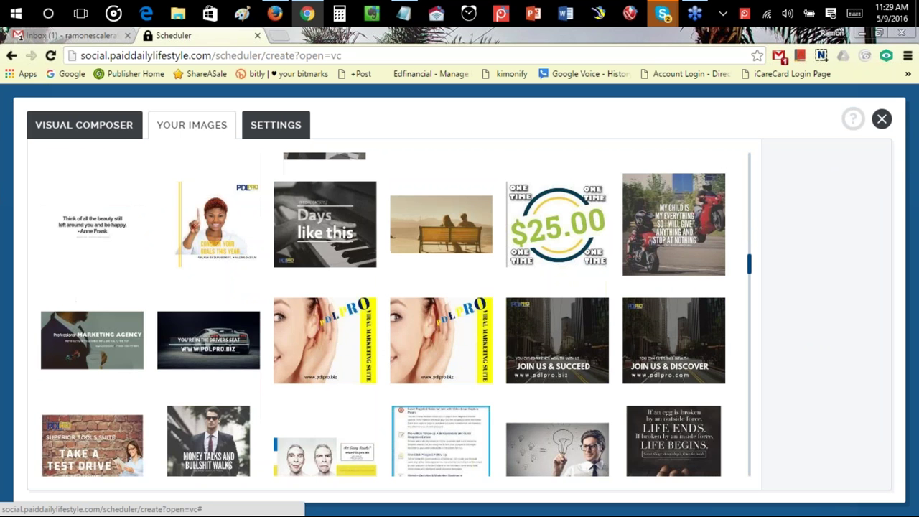
pyautogui.scroll(-4, 478, 320)
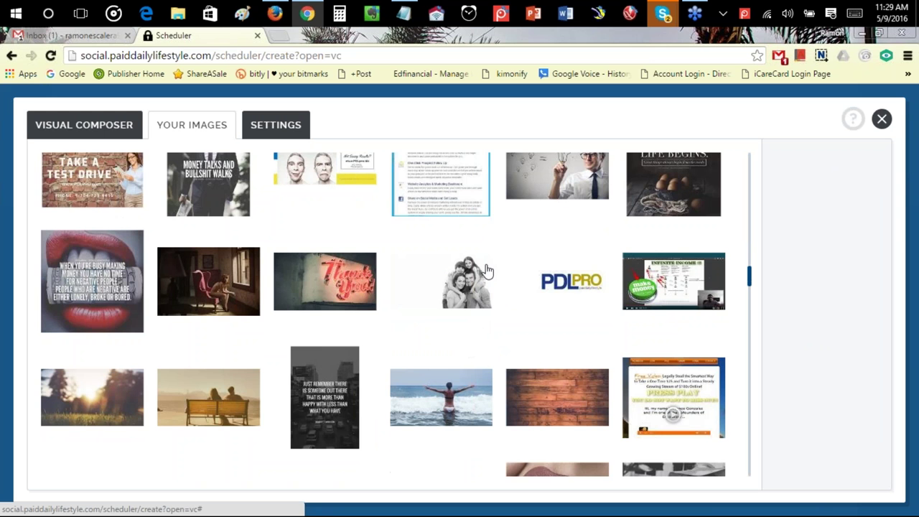
pyautogui.scroll(-5, 485, 270)
pyautogui.scroll(-3, 336, 268)
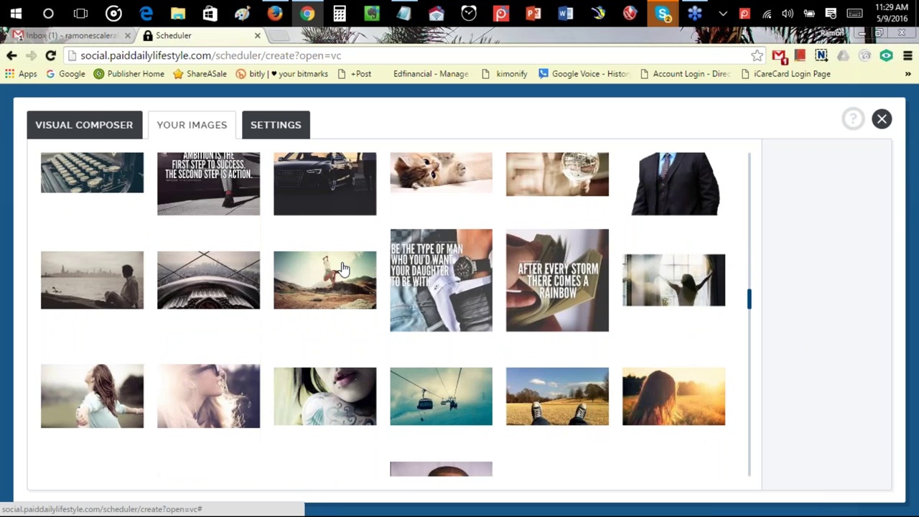
pyautogui.scroll(-6, 343, 268)
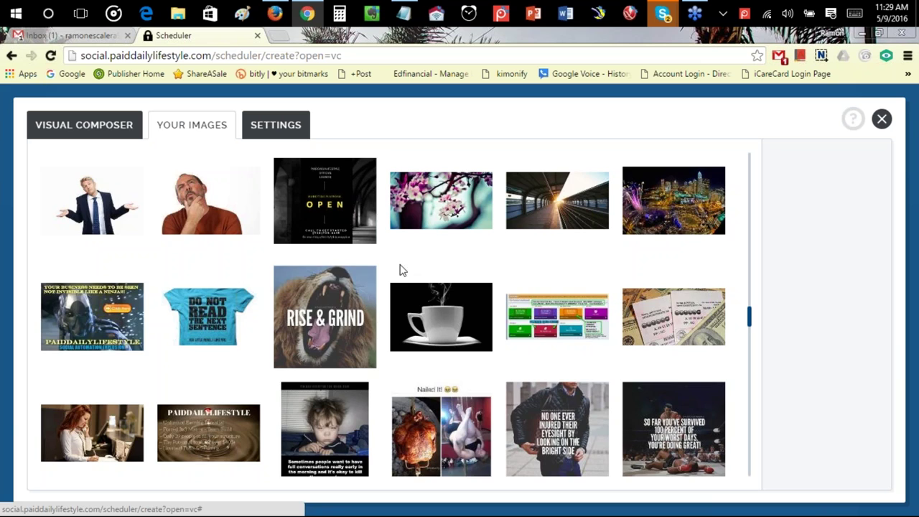
pyautogui.scroll(-3, 340, 261)
pyautogui.scroll(-15, 396, 269)
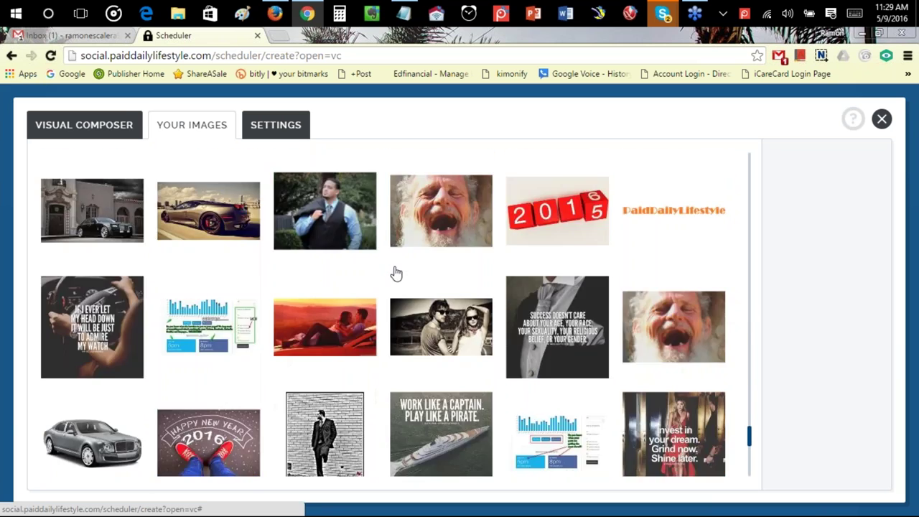
pyautogui.scroll(-5, 394, 272)
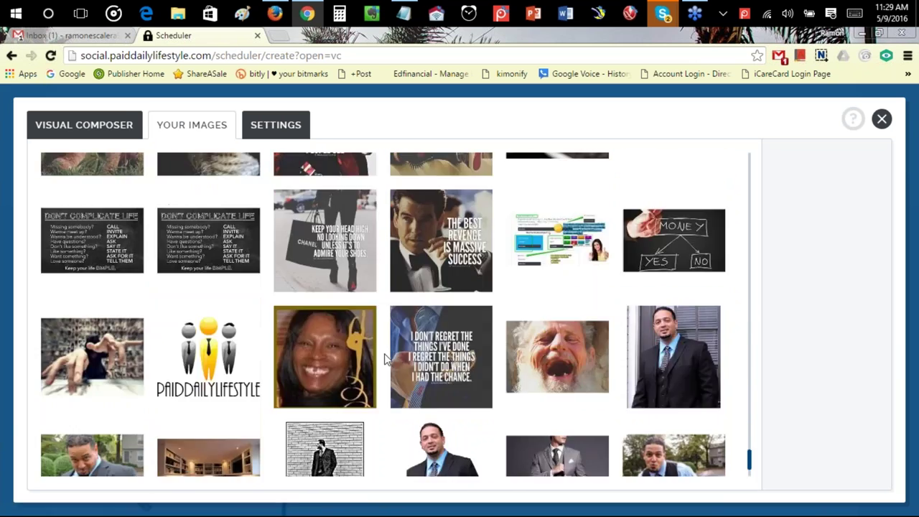
# Step: Look back up through the image library to examine examples of photos and quote graphics
pyautogui.scroll(8, 376, 345)
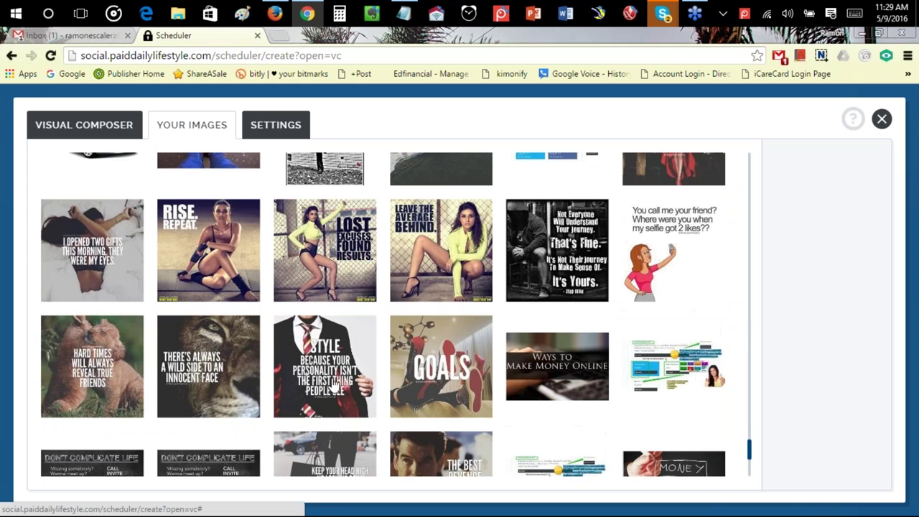
pyautogui.scroll(3, 689, 390)
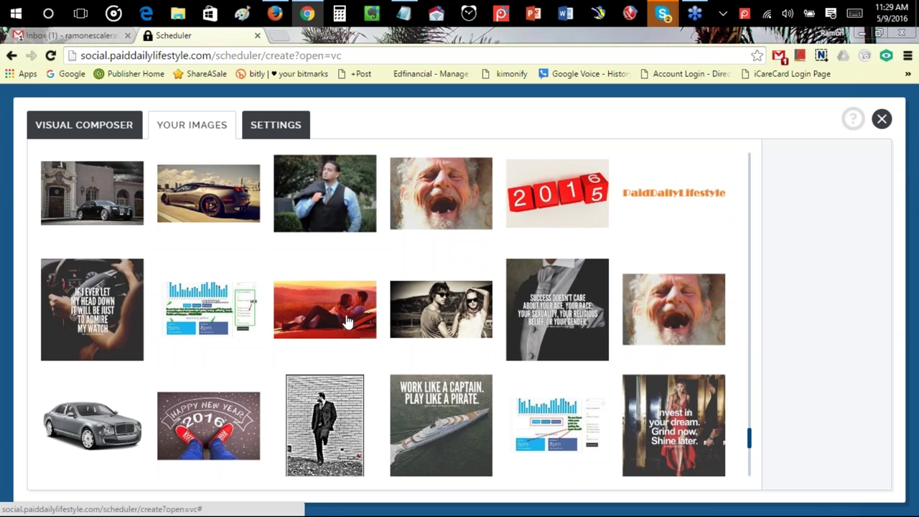
pyautogui.scroll(3, 345, 316)
pyautogui.scroll(5, 428, 316)
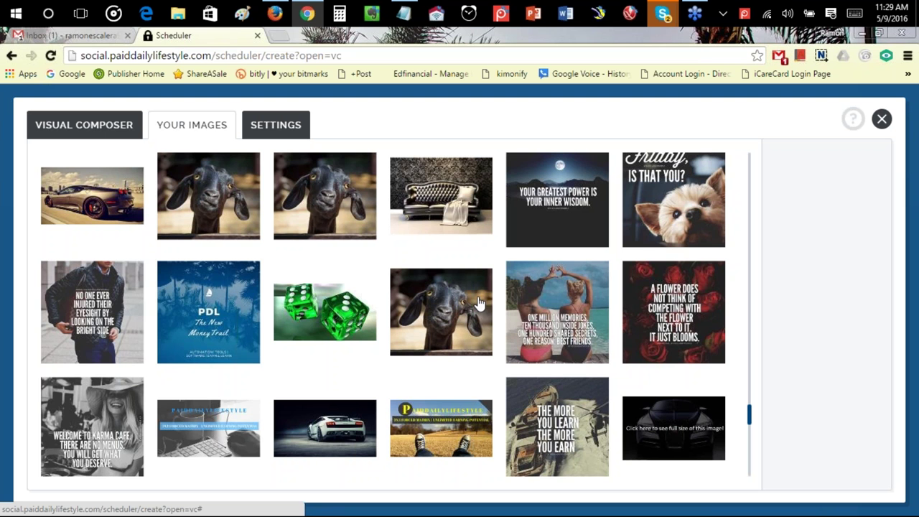
pyautogui.scroll(4, 476, 303)
pyautogui.scroll(-4, 475, 303)
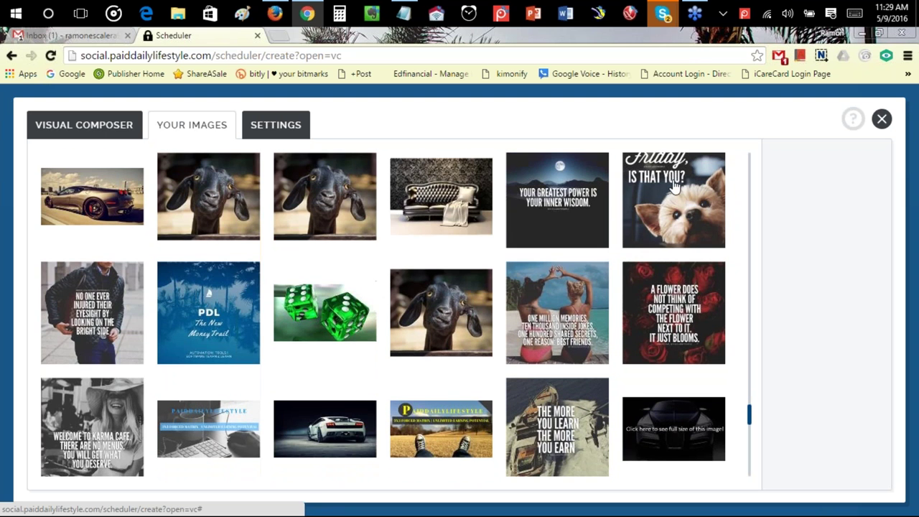
pyautogui.scroll(4, 450, 306)
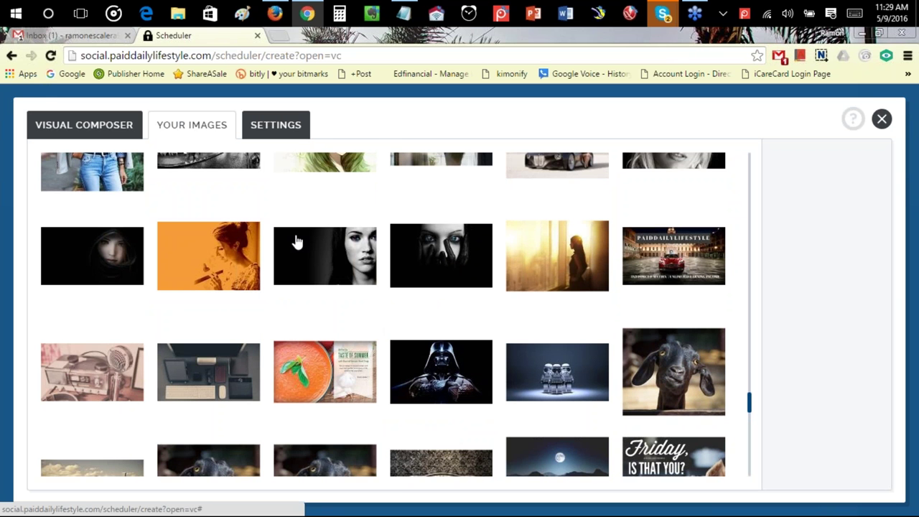
pyautogui.scroll(4, 488, 302)
pyautogui.scroll(-4, 488, 302)
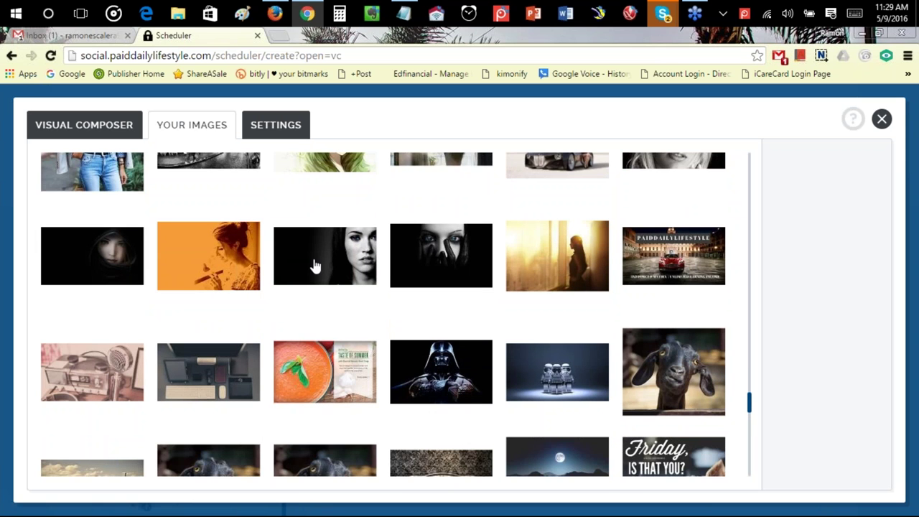
pyautogui.scroll(4, 314, 270)
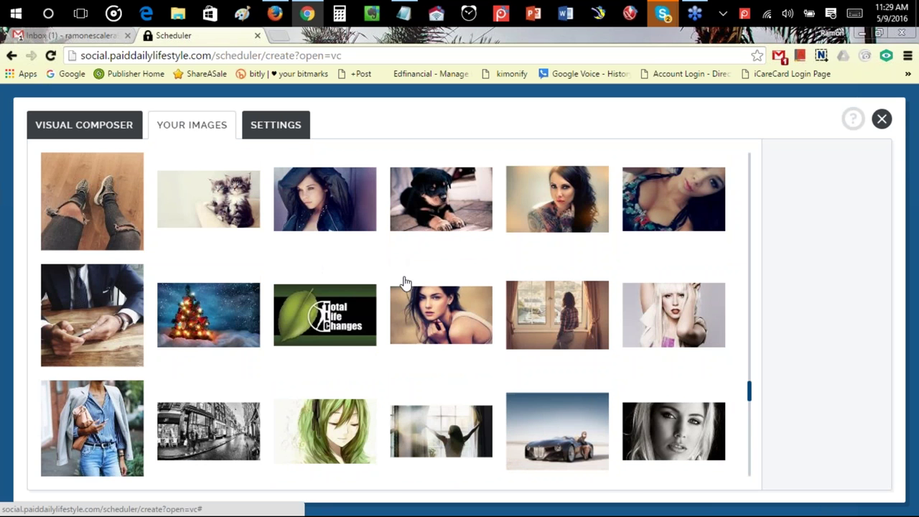
pyautogui.scroll(4, 394, 278)
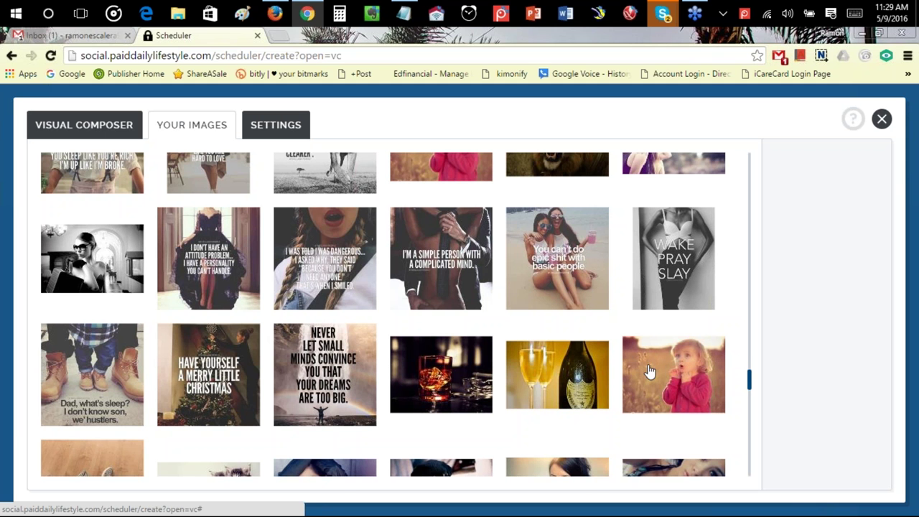
# Step: Load the image of hands holding coloured crayons from your library into the composer and apply template 3
pyautogui.scroll(3, 571, 374)
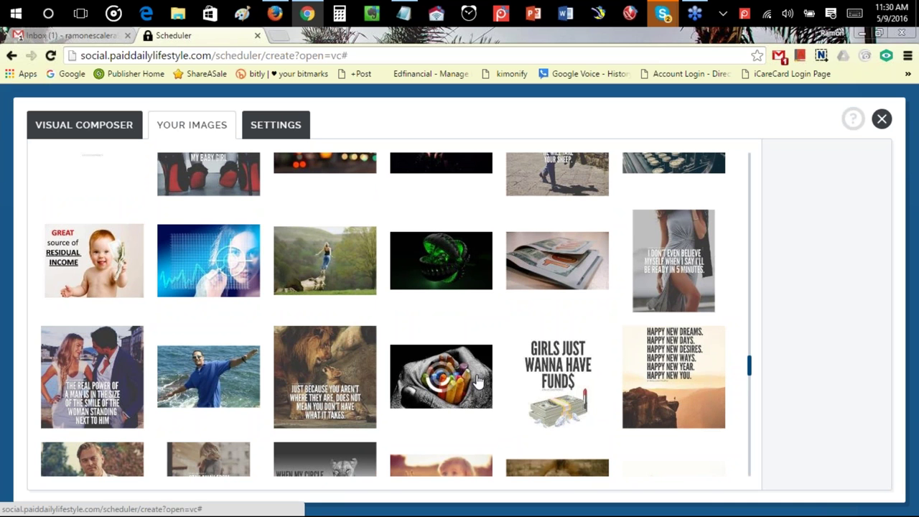
pyautogui.click(441, 377)
pyautogui.click(818, 312)
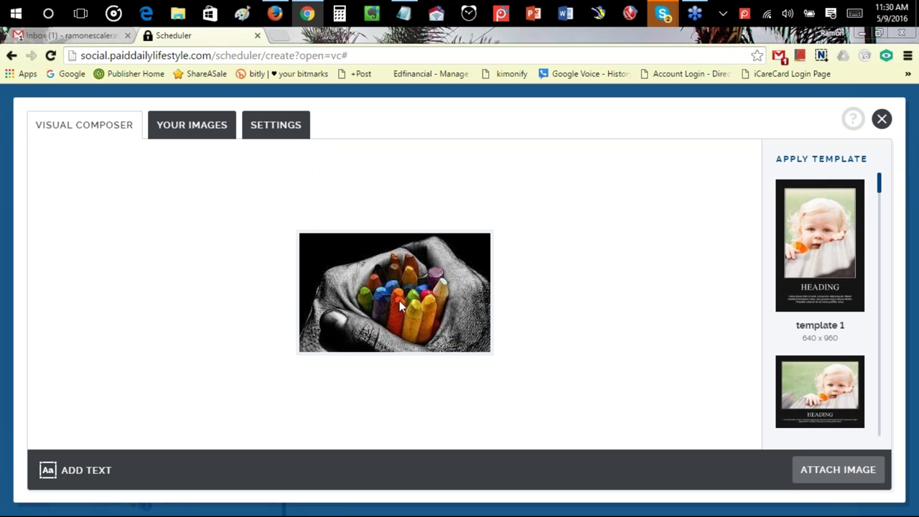
pyautogui.scroll(-5, 805, 288)
pyautogui.scroll(4, 819, 295)
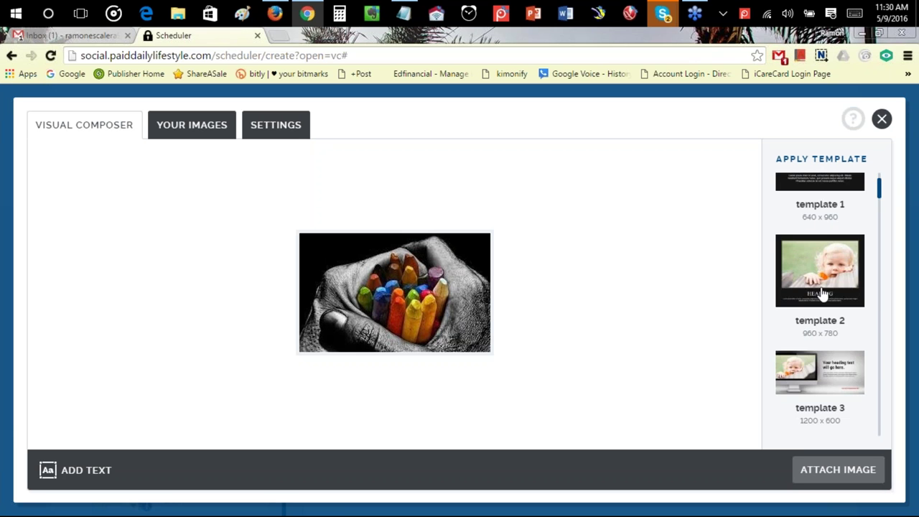
pyautogui.click(827, 370)
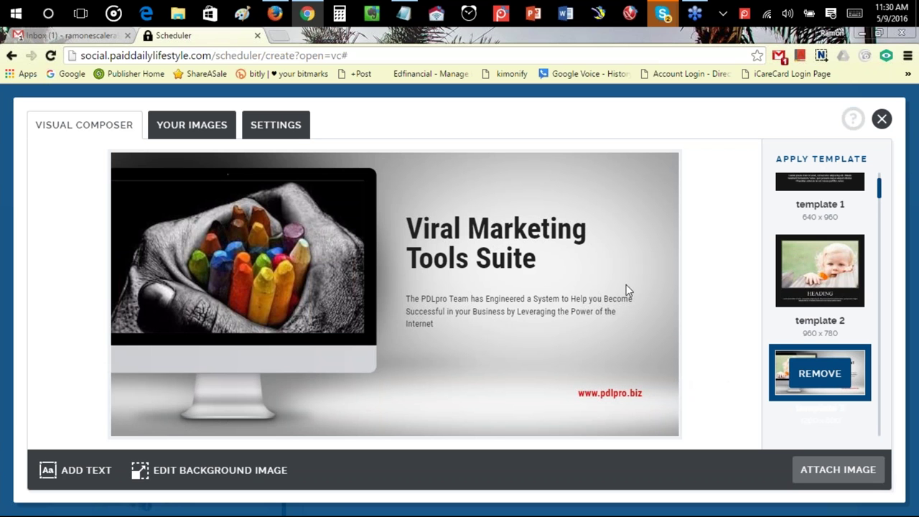
# Step: Recolour the heading "Viral Marketing Tools Suite" bright green (#4ee706) and centre-align it
pyautogui.click(468, 228)
pyautogui.moveTo(529, 352); pyautogui.dragTo(412, 348)
pyautogui.click(481, 357)
pyautogui.click(516, 250)
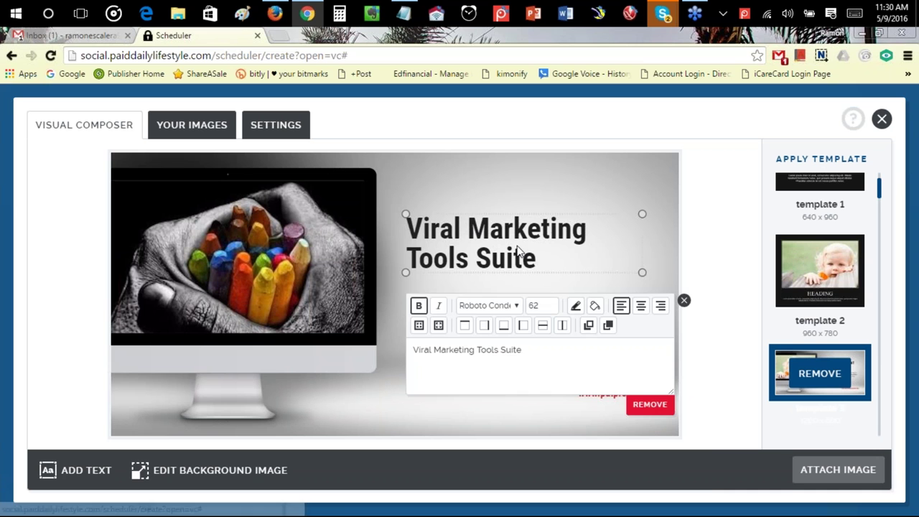
pyautogui.moveTo(524, 350); pyautogui.dragTo(409, 349)
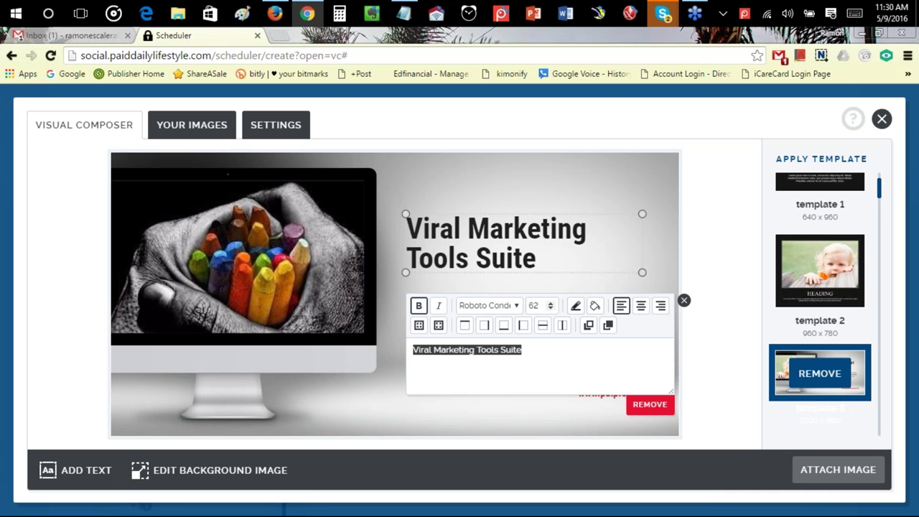
pyautogui.click(575, 308)
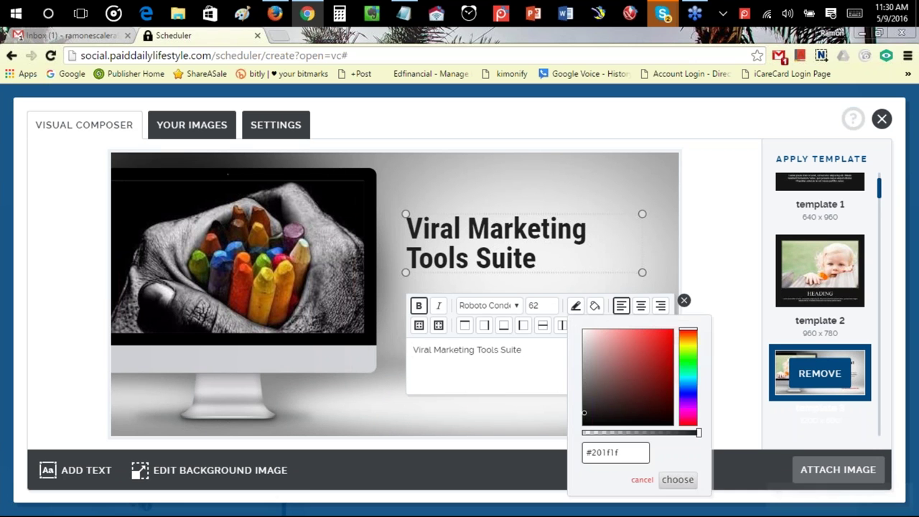
pyautogui.click(690, 348)
pyautogui.moveTo(689, 347); pyautogui.dragTo(689, 363)
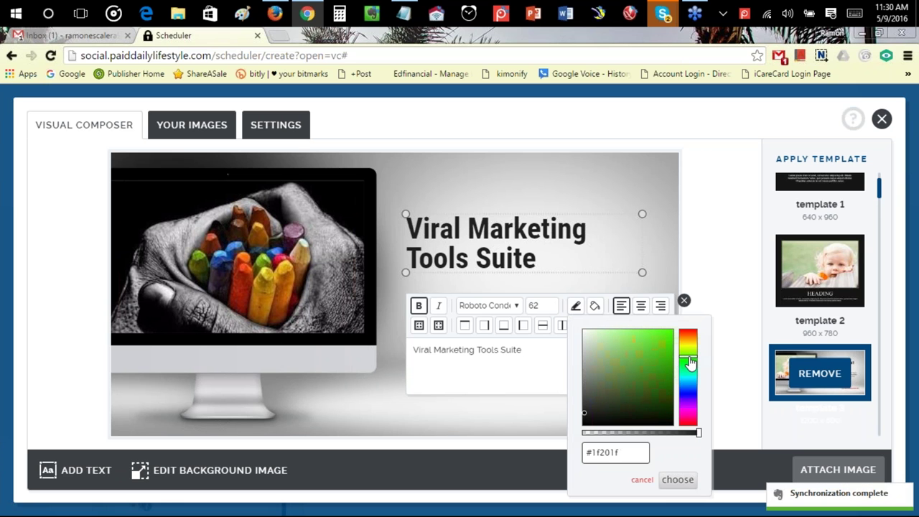
pyautogui.moveTo(585, 418); pyautogui.dragTo(669, 337)
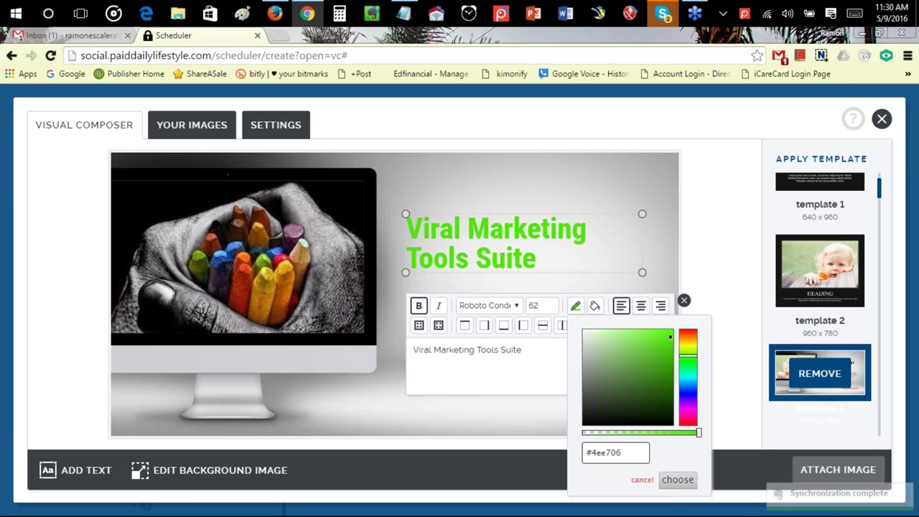
pyautogui.click(678, 480)
pyautogui.click(642, 306)
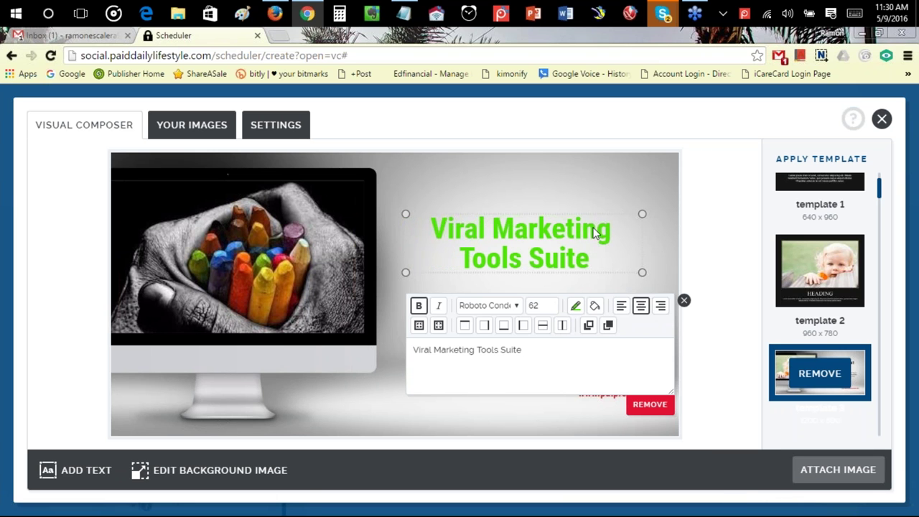
pyautogui.click(567, 181)
# Step: Centre-align the description paragraph below the heading
pyautogui.click(532, 305)
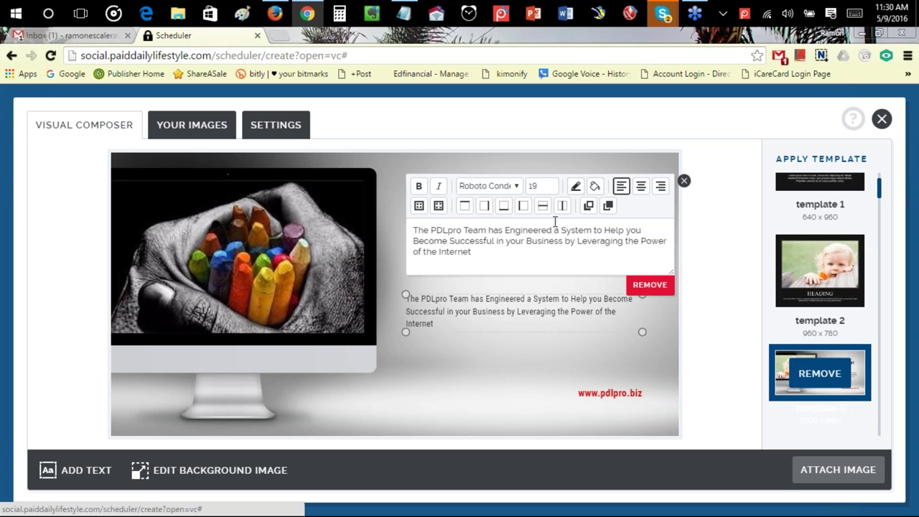
pyautogui.click(641, 187)
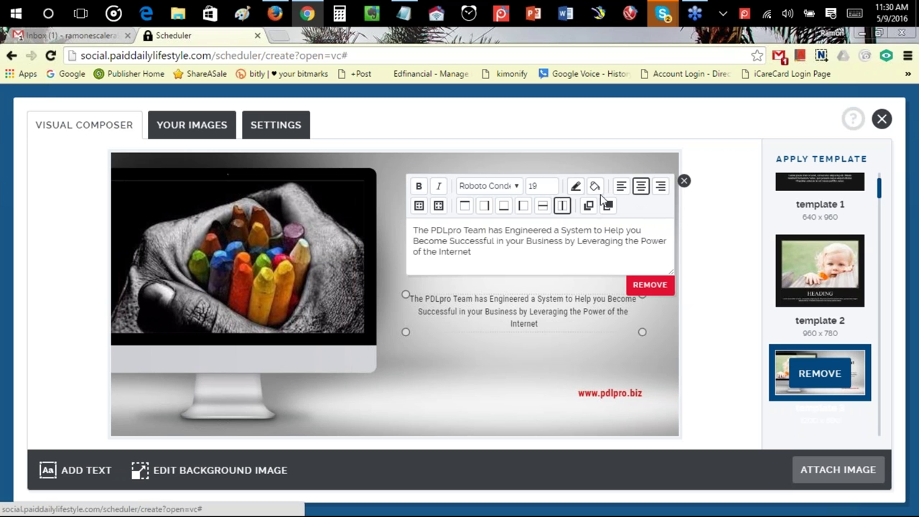
pyautogui.click(523, 353)
pyautogui.click(611, 393)
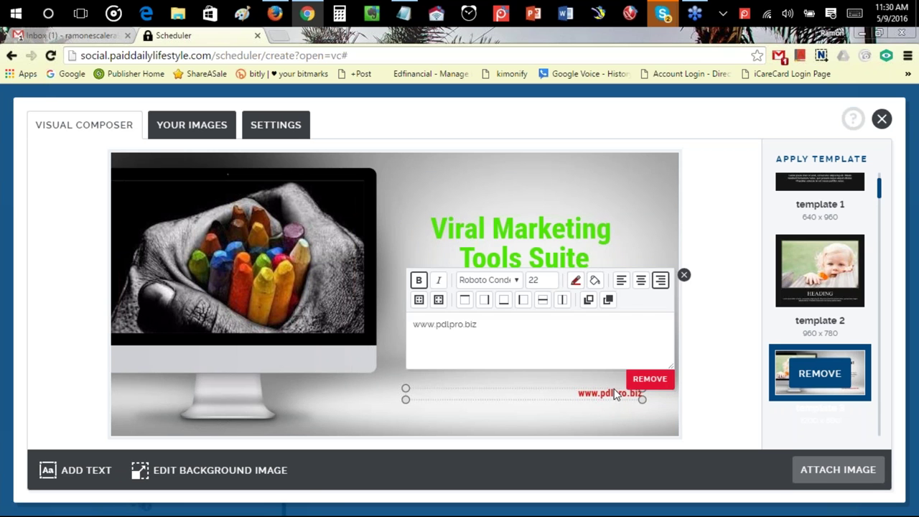
pyautogui.click(576, 281)
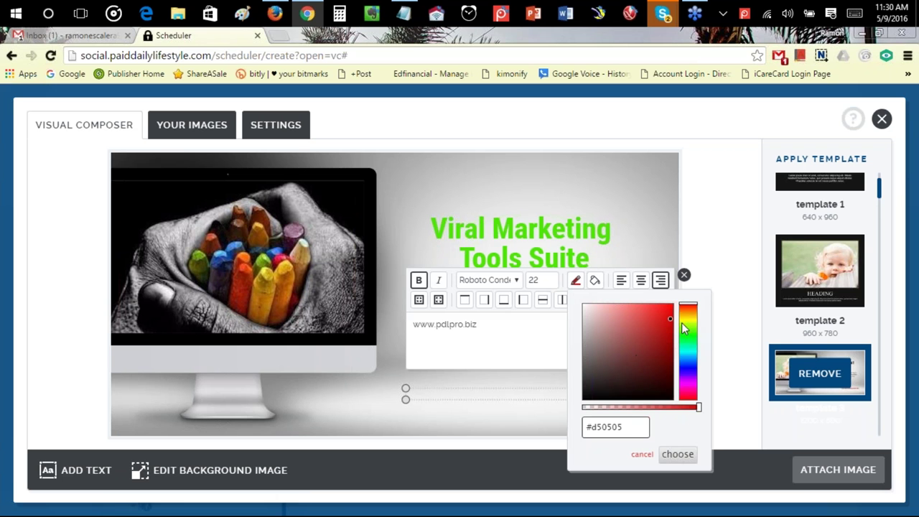
pyautogui.moveTo(670, 325); pyautogui.dragTo(581, 416)
pyautogui.click(562, 419)
pyautogui.click(611, 397)
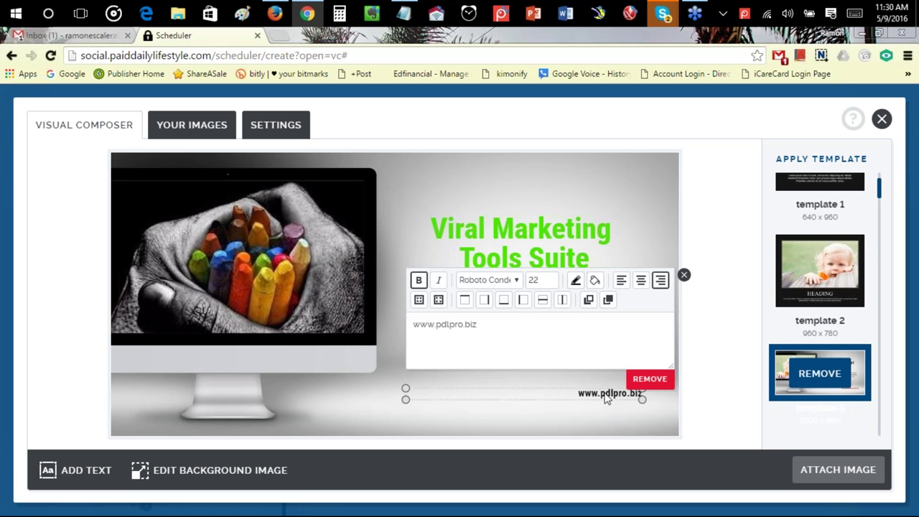
pyautogui.click(551, 278)
pyautogui.click(552, 278)
pyautogui.click(552, 278)
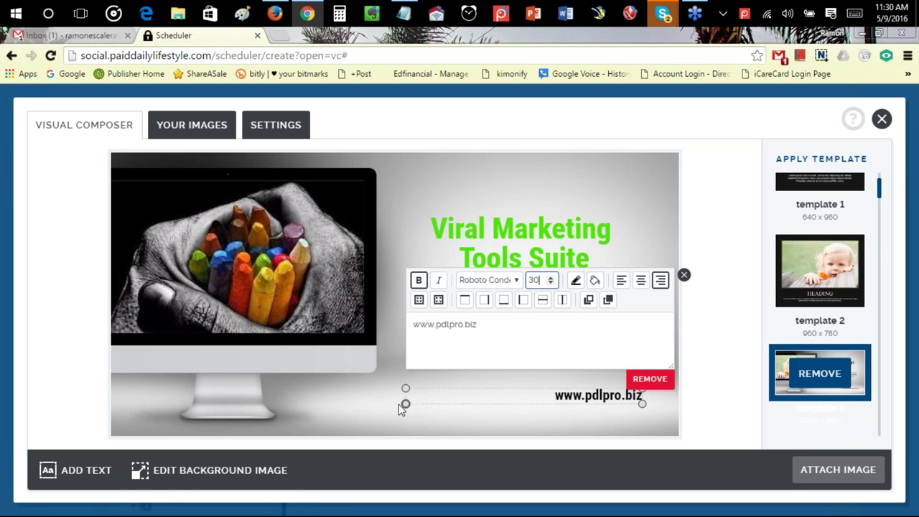
pyautogui.moveTo(406, 404); pyautogui.dragTo(550, 410)
pyautogui.moveTo(606, 403); pyautogui.dragTo(504, 408)
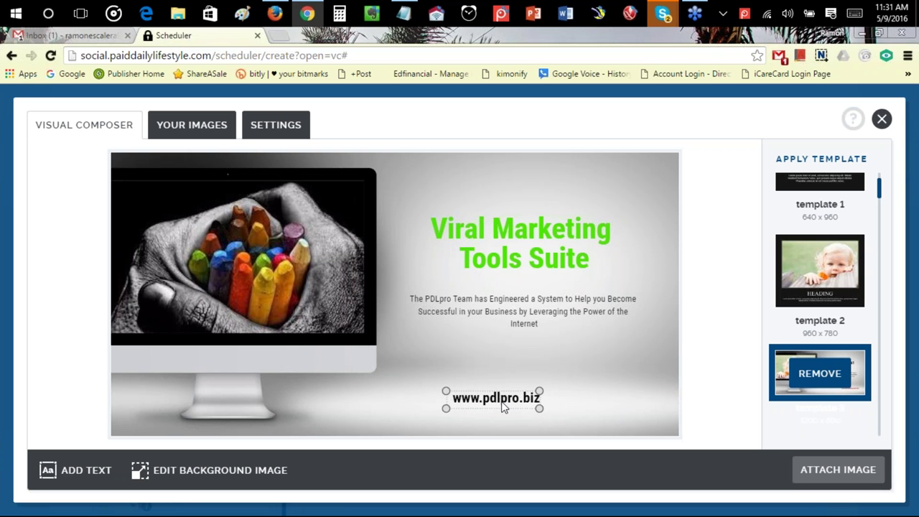
pyautogui.click(657, 217)
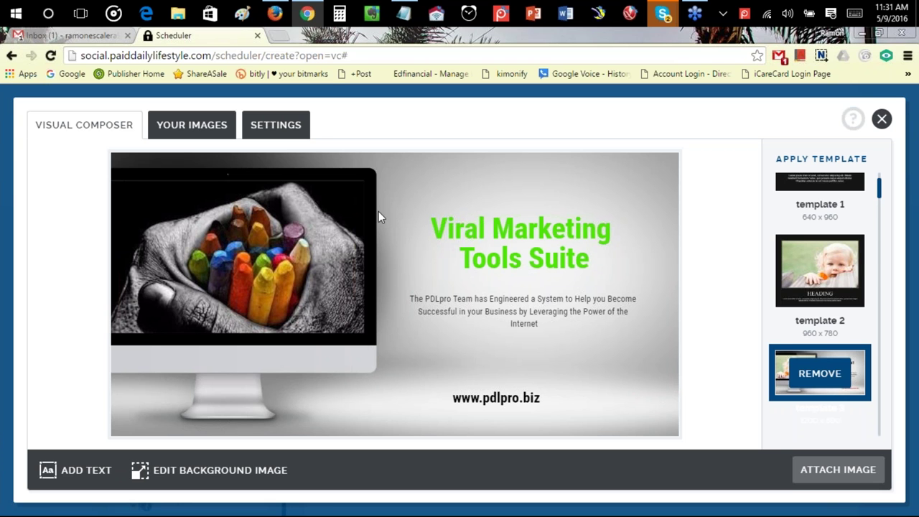
# Step: Search Google for "TLC TEA Products" in a new browser tab
pyautogui.click(280, 37)
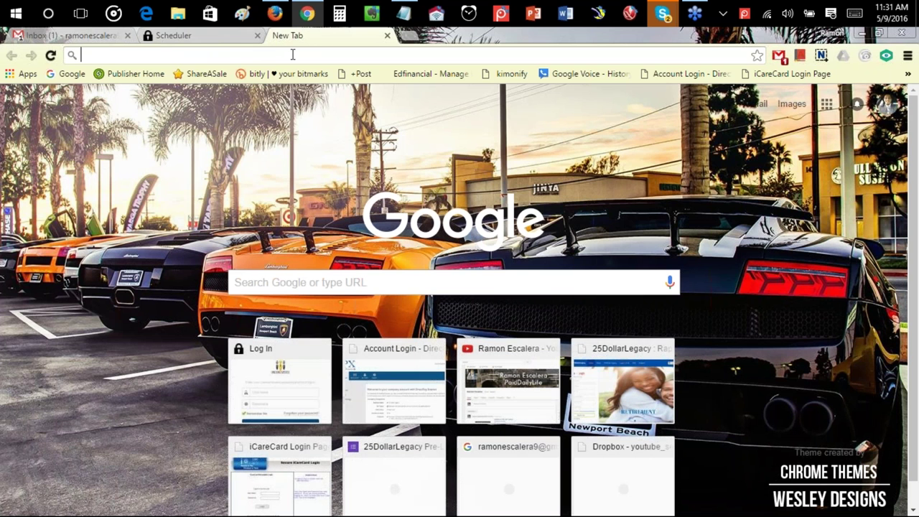
pyautogui.write('TL')
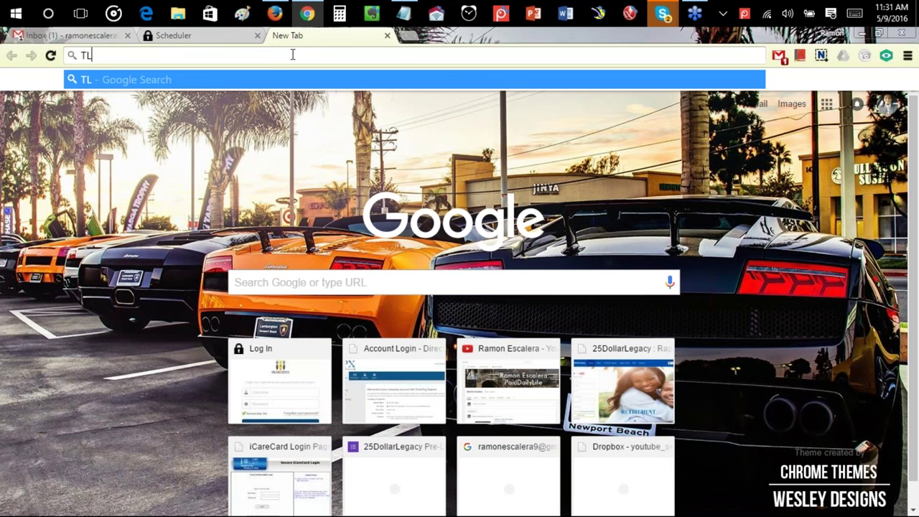
pyautogui.write('C Products')
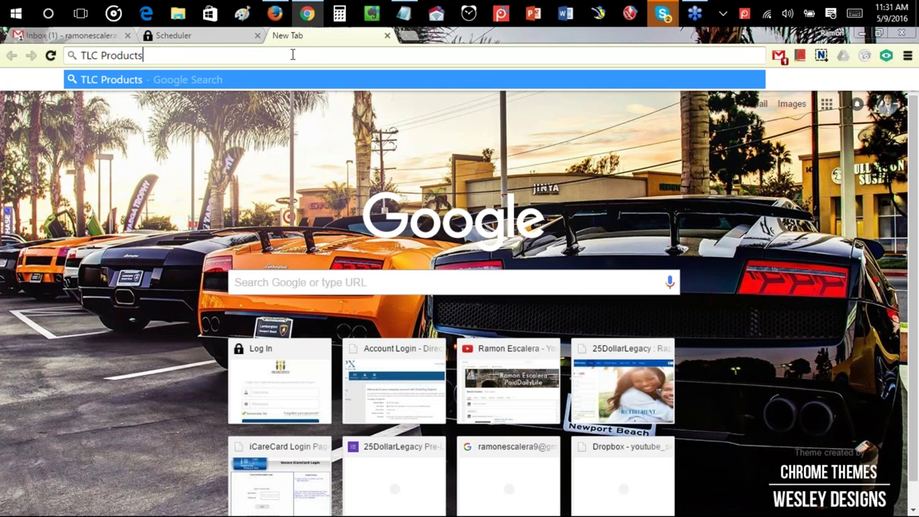
pyautogui.hotkey('ctrl', 'Left')
pyautogui.write('TEA')
pyautogui.press('Return')
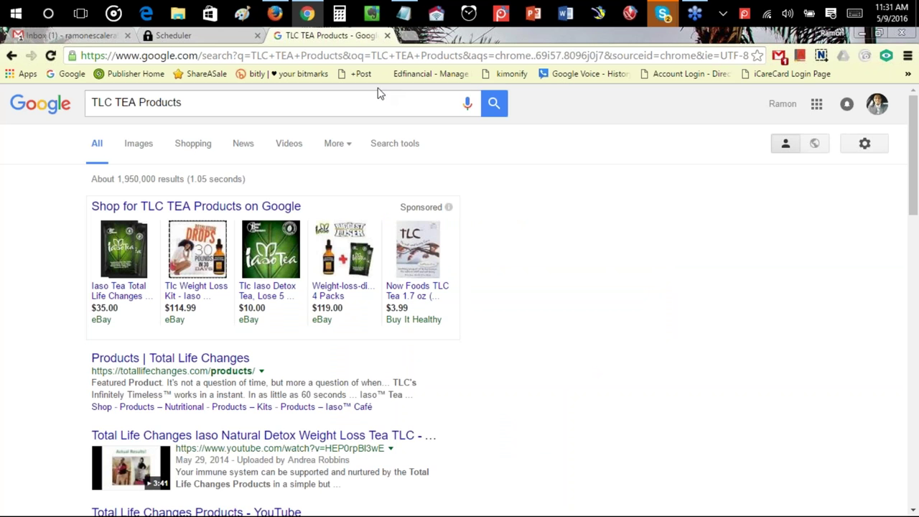
# Step: Check the shopping results for the tea products, and return to the general web results
pyautogui.click(191, 208)
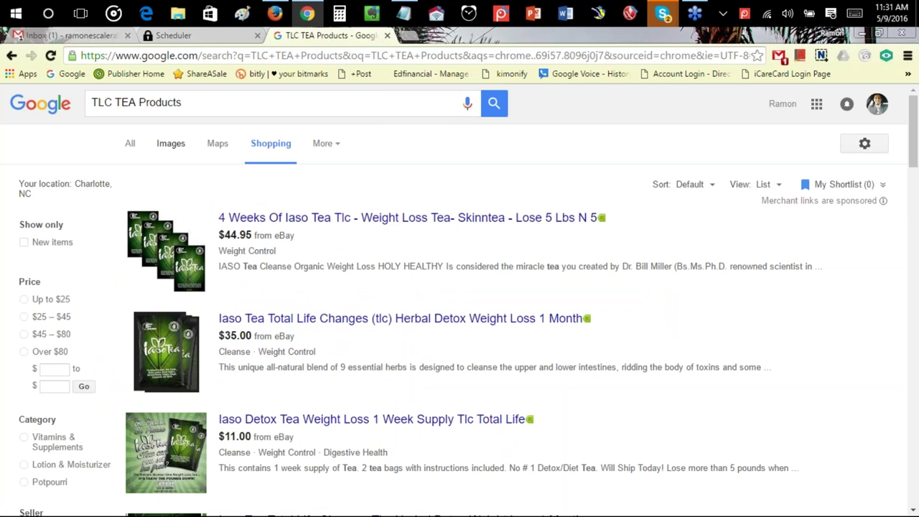
pyautogui.click(132, 146)
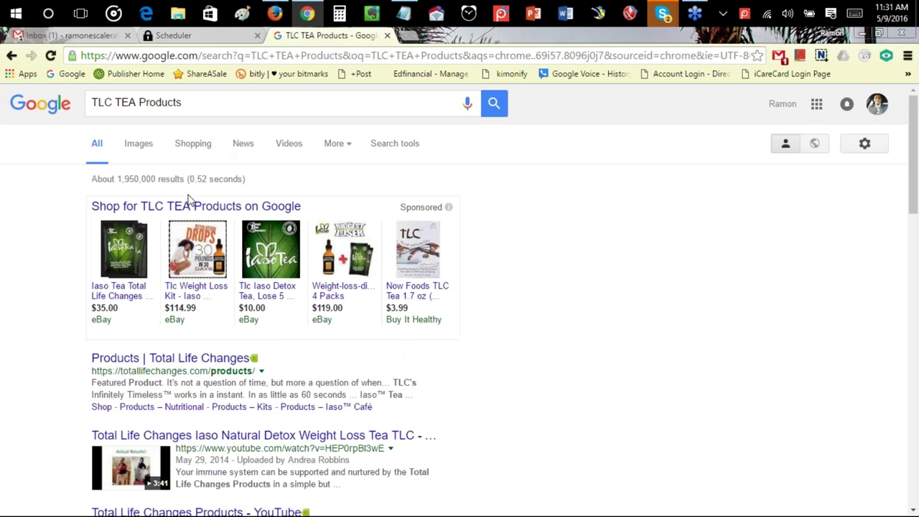
pyautogui.scroll(-1, 208, 259)
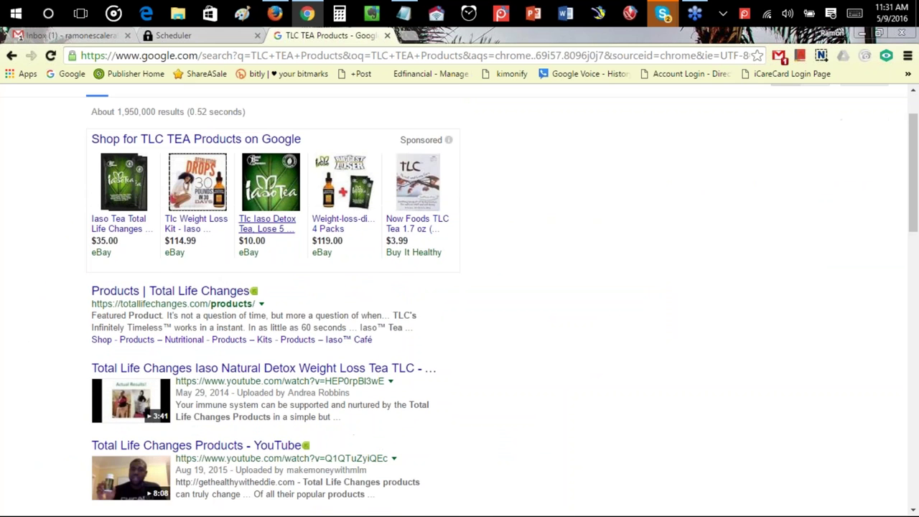
pyautogui.scroll(1, 269, 223)
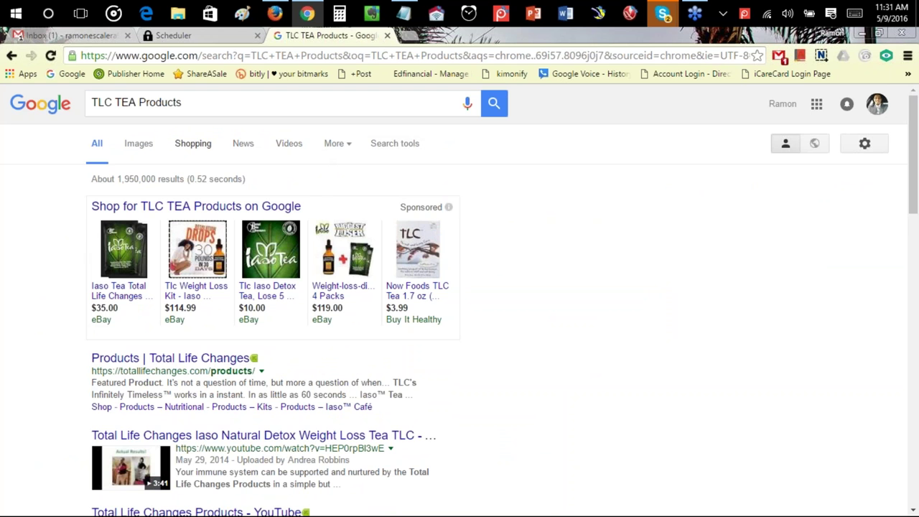
# Step: Switch to the image results for "TLC TEA Products" and browse through the product pictures
pyautogui.click(136, 147)
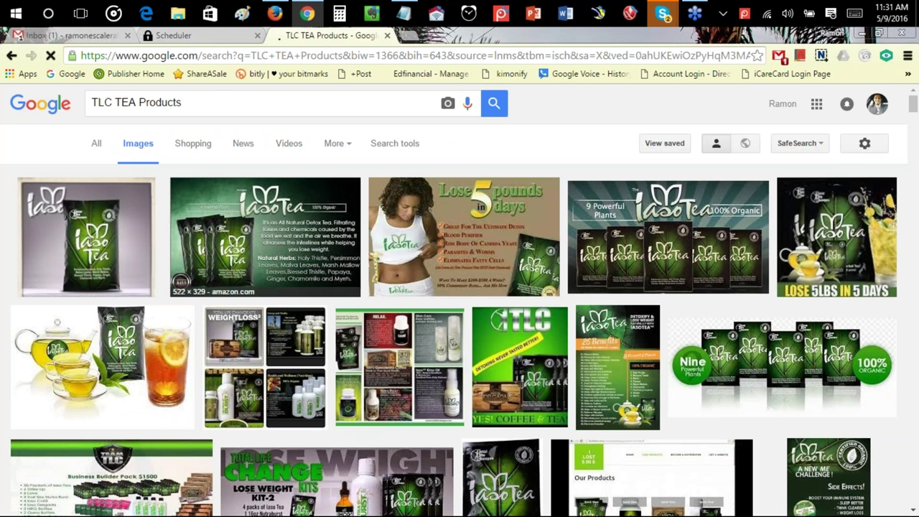
pyautogui.scroll(-2, 567, 371)
pyautogui.scroll(-4, 567, 372)
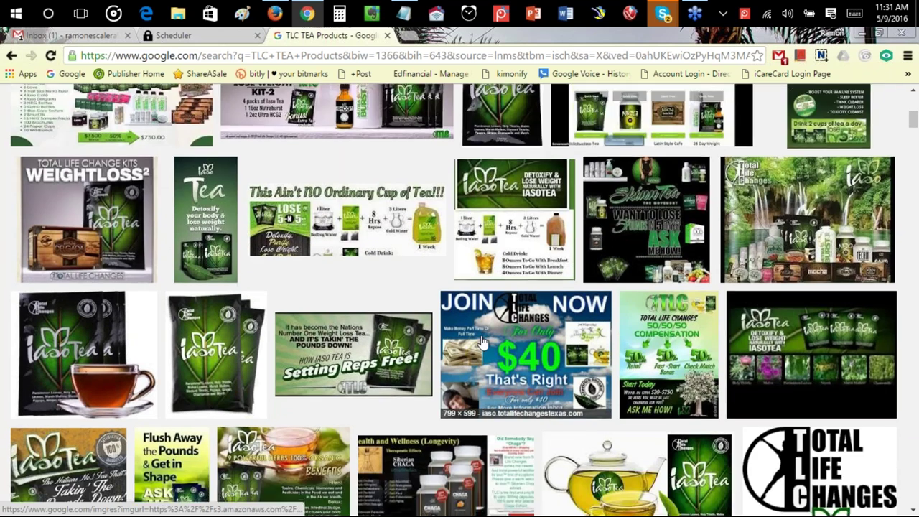
pyautogui.scroll(-2, 483, 343)
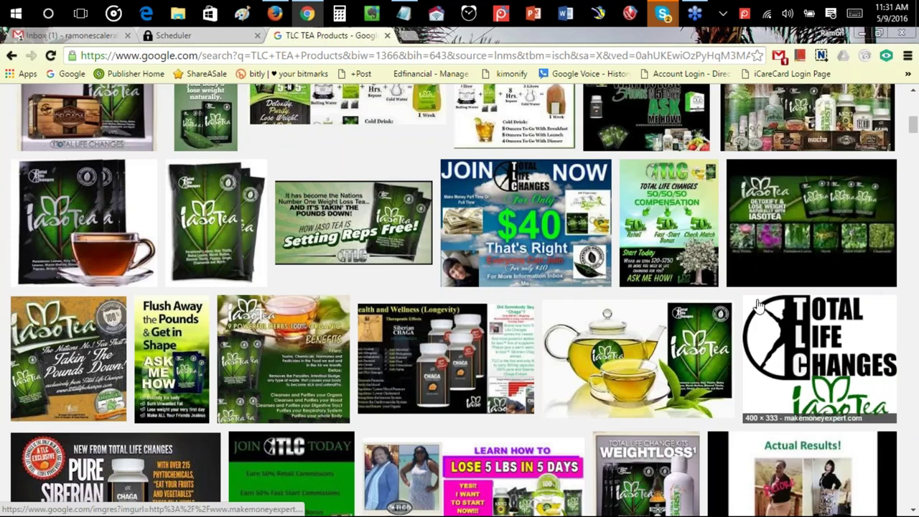
pyautogui.scroll(-3, 456, 323)
pyautogui.scroll(-4, 456, 323)
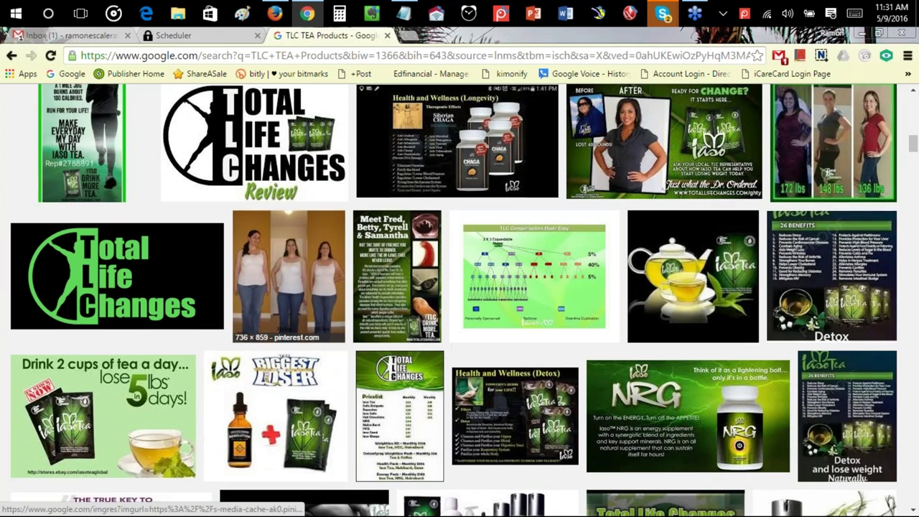
pyautogui.scroll(-3, 376, 309)
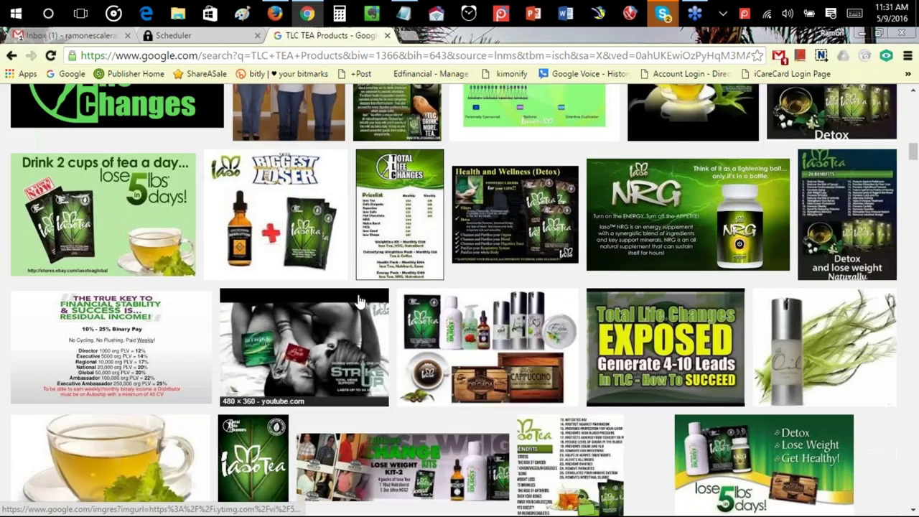
pyautogui.scroll(-4, 375, 308)
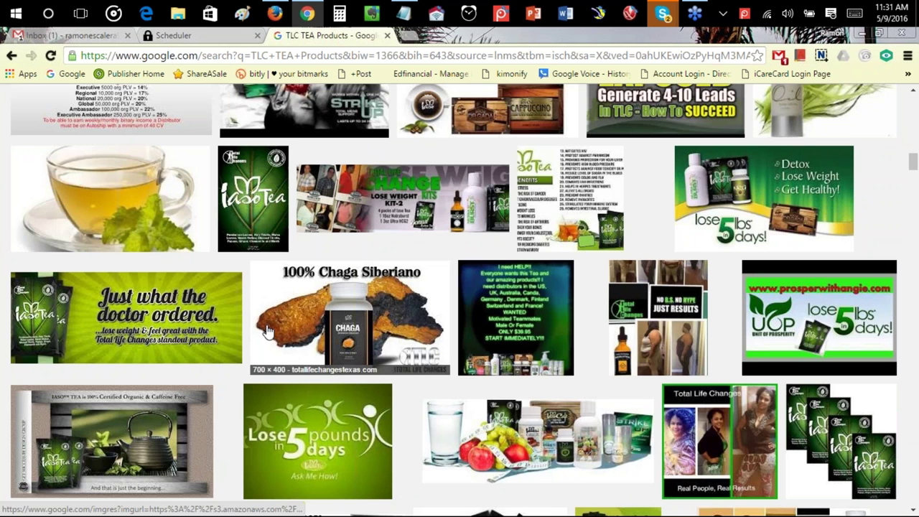
# Step: Save the teacup with mint leaves image from the results to the Pictures folder as TLC (65).jpg
pyautogui.scroll(1, 137, 223)
pyautogui.click(140, 270)
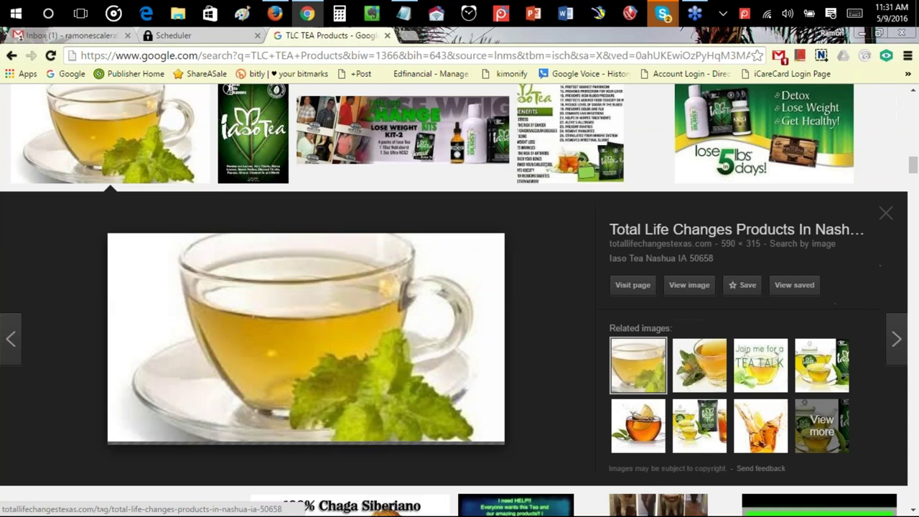
pyautogui.rightClick(372, 314)
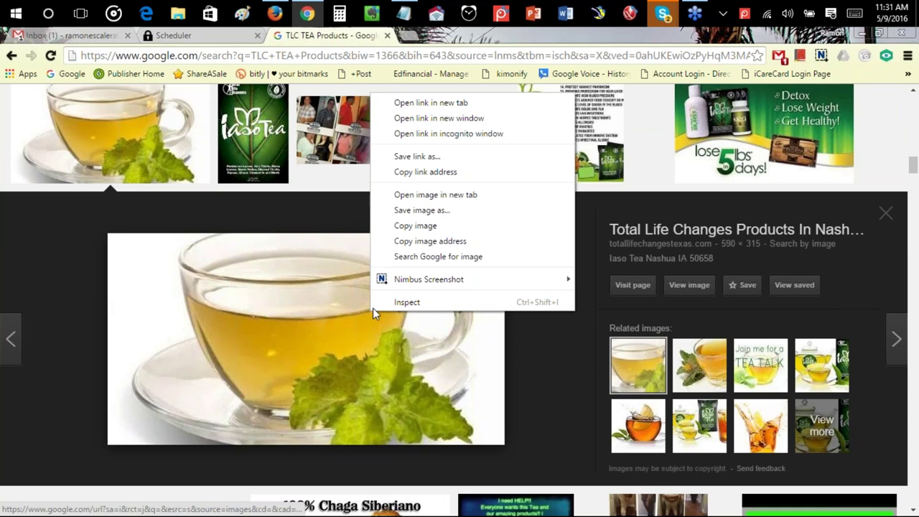
pyautogui.click(466, 216)
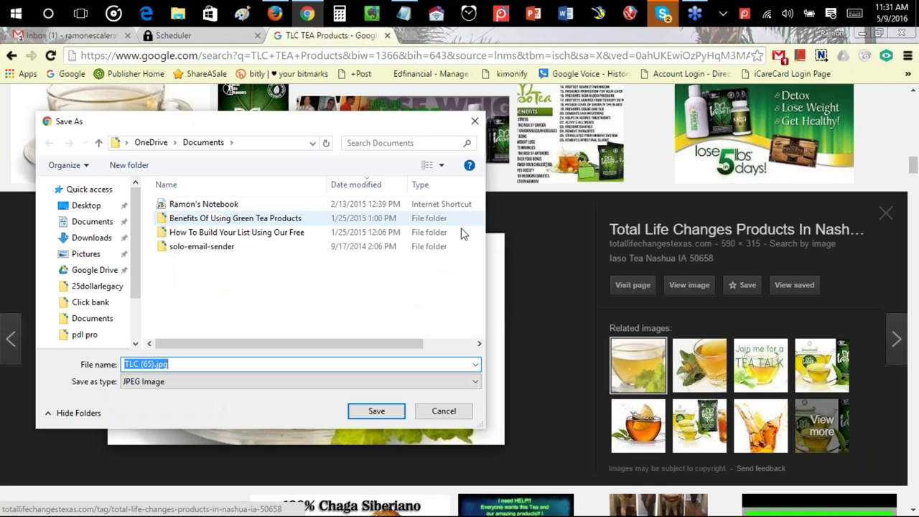
pyautogui.click(86, 254)
pyautogui.click(207, 365)
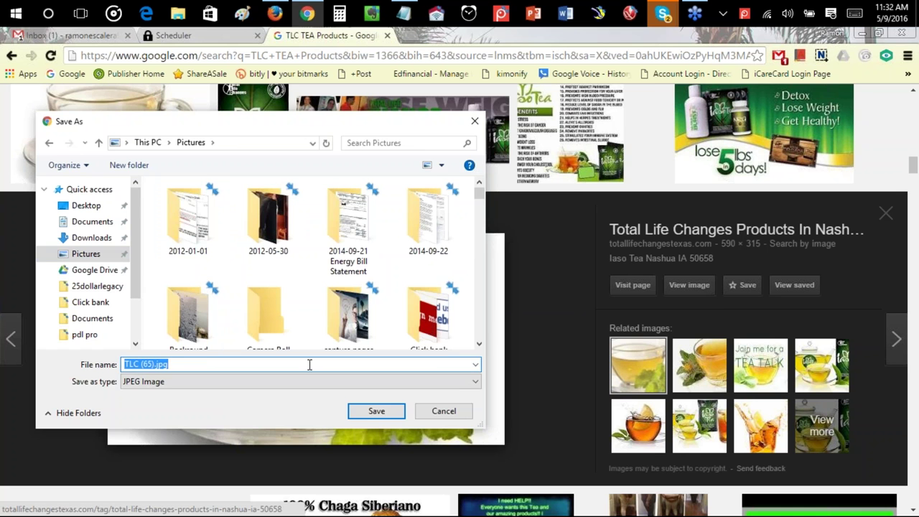
pyautogui.click(377, 411)
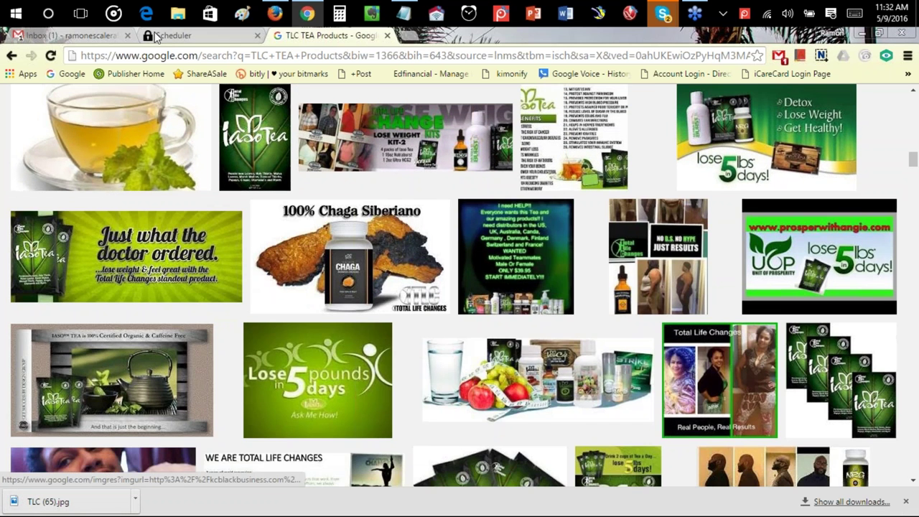
# Step: Return to the Scheduler and attach the finished Viral Marketing Tools Suite graphic to the message
pyautogui.click(166, 35)
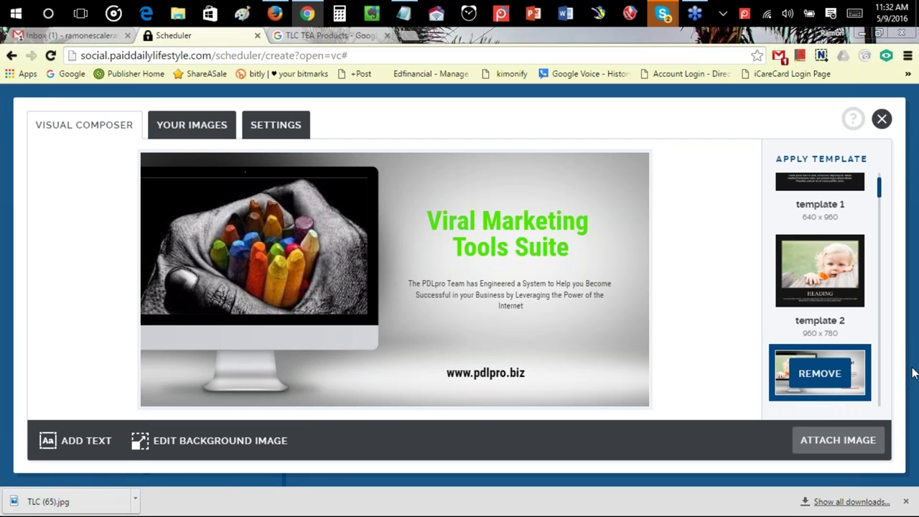
pyautogui.moveTo(913, 372); pyautogui.dragTo(917, 329)
pyautogui.click(801, 444)
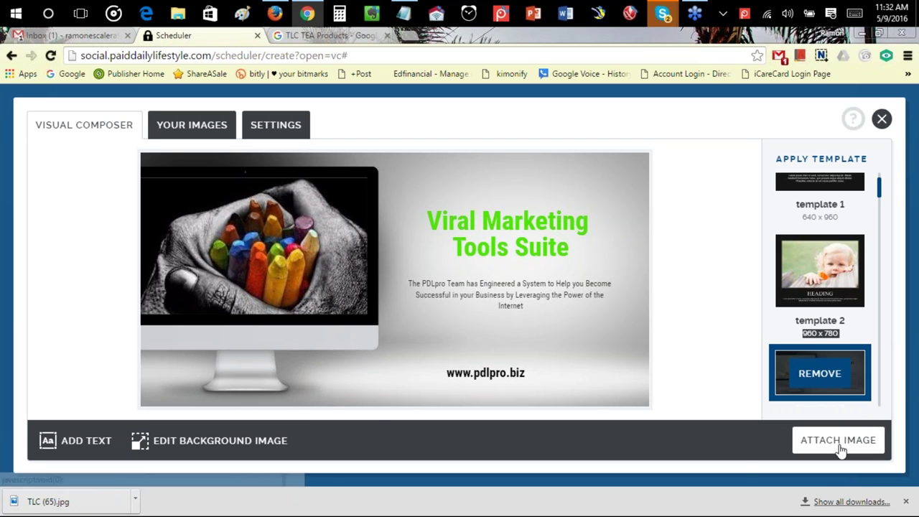
pyautogui.scroll(-3, 278, 251)
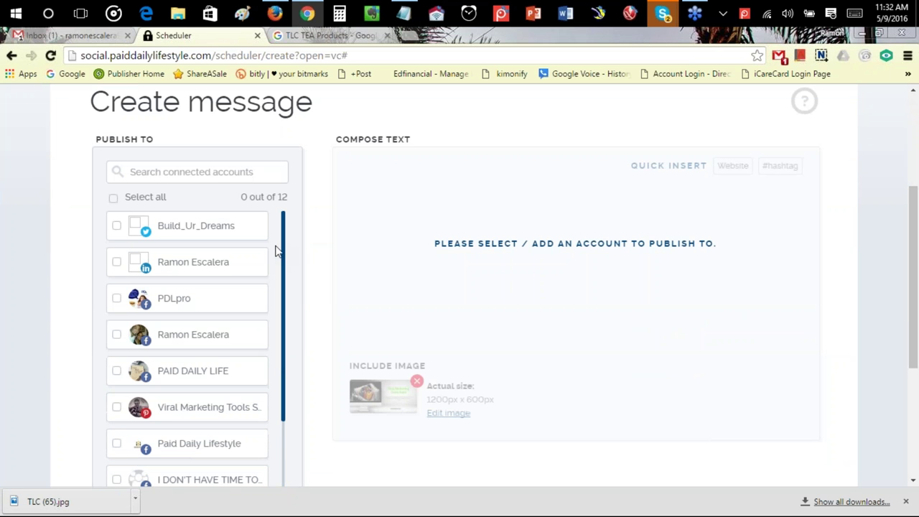
# Step: Reopen the Visual Composer with a blank canvas and upload TLC (65).jpg from the Pictures folder
pyautogui.scroll(2, 567, 180)
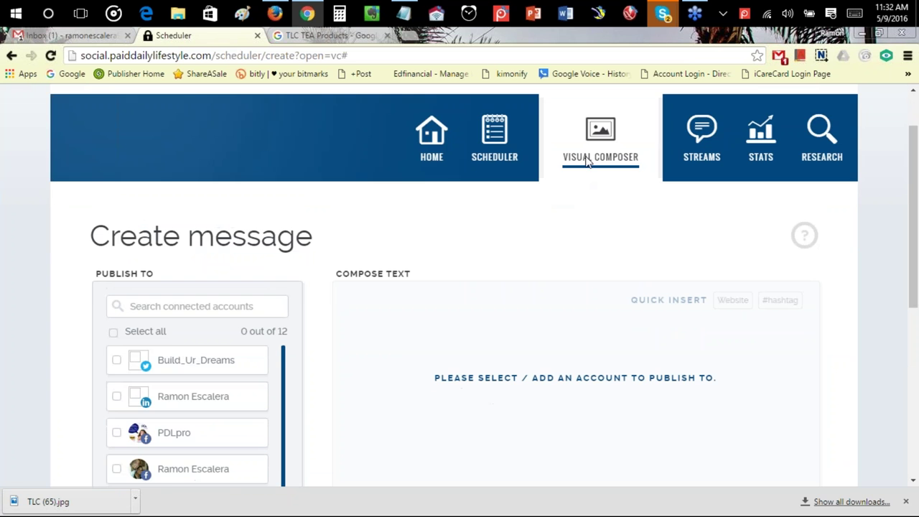
pyautogui.click(610, 171)
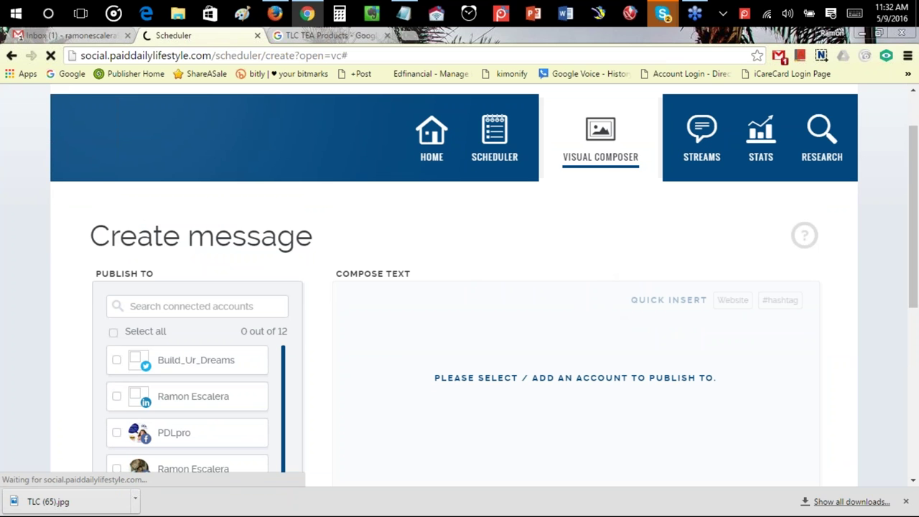
pyautogui.click(906, 502)
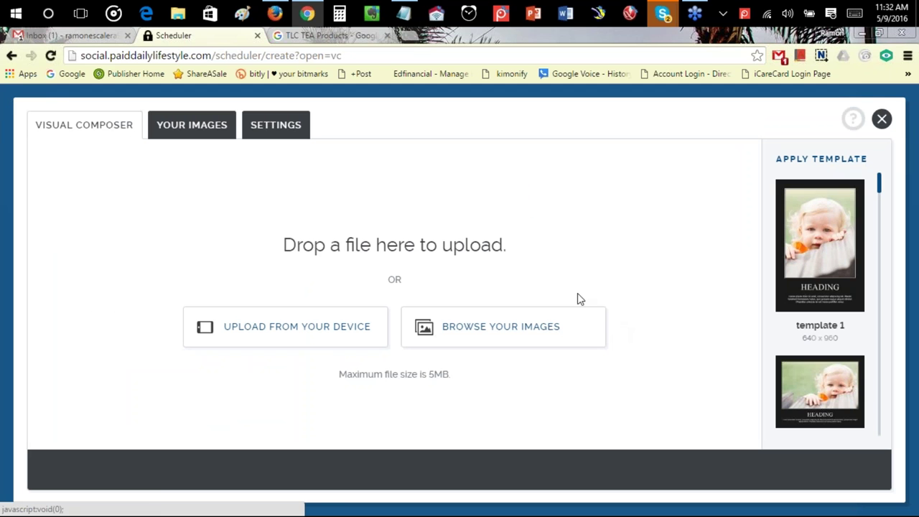
pyautogui.click(290, 326)
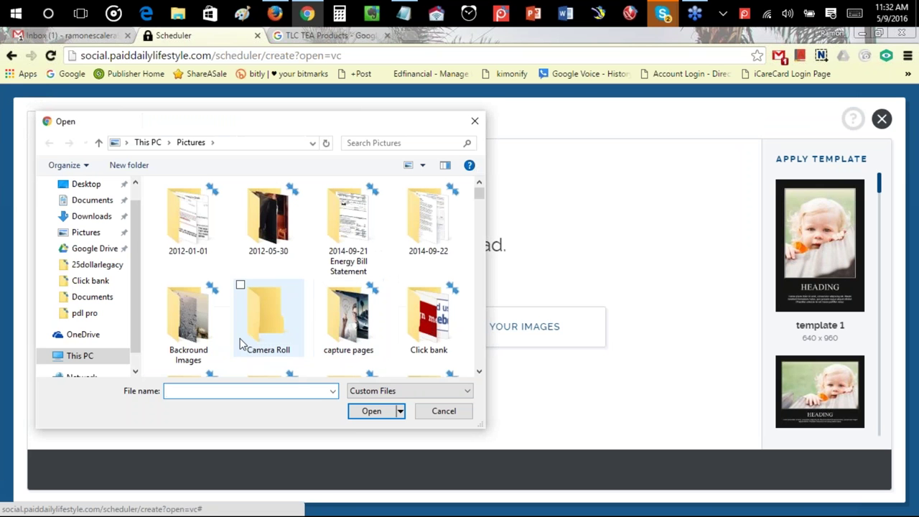
pyautogui.click(83, 235)
pyautogui.click(242, 390)
pyautogui.write('tl')
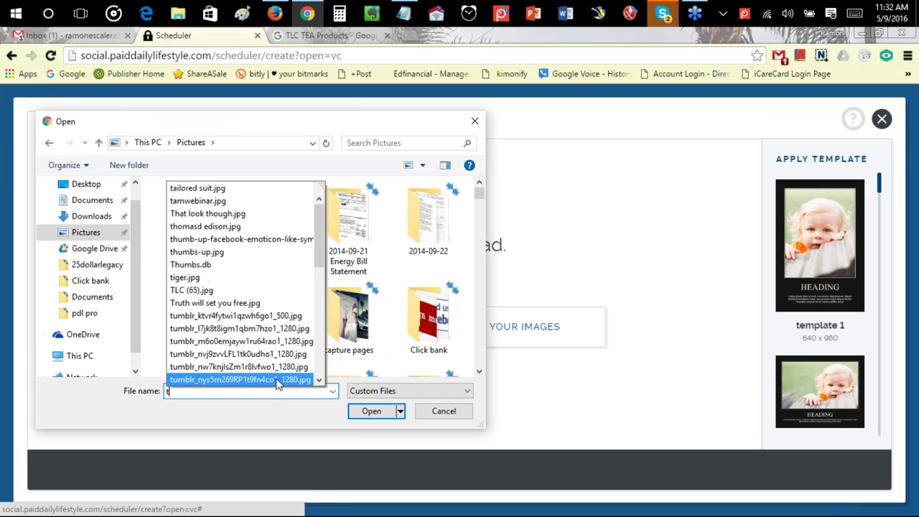
pyautogui.click(248, 406)
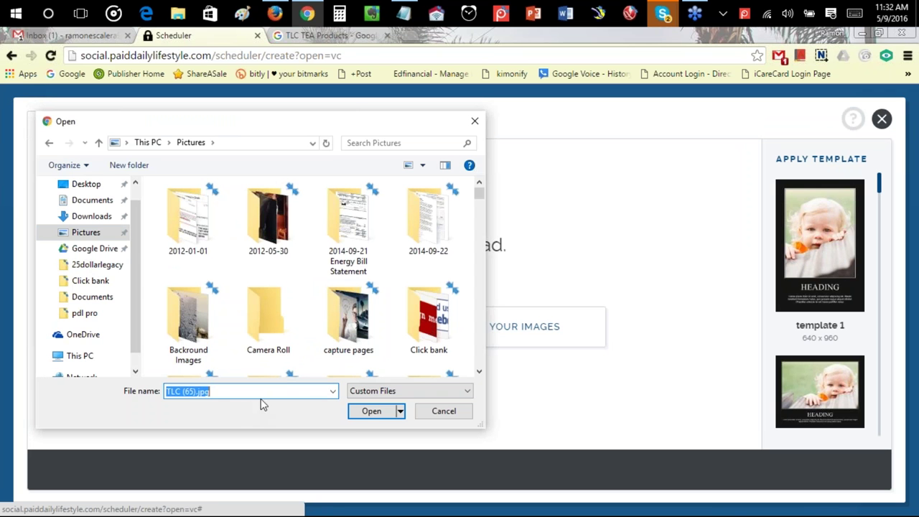
pyautogui.click(366, 412)
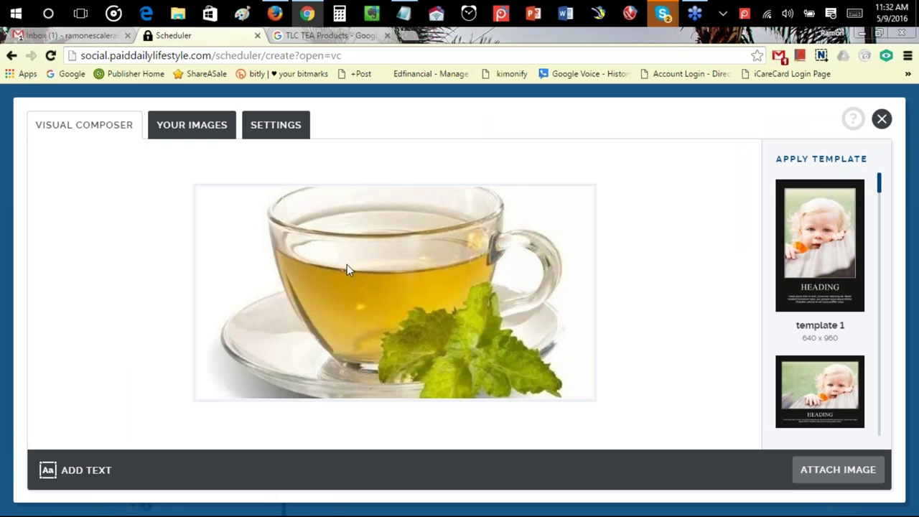
# Step: Add a text box over the upper-left part of the teacup image and colour its text green, #37b132
pyautogui.click(67, 474)
pyautogui.moveTo(389, 301); pyautogui.dragTo(298, 239)
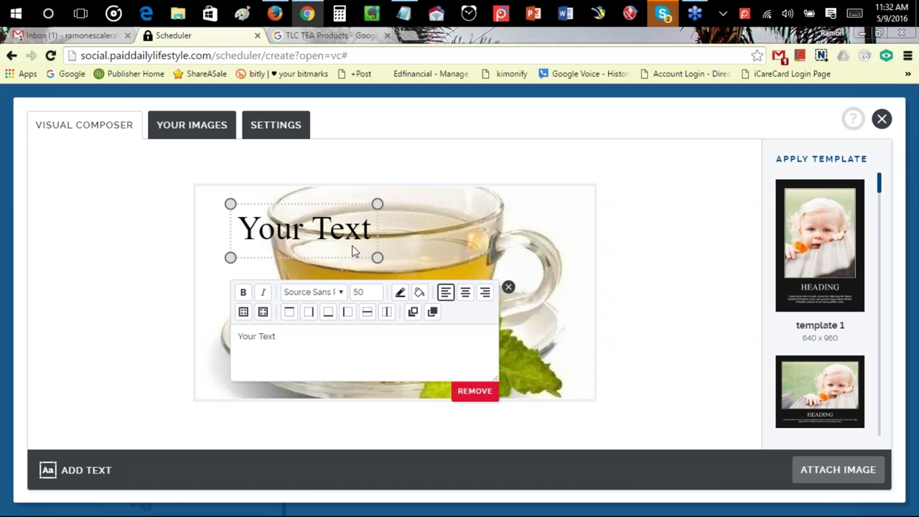
pyautogui.click(400, 293)
pyautogui.moveTo(514, 318); pyautogui.dragTo(517, 344)
pyautogui.click(495, 320)
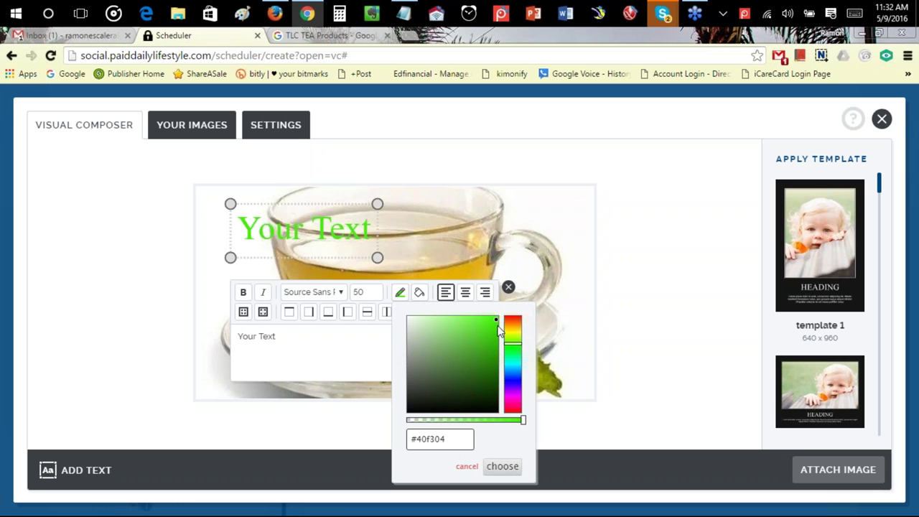
pyautogui.click(514, 348)
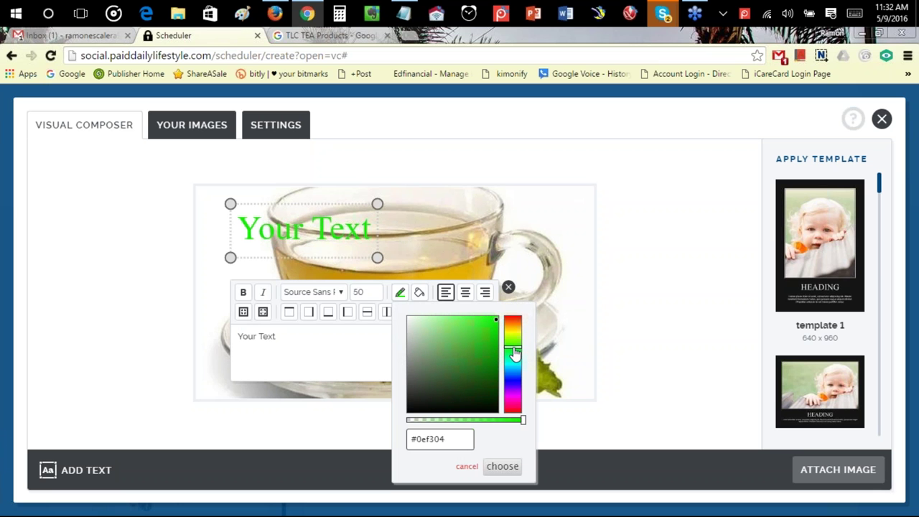
pyautogui.moveTo(493, 323); pyautogui.dragTo(471, 345)
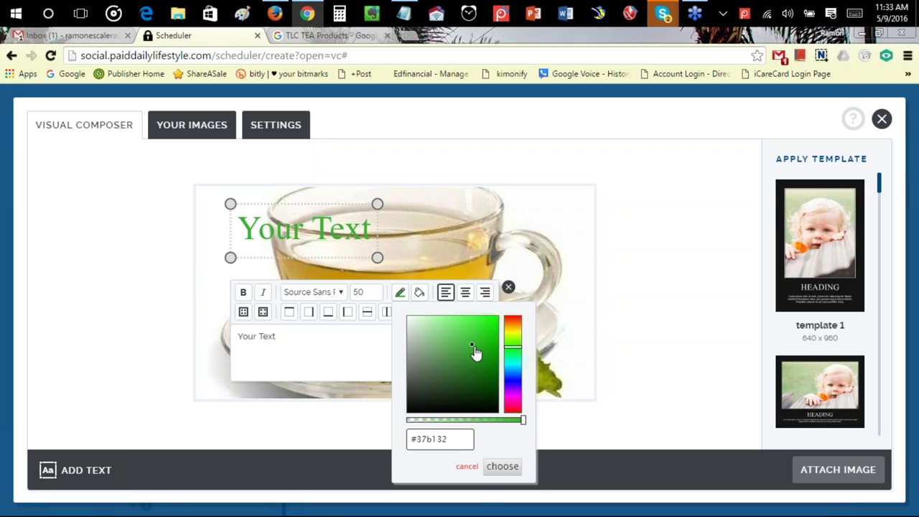
pyautogui.click(503, 466)
# Step: Replace the placeholder wording in the green text box with "NEW PRODUCT JUST IN"
pyautogui.moveTo(276, 339); pyautogui.dragTo(240, 342)
pyautogui.click(242, 343)
pyautogui.doubleClick(260, 339)
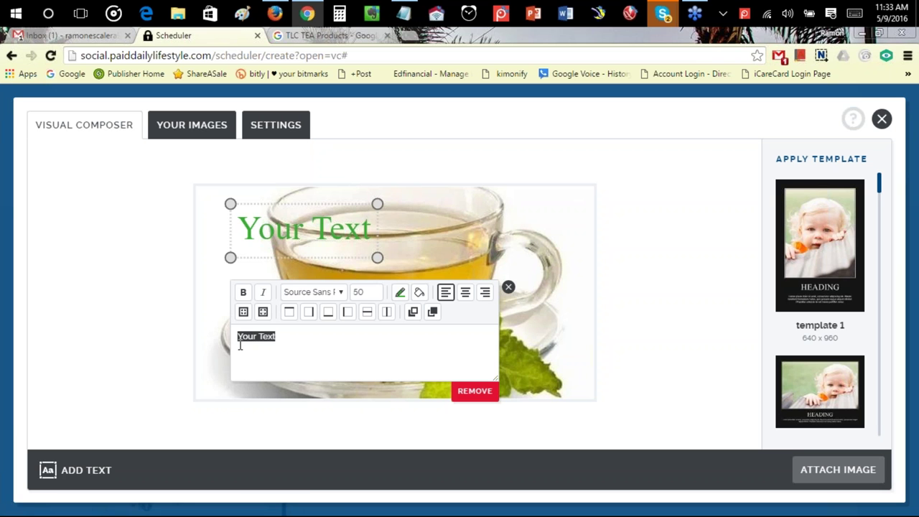
pyautogui.write('NEW')
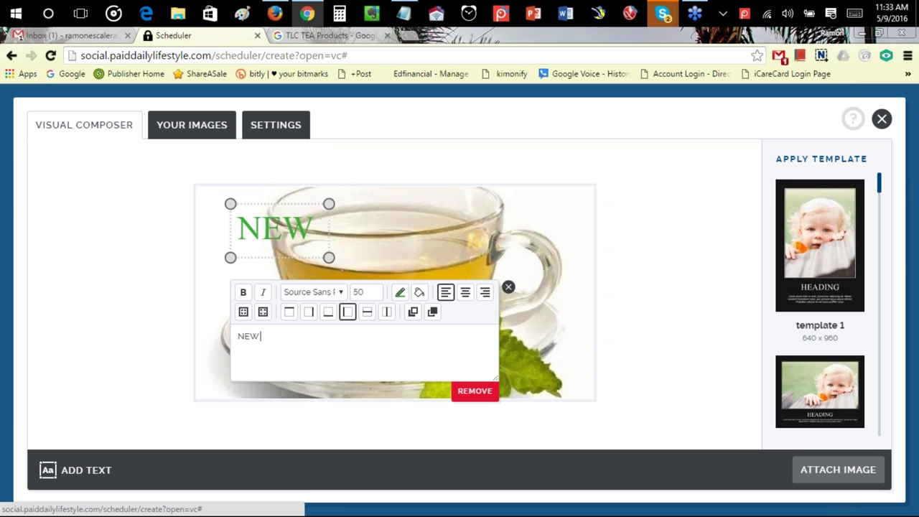
pyautogui.write(' PRODUCT J')
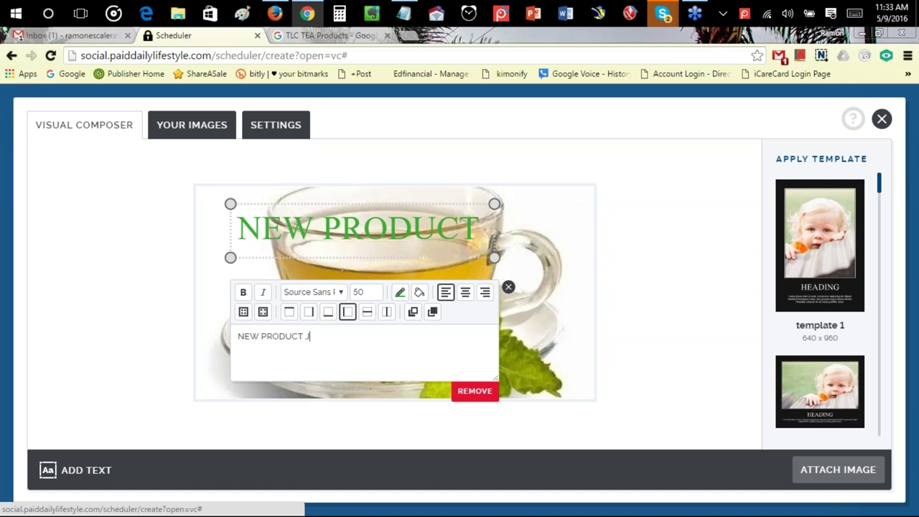
pyautogui.write('UST IN')
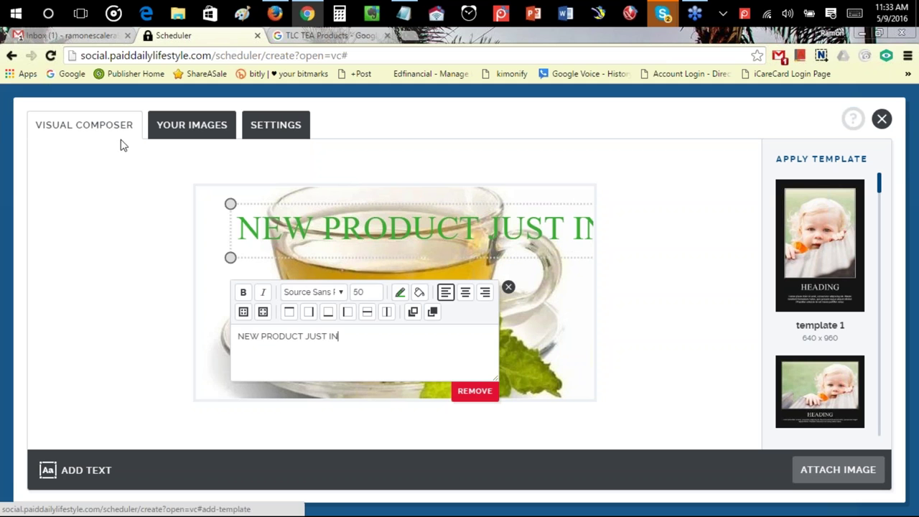
# Step: Move the "NEW PRODUCT JUST IN" text down to the middle of the tea cup image
pyautogui.click(427, 205)
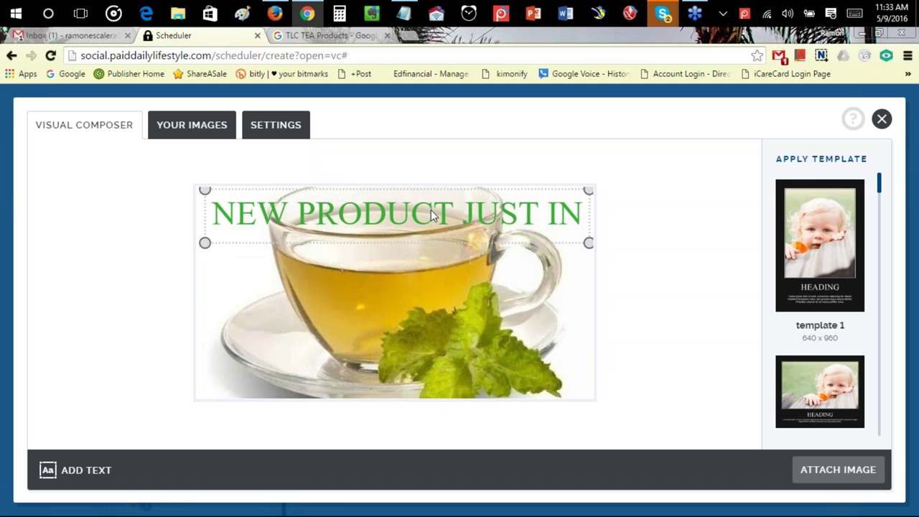
pyautogui.click(430, 210)
pyautogui.click(482, 273)
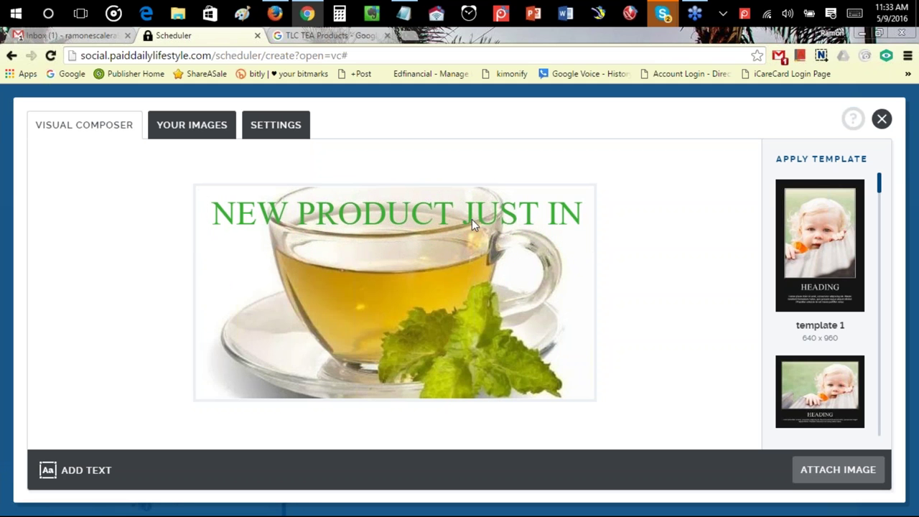
pyautogui.moveTo(413, 218); pyautogui.dragTo(409, 290)
pyautogui.click(408, 290)
pyautogui.click(543, 243)
pyautogui.moveTo(476, 288); pyautogui.dragTo(475, 279)
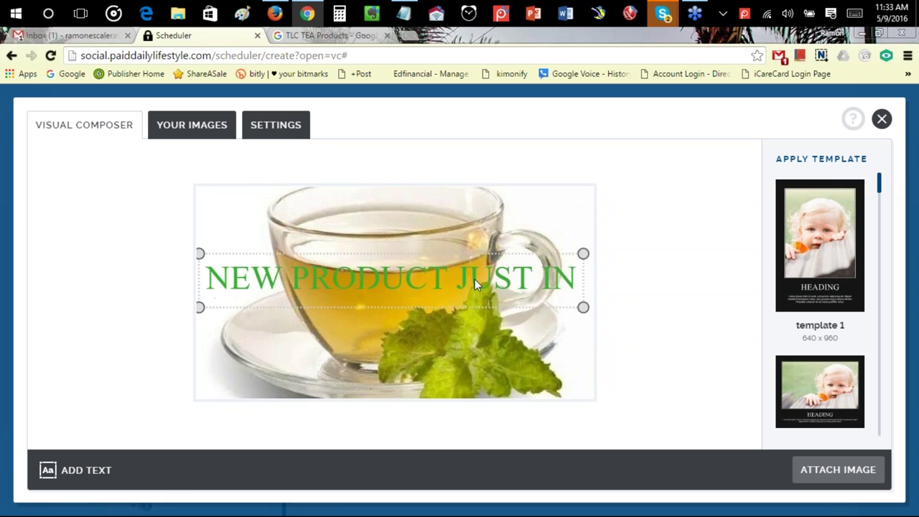
# Step: Give the heading text box a black background fill at low opacity
pyautogui.click(387, 328)
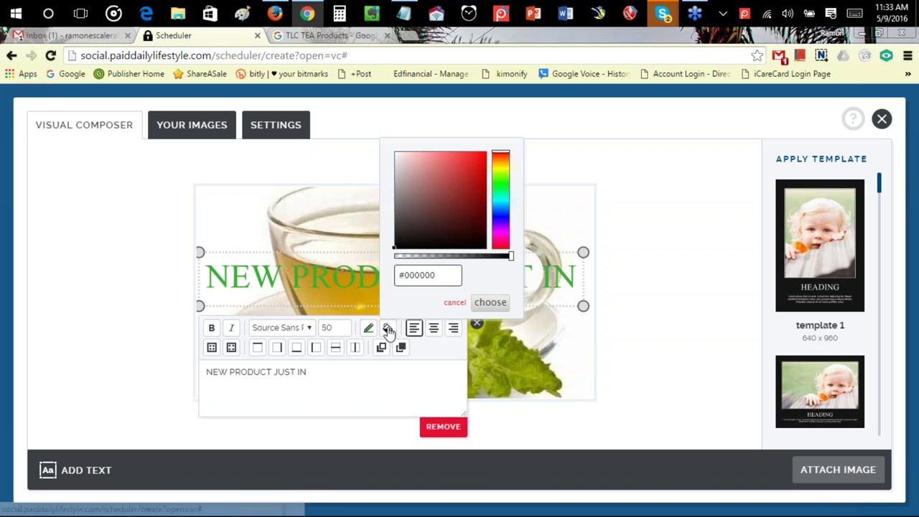
pyautogui.moveTo(508, 257); pyautogui.dragTo(408, 266)
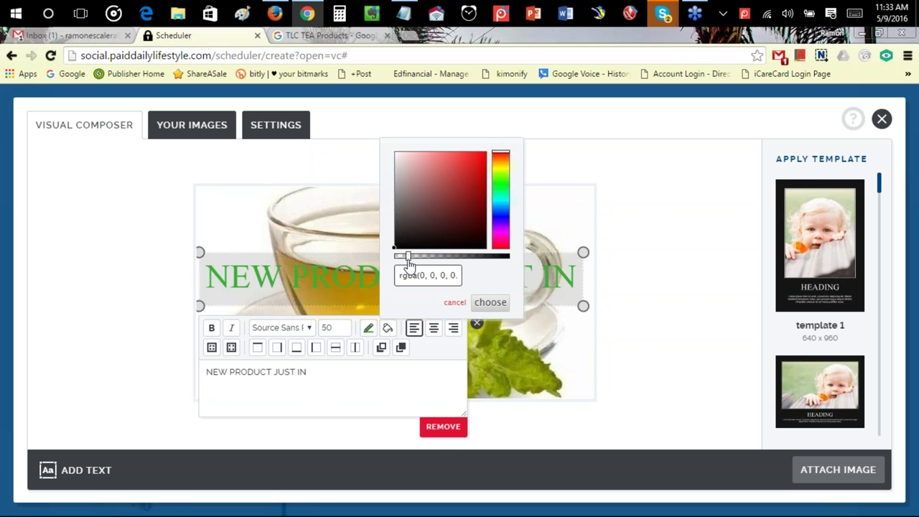
pyautogui.click(491, 302)
pyautogui.click(524, 339)
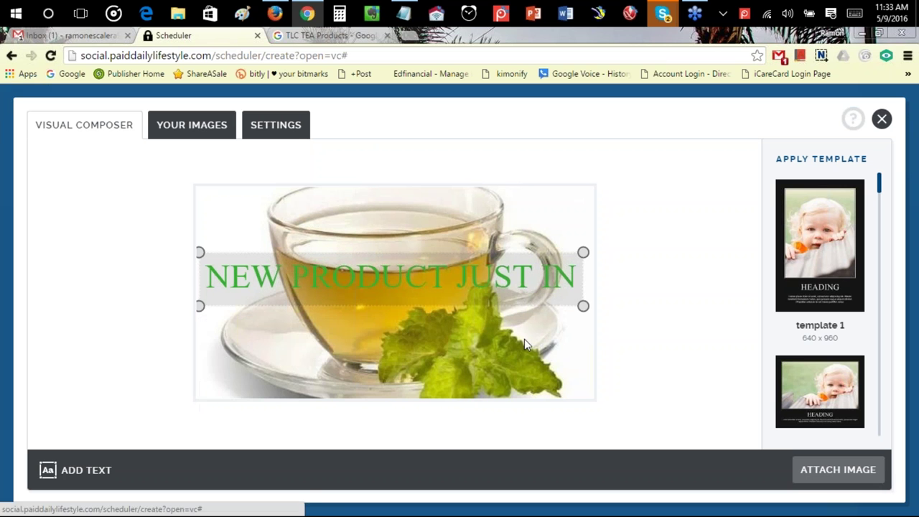
# Step: Stretch the heading text box across the full width of the image and centre its text
pyautogui.click(581, 305)
pyautogui.click(591, 308)
pyautogui.click(598, 313)
pyautogui.click(598, 312)
pyautogui.click(238, 304)
pyautogui.moveTo(206, 311); pyautogui.dragTo(174, 316)
pyautogui.click(391, 273)
pyautogui.click(427, 329)
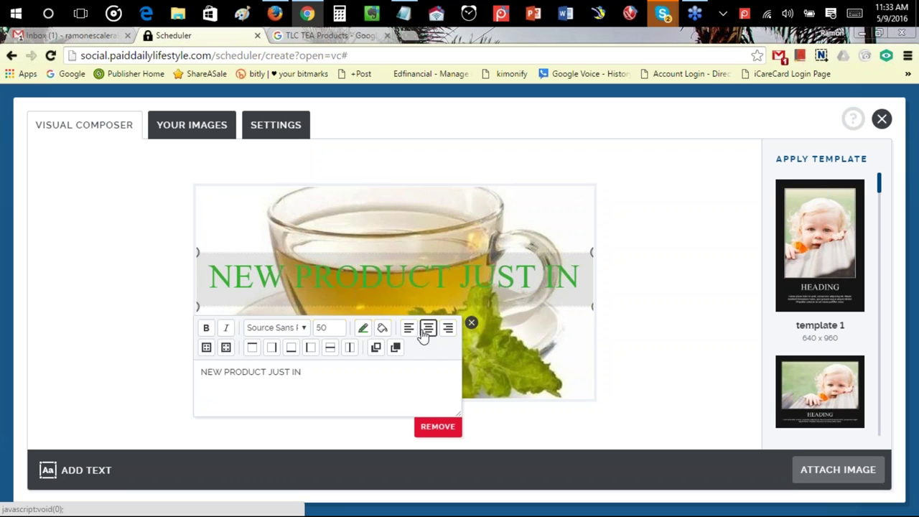
pyautogui.click(578, 259)
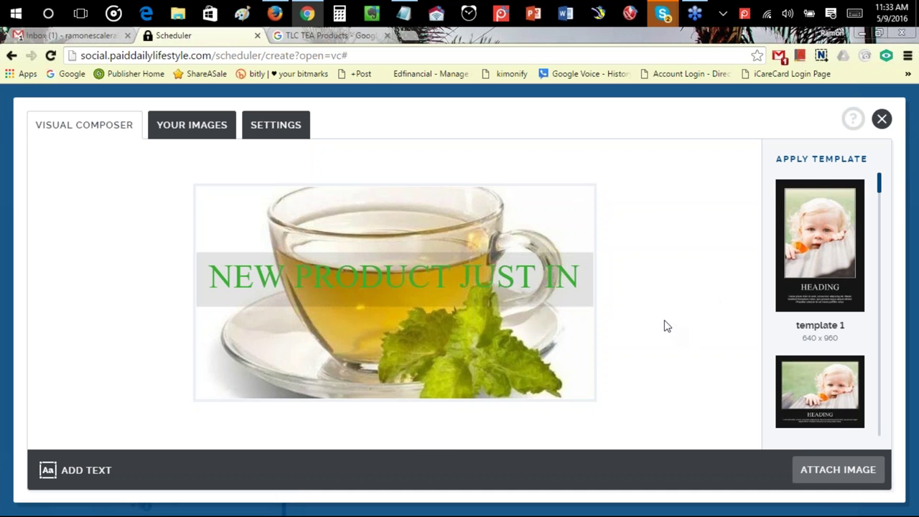
# Step: Raise the opacity of the heading banner's black background slightly to make it darker
pyautogui.click(391, 293)
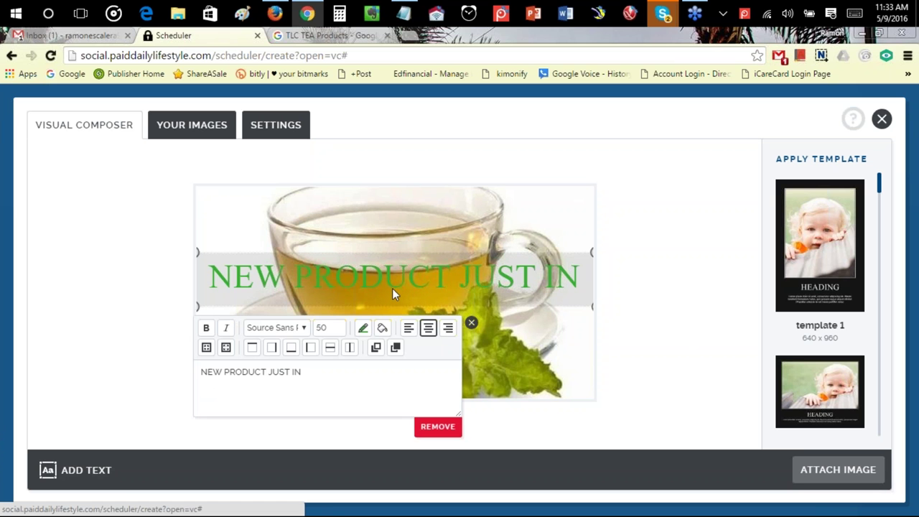
pyautogui.click(381, 329)
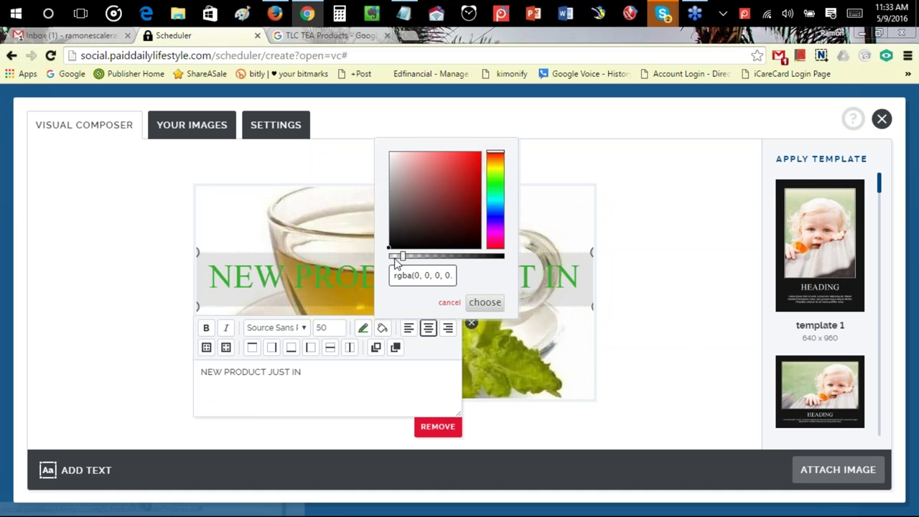
pyautogui.moveTo(402, 258); pyautogui.dragTo(413, 258)
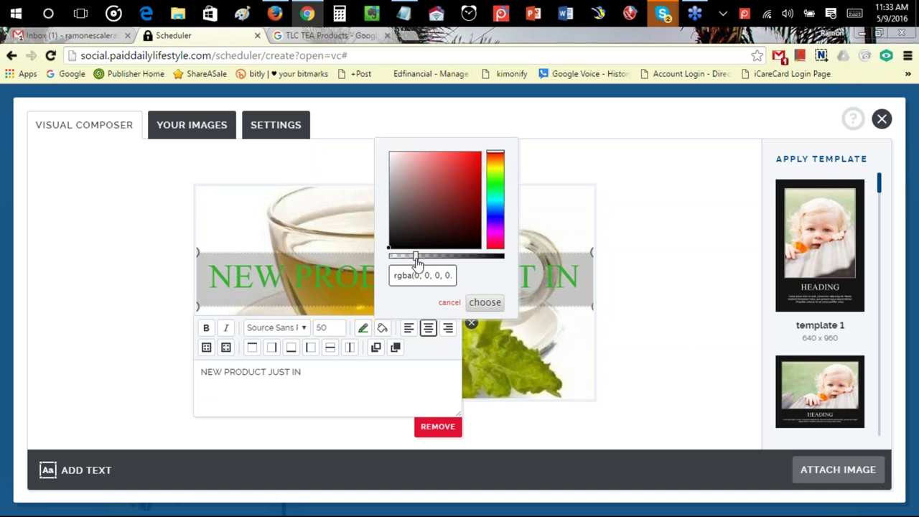
pyautogui.click(483, 303)
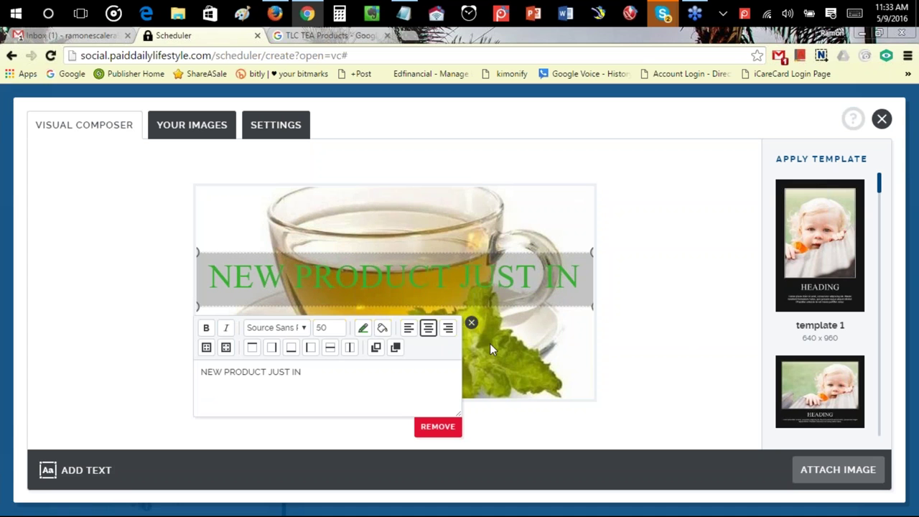
pyautogui.click(471, 322)
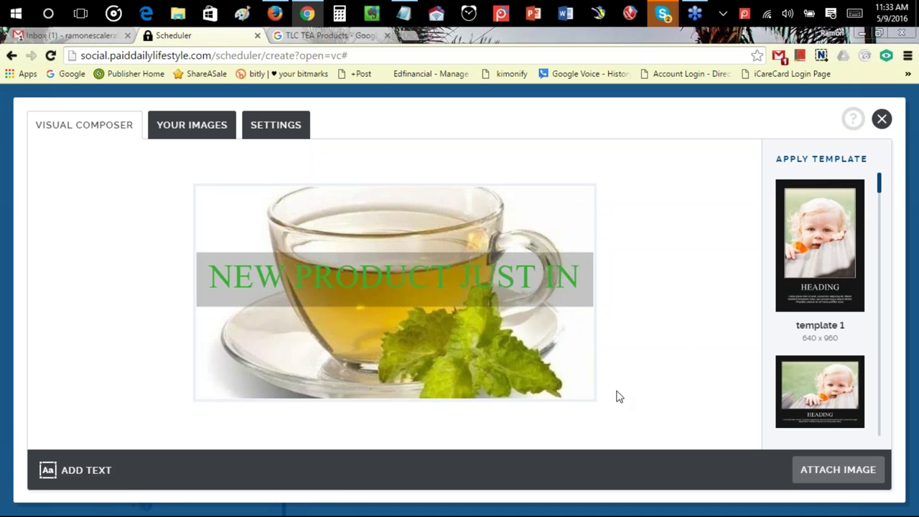
pyautogui.click(209, 295)
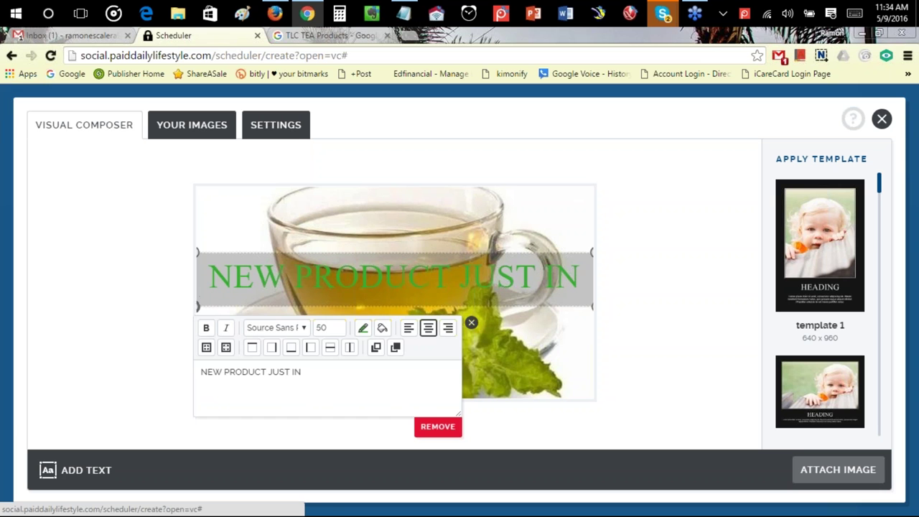
pyautogui.click(559, 335)
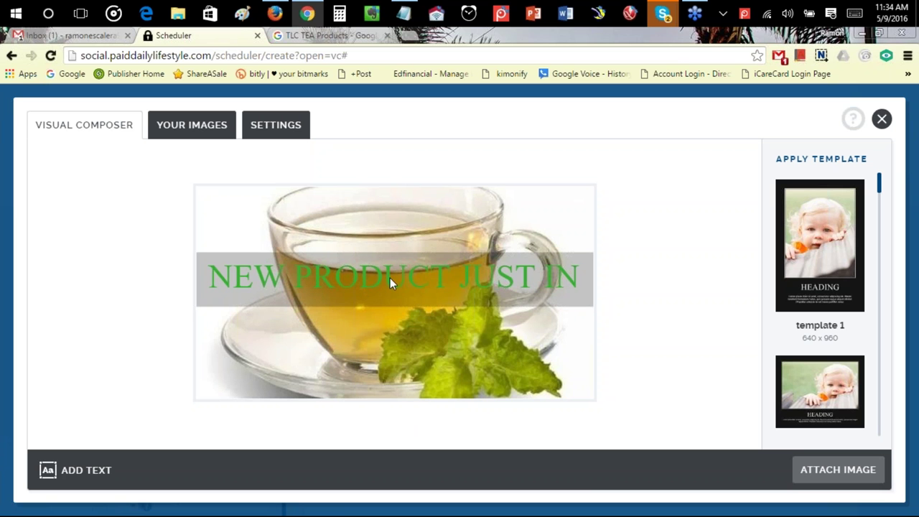
# Step: Add a second text box just below the heading banner and fill its background with #604747
pyautogui.click(91, 471)
pyautogui.moveTo(349, 302); pyautogui.dragTo(286, 338)
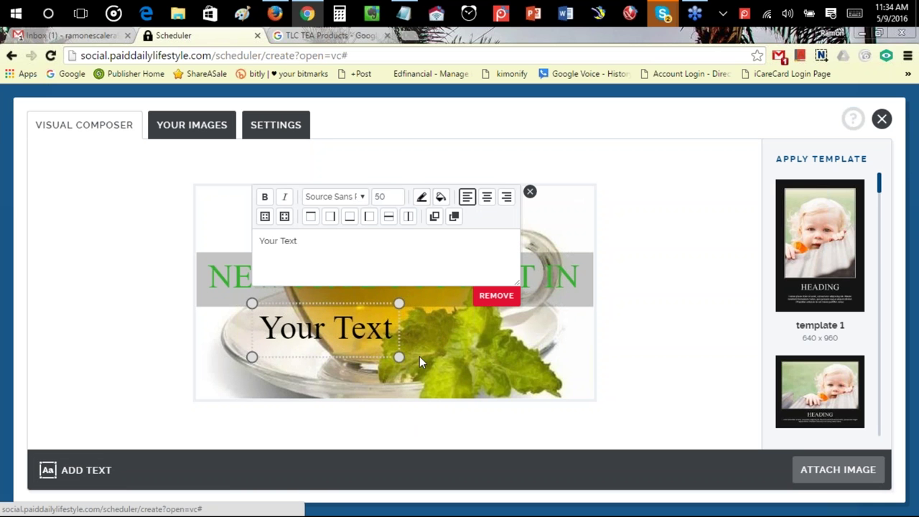
pyautogui.click(441, 196)
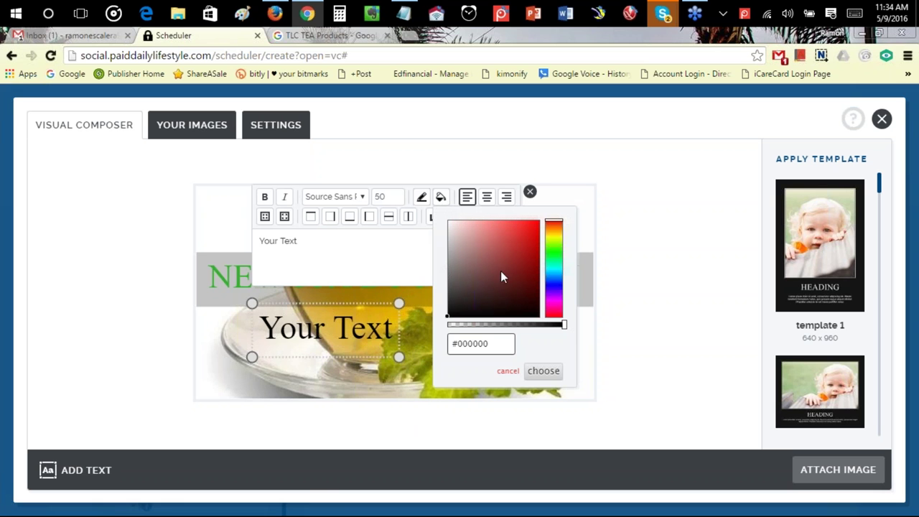
pyautogui.click(448, 316)
pyautogui.moveTo(515, 257)
pyautogui.mouseDown()
pyautogui.moveTo(515, 236)
pyautogui.moveTo(454, 224)
pyautogui.moveTo(478, 260)
pyautogui.mouseUp()
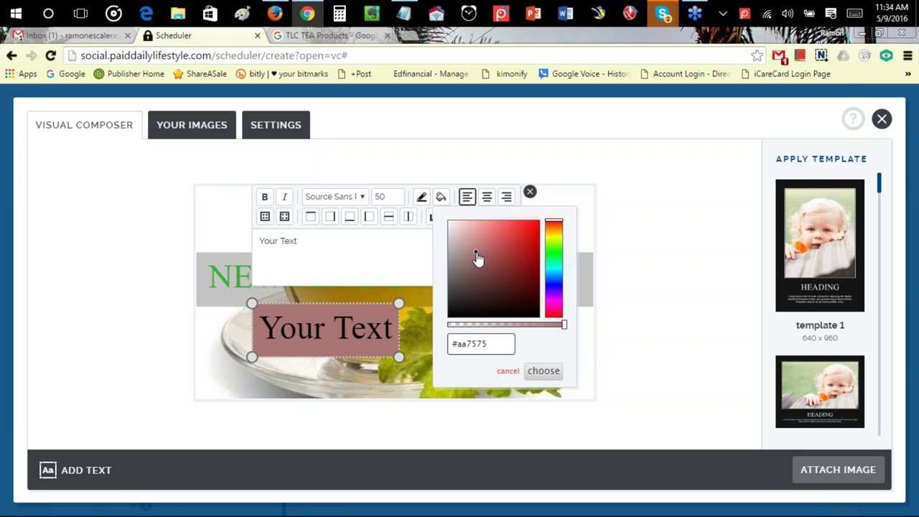
pyautogui.moveTo(478, 260); pyautogui.dragTo(470, 280)
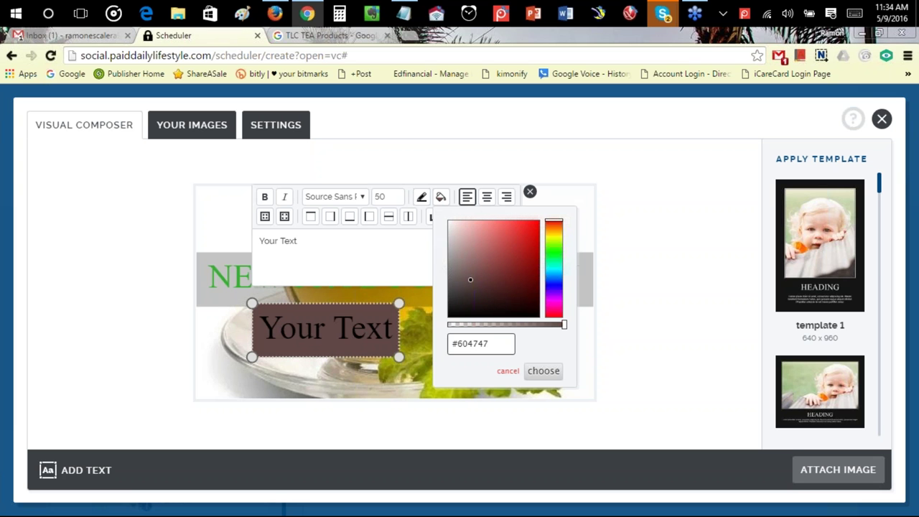
pyautogui.click(572, 202)
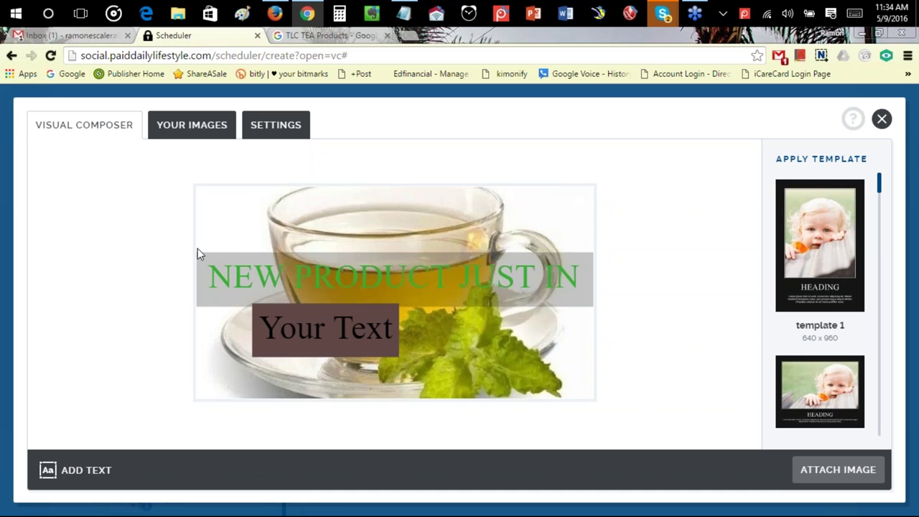
# Step: Clear the placeholder text from the second text box and set its background colour to #bcf808
pyautogui.click(336, 334)
pyautogui.moveTo(298, 241); pyautogui.dragTo(248, 244)
pyautogui.press('BackSpace')
pyautogui.click(441, 198)
pyautogui.moveTo(555, 245); pyautogui.dragTo(557, 241)
pyautogui.click(537, 223)
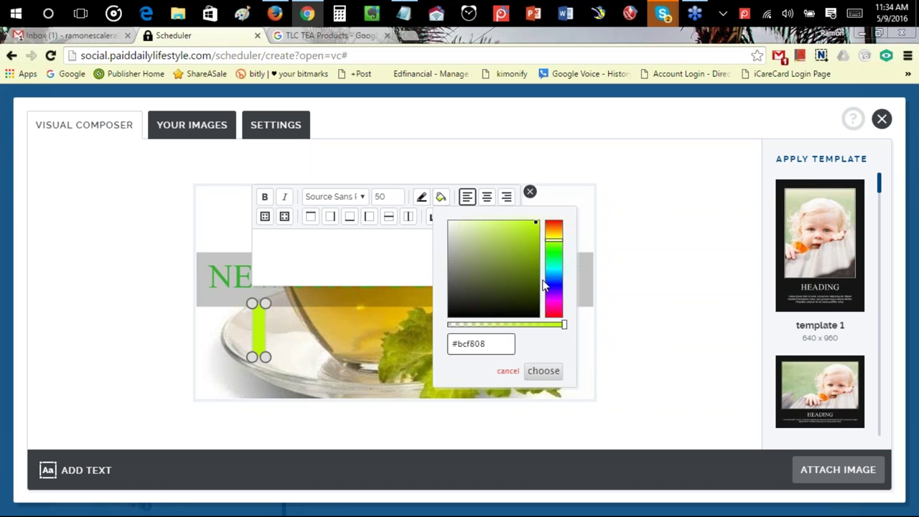
pyautogui.click(553, 373)
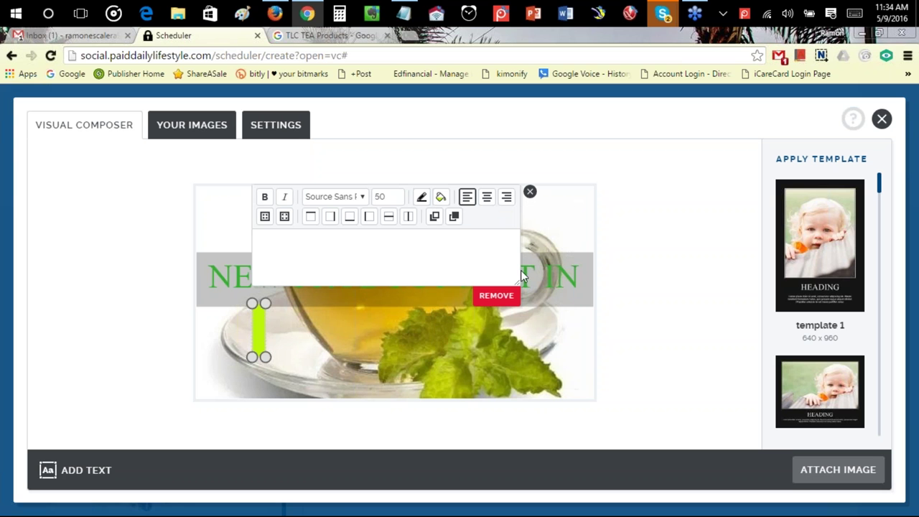
pyautogui.click(530, 192)
# Step: Reshape the lime green box into a thin line spanning the image along the heading banner's lower edge
pyautogui.click(258, 342)
pyautogui.moveTo(263, 355); pyautogui.dragTo(591, 318)
pyautogui.moveTo(251, 319); pyautogui.dragTo(195, 309)
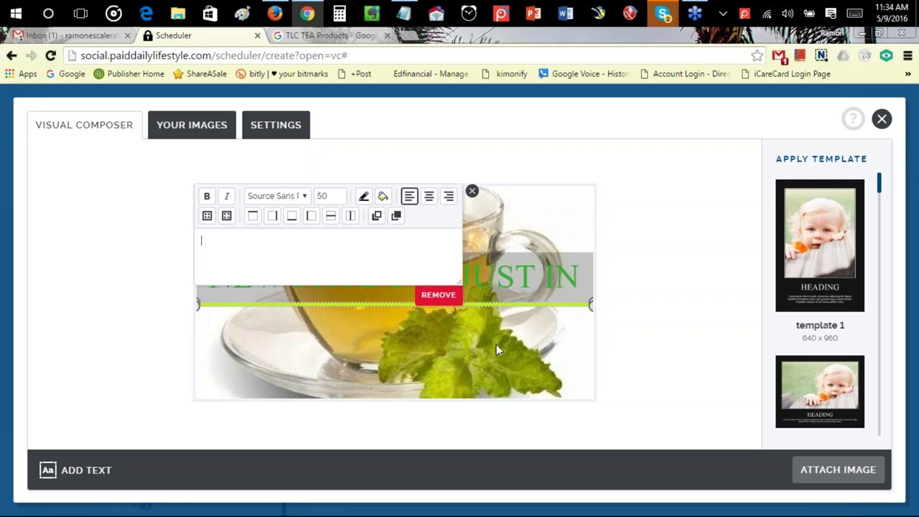
pyautogui.click(473, 193)
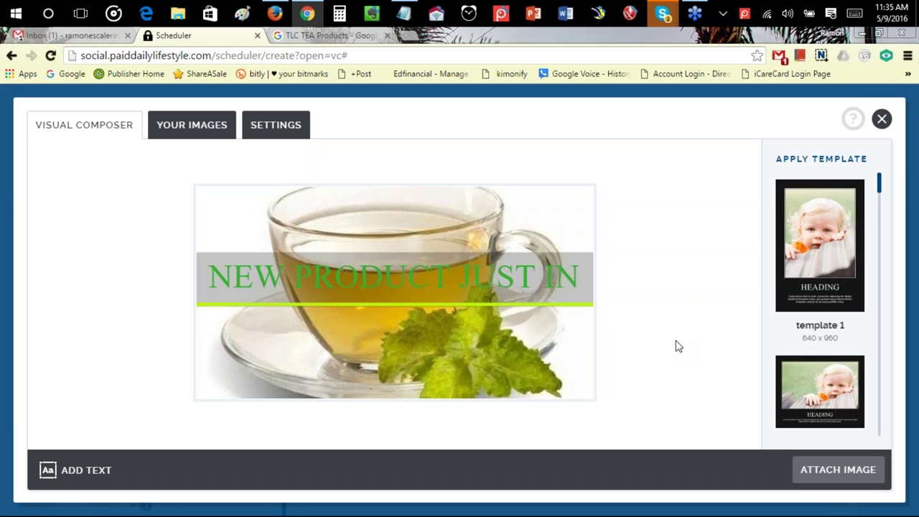
# Step: Browse the available templates and review the heading text, slogan and display URL saved in the composer settings
pyautogui.scroll(-5, 800, 278)
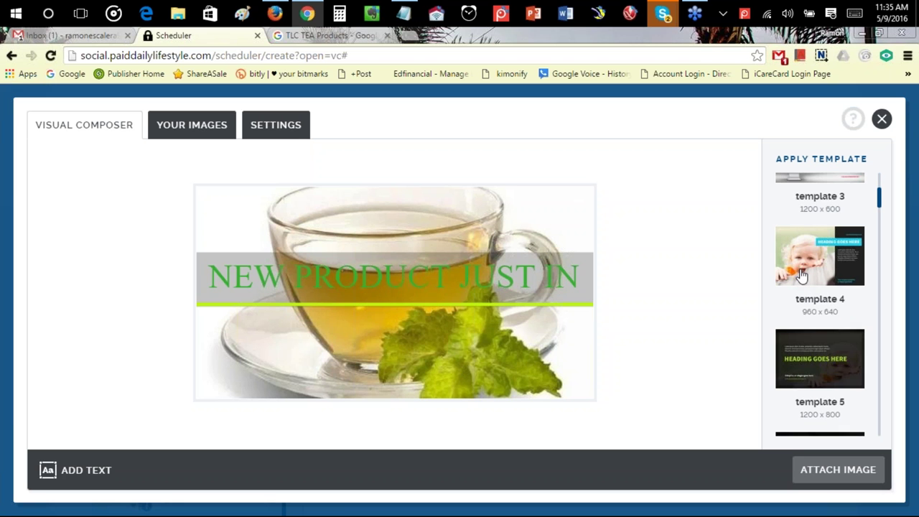
pyautogui.scroll(-4, 826, 302)
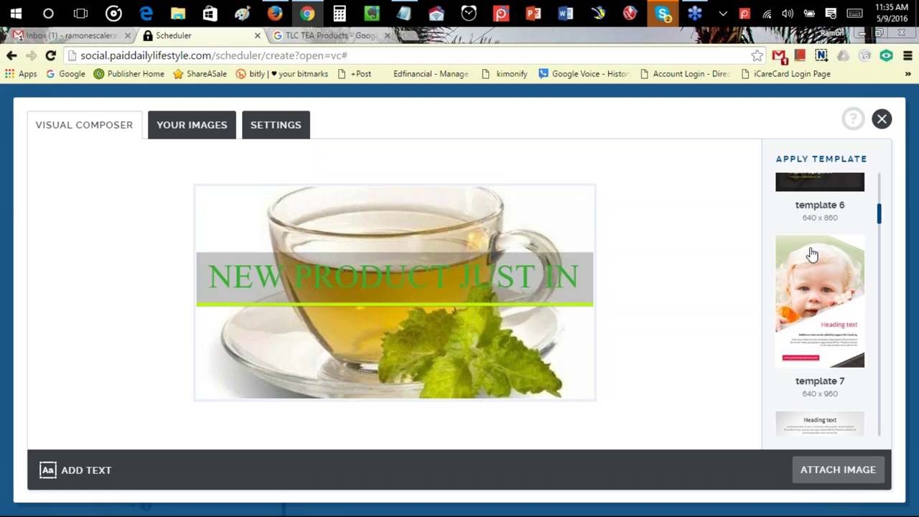
pyautogui.click(277, 126)
pyautogui.moveTo(288, 240); pyautogui.dragTo(107, 241)
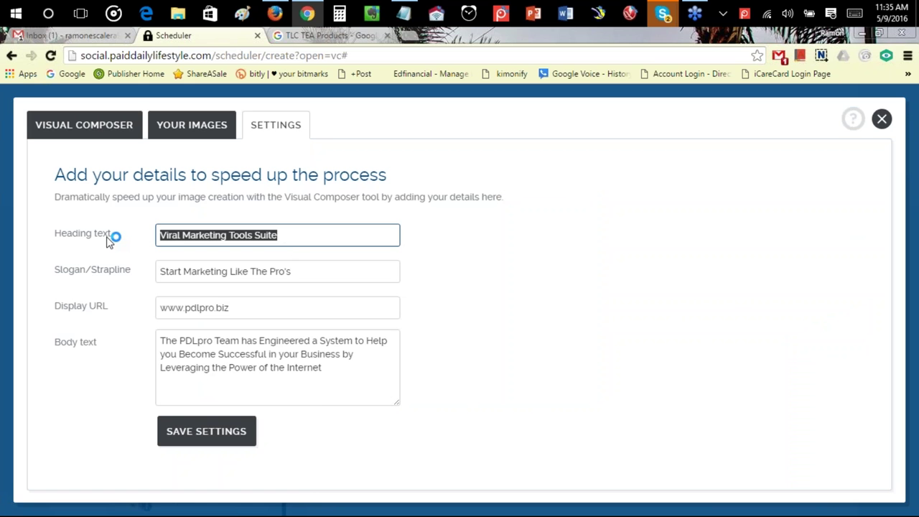
pyautogui.moveTo(314, 270); pyautogui.dragTo(141, 274)
pyautogui.moveTo(257, 309); pyautogui.dragTo(139, 314)
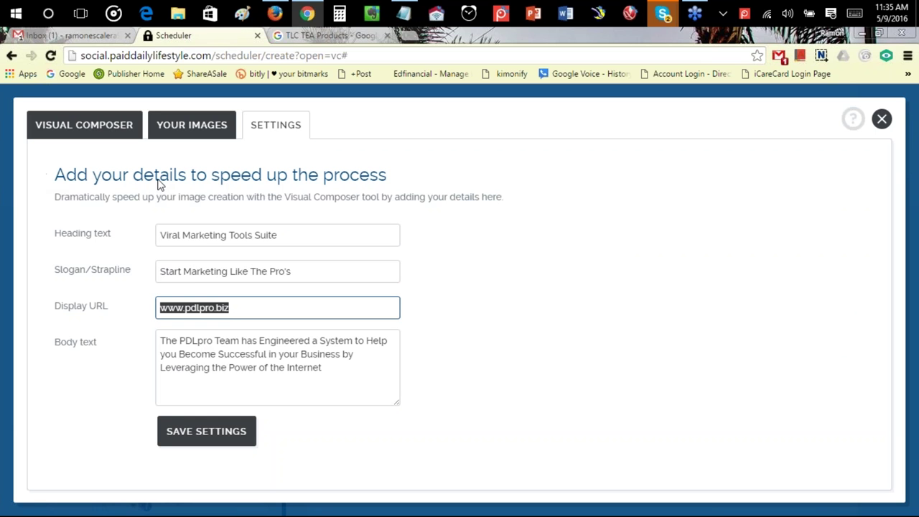
pyautogui.click(473, 228)
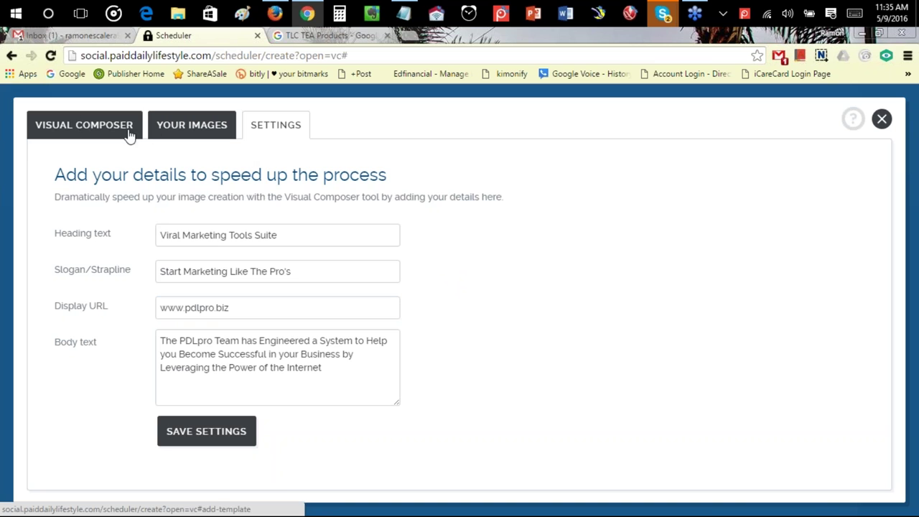
# Step: Return to the visual composer and apply template 1 to the tea image, replacing it with template 4
pyautogui.click(96, 127)
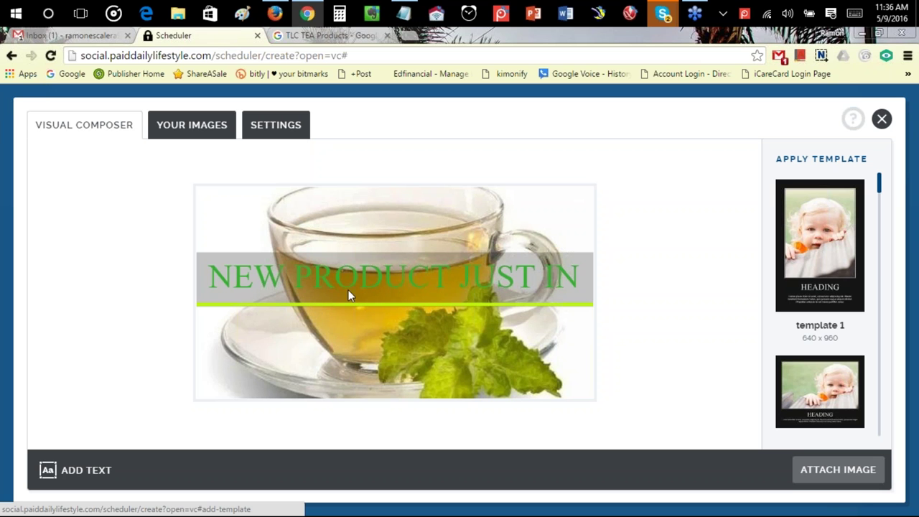
pyautogui.click(828, 235)
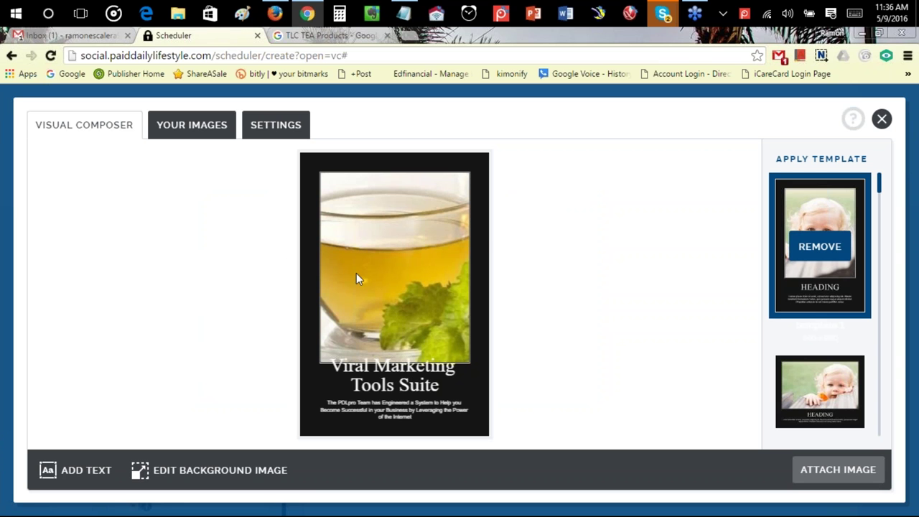
pyautogui.scroll(-3, 855, 366)
pyautogui.click(835, 350)
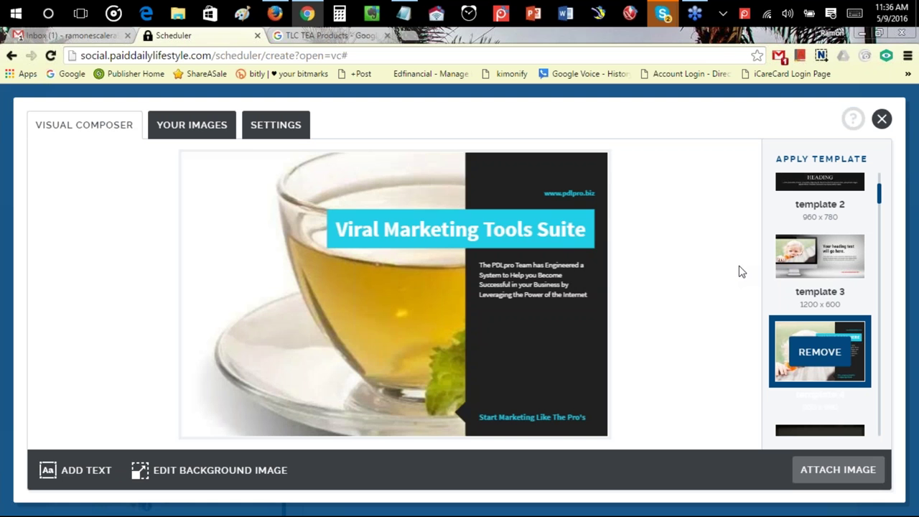
# Step: Shift template 4's background image to the left so the mint leaves show beside the dark panel, and confirm the change
pyautogui.click(197, 473)
pyautogui.moveTo(414, 324); pyautogui.dragTo(295, 326)
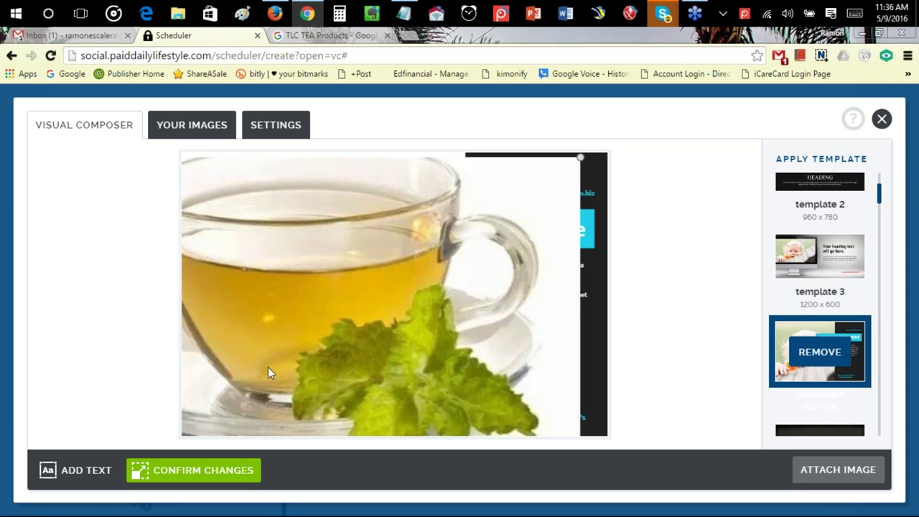
pyautogui.click(222, 480)
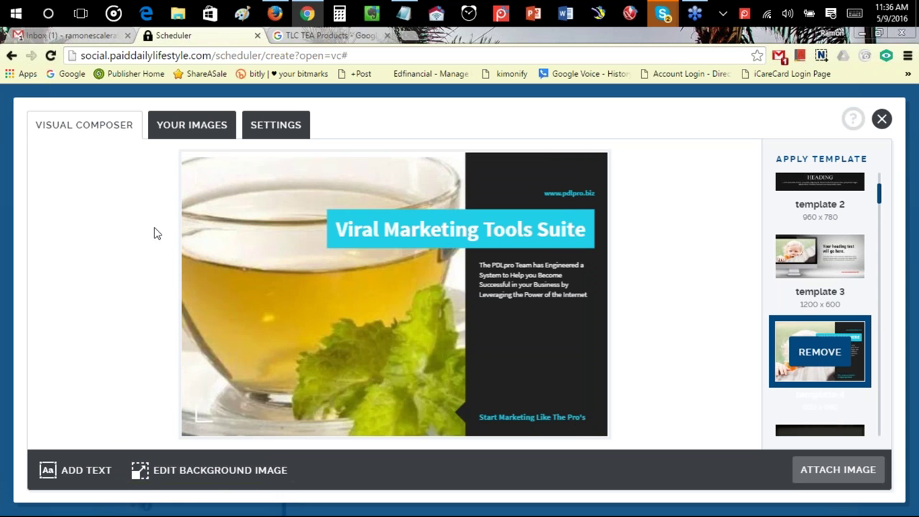
# Step: Apply template 6 to the tea image
pyautogui.scroll(-3, 883, 328)
pyautogui.scroll(3, 882, 328)
pyautogui.scroll(-3, 852, 378)
pyautogui.click(832, 395)
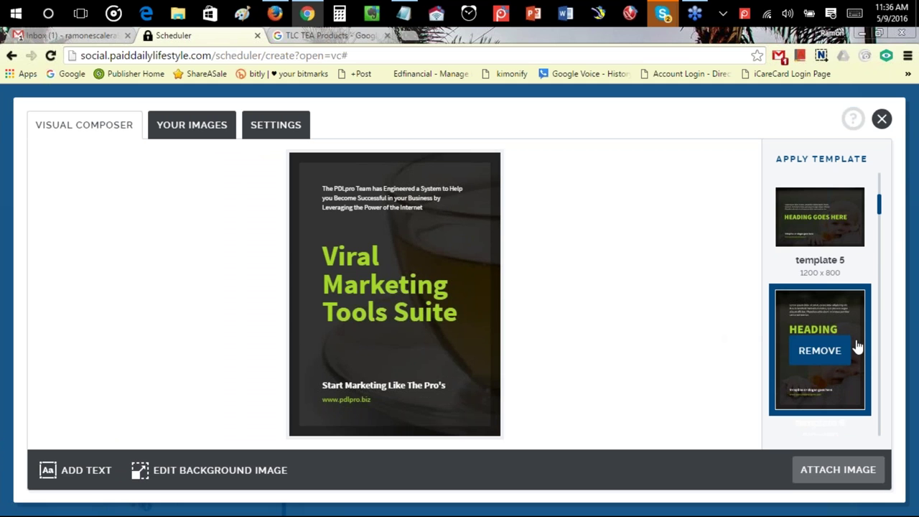
# Step: Apply template 7 to the tea image, shift its background up and to the left, and confirm the change
pyautogui.scroll(-4, 855, 338)
pyautogui.click(827, 286)
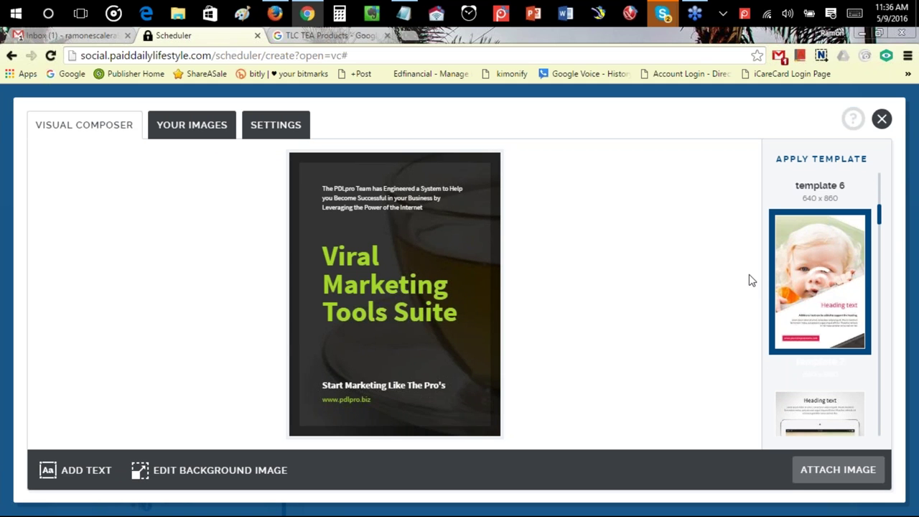
pyautogui.click(140, 470)
pyautogui.moveTo(334, 280); pyautogui.dragTo(285, 248)
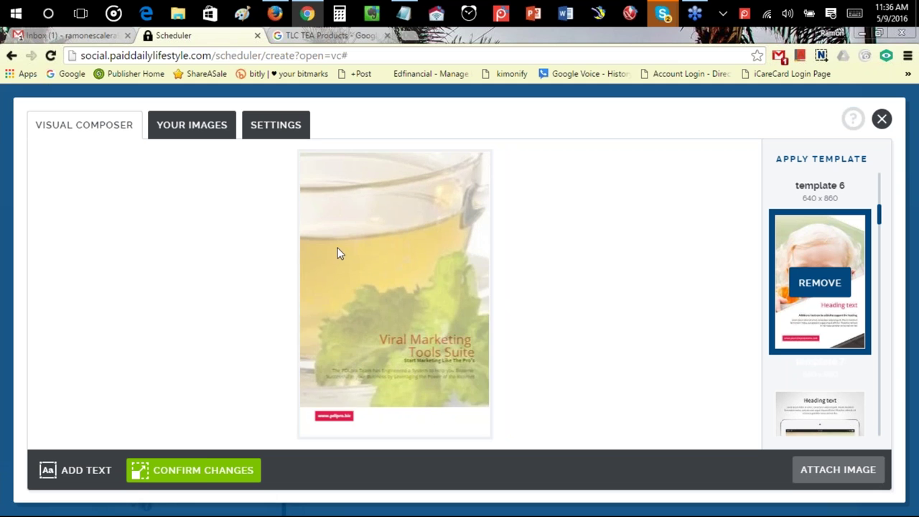
pyautogui.click(204, 469)
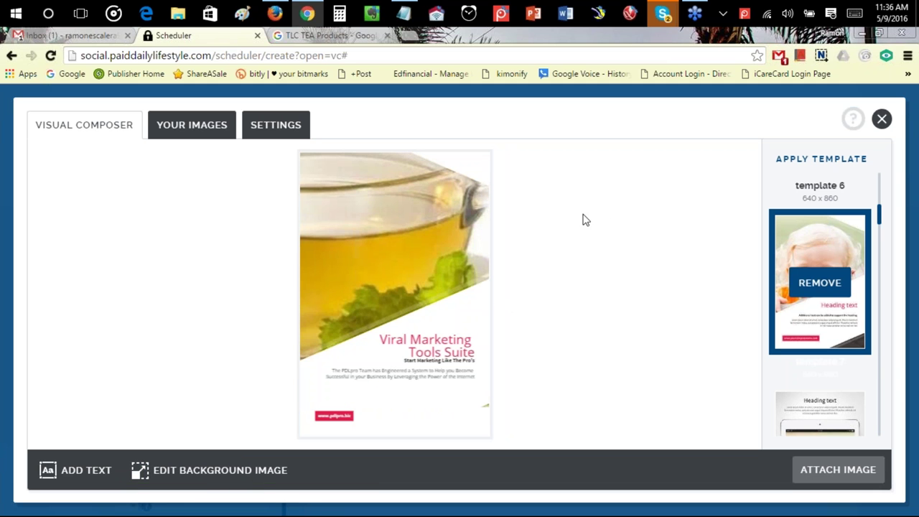
# Step: Replace the current design with template 8, the upright tablet layout
pyautogui.scroll(-5, 857, 316)
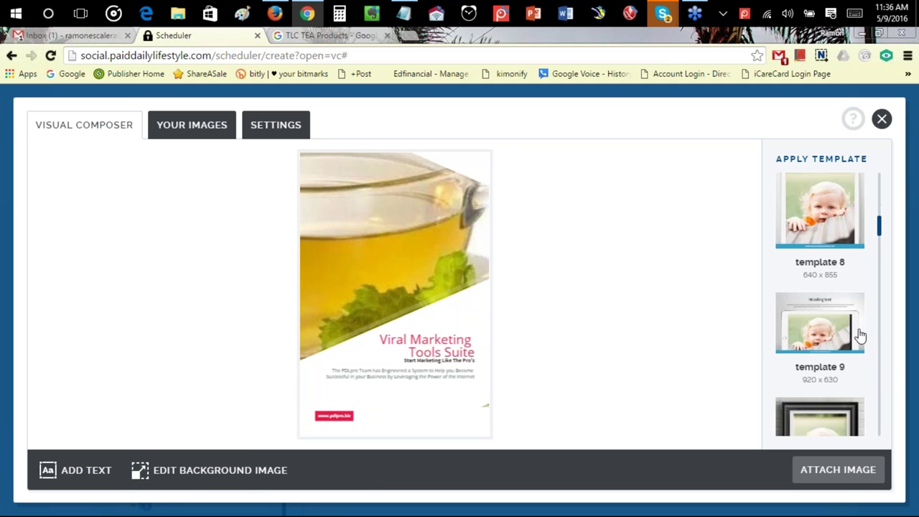
pyautogui.scroll(1, 860, 329)
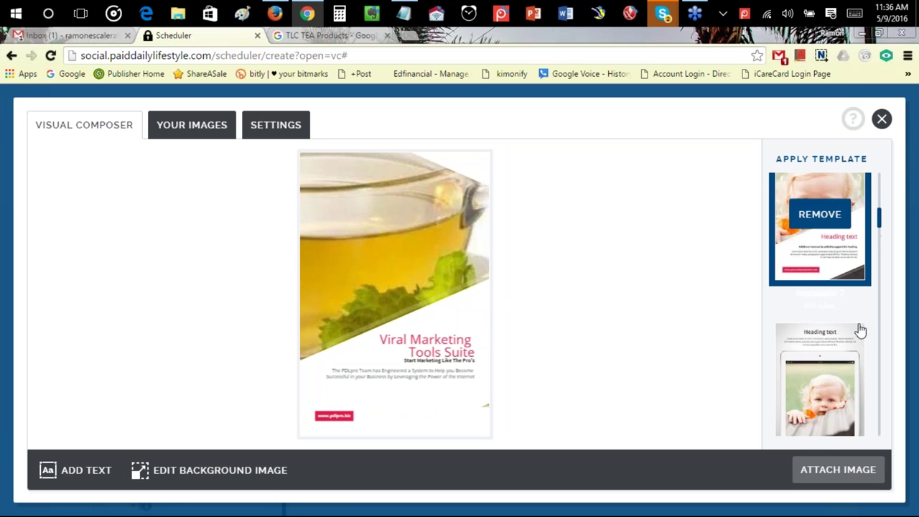
pyautogui.scroll(-1, 855, 273)
pyautogui.click(833, 208)
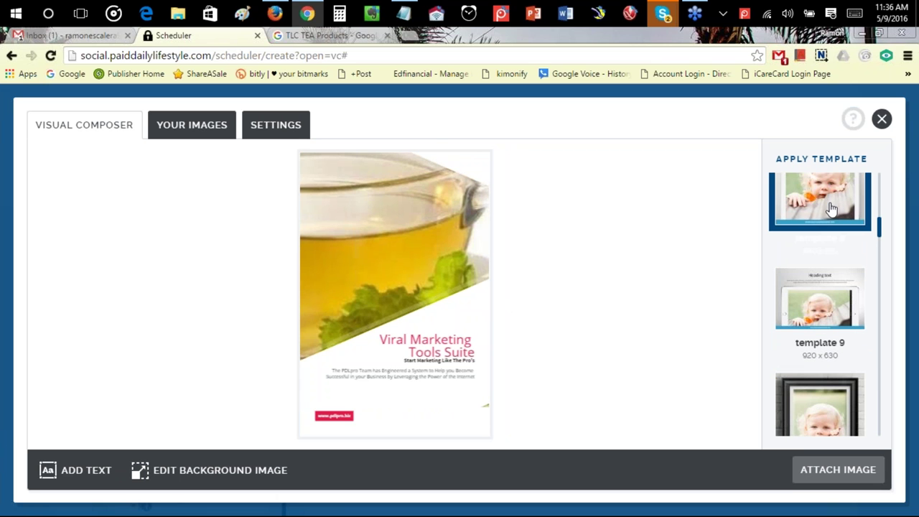
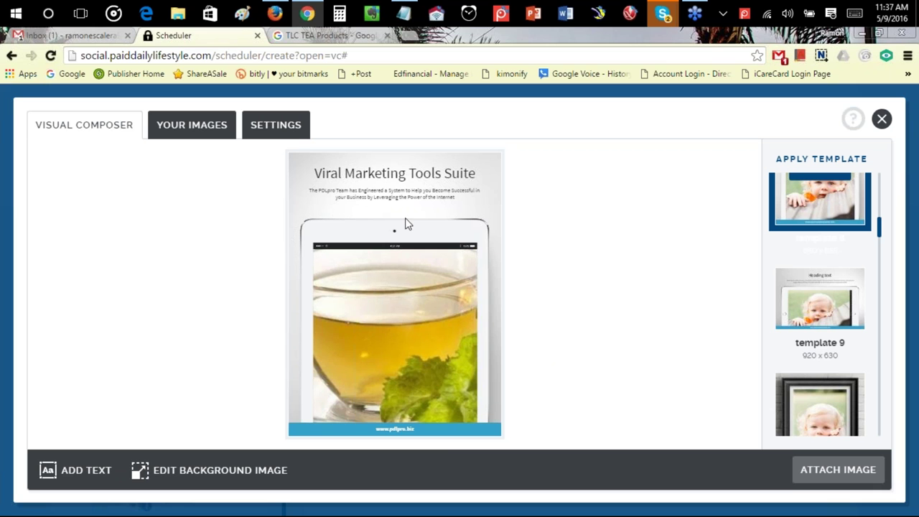
pyautogui.click(395, 432)
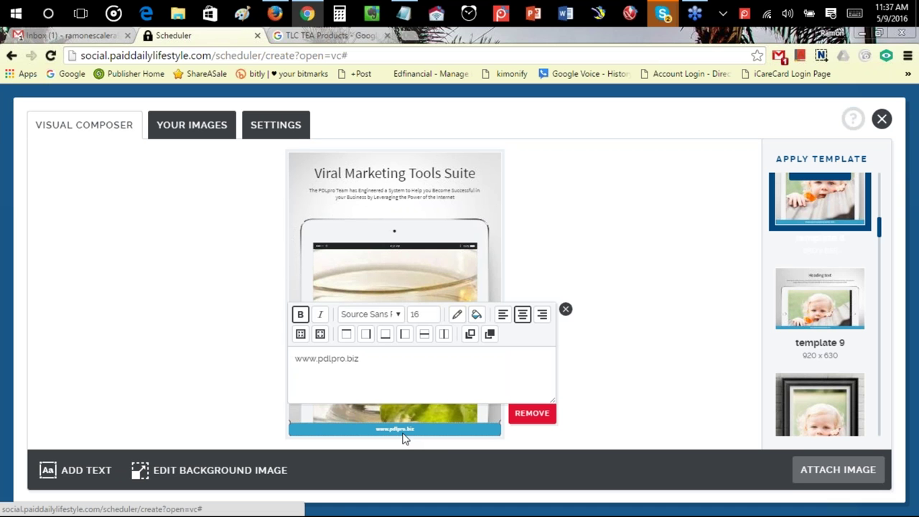
pyautogui.click(433, 312)
pyautogui.click(433, 312)
pyautogui.click(433, 311)
pyautogui.click(432, 311)
pyautogui.click(433, 312)
pyautogui.click(433, 312)
pyautogui.click(432, 313)
pyautogui.click(433, 313)
pyautogui.click(432, 312)
pyautogui.click(566, 311)
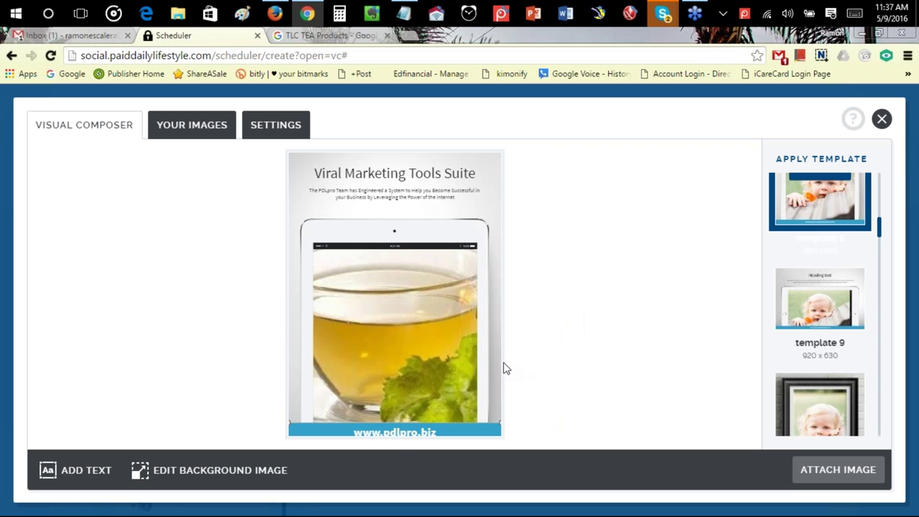
pyautogui.click(394, 434)
pyautogui.moveTo(396, 437); pyautogui.dragTo(395, 428)
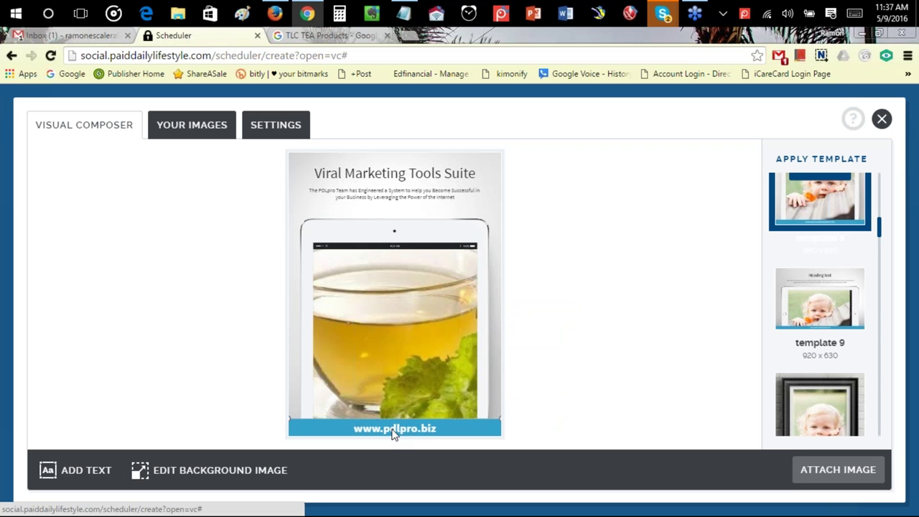
pyautogui.click(391, 428)
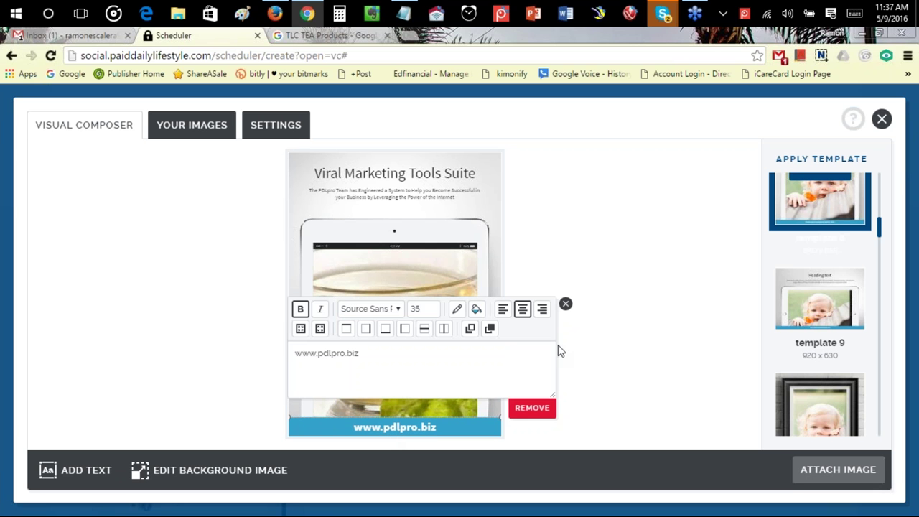
pyautogui.click(567, 311)
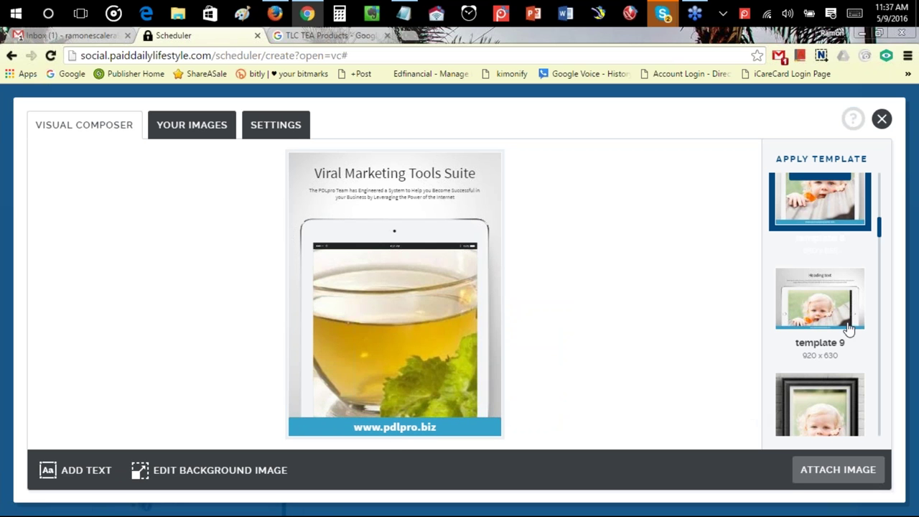
# Step: Apply template 12 and shift its background left so the tea and mint leaves fill the phone screen
pyautogui.scroll(-3, 835, 319)
pyautogui.scroll(-3, 797, 341)
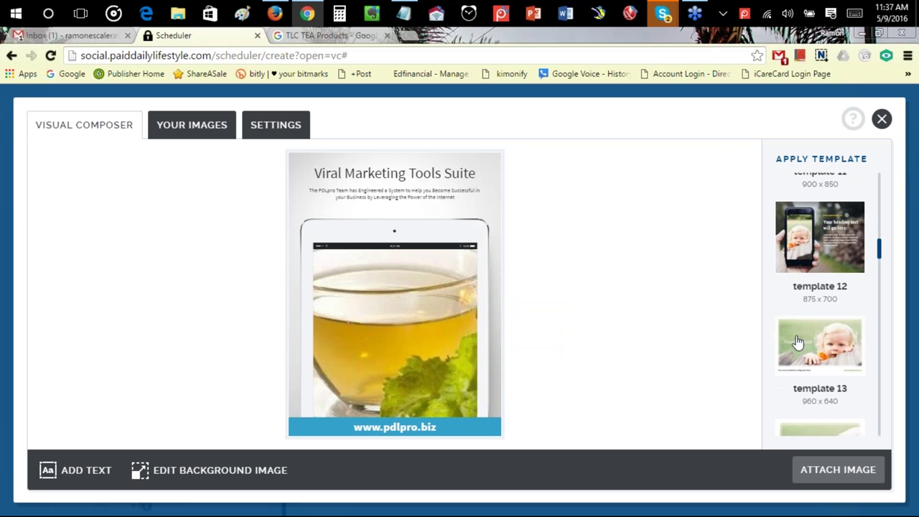
pyautogui.click(820, 255)
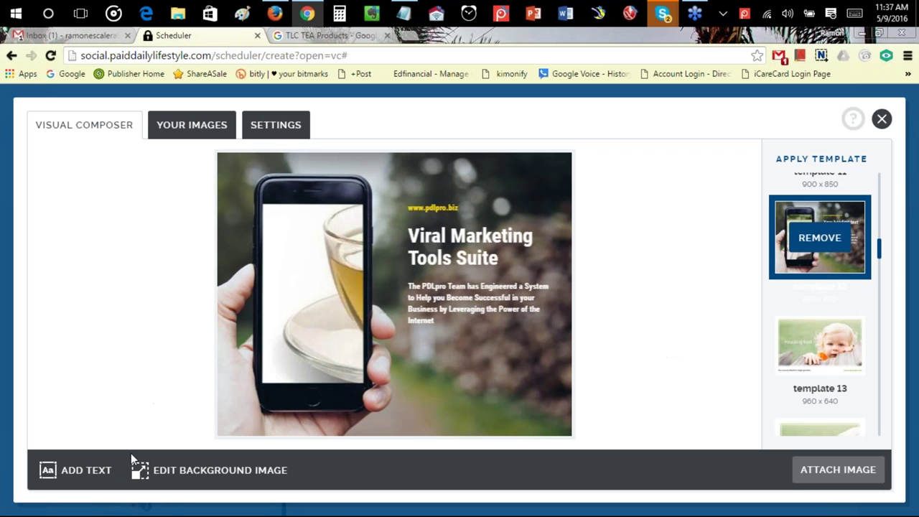
pyautogui.click(194, 477)
pyautogui.moveTo(393, 297); pyautogui.dragTo(307, 294)
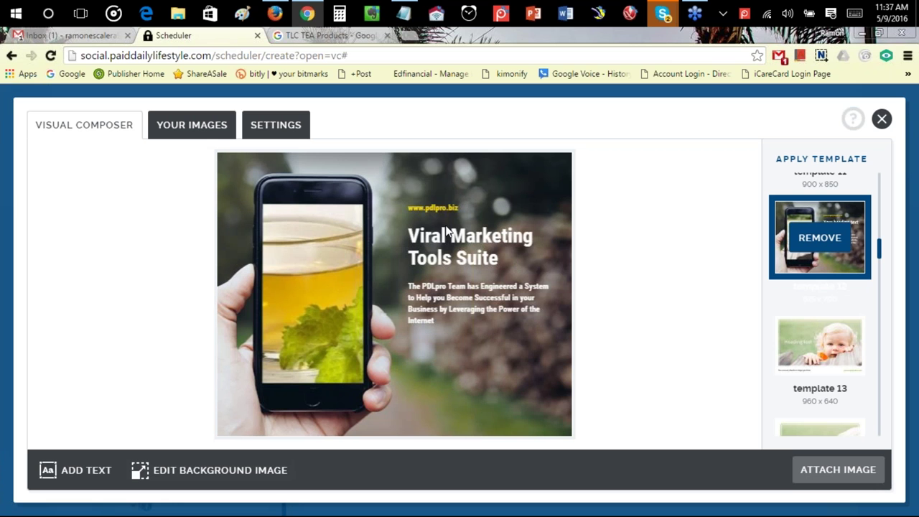
# Step: Try template 13 on the tea image, and replace it with template 17
pyautogui.click(821, 348)
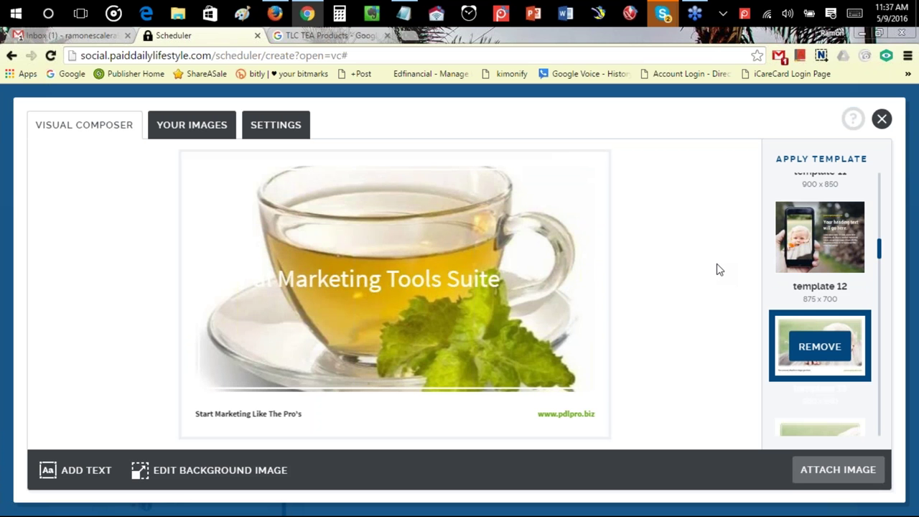
pyautogui.scroll(-4, 855, 302)
pyautogui.scroll(-8, 819, 309)
pyautogui.scroll(2, 817, 312)
pyautogui.click(839, 274)
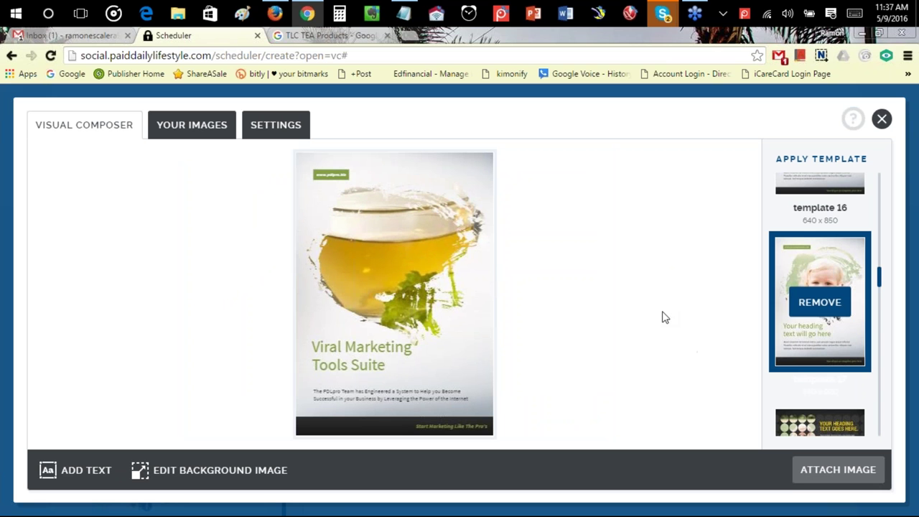
# Step: Look through the remaining templates, and remove template 17 from the tea image
pyautogui.scroll(-3, 815, 307)
pyautogui.scroll(-5, 815, 306)
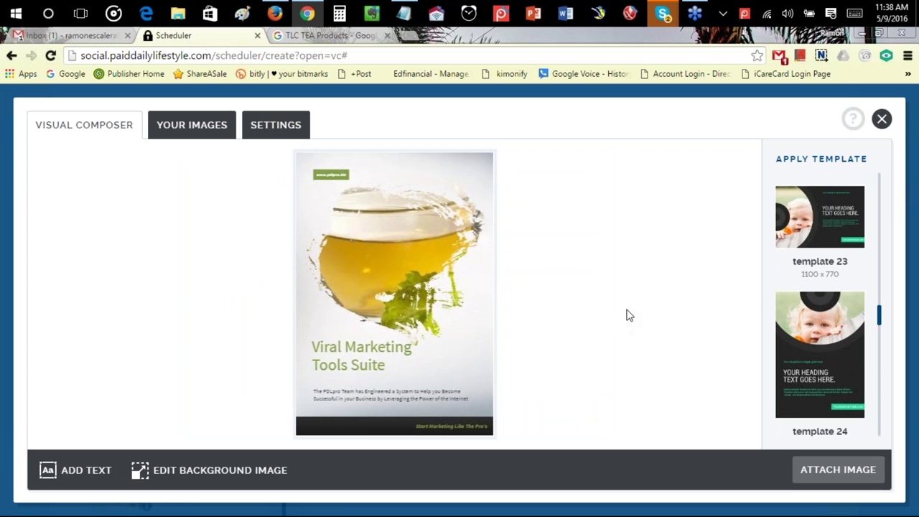
pyautogui.scroll(5, 855, 344)
pyautogui.scroll(5, 853, 341)
pyautogui.scroll(-2, 826, 366)
pyautogui.click(800, 392)
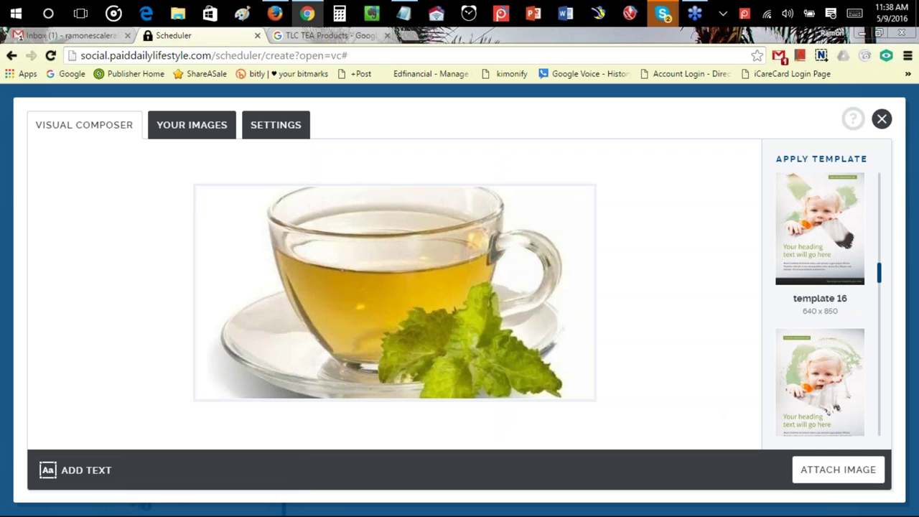
# Step: Attach the plain tea image to the message and select all connected accounts for publishing
pyautogui.click(838, 469)
pyautogui.scroll(-3, 595, 324)
pyautogui.scroll(-2, 595, 323)
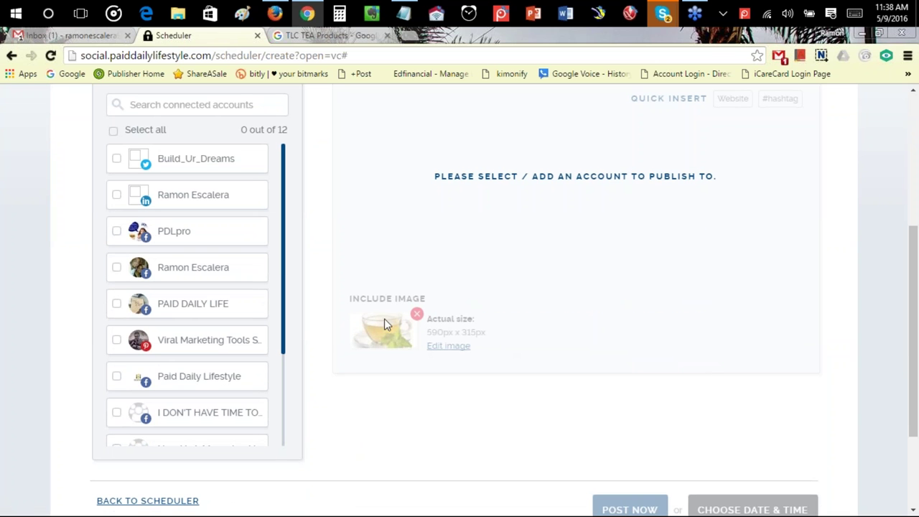
pyautogui.click(113, 134)
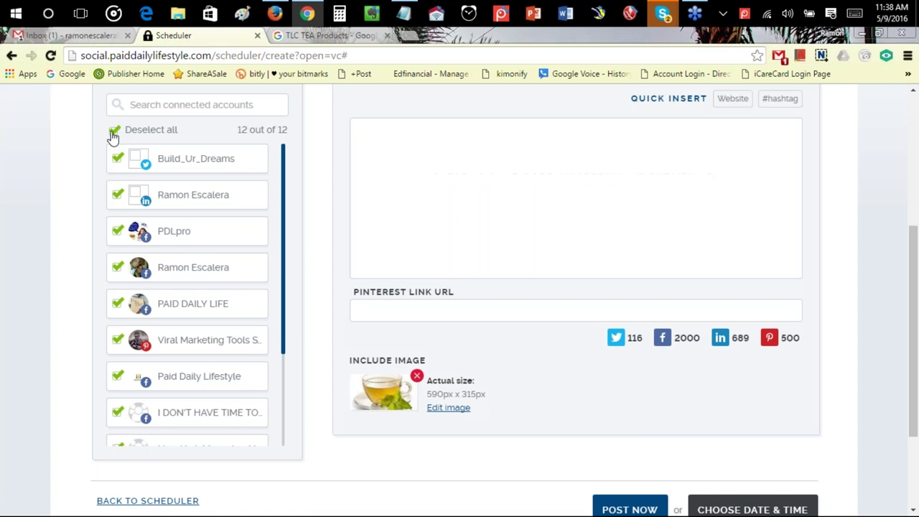
pyautogui.click(416, 153)
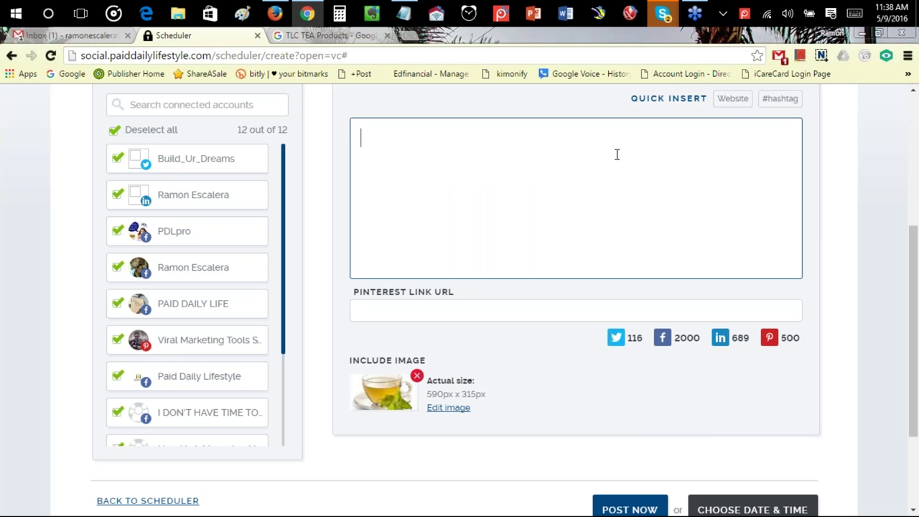
pyautogui.click(733, 101)
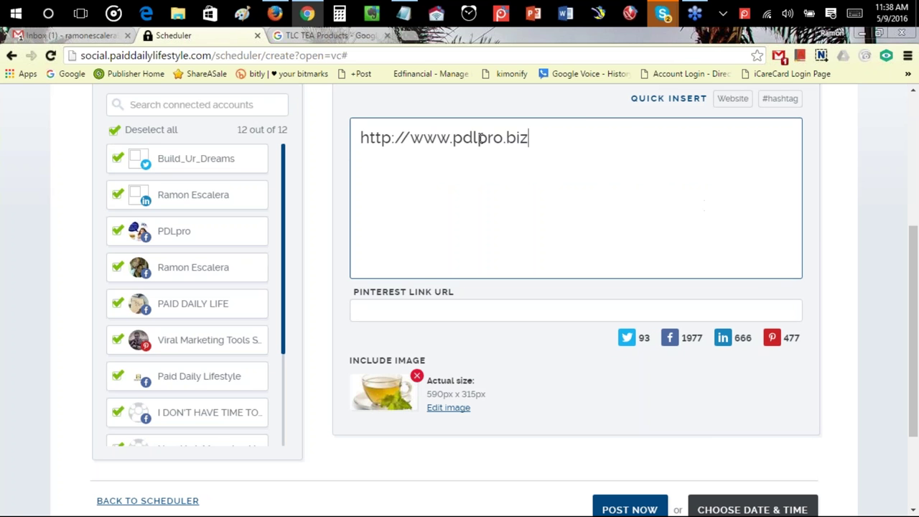
pyautogui.moveTo(407, 138); pyautogui.dragTo(334, 137)
pyautogui.click(539, 169)
pyautogui.click(437, 309)
pyautogui.click(441, 345)
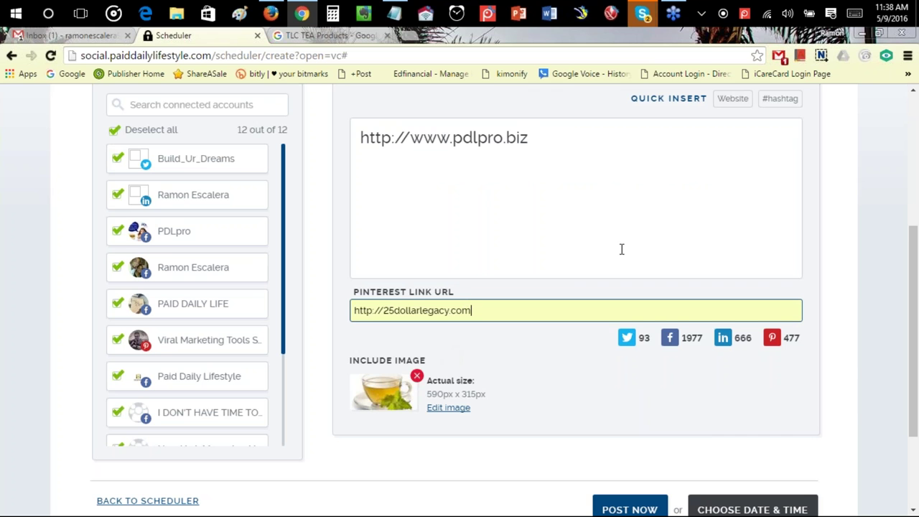
# Step: Review the composed message, its selected accounts and the options for posting now or choosing a date and time
pyautogui.scroll(-2, 743, 439)
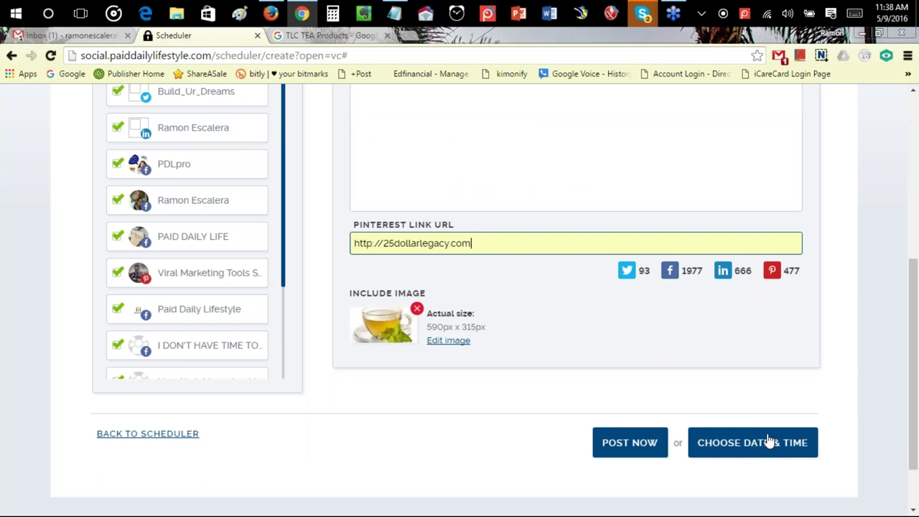
pyautogui.click(616, 445)
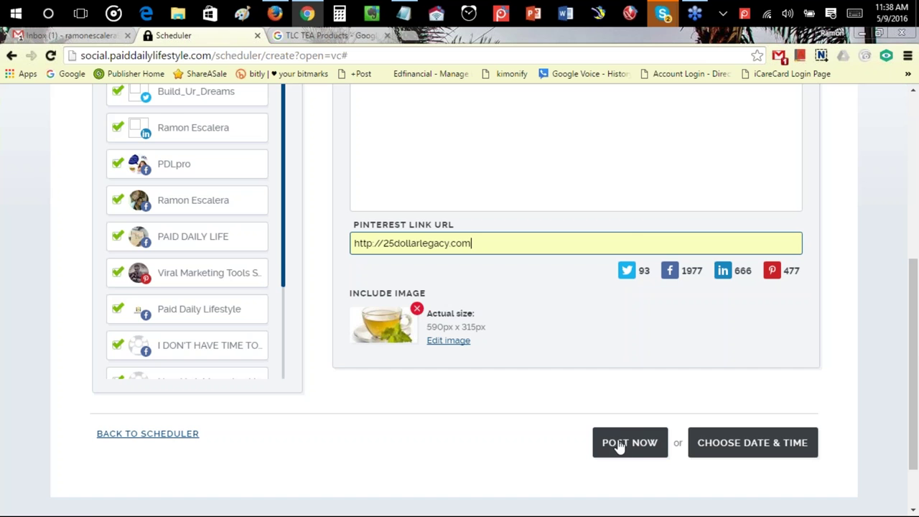
pyautogui.scroll(-2, 522, 397)
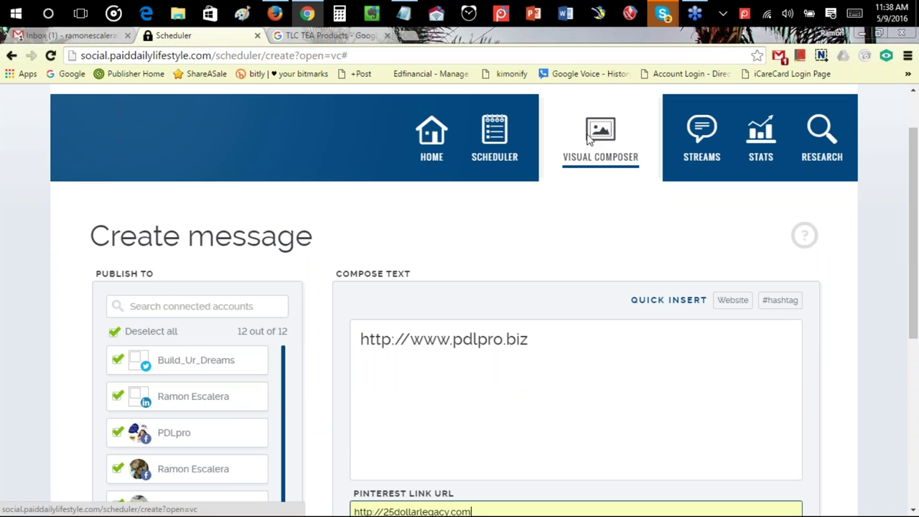
pyautogui.scroll(-3, 525, 253)
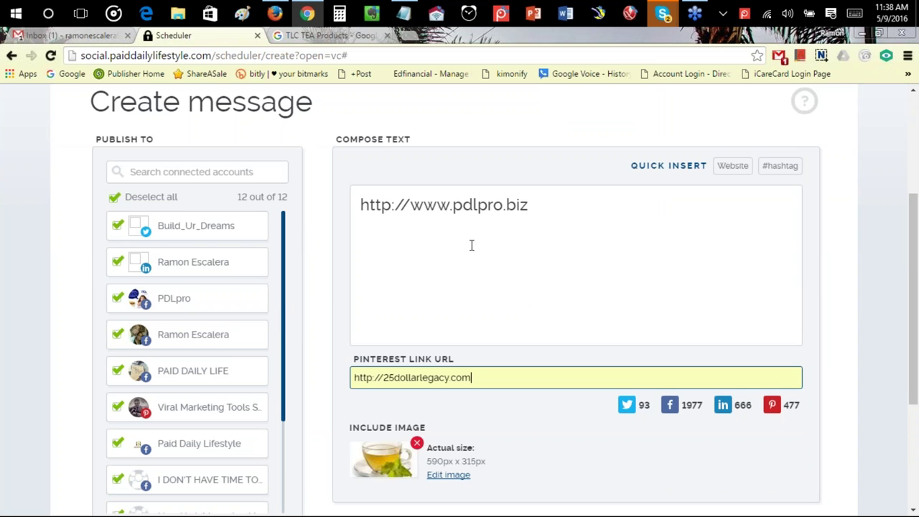
pyautogui.scroll(3, 476, 289)
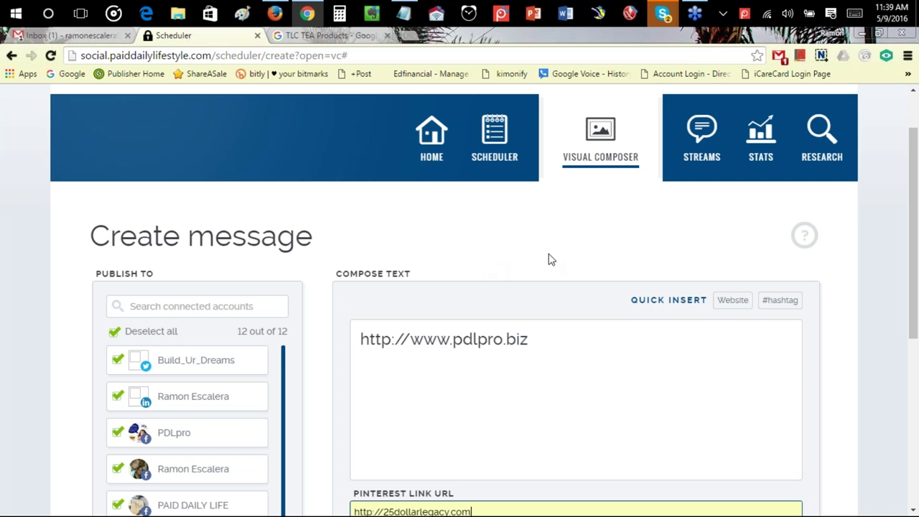
pyautogui.scroll(1, 698, 224)
pyautogui.scroll(-1, 695, 223)
# Step: Open the social streams and look over the Twitter mentions, home feed and PDLpro wall feed
pyautogui.click(702, 149)
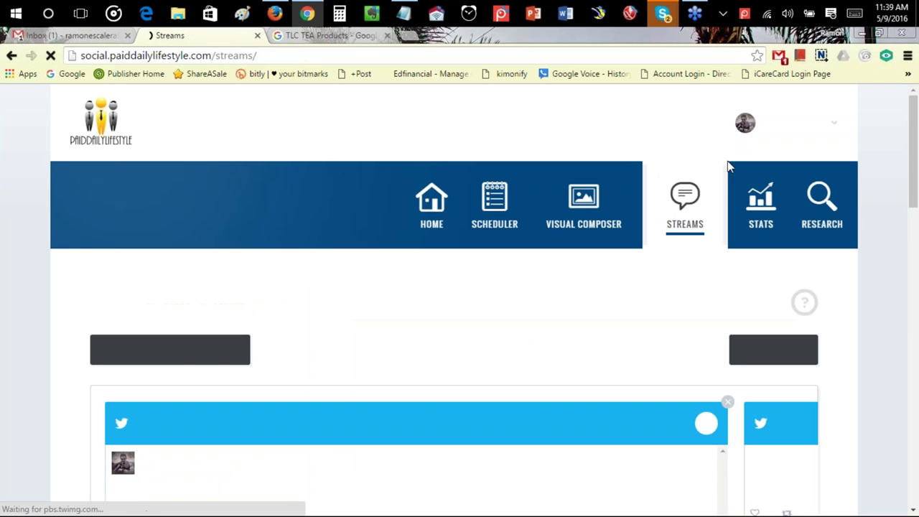
pyautogui.scroll(-4, 664, 374)
pyautogui.scroll(3, 664, 374)
pyautogui.scroll(-1, 690, 323)
pyautogui.scroll(-2, 824, 340)
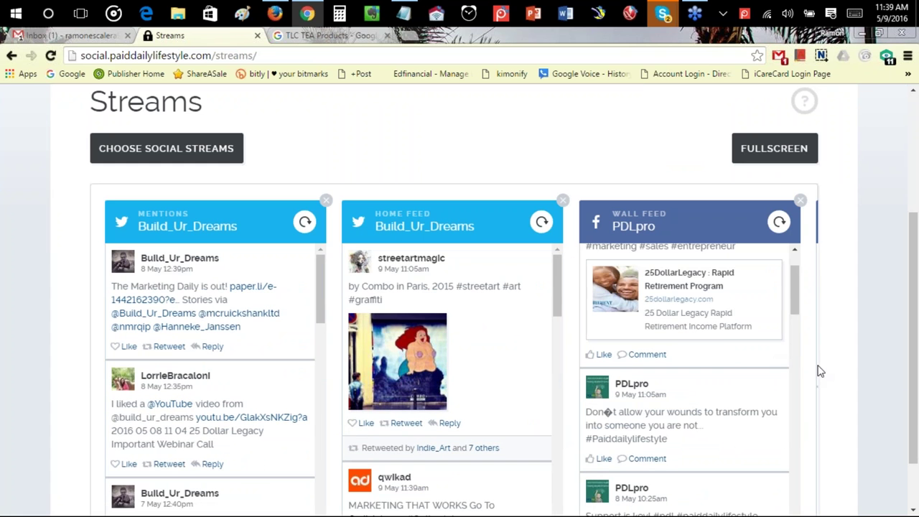
pyautogui.scroll(3, 825, 357)
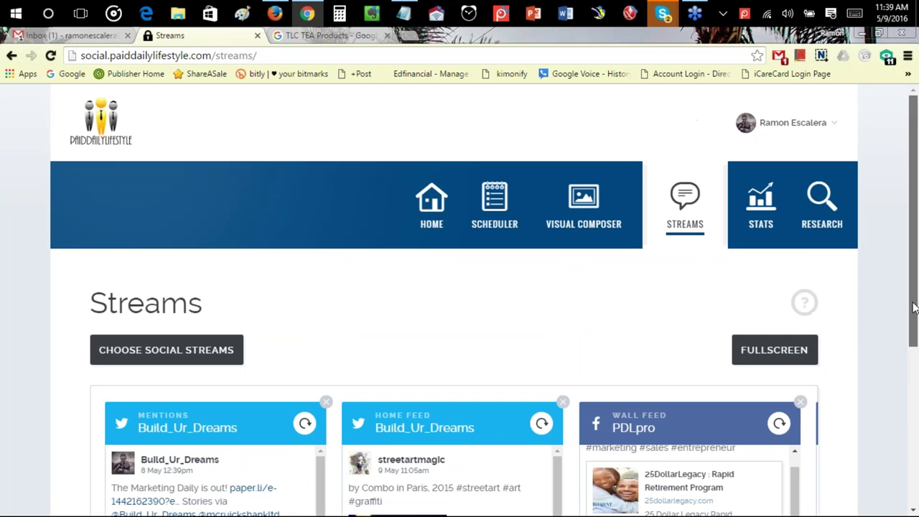
# Step: Like the tweet about the 25 Dollar Legacy YouTube video in the Twitter mentions stream
pyautogui.scroll(-3, 856, 348)
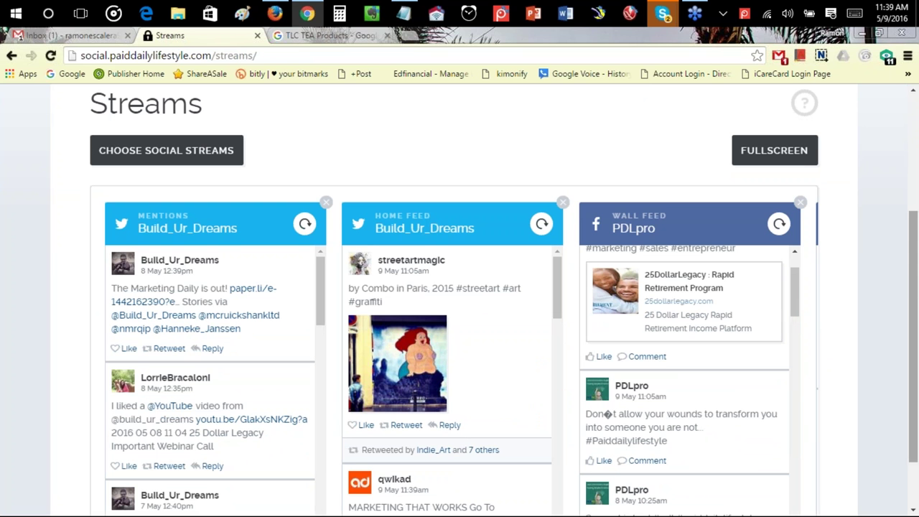
pyautogui.scroll(-1, 371, 229)
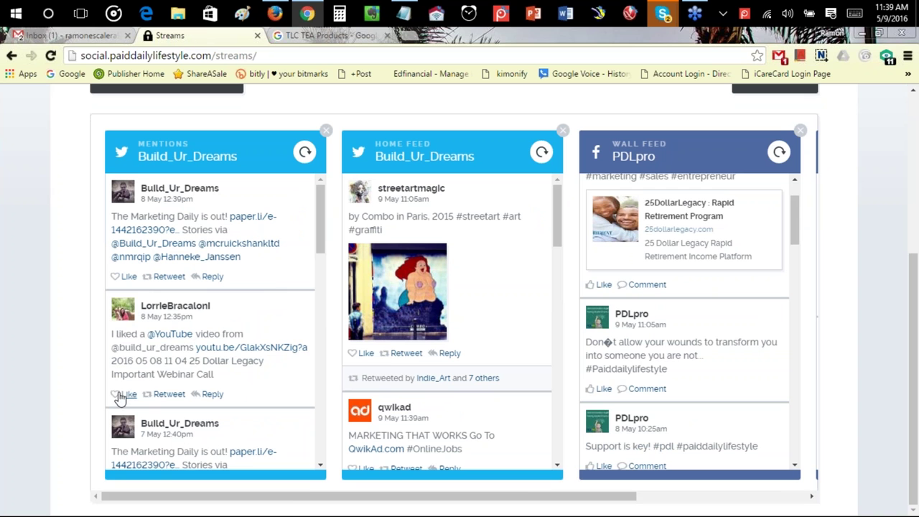
pyautogui.click(132, 397)
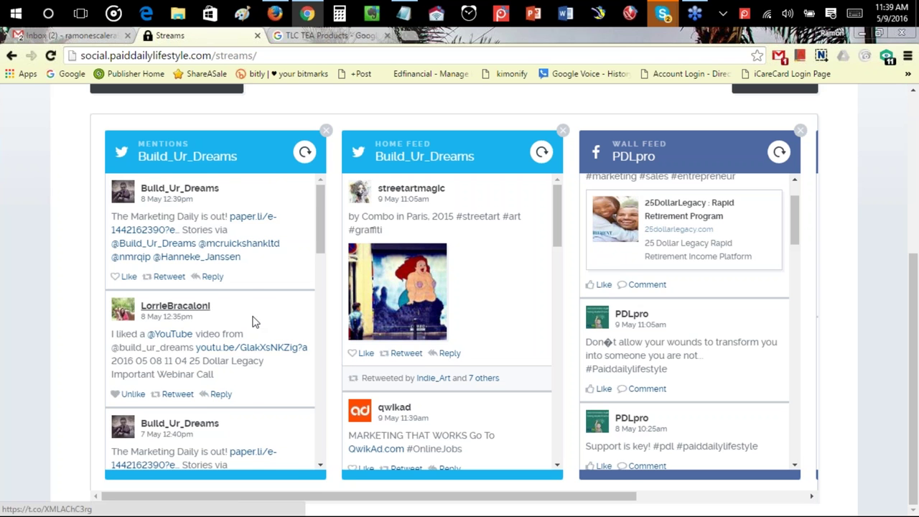
# Step: Like the Advicey1 tweet about offering online video coaching in the Twitter mentions stream
pyautogui.scroll(-3, 247, 326)
pyautogui.scroll(-5, 241, 330)
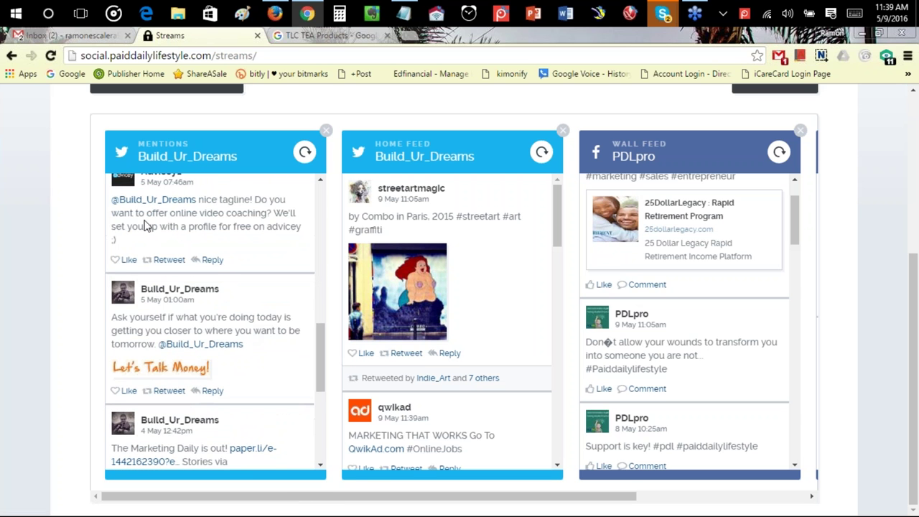
pyautogui.scroll(1, 170, 260)
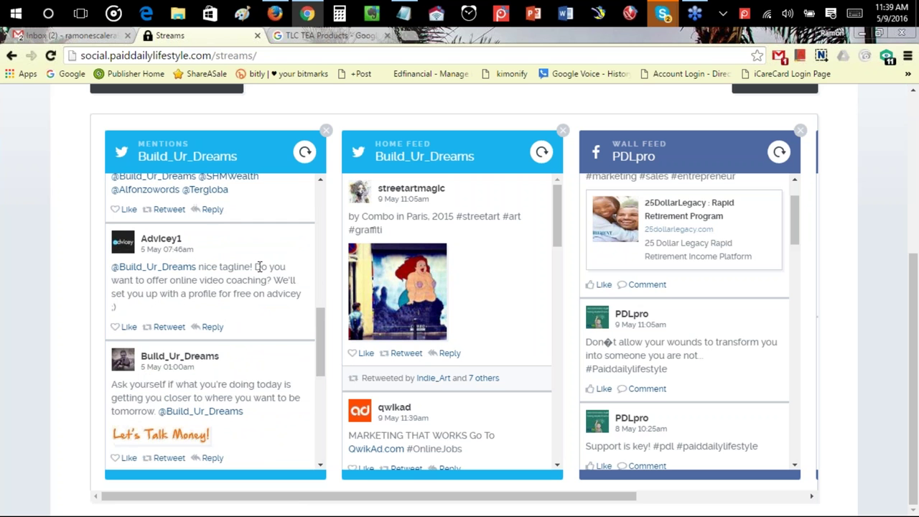
pyautogui.click(129, 327)
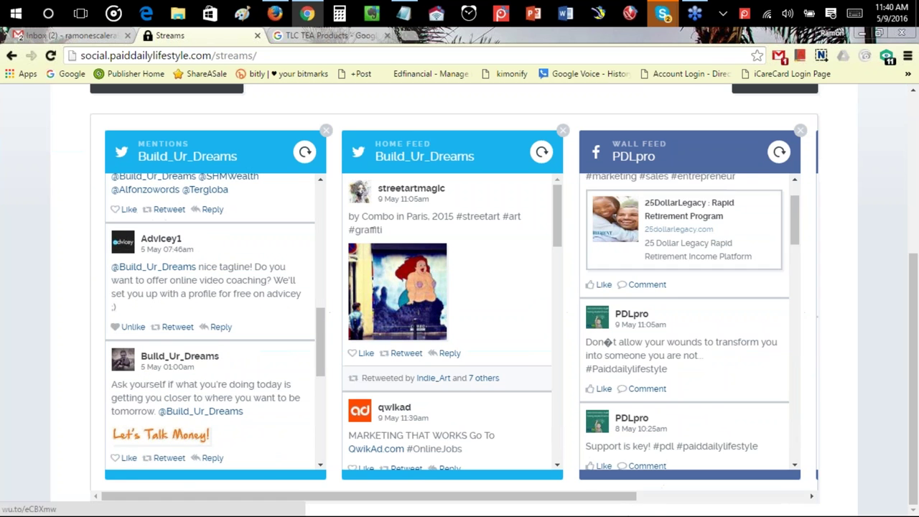
# Step: Open the comment box under the Bonobos Ecommerce Model post in the PDLpro wall feed, then return to the feed's newest posts
pyautogui.scroll(1, 803, 228)
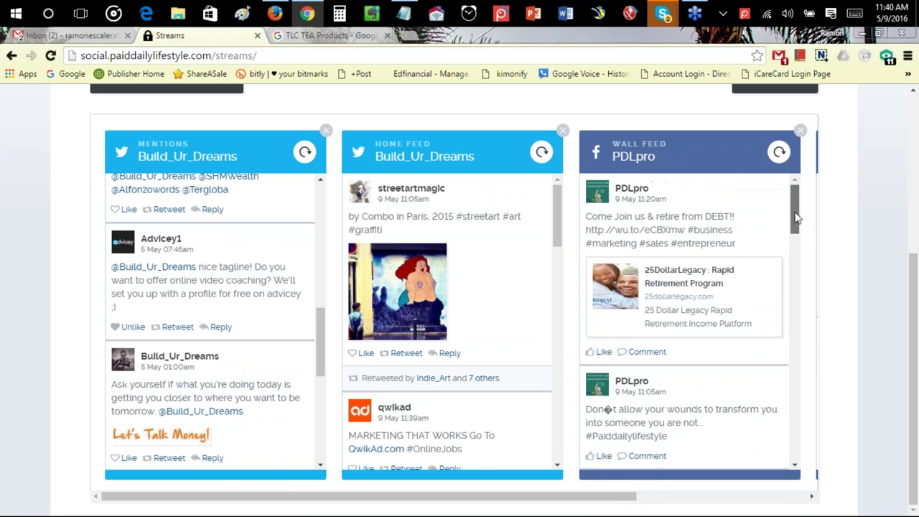
pyautogui.moveTo(799, 218); pyautogui.dragTo(817, 316)
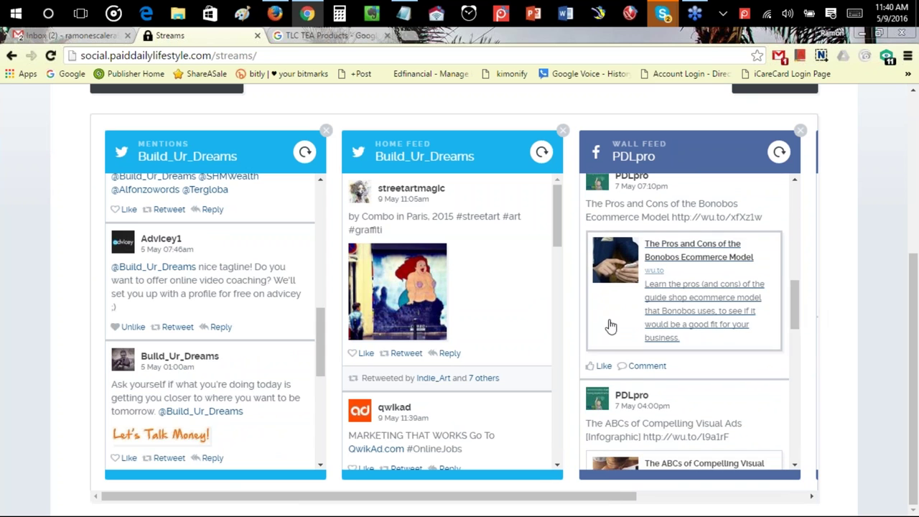
pyautogui.click(643, 365)
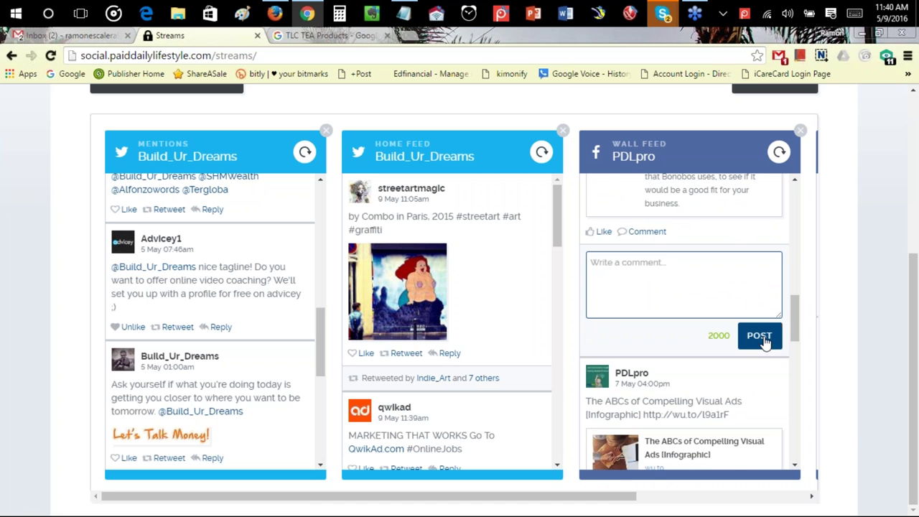
pyautogui.moveTo(797, 324); pyautogui.dragTo(810, 214)
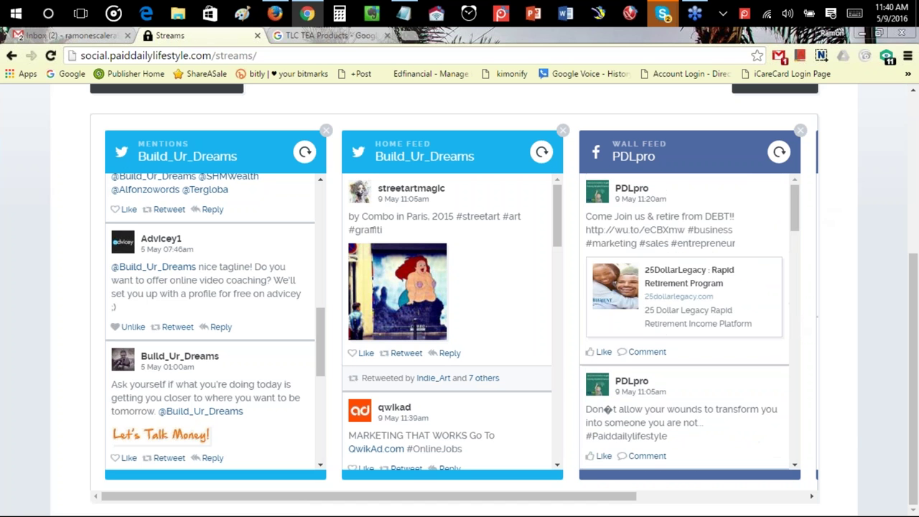
# Step: Display the social streams in fullscreen
pyautogui.scroll(1, 710, 309)
pyautogui.scroll(5, 710, 308)
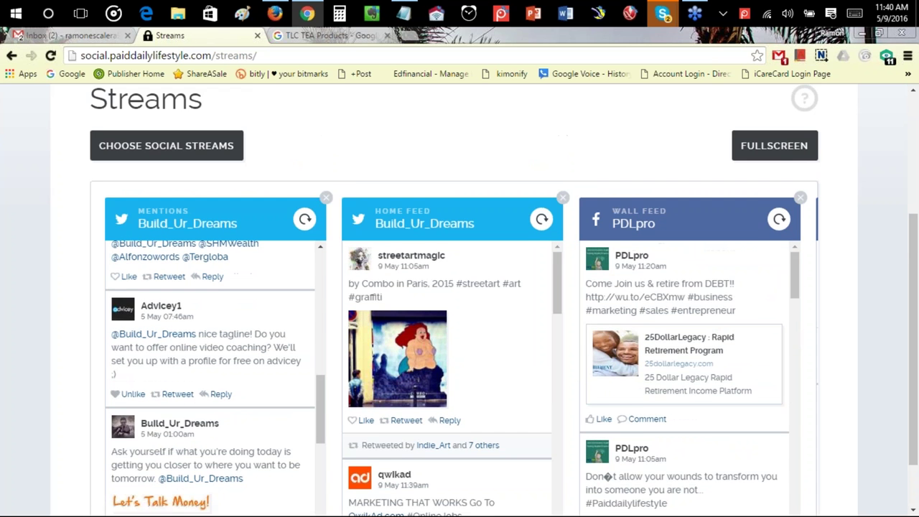
pyautogui.scroll(-5, 722, 311)
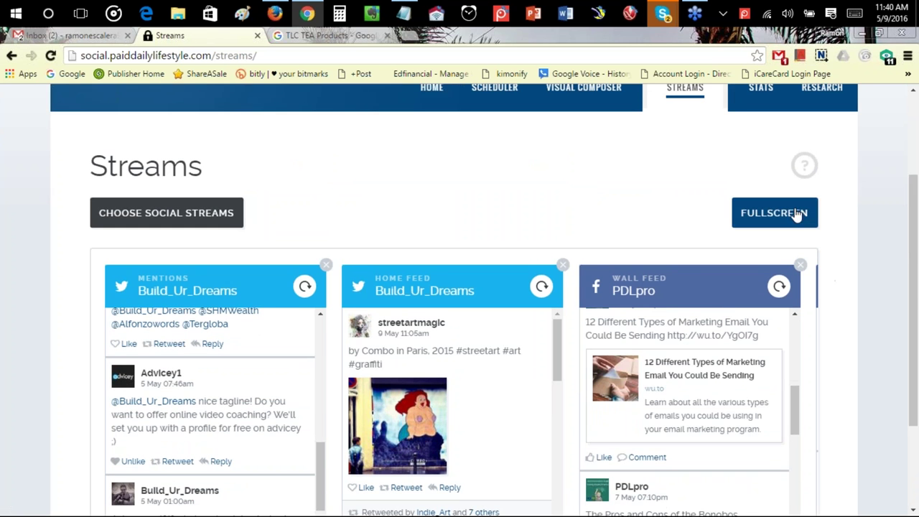
pyautogui.click(798, 214)
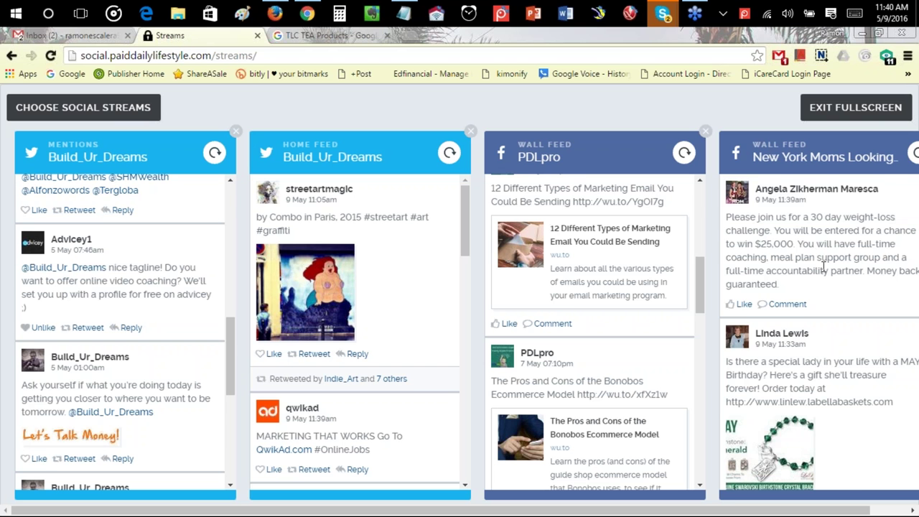
# Step: Like the 30 day weight-loss challenge post in the New York Moms wall feed and exit the fullscreen view
pyautogui.scroll(-3, 824, 266)
pyautogui.scroll(3, 825, 267)
pyautogui.scroll(-3, 804, 359)
pyautogui.scroll(3, 779, 316)
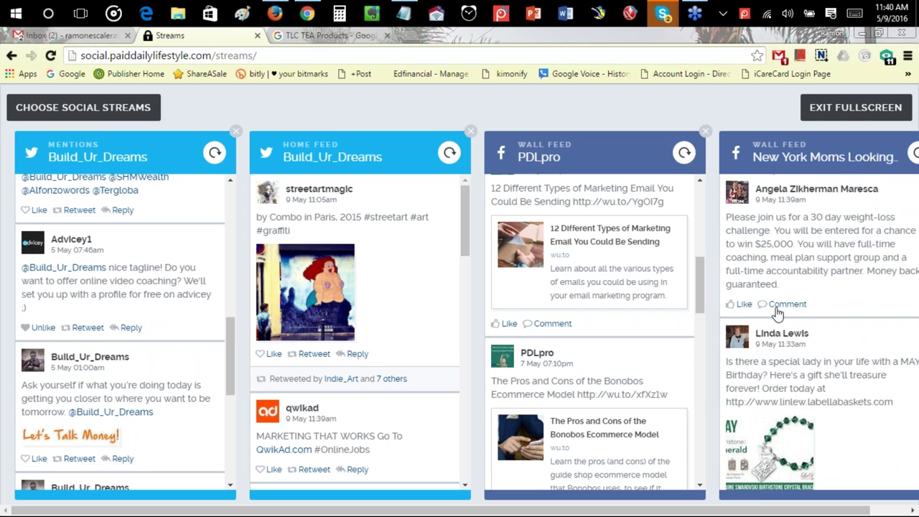
pyautogui.click(741, 305)
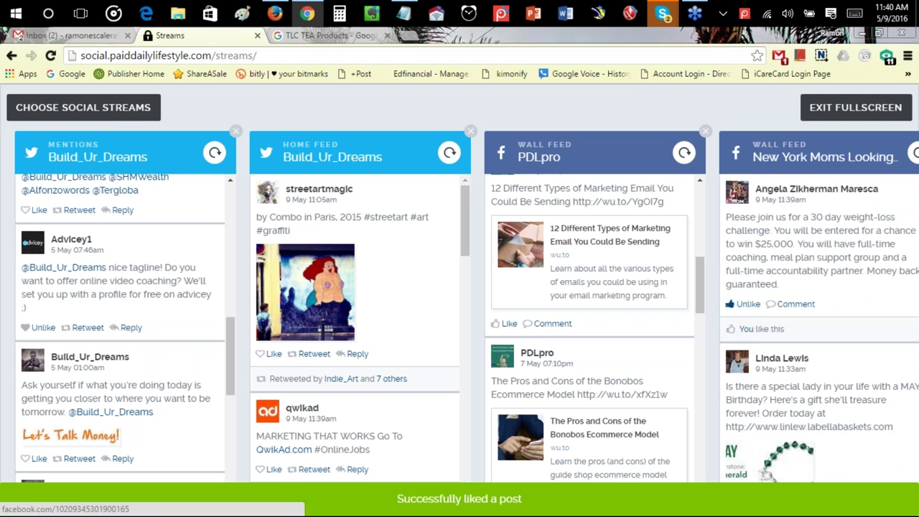
pyautogui.scroll(-2, 869, 291)
pyautogui.scroll(2, 841, 312)
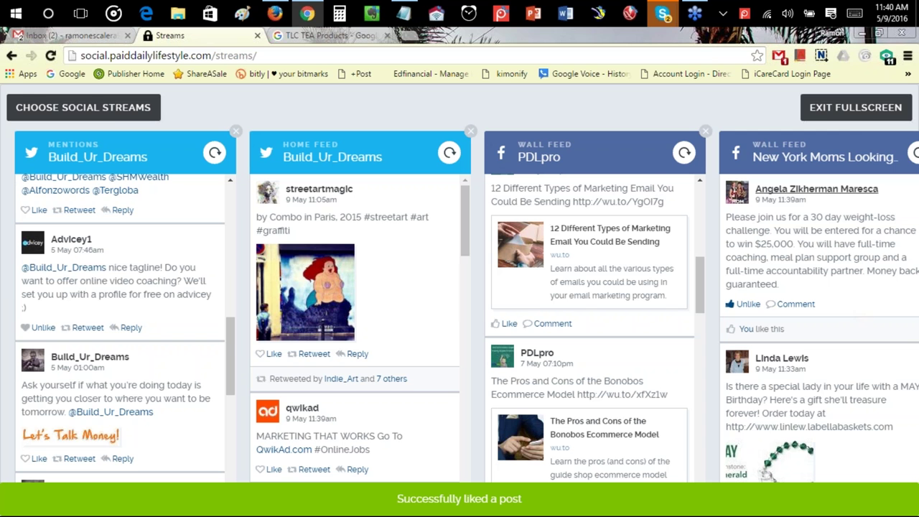
pyautogui.click(858, 112)
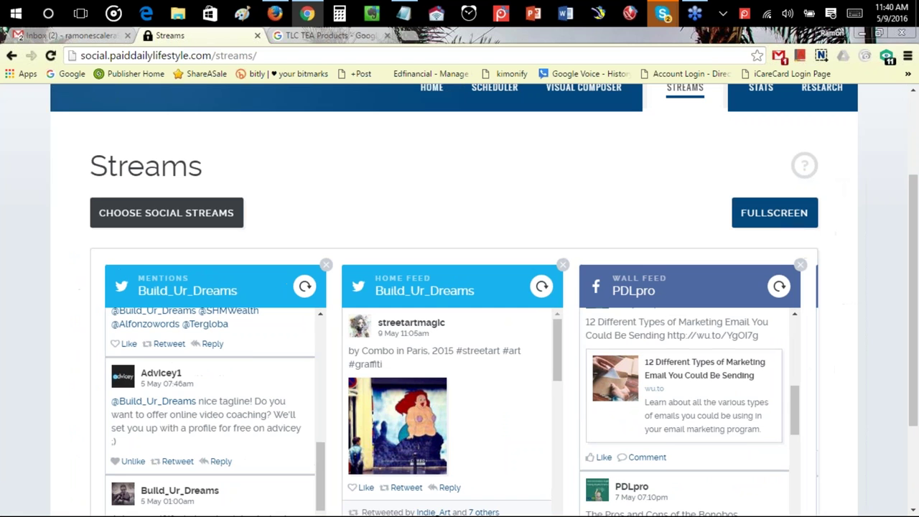
# Step: Review the Twitter and Facebook feeds offered for the social streams, then close the selection without adding any
pyautogui.click(158, 219)
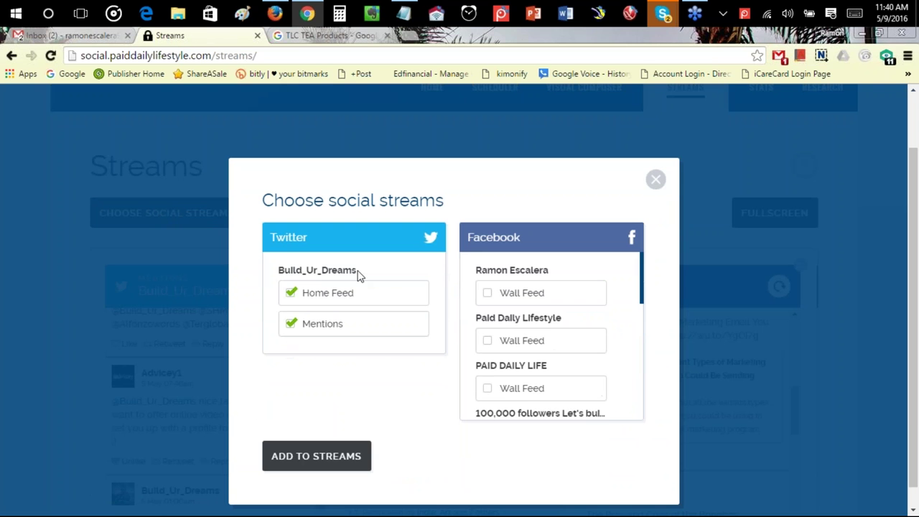
pyautogui.moveTo(644, 264); pyautogui.dragTo(642, 237)
pyautogui.doubleClick(494, 270)
pyautogui.moveTo(517, 269); pyautogui.dragTo(558, 271)
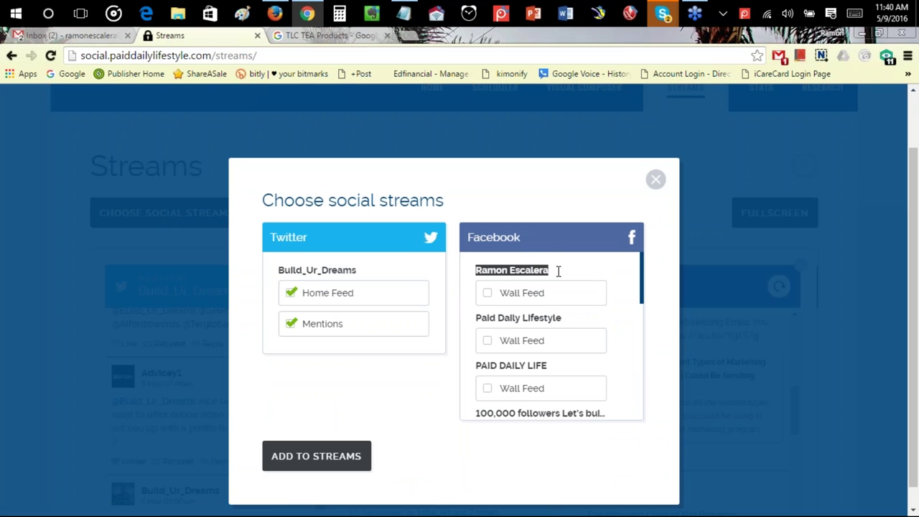
pyautogui.scroll(-5, 640, 365)
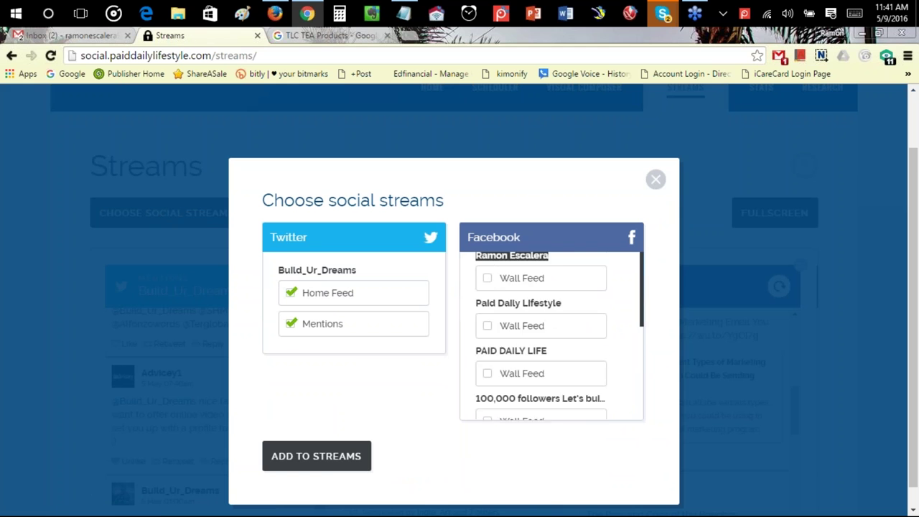
pyautogui.press('Escape')
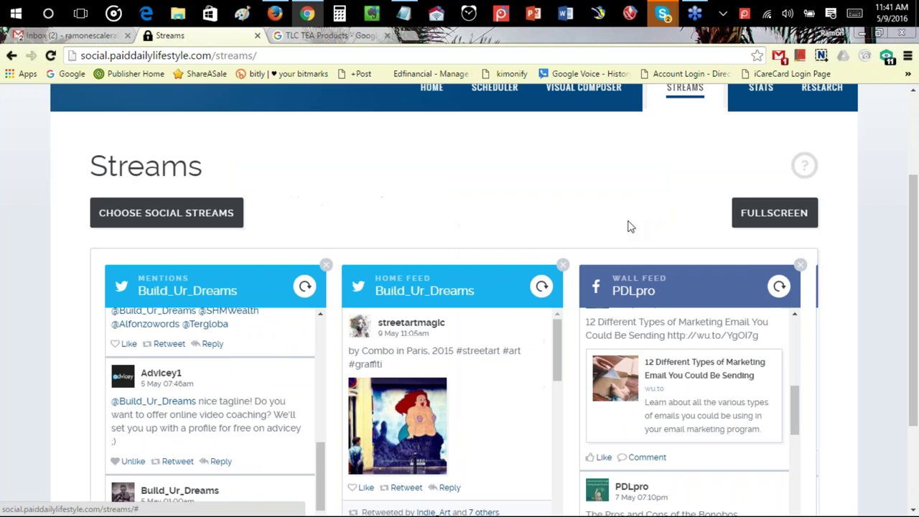
# Step: Open the statistics overview and examine the Twitter, LinkedIn and Facebook traffic graph for the last 7 days
pyautogui.scroll(2, 742, 268)
pyautogui.click(759, 207)
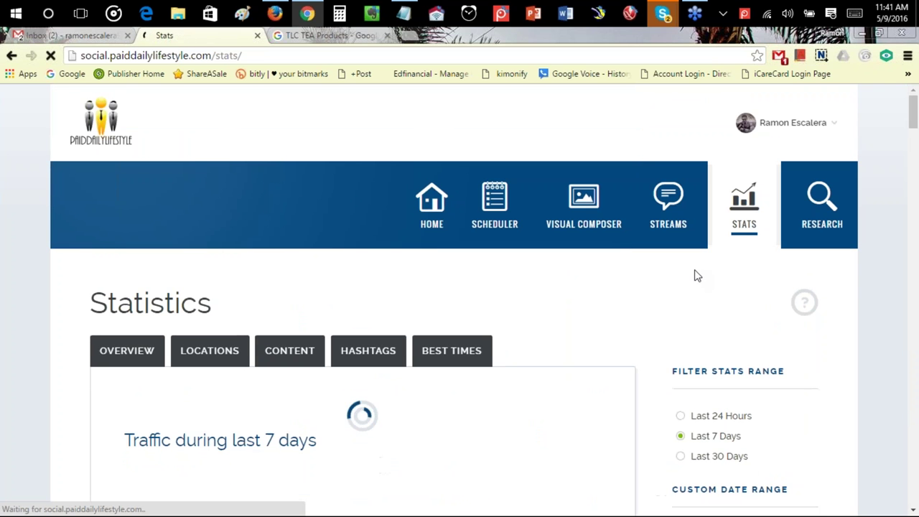
pyautogui.scroll(-5, 608, 289)
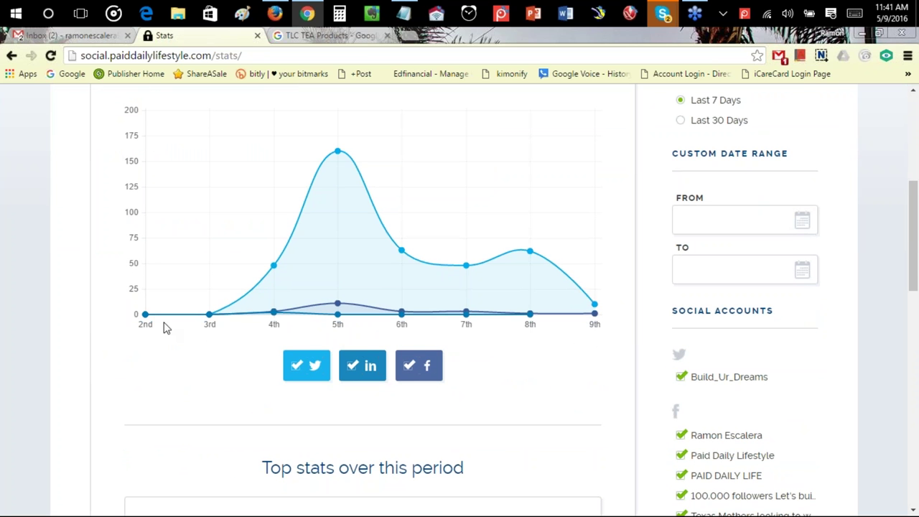
pyautogui.scroll(1, 216, 263)
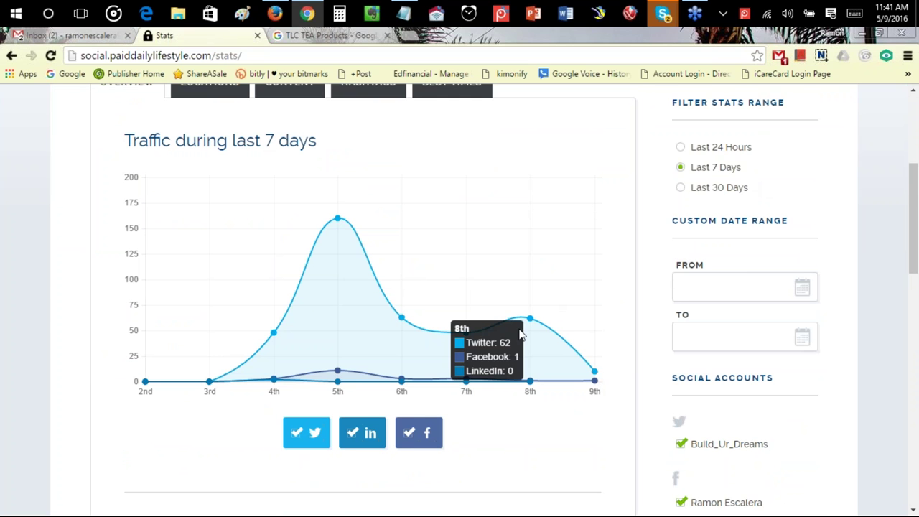
pyautogui.scroll(-2, 521, 333)
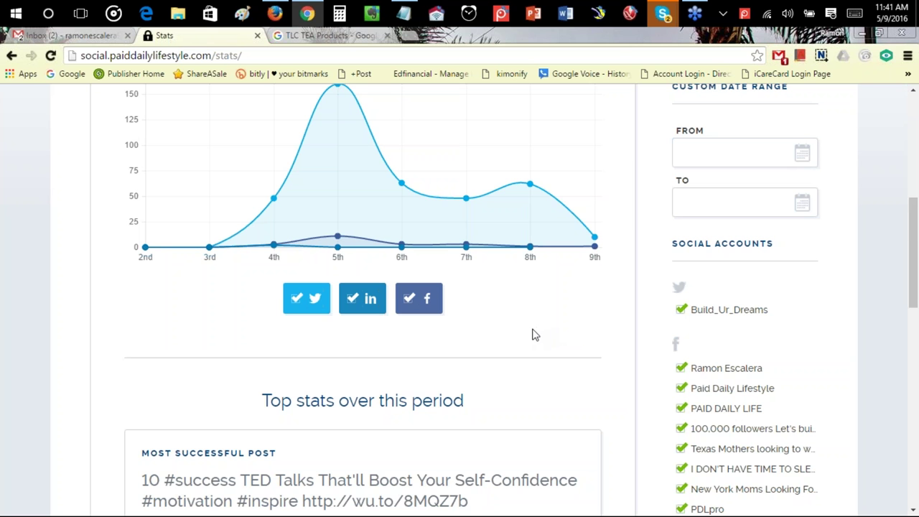
pyautogui.scroll(3, 533, 335)
pyautogui.scroll(-3, 533, 333)
# Step: Examine the top stats over this period, including the most successful post, top platform, best hashtag, best day and best time
pyautogui.scroll(-4, 523, 344)
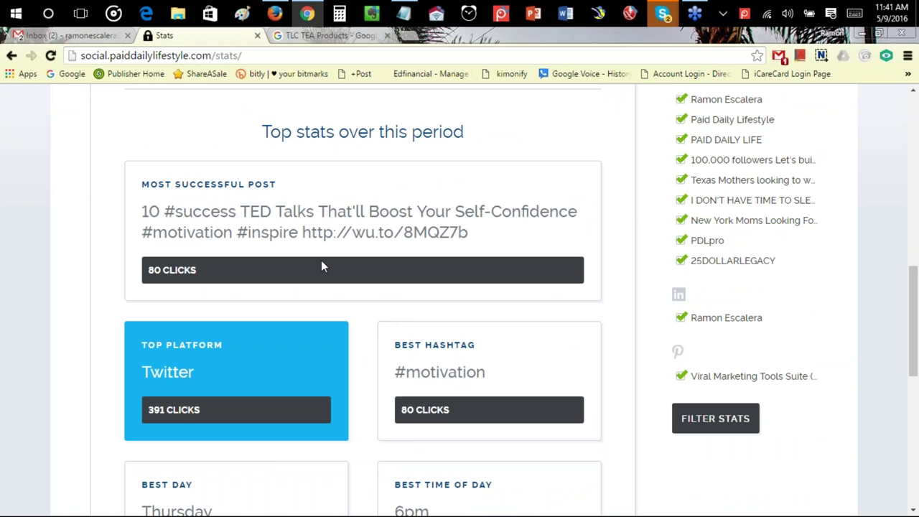
pyautogui.moveTo(130, 184); pyautogui.dragTo(308, 186)
pyautogui.click(295, 196)
pyautogui.moveTo(142, 209); pyautogui.dragTo(525, 232)
pyautogui.scroll(-2, 349, 312)
pyautogui.click(351, 313)
pyautogui.moveTo(197, 237); pyautogui.dragTo(114, 275)
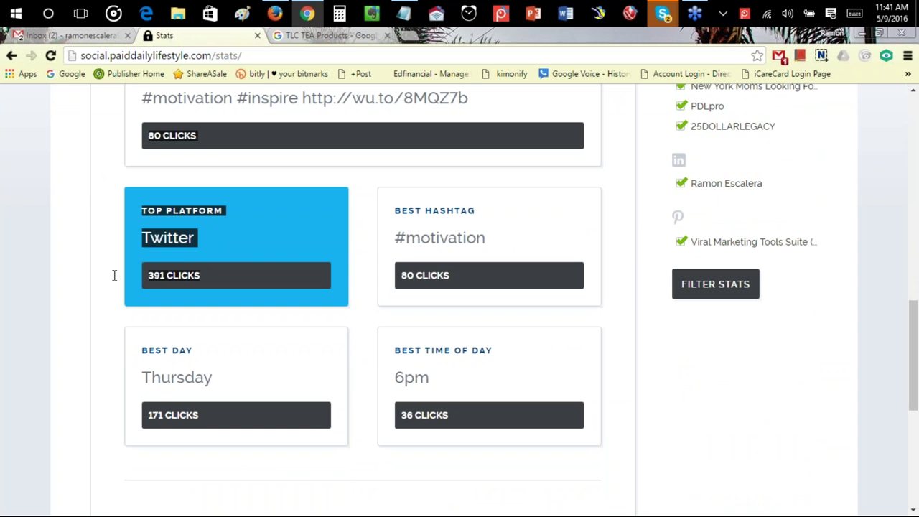
pyautogui.click(436, 245)
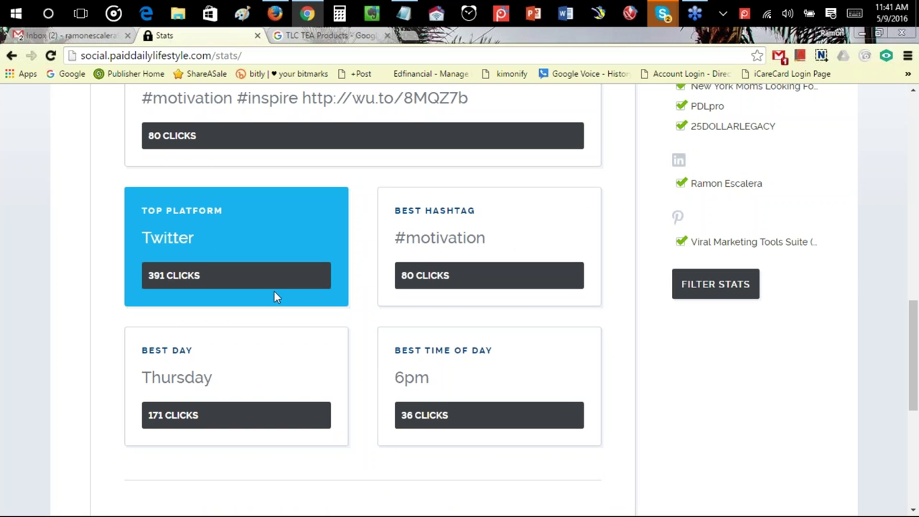
# Step: Look over the audience table for Twitter, Facebook, LinkedIn and Pinterest
pyautogui.scroll(-5, 479, 350)
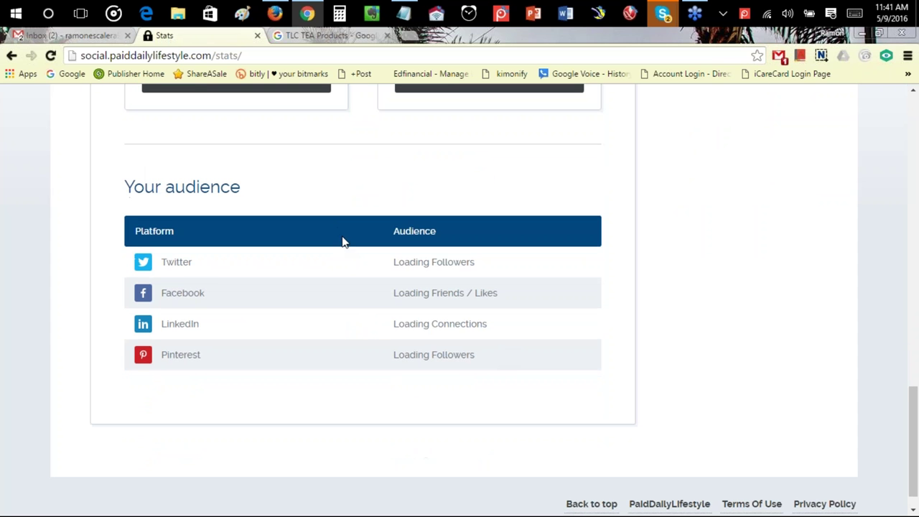
pyautogui.scroll(4, 461, 427)
pyautogui.scroll(-3, 462, 422)
pyautogui.scroll(-1, 462, 418)
pyautogui.scroll(1, 517, 391)
pyautogui.scroll(-1, 516, 391)
# Step: Review the statistics filters for time range, custom date range and social accounts
pyautogui.scroll(6, 388, 328)
pyautogui.scroll(3, 393, 327)
pyautogui.scroll(2, 653, 242)
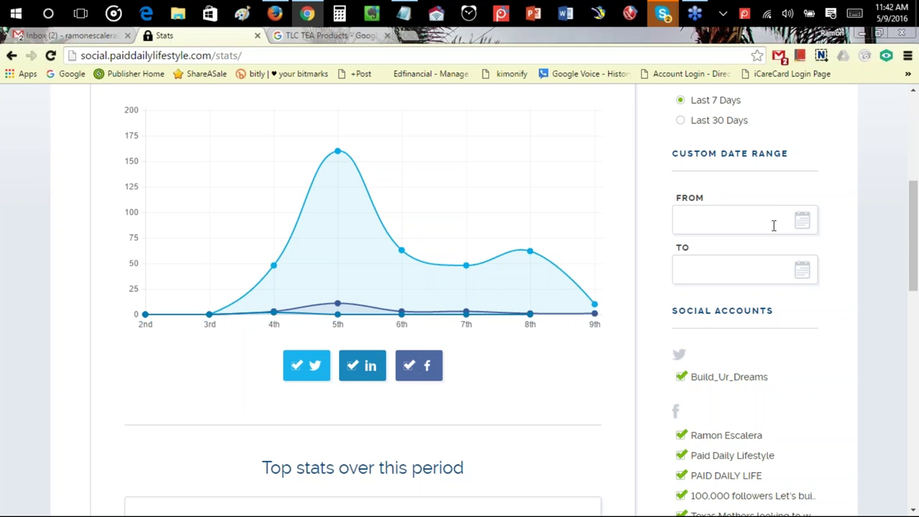
pyautogui.scroll(2, 754, 242)
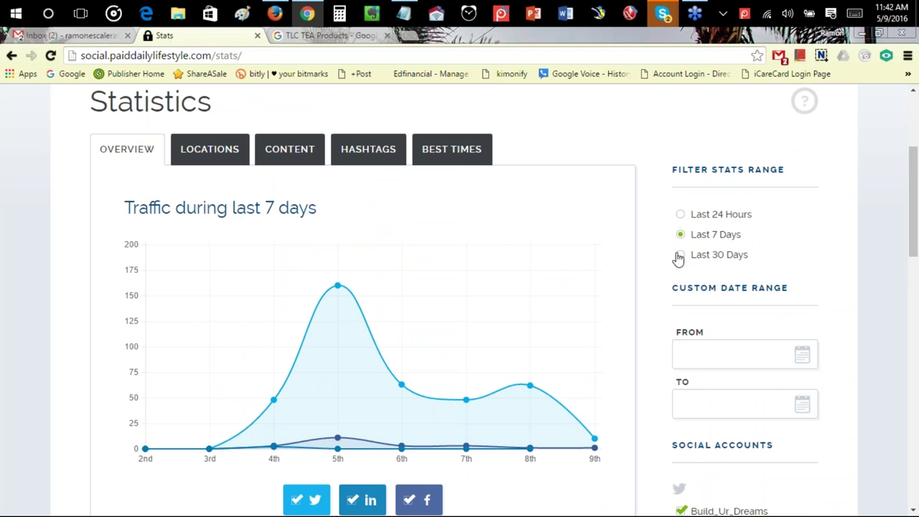
pyautogui.scroll(-2, 678, 258)
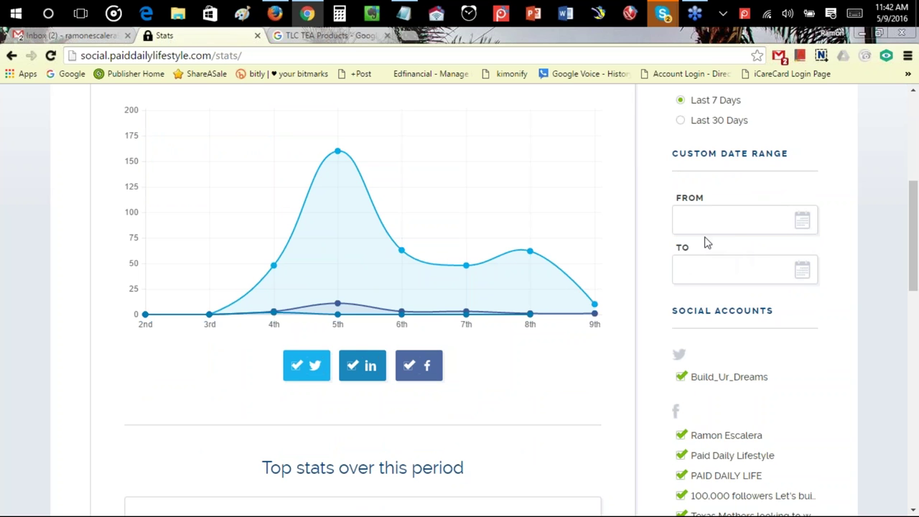
pyautogui.scroll(-3, 682, 316)
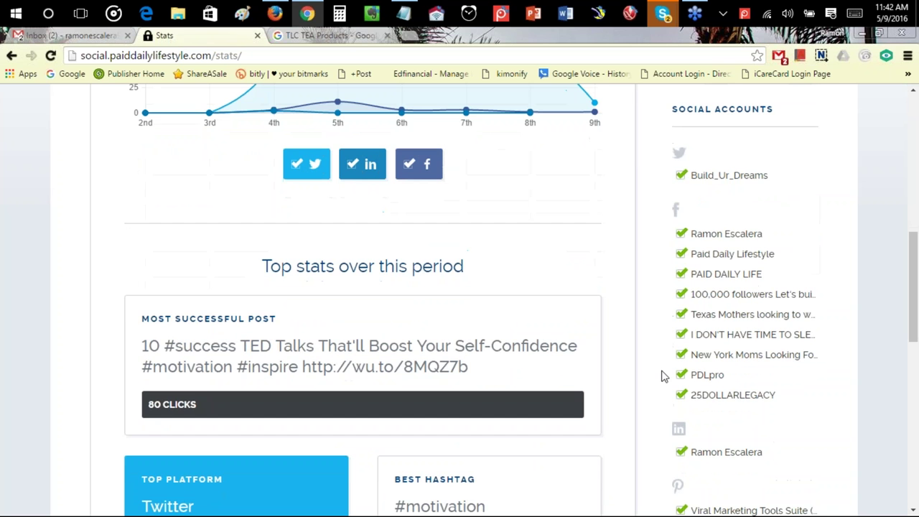
pyautogui.scroll(-2, 664, 377)
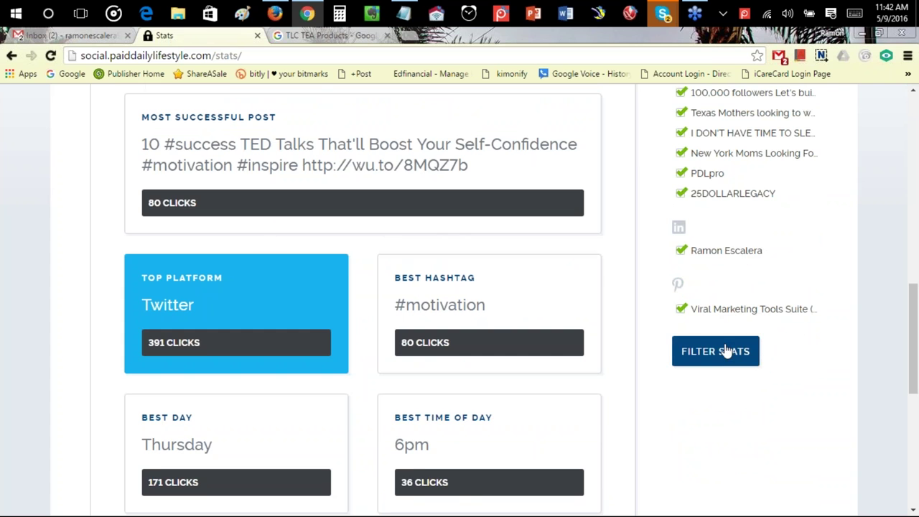
# Step: Open the location statistics and examine the world traffic map
pyautogui.scroll(5, 727, 351)
pyautogui.scroll(-1, 712, 339)
pyautogui.click(212, 151)
pyautogui.scroll(-3, 642, 359)
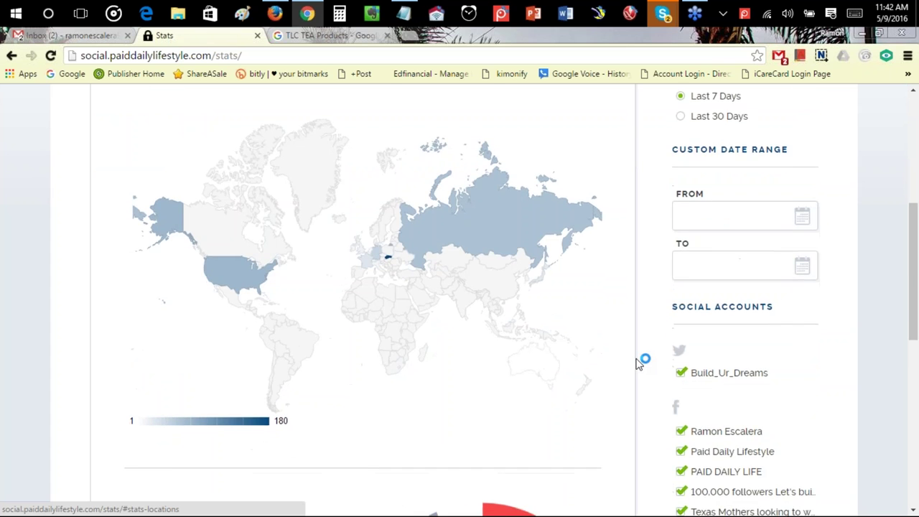
pyautogui.scroll(-3, 605, 338)
# Step: Read through the Top 5 Countries list and the Other countries list in the location statistics
pyautogui.moveTo(199, 324); pyautogui.dragTo(142, 320)
pyautogui.scroll(-2, 466, 353)
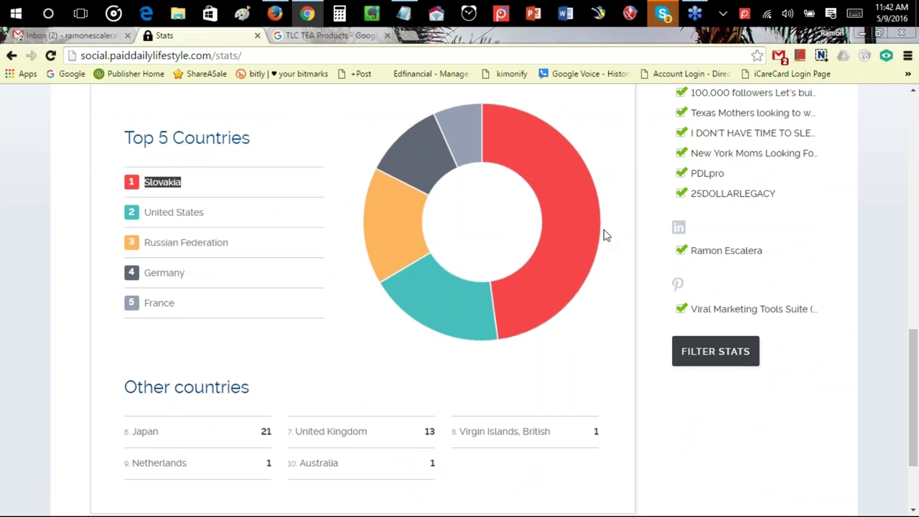
pyautogui.moveTo(139, 213); pyautogui.dragTo(207, 214)
pyautogui.moveTo(242, 246); pyautogui.dragTo(140, 246)
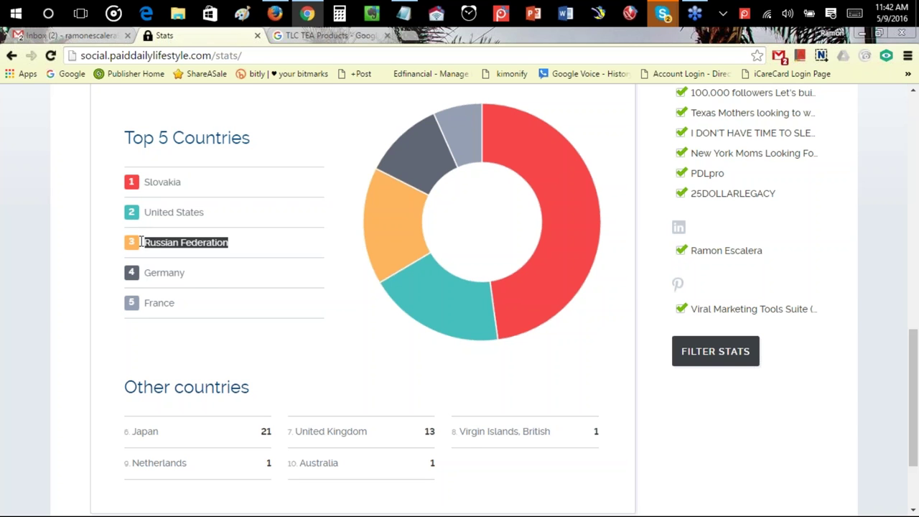
pyautogui.moveTo(206, 279); pyautogui.dragTo(236, 311)
pyautogui.scroll(-3, 244, 312)
pyautogui.moveTo(185, 323); pyautogui.dragTo(132, 311)
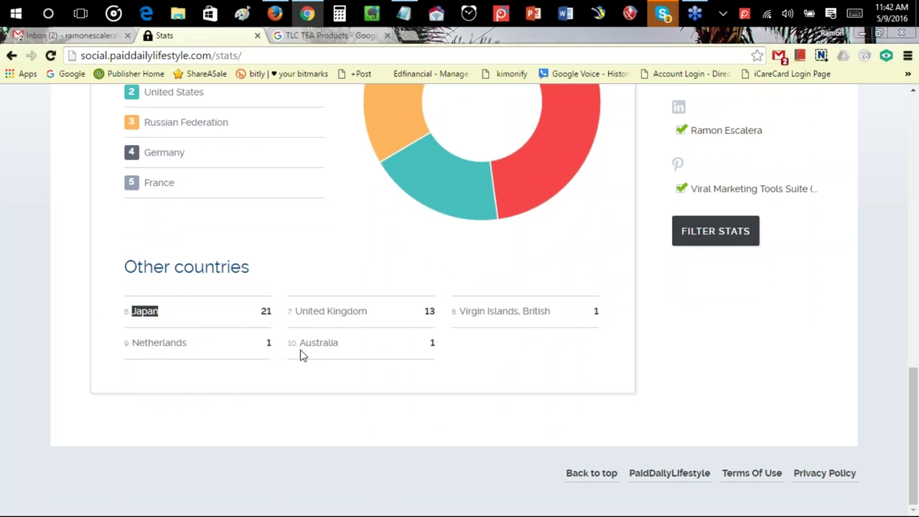
# Step: Open the content statistics and inspect the daily values on the Top 5 posts/tweets chart
pyautogui.scroll(10, 302, 349)
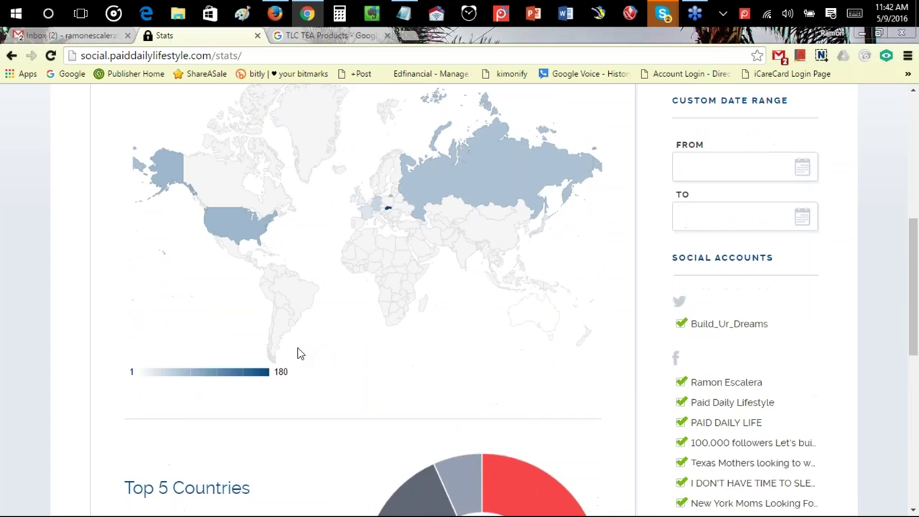
pyautogui.click(296, 170)
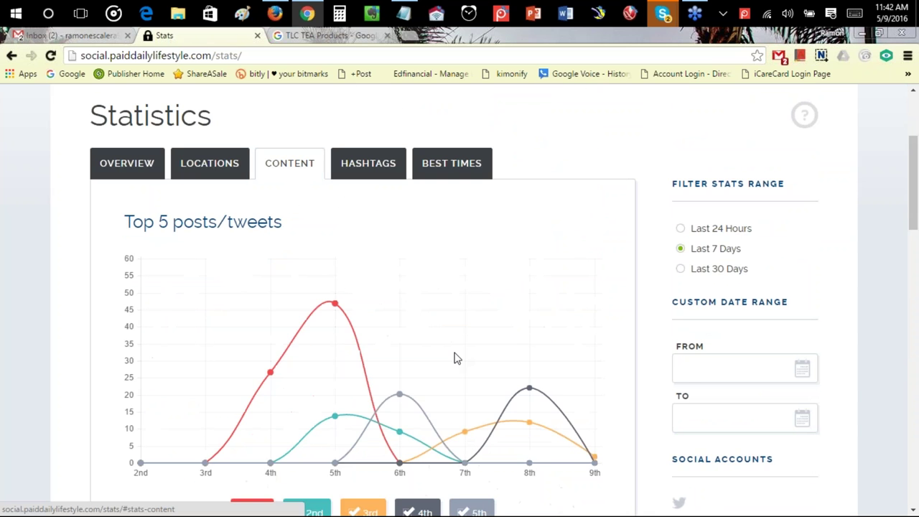
pyautogui.scroll(-3, 455, 357)
pyautogui.scroll(3, 455, 357)
pyautogui.moveTo(334, 223)
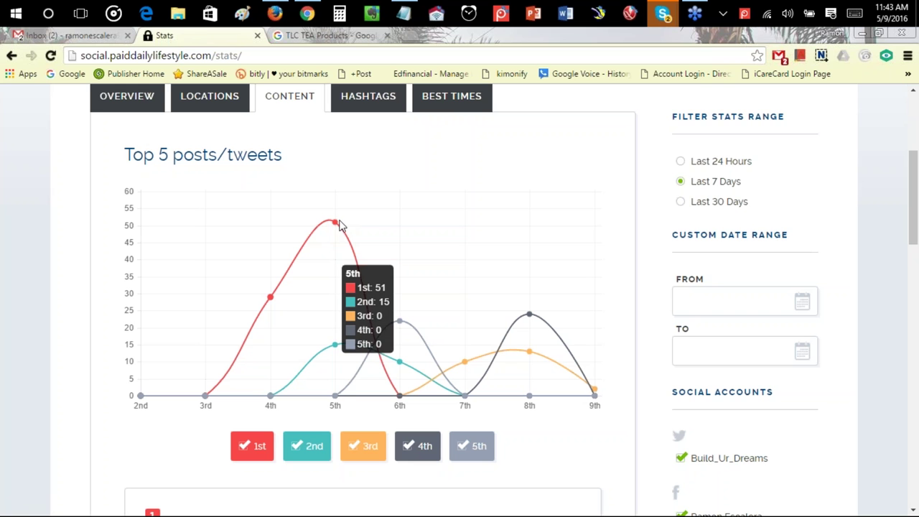
pyautogui.moveTo(533, 340)
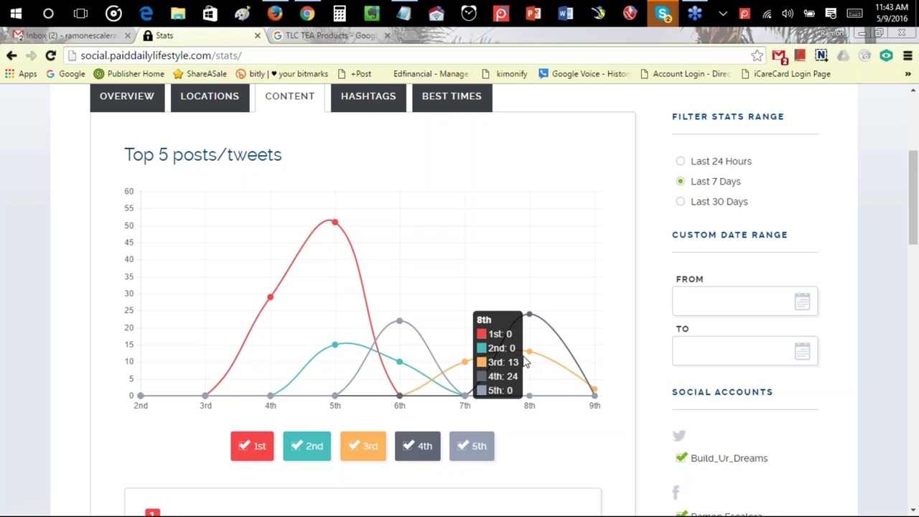
# Step: Review the number of clicks and the post date of the top-ranked tweet below the chart
pyautogui.scroll(-5, 530, 359)
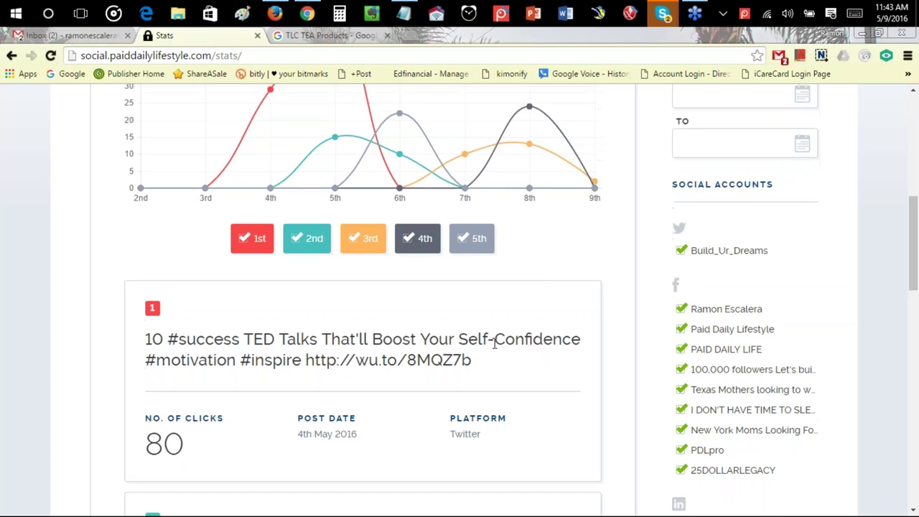
pyautogui.moveTo(225, 323); pyautogui.dragTo(147, 287)
pyautogui.click(204, 327)
pyautogui.moveTo(210, 324); pyautogui.dragTo(147, 323)
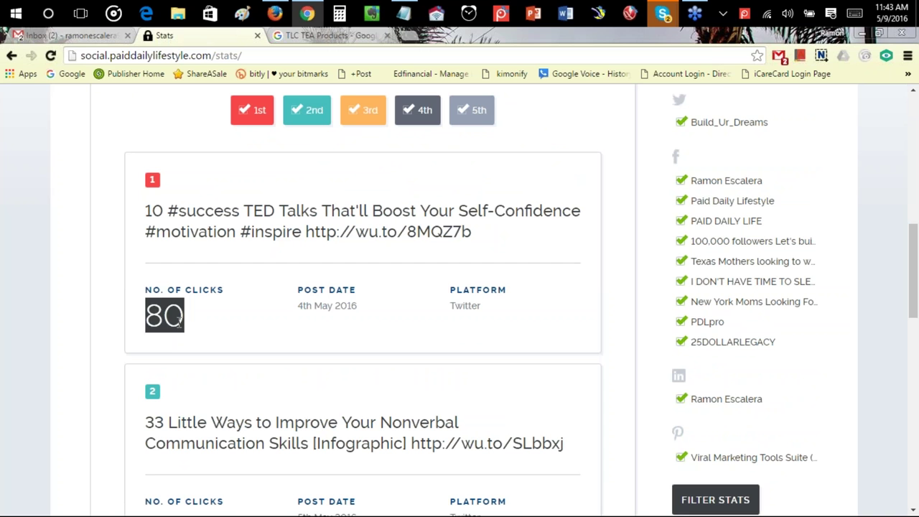
pyautogui.click(219, 327)
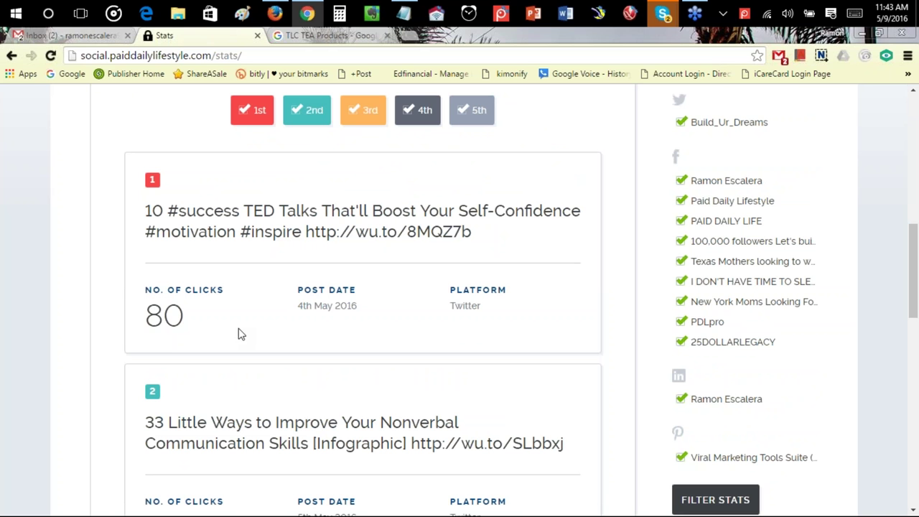
pyautogui.moveTo(359, 307); pyautogui.dragTo(295, 308)
pyautogui.click(302, 323)
# Step: Examine the #success and #motivation hashtags in the top-ranked tweet's text
pyautogui.moveTo(170, 213); pyautogui.dragTo(235, 216)
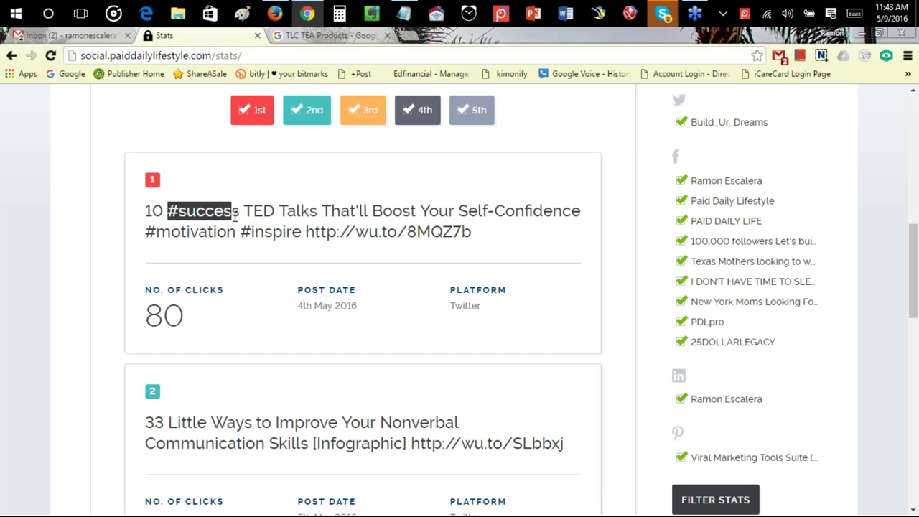
pyautogui.moveTo(142, 234); pyautogui.dragTo(241, 234)
pyautogui.click(273, 231)
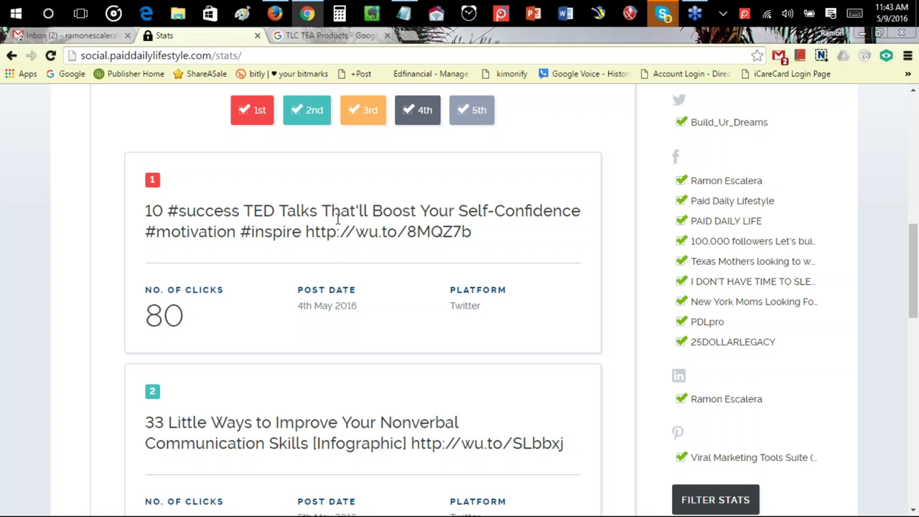
# Step: Switch to Firefox, open Twitter in a new tab from the most visited sites and log in to the account
pyautogui.click(276, 14)
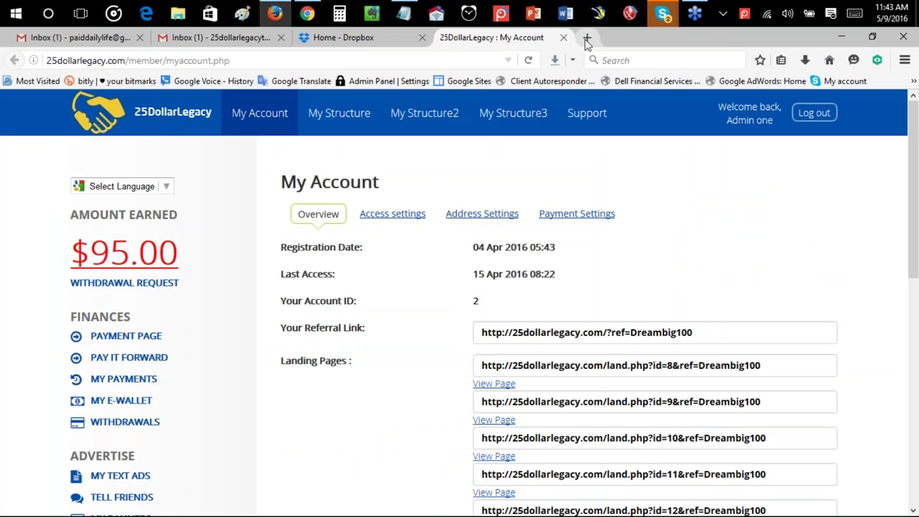
pyautogui.click(586, 40)
pyautogui.click(32, 82)
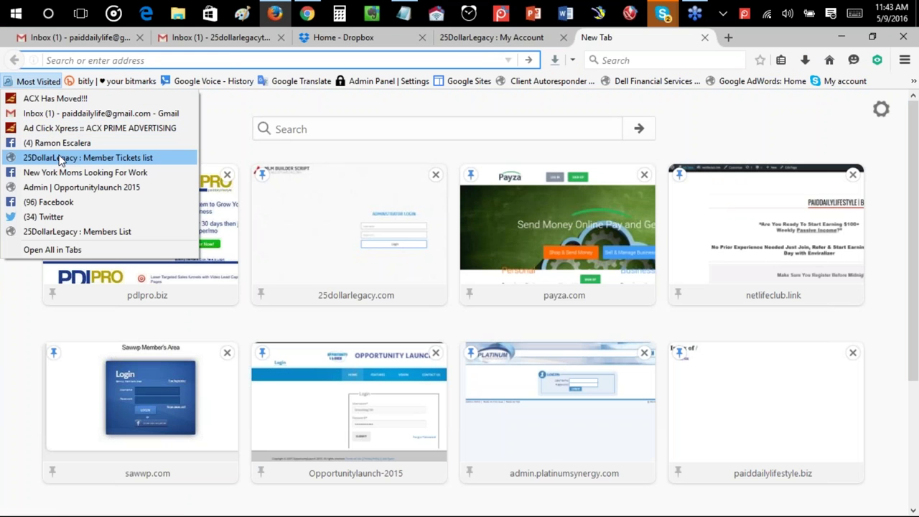
pyautogui.click(50, 216)
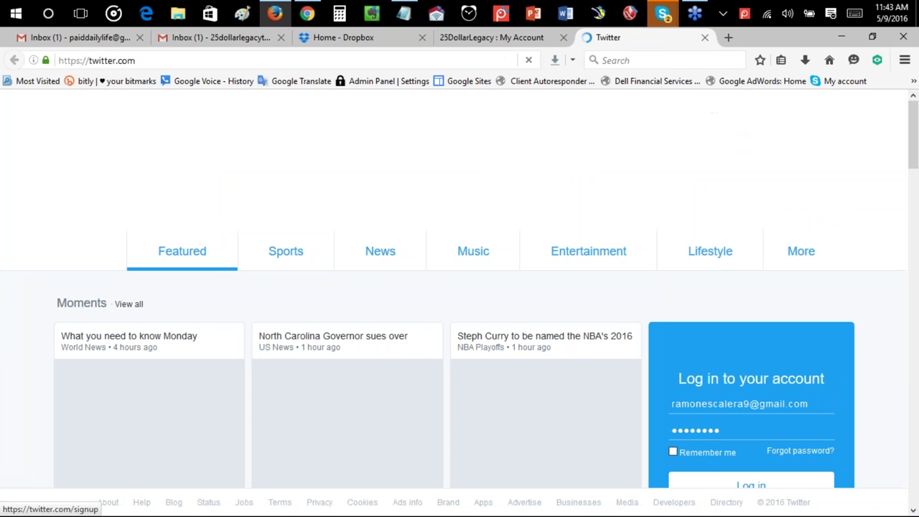
pyautogui.click(817, 117)
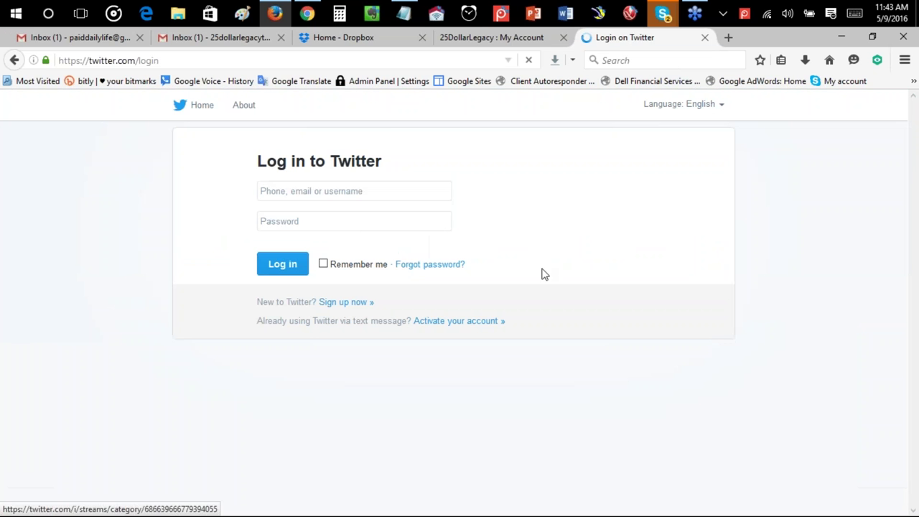
pyautogui.click(282, 263)
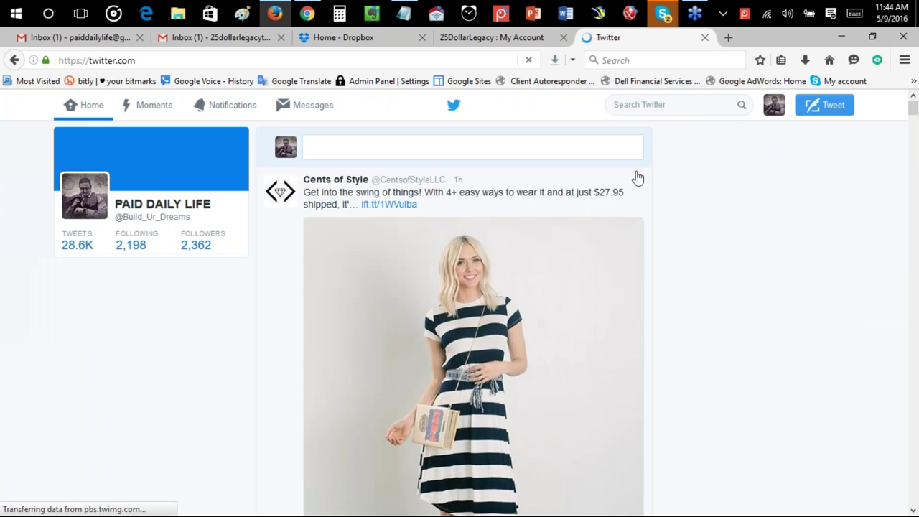
# Step: Open the Twitter notifications and look through the new followers and the liked tweets
pyautogui.click(159, 105)
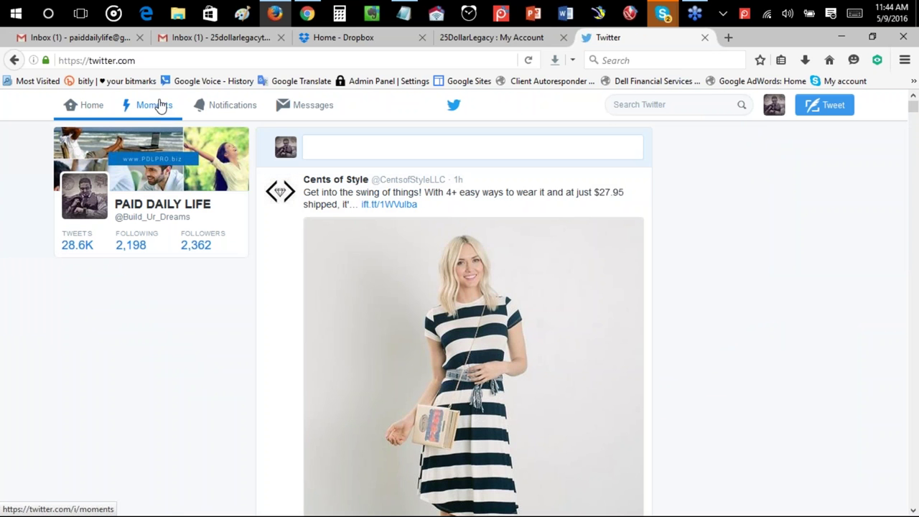
pyautogui.click(219, 109)
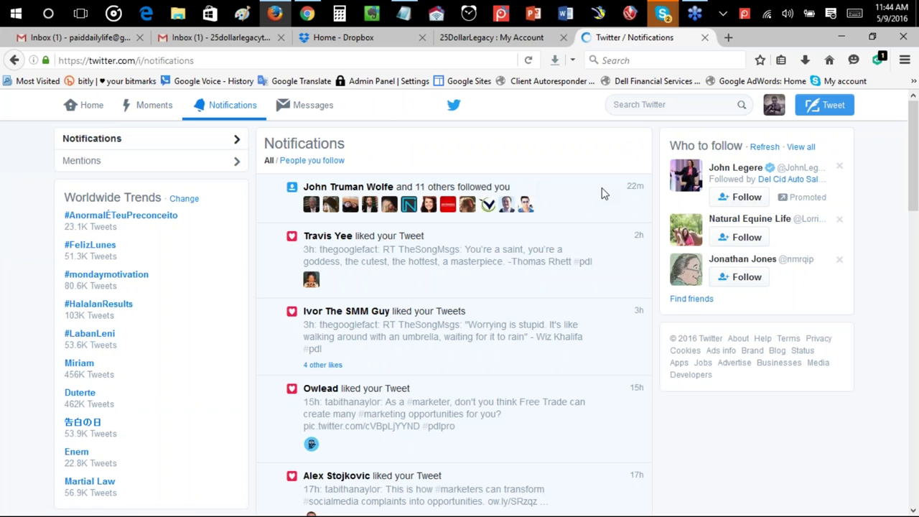
pyautogui.moveTo(511, 189); pyautogui.dragTo(308, 185)
pyautogui.click(406, 152)
pyautogui.scroll(-8, 483, 357)
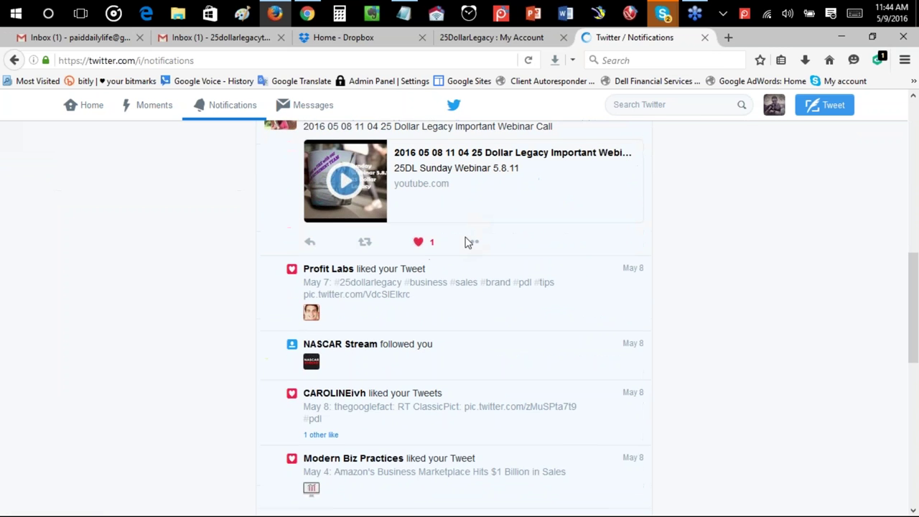
pyautogui.scroll(2, 463, 244)
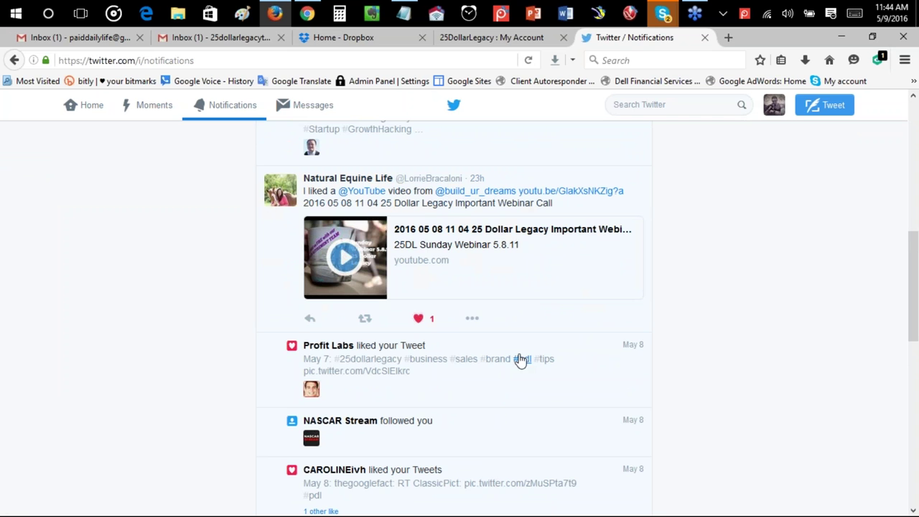
pyautogui.scroll(7, 542, 305)
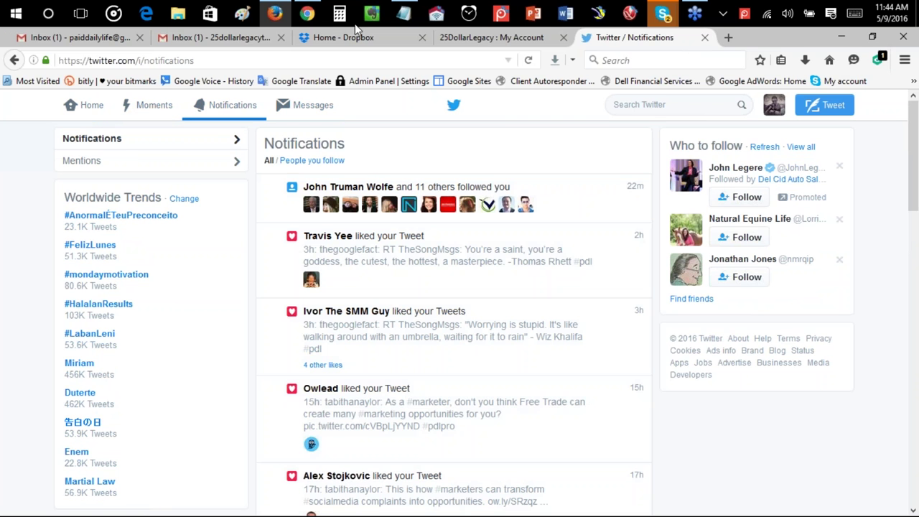
# Step: Switch back to the Statistics page in Chrome and return to its statistics categories
pyautogui.click(309, 14)
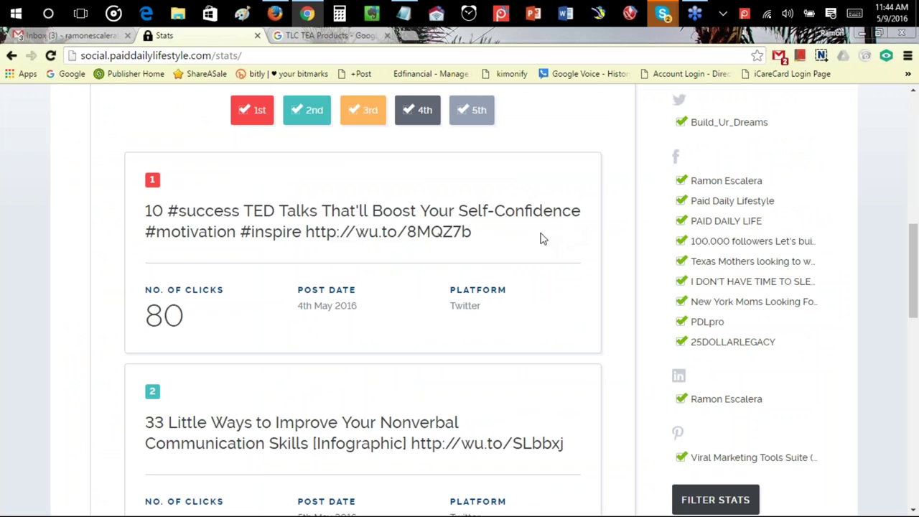
pyautogui.scroll(3, 540, 240)
pyautogui.scroll(3, 540, 240)
pyautogui.scroll(-2, 540, 240)
pyautogui.scroll(3, 540, 240)
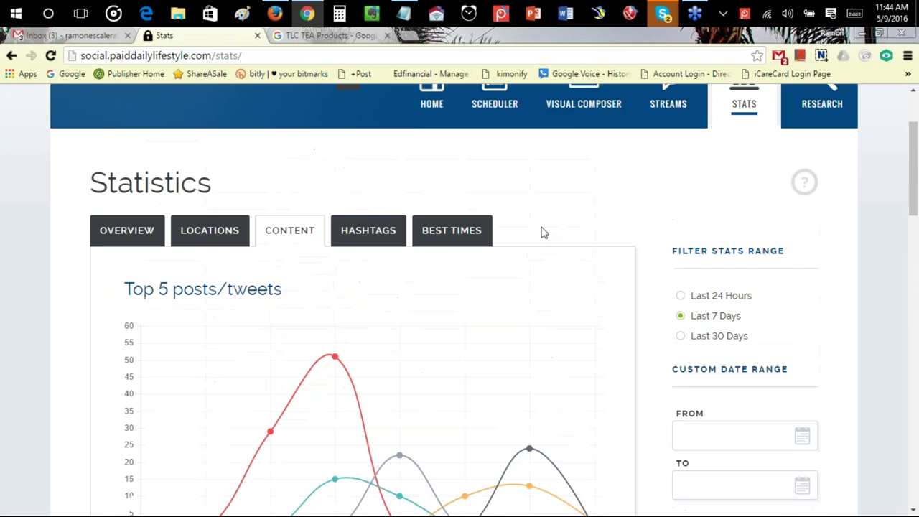
pyautogui.scroll(1, 544, 231)
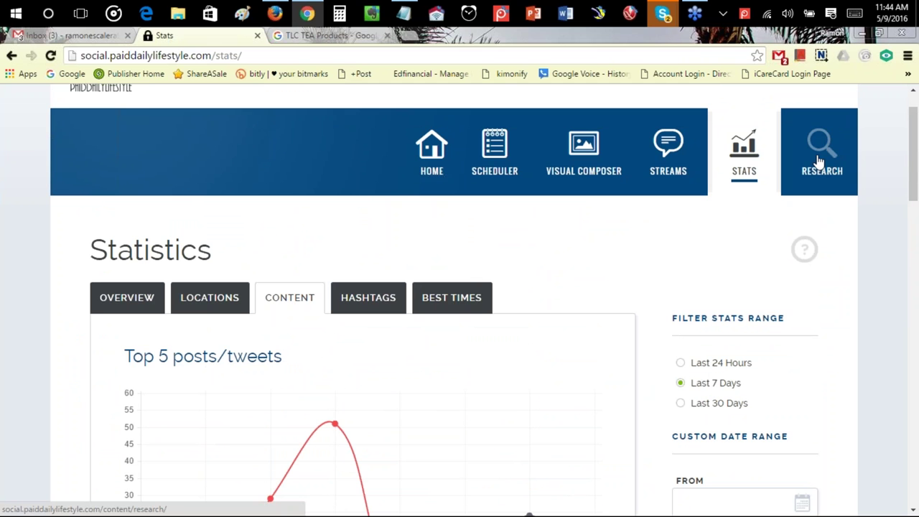
pyautogui.scroll(-1, 611, 277)
pyautogui.scroll(-3, 612, 277)
# Step: Open the hashtag statistics and read through the Top 5 Hashtags list
pyautogui.click(368, 95)
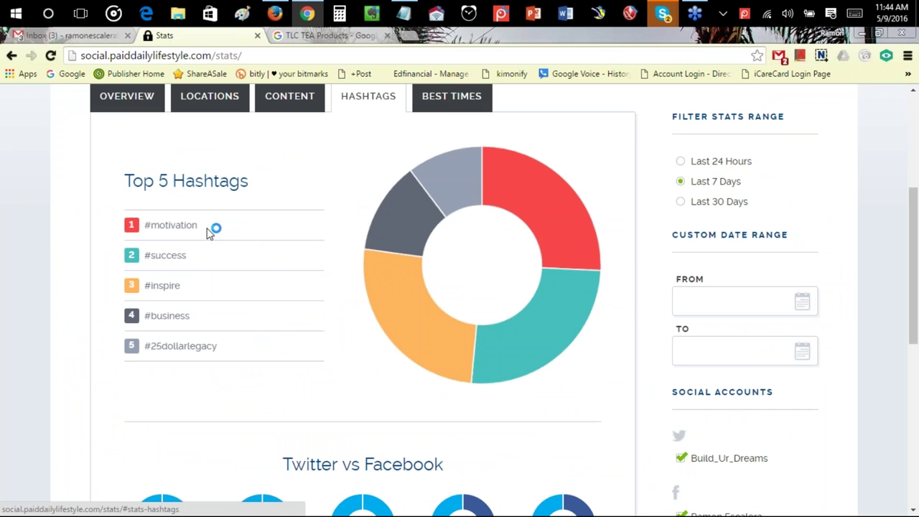
pyautogui.moveTo(215, 225); pyautogui.dragTo(127, 231)
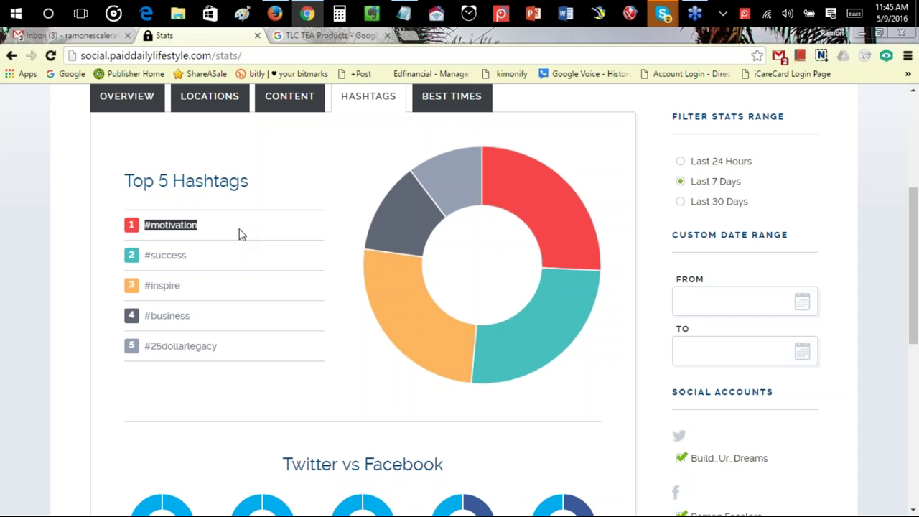
pyautogui.click(204, 271)
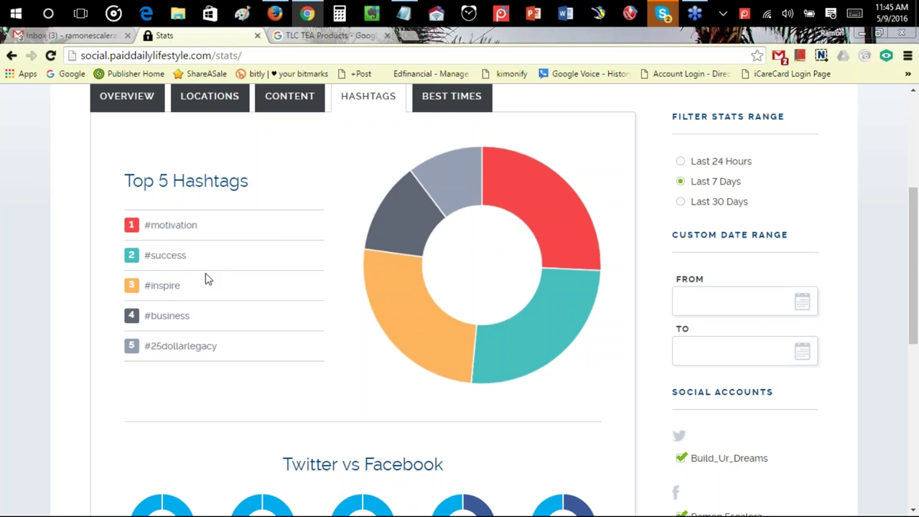
# Step: Compare the Twitter vs Facebook share of each top hashtag with the overall Top 5 Hashtags chart
pyautogui.scroll(-3, 302, 306)
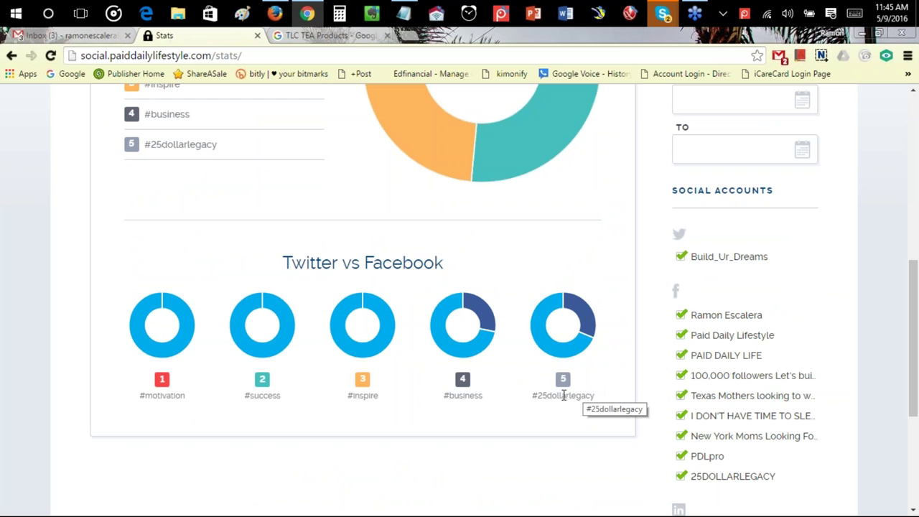
pyautogui.moveTo(593, 316)
pyautogui.moveTo(577, 352)
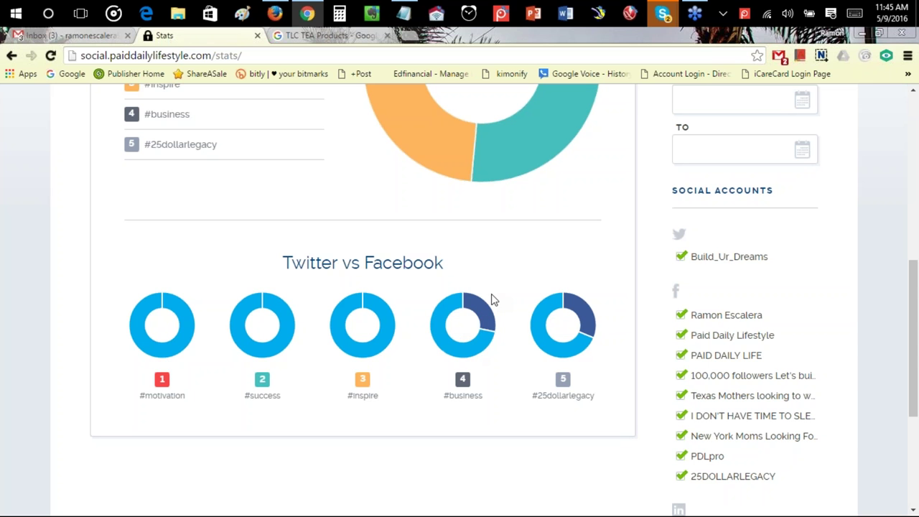
pyautogui.scroll(2, 540, 316)
pyautogui.scroll(4, 532, 323)
pyautogui.scroll(-4, 509, 306)
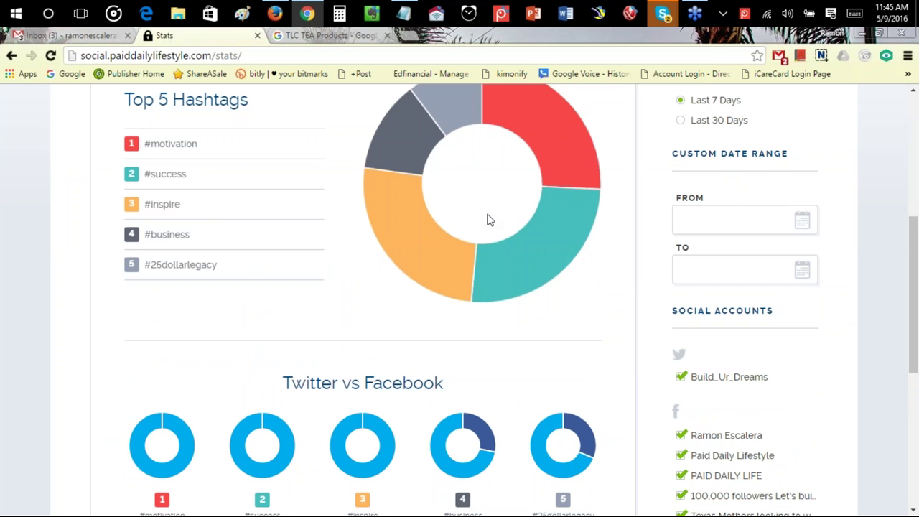
pyautogui.scroll(1, 486, 219)
pyautogui.moveTo(209, 216)
pyautogui.mouseDown()
pyautogui.moveTo(122, 202)
pyautogui.moveTo(209, 215)
pyautogui.mouseUp()
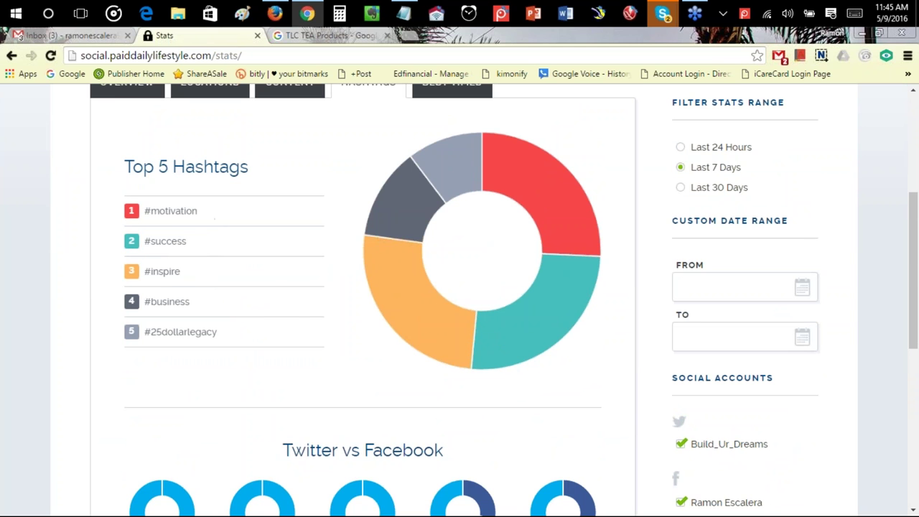
# Step: Open the best times statistics and inspect the 3am and 6pm bars on the hourly chart
pyautogui.scroll(3, 314, 288)
pyautogui.click(470, 275)
pyautogui.scroll(-4, 535, 250)
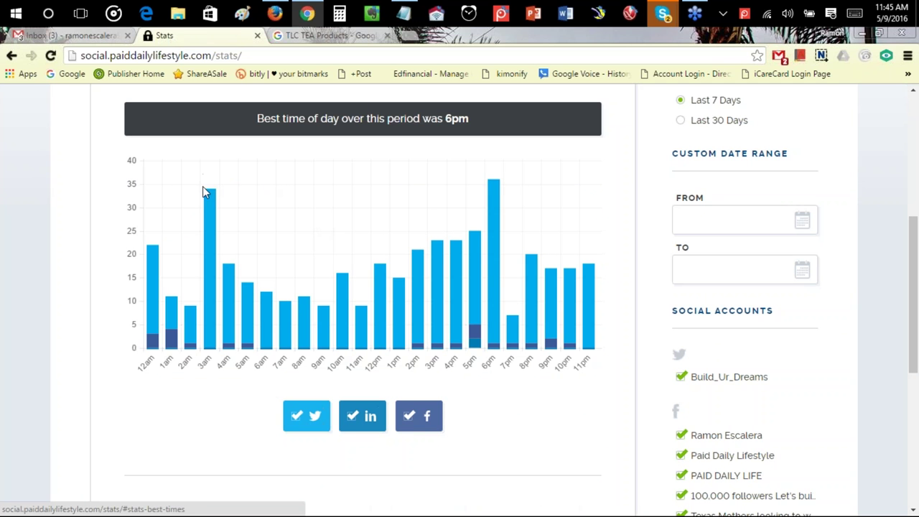
pyautogui.moveTo(208, 200)
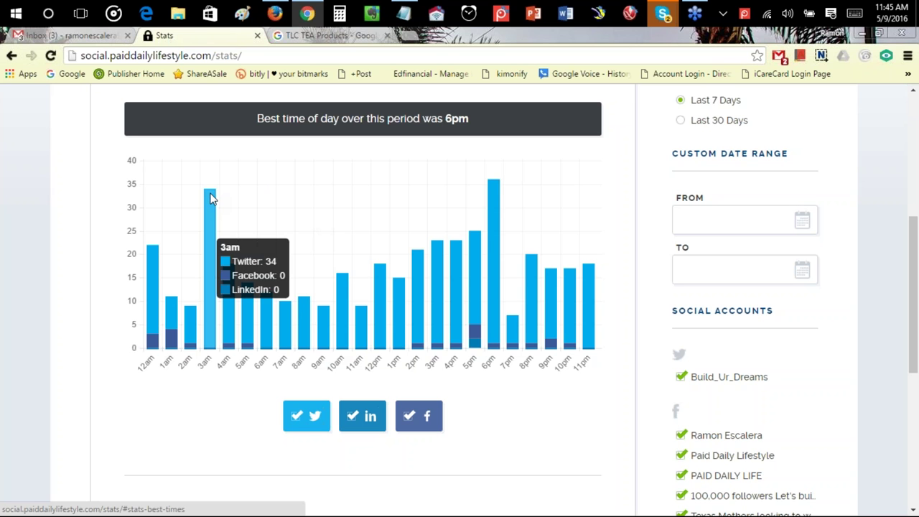
pyautogui.moveTo(500, 200)
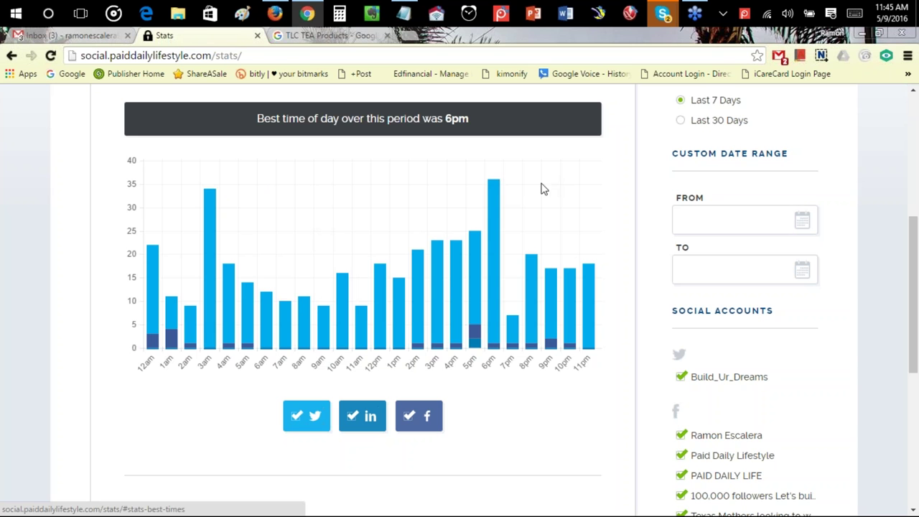
# Step: Read the best time of day statement and the Best time by platform table
pyautogui.moveTo(494, 118); pyautogui.dragTo(257, 115)
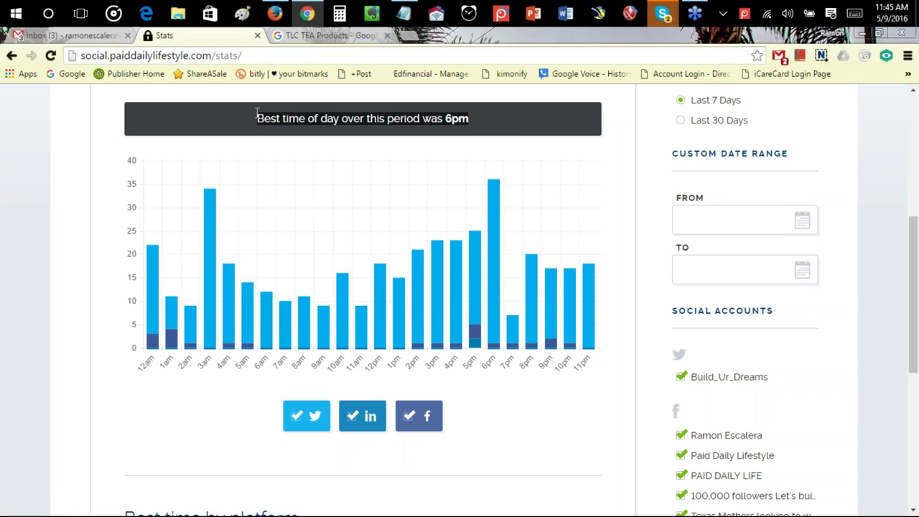
pyautogui.click(424, 124)
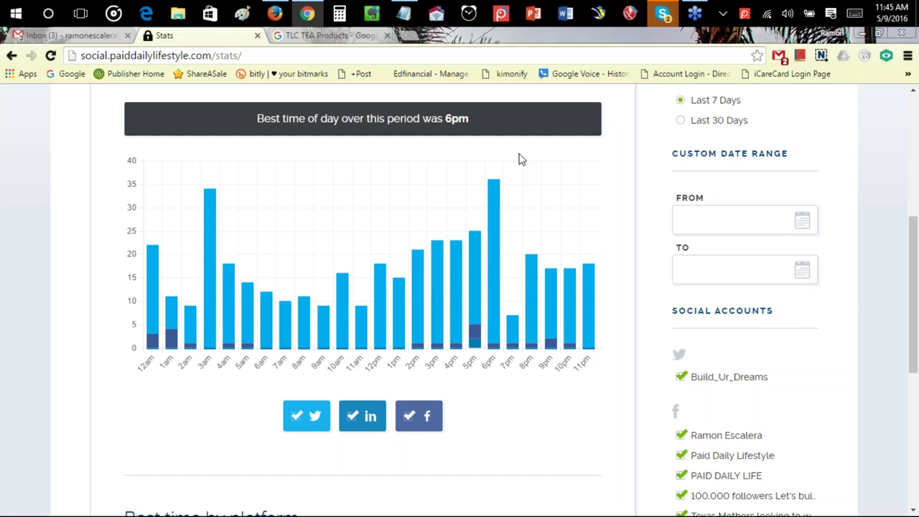
pyautogui.scroll(-5, 521, 160)
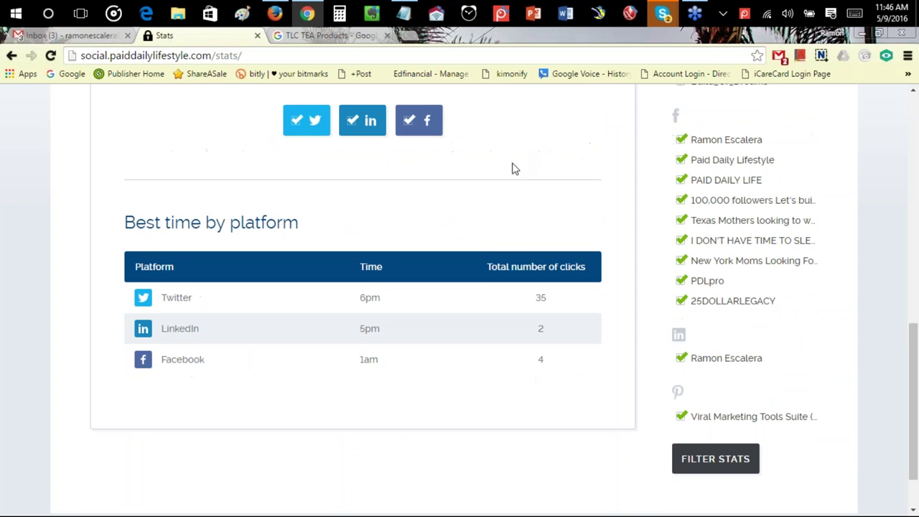
# Step: Examine the posting time and total clicks for each network in the Best time by platform table
pyautogui.moveTo(483, 263); pyautogui.dragTo(580, 270)
pyautogui.click(433, 302)
pyautogui.moveTo(335, 228); pyautogui.dragTo(126, 222)
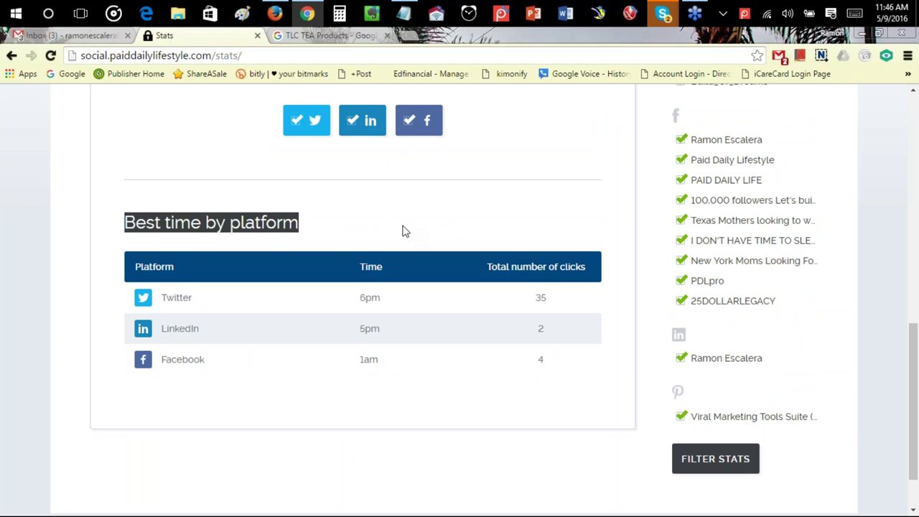
pyautogui.doubleClick(367, 328)
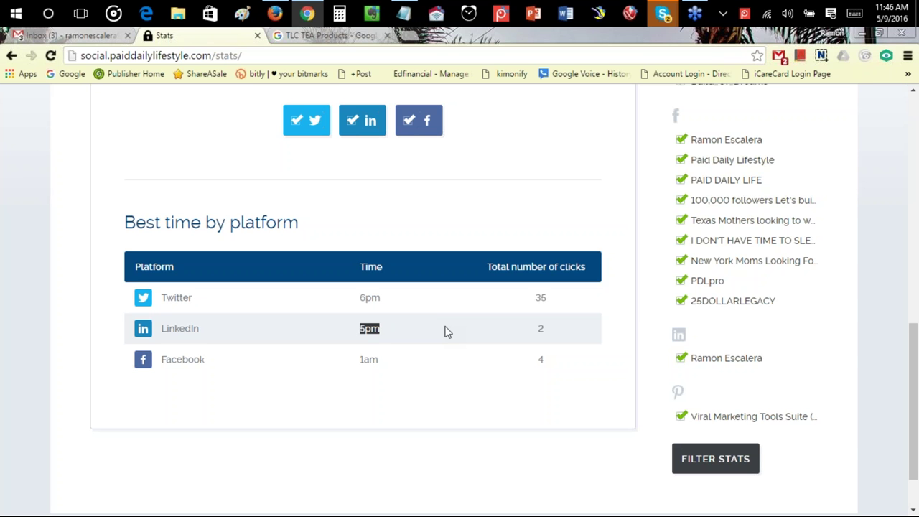
pyautogui.click(409, 317)
# Step: Open content research and look over the saved searches and the available search sources
pyautogui.scroll(15, 298, 362)
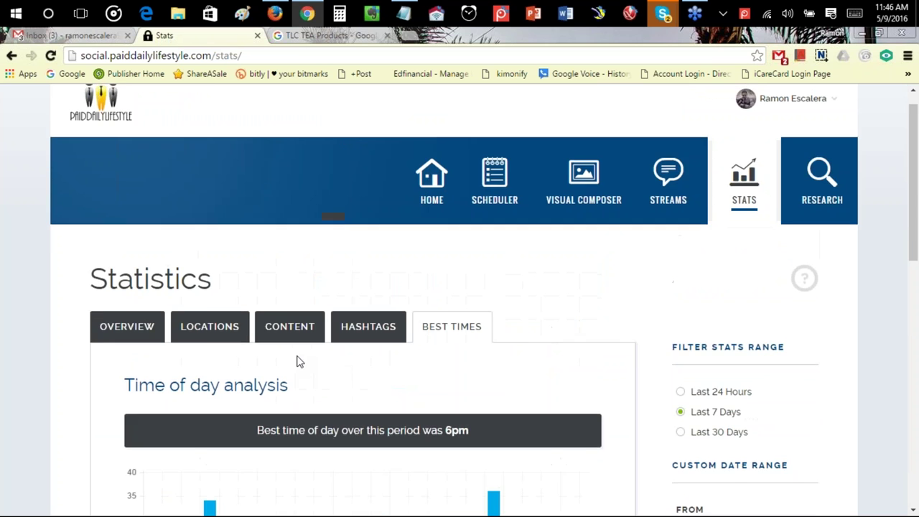
pyautogui.click(823, 211)
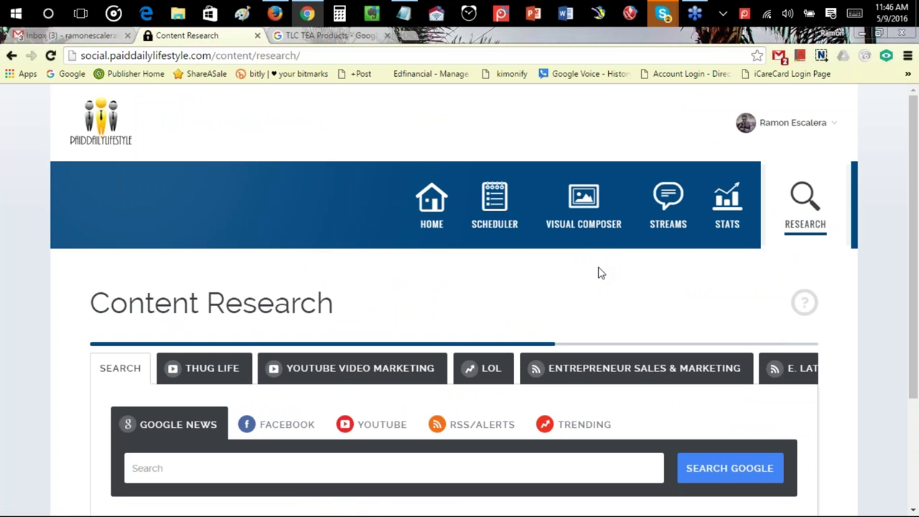
pyautogui.scroll(-2, 532, 268)
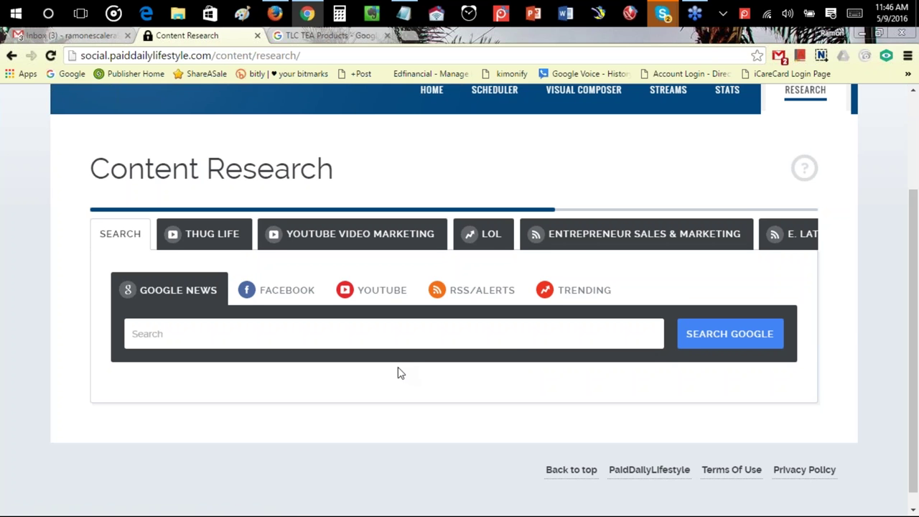
pyautogui.scroll(-1, 398, 368)
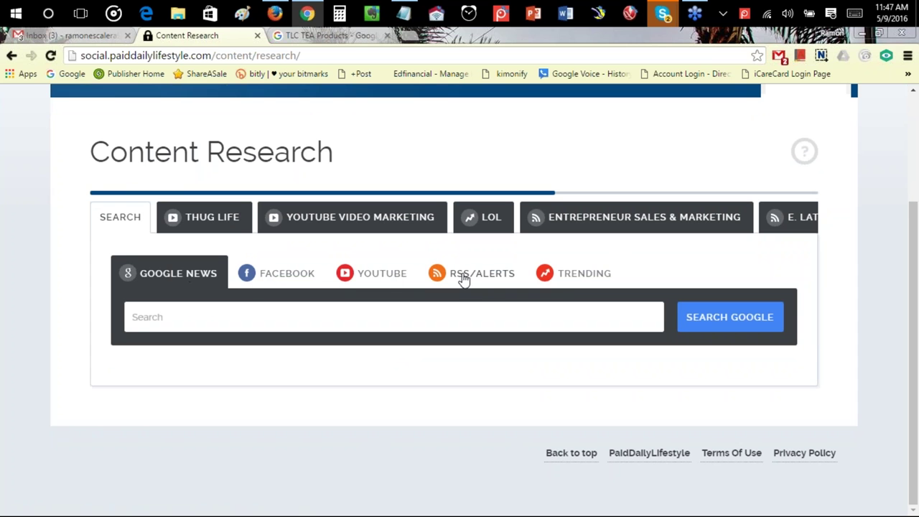
pyautogui.moveTo(513, 199); pyautogui.dragTo(237, 221)
# Step: Search trending content using the Cute feed
pyautogui.click(584, 273)
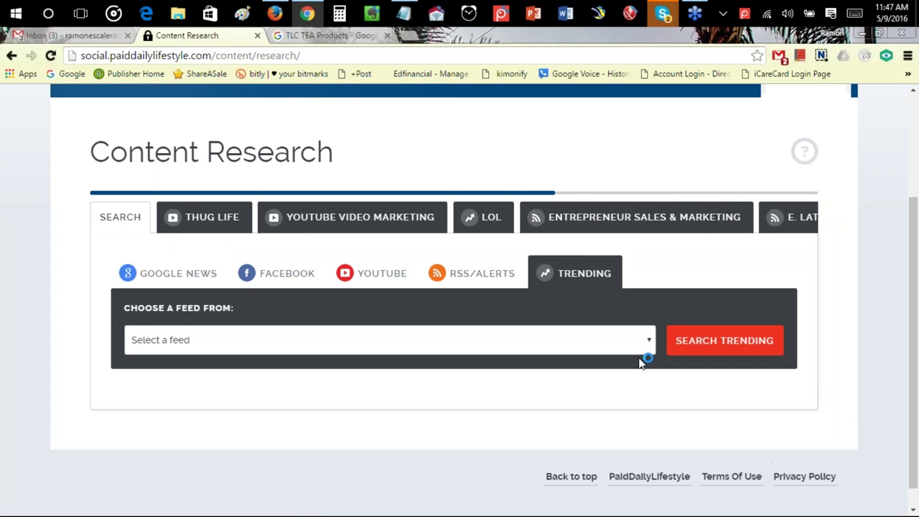
pyautogui.scroll(-1, 488, 381)
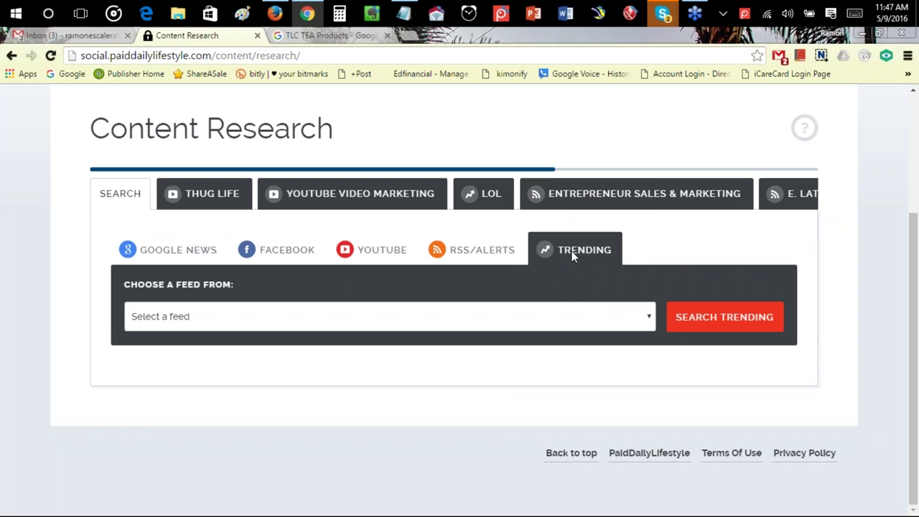
pyautogui.click(575, 315)
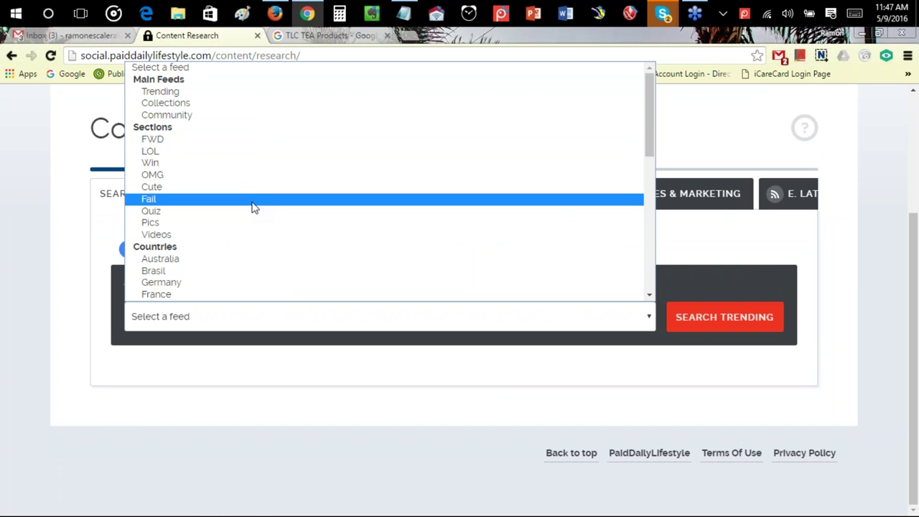
pyautogui.click(232, 187)
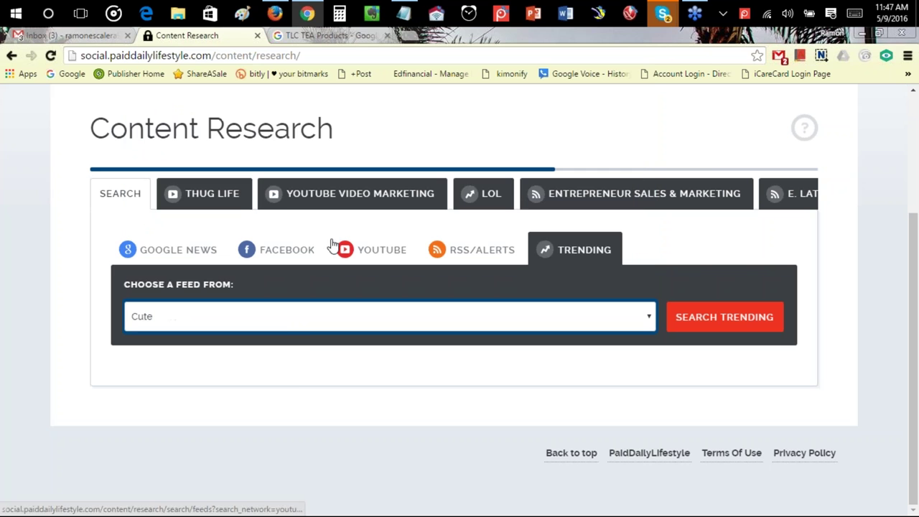
pyautogui.click(738, 318)
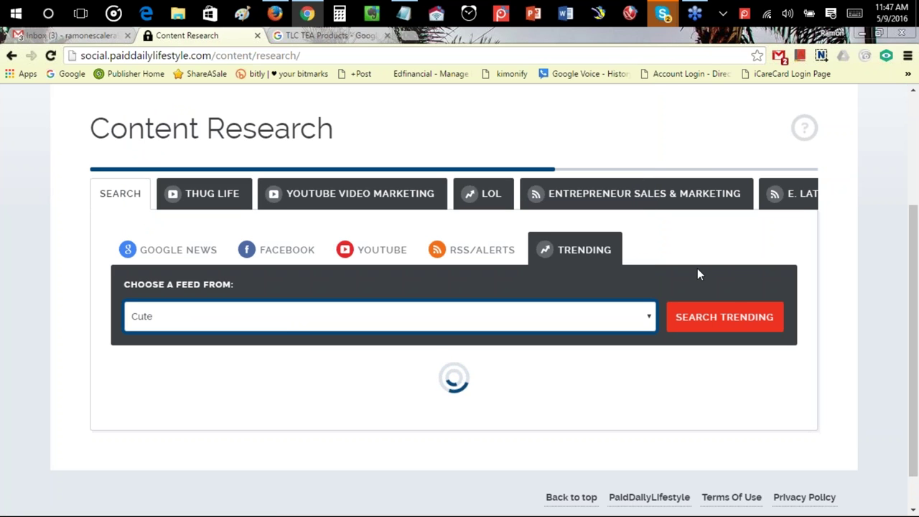
# Step: Browse the trending results and open the scheduling form for "33 Products That Are Almost Too Clever To Use"
pyautogui.scroll(-2, 697, 273)
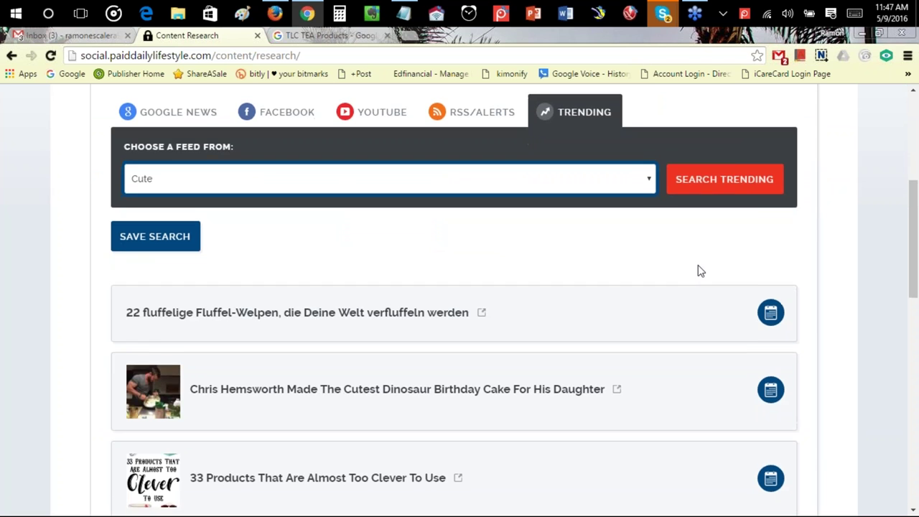
pyautogui.scroll(-2, 700, 266)
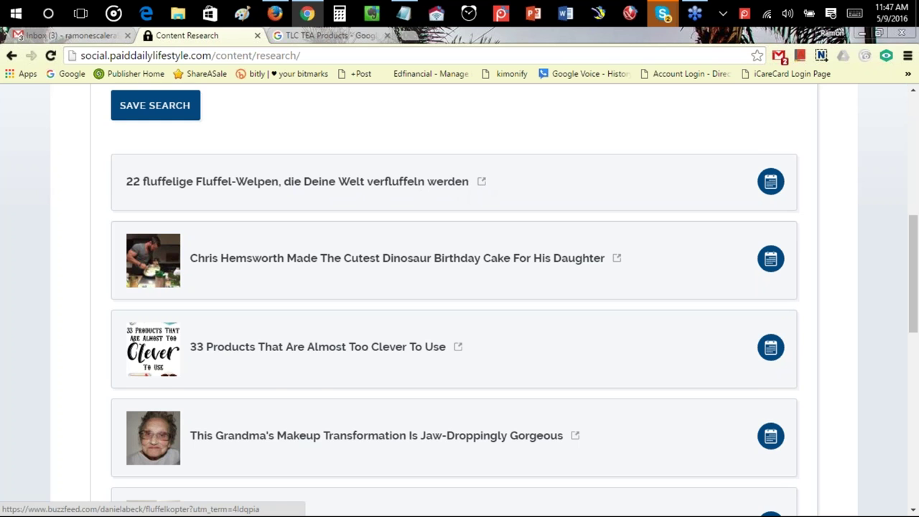
pyautogui.scroll(-1, 481, 239)
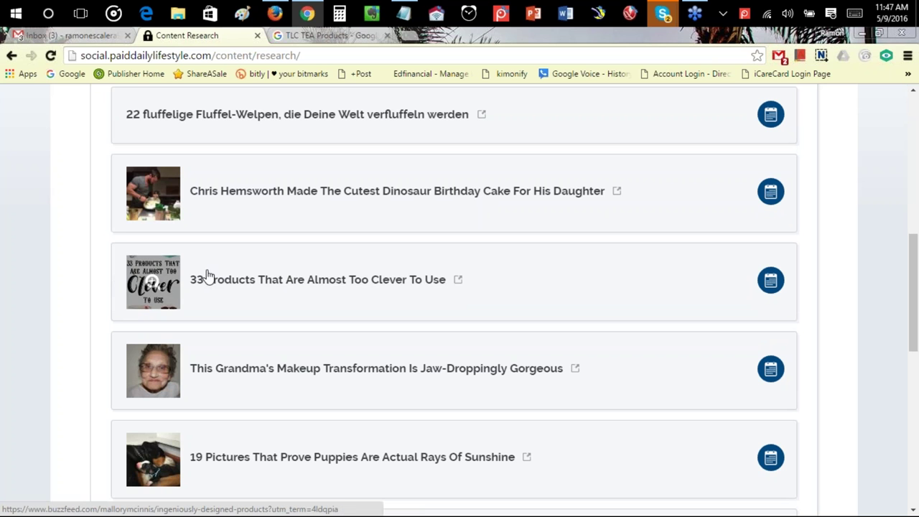
pyautogui.click(769, 280)
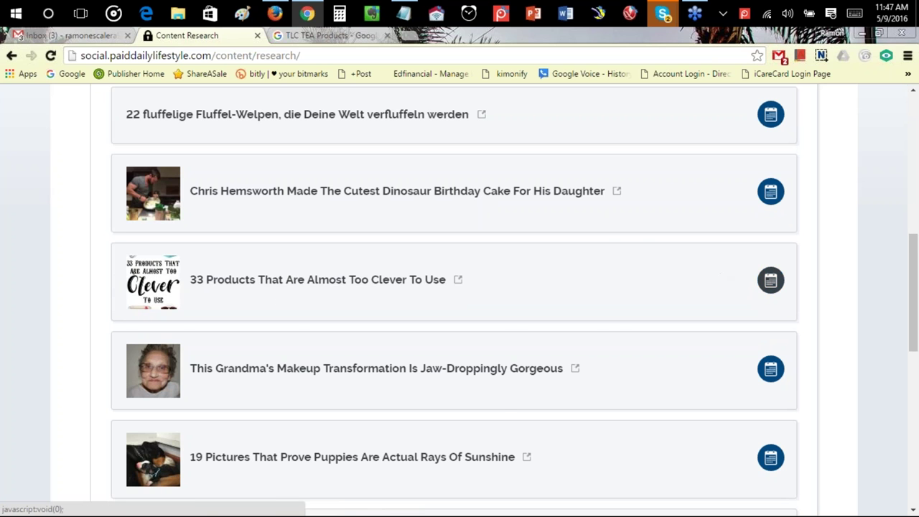
pyautogui.click(494, 289)
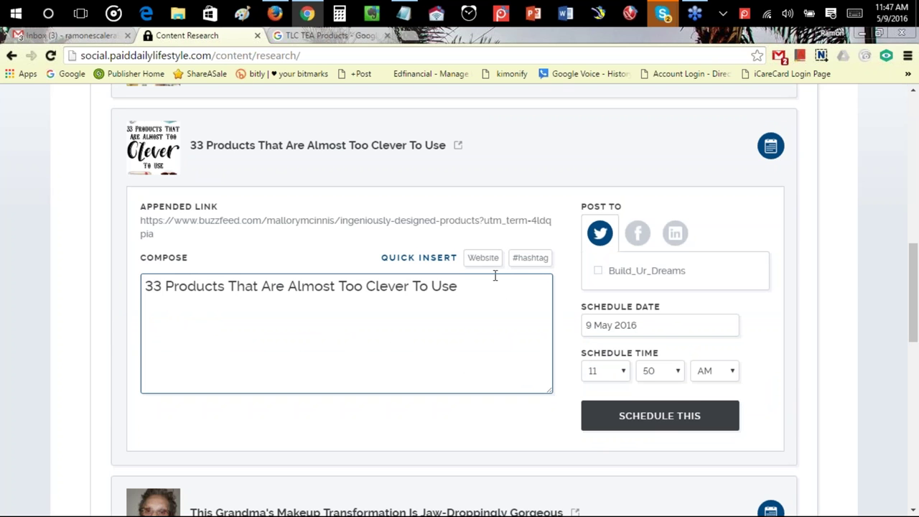
# Step: Search hashtags for "Products" and insert #smallbusiness after the post text
pyautogui.click(528, 260)
pyautogui.click(496, 291)
pyautogui.write('pROD')
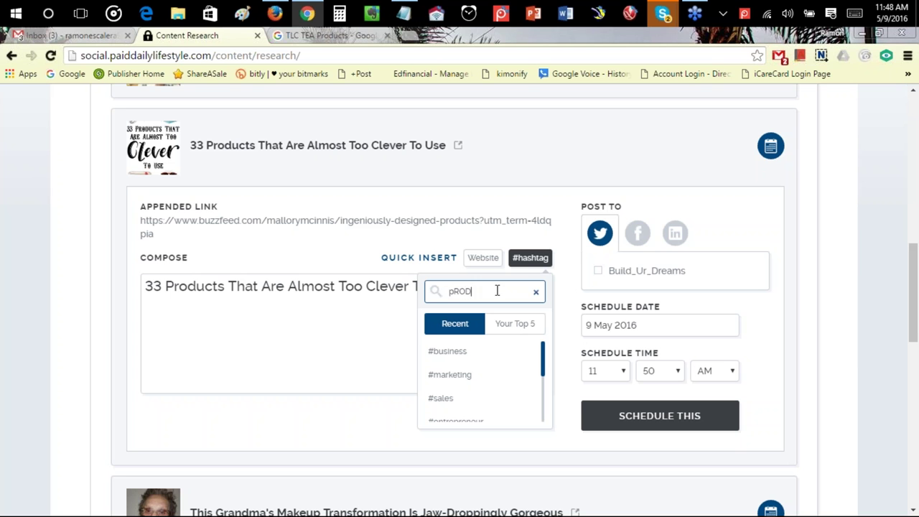
pyautogui.write('UT')
pyautogui.press('BackSpace')
pyautogui.press('BackSpace')
pyautogui.press('BackSpace')
pyautogui.press('BackSpace')
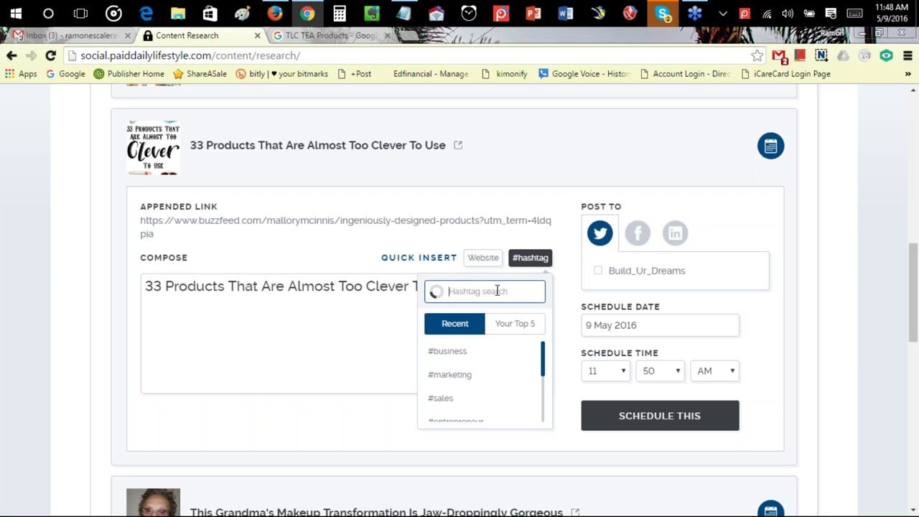
pyautogui.write('Products')
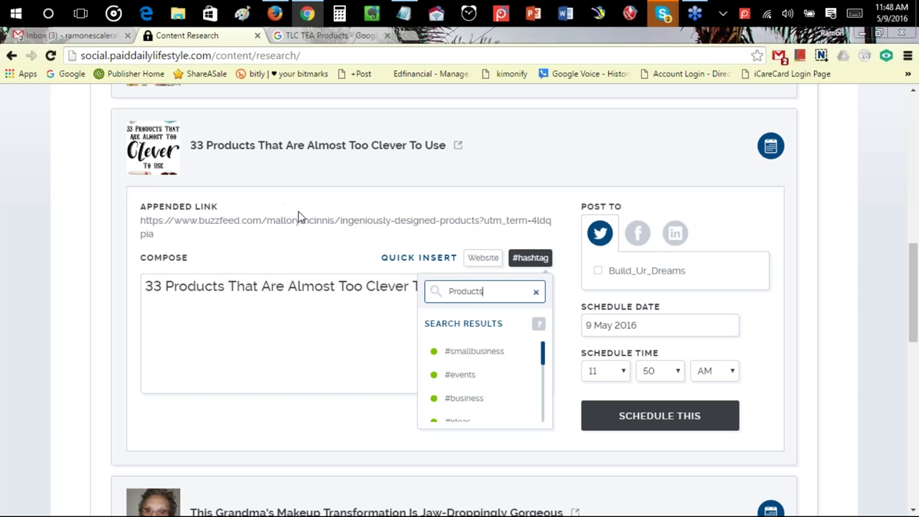
pyautogui.click(462, 357)
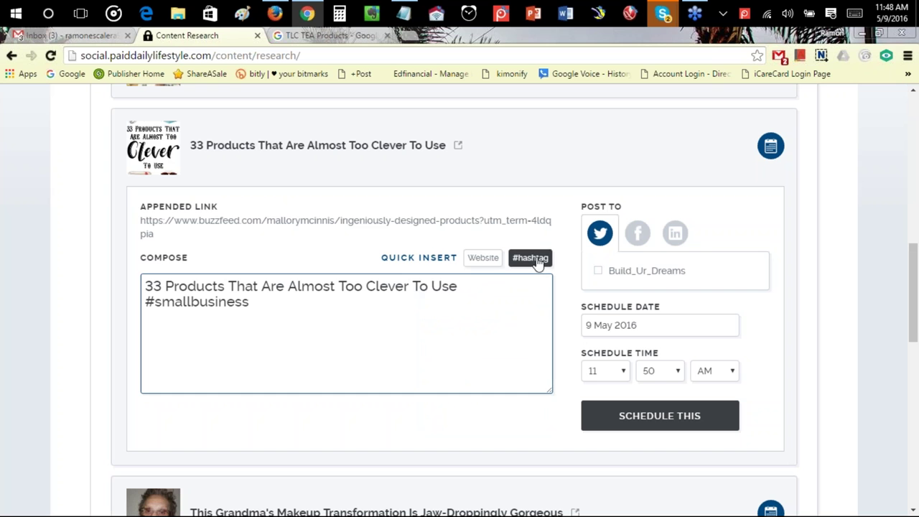
# Step: Add the suggested hashtags #events and #business to the end of the post
pyautogui.click(531, 259)
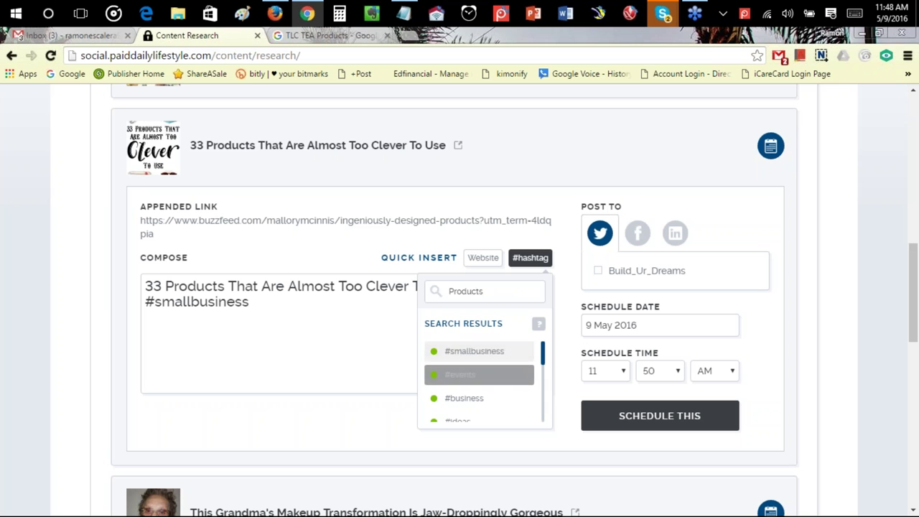
pyautogui.press('Return')
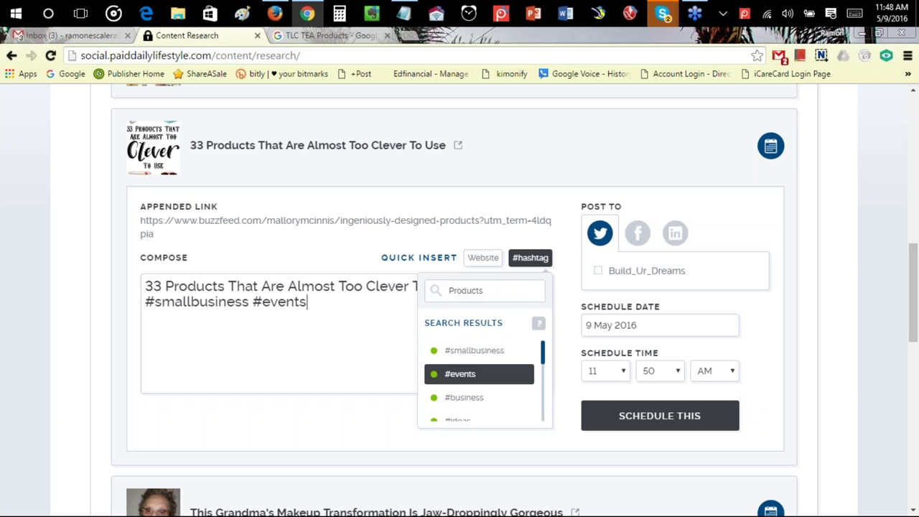
pyautogui.click(530, 257)
pyautogui.click(488, 393)
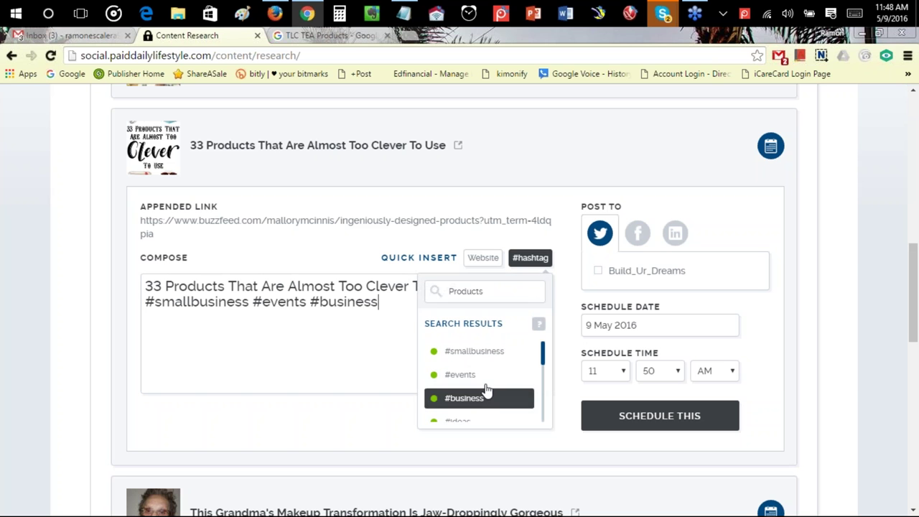
# Step: Append the hashtags #ideas, #blog and #gift from the Products hashtag results to the post
pyautogui.click(530, 257)
pyautogui.moveTo(548, 363); pyautogui.dragTo(544, 380)
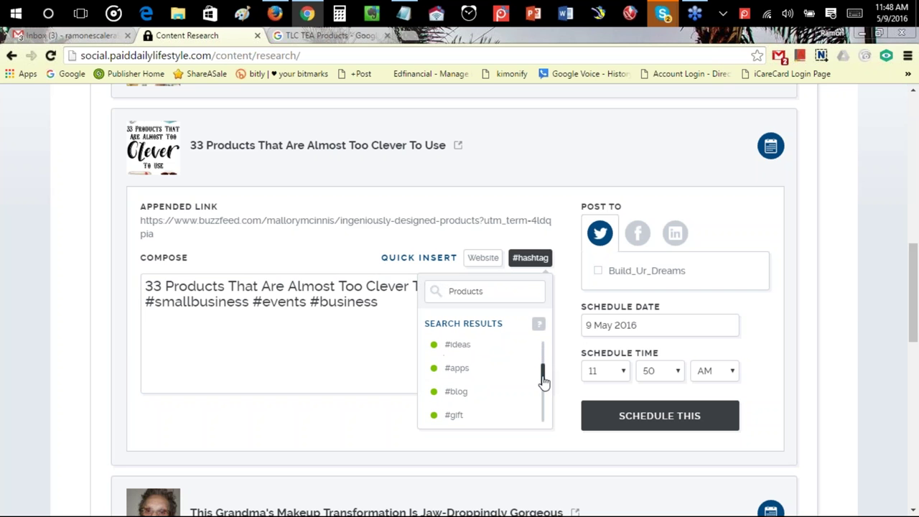
pyautogui.click(479, 348)
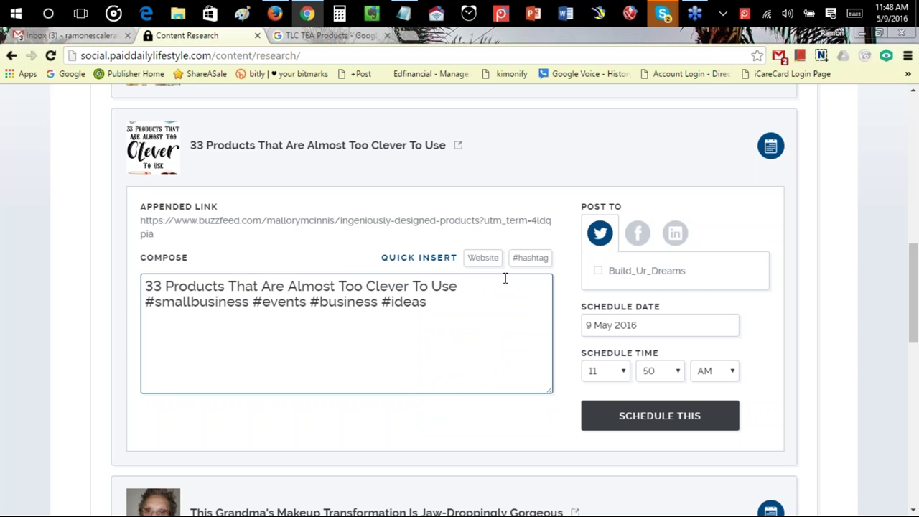
pyautogui.click(528, 260)
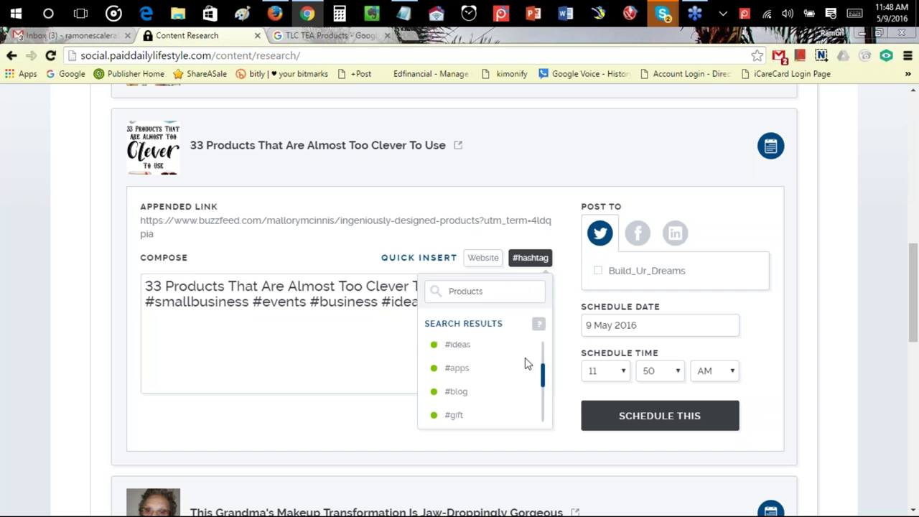
pyautogui.click(477, 394)
pyautogui.click(530, 257)
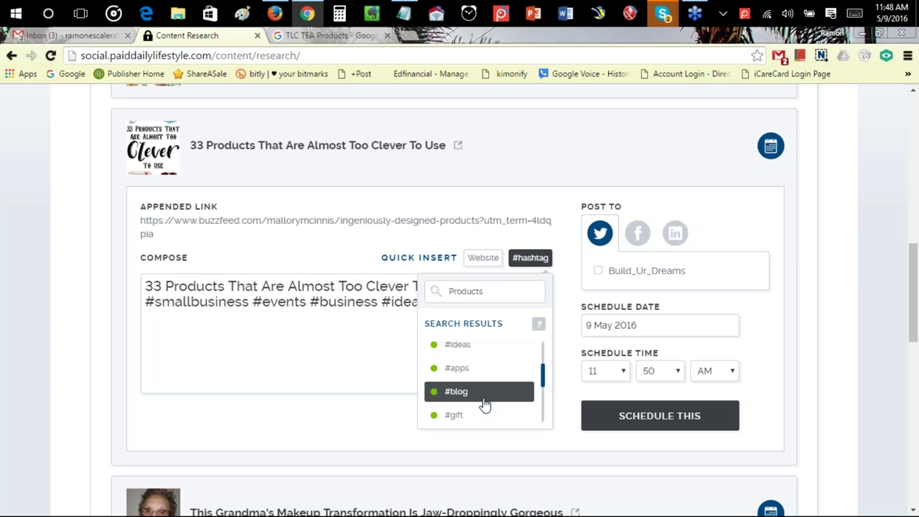
pyautogui.click(481, 415)
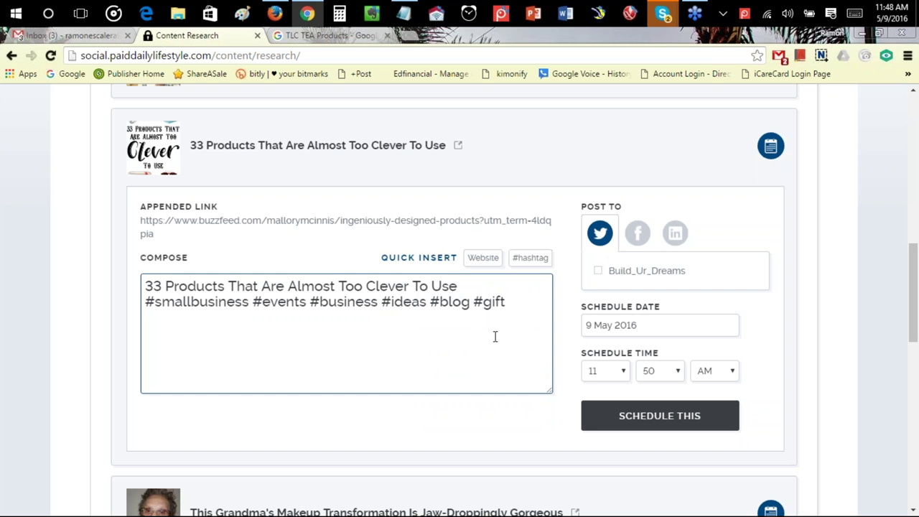
# Step: Select the Twitter account as the post's destination and insert #apps with a space at the start of the post text
pyautogui.click(599, 272)
pyautogui.moveTo(553, 415); pyautogui.dragTo(538, 415)
pyautogui.click(530, 257)
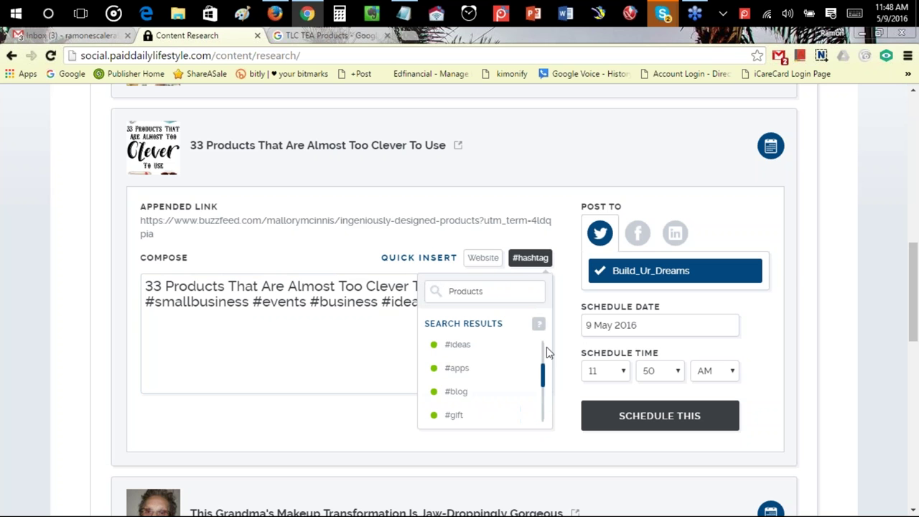
pyautogui.scroll(-2, 498, 377)
pyautogui.click(148, 288)
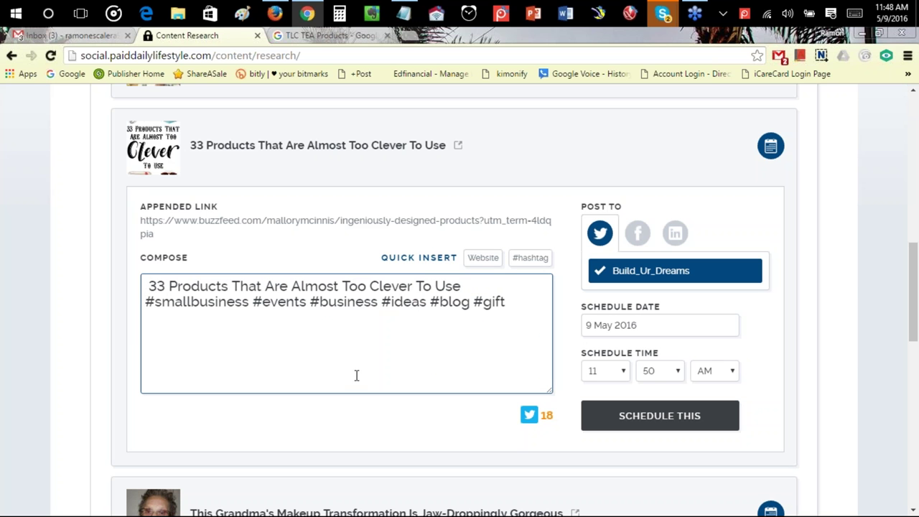
pyautogui.click(522, 258)
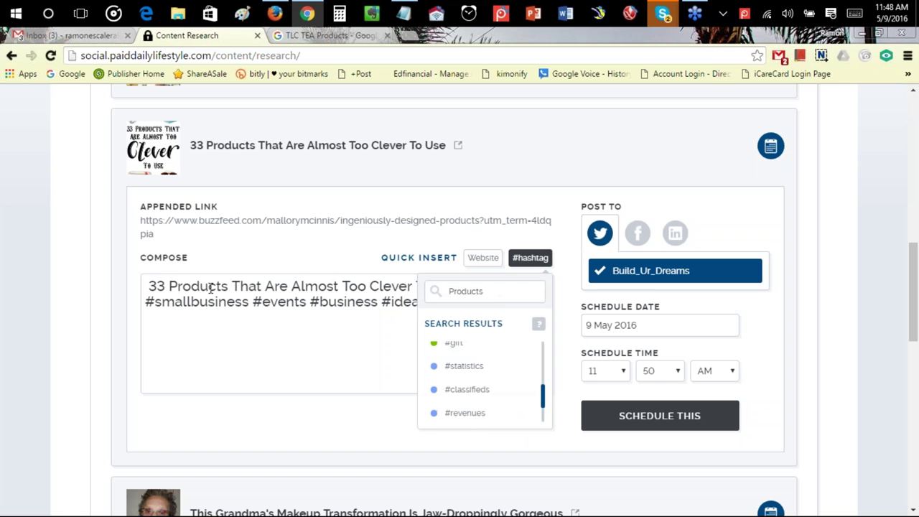
pyautogui.moveTo(542, 402); pyautogui.dragTo(544, 363)
pyautogui.click(456, 413)
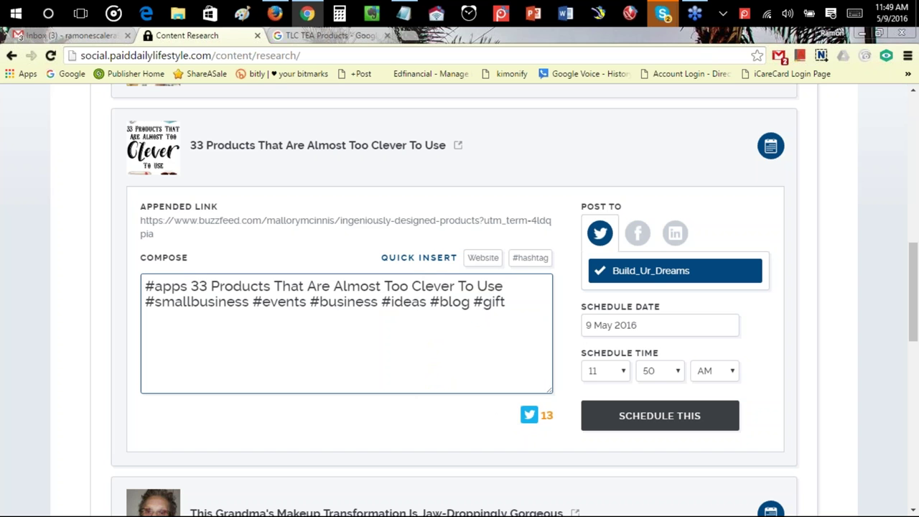
pyautogui.click(539, 321)
# Step: Set the schedule time of the "33 Products That Are Almost Too Clever To Use" post to 6:05 PM
pyautogui.scroll(-2, 761, 365)
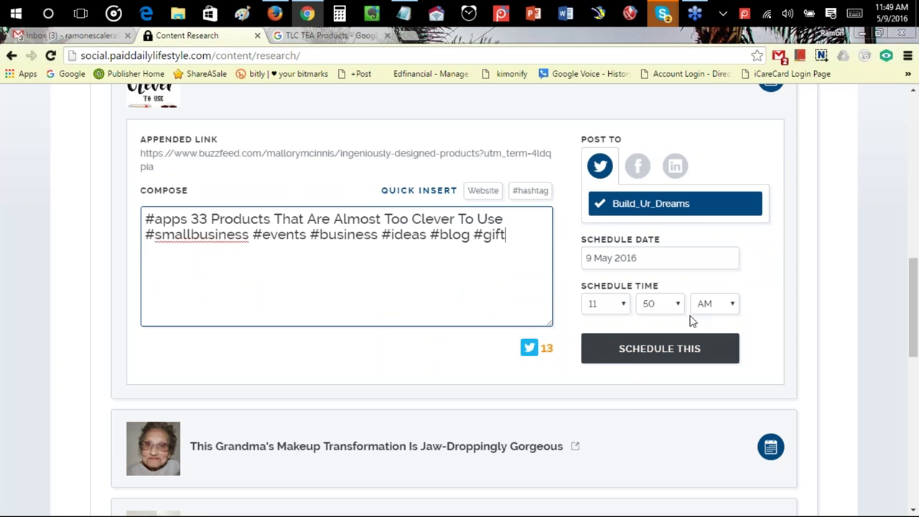
pyautogui.click(622, 313)
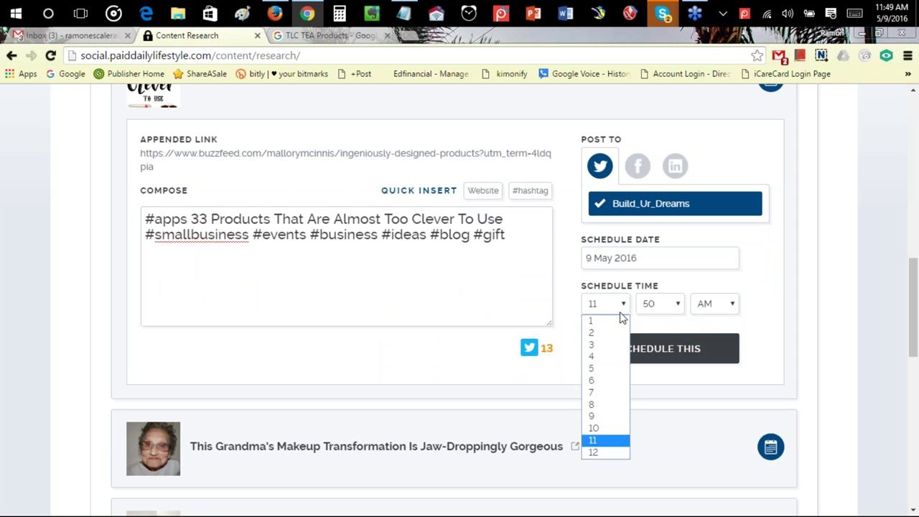
pyautogui.click(605, 381)
pyautogui.click(659, 304)
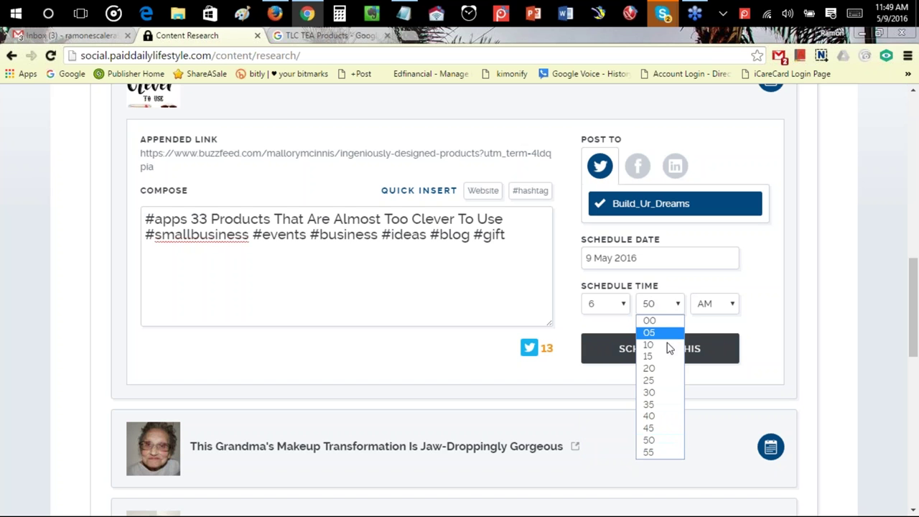
pyautogui.click(651, 345)
pyautogui.click(715, 303)
pyautogui.click(722, 336)
pyautogui.click(661, 308)
pyautogui.click(667, 334)
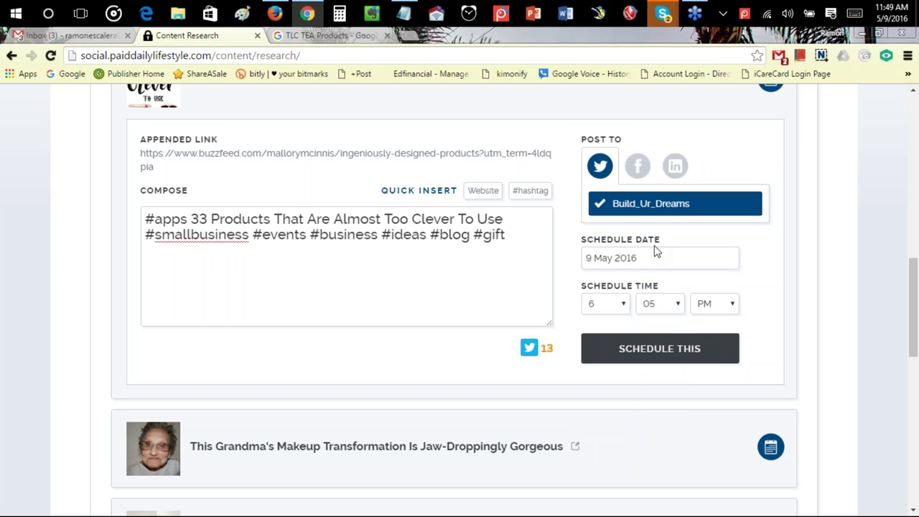
# Step: Add the LinkedIn account and the Facebook destinations PAID DAILY LIFE and PDLpro to the post
pyautogui.click(675, 166)
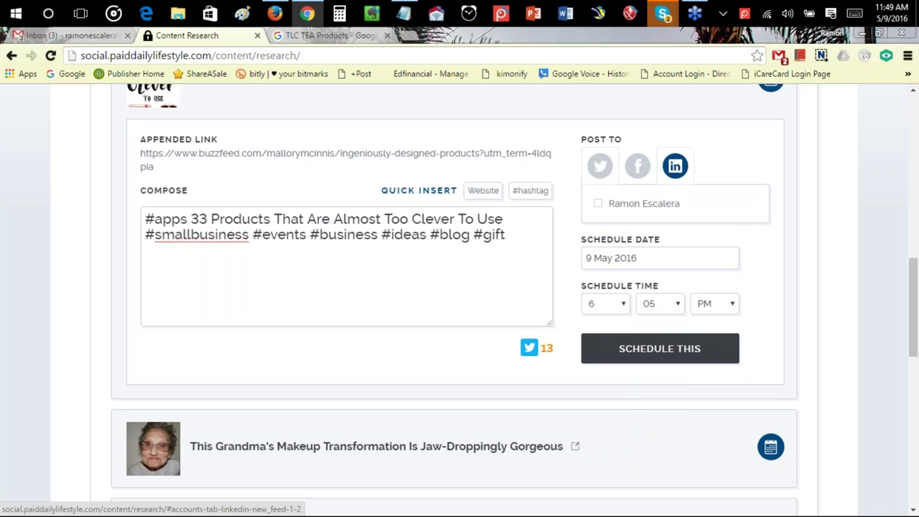
pyautogui.click(606, 207)
pyautogui.click(638, 166)
pyautogui.click(600, 213)
pyautogui.click(604, 215)
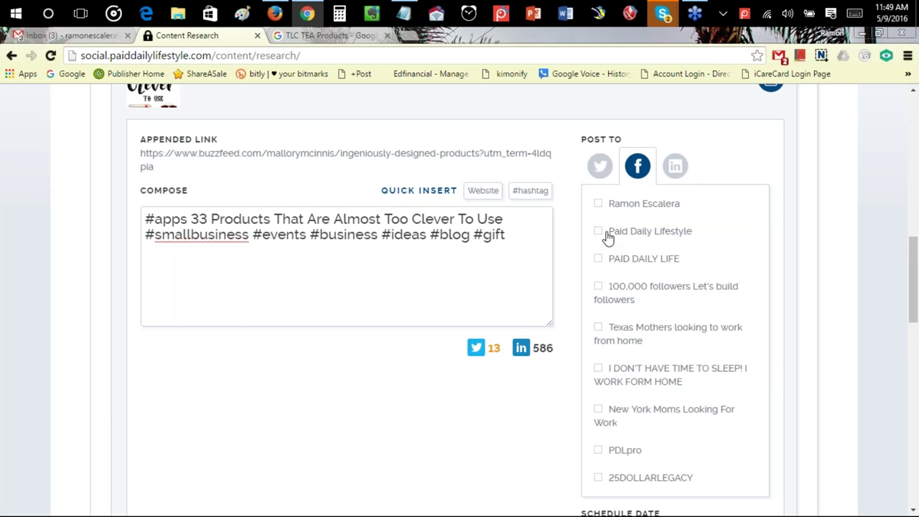
pyautogui.click(603, 263)
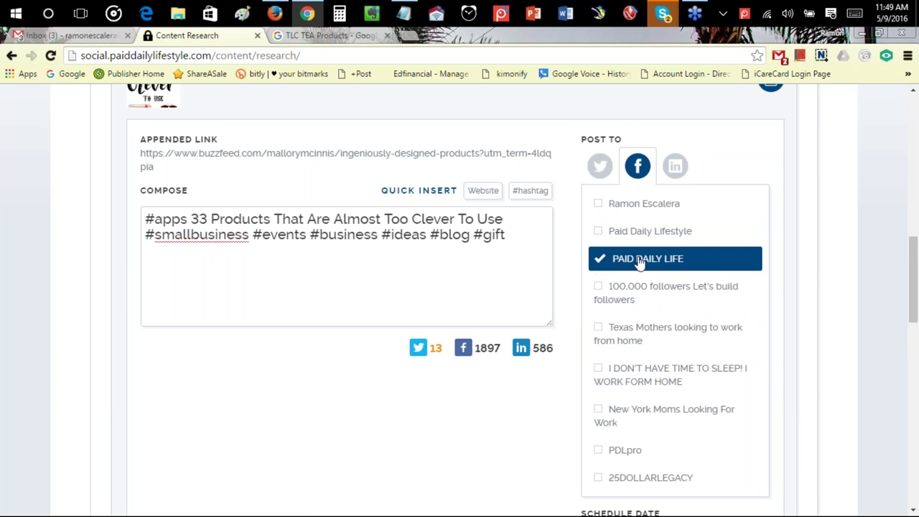
pyautogui.scroll(-3, 639, 263)
pyautogui.click(597, 251)
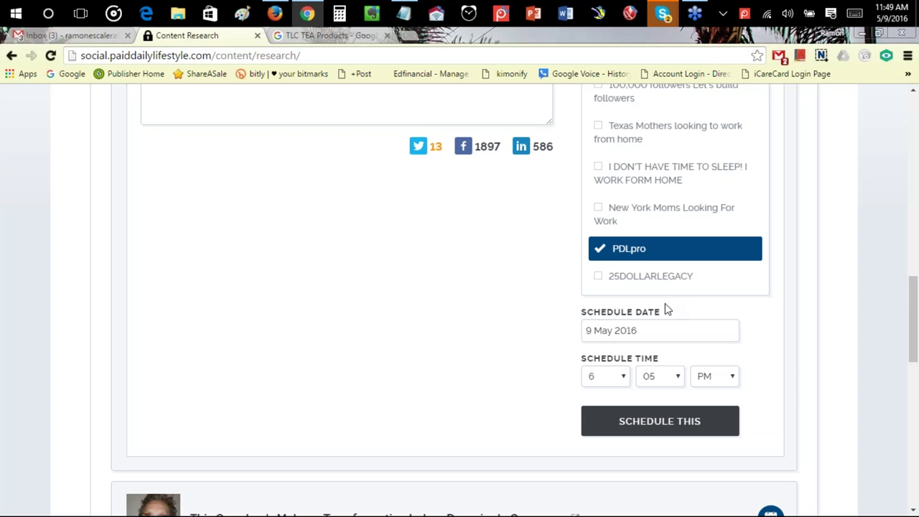
# Step: Check the post's Twitter account selection and schedule the "33 Products That Are Almost Too Clever To Use" post
pyautogui.scroll(-2, 660, 305)
pyautogui.scroll(3, 673, 284)
pyautogui.scroll(3, 674, 280)
pyautogui.click(600, 233)
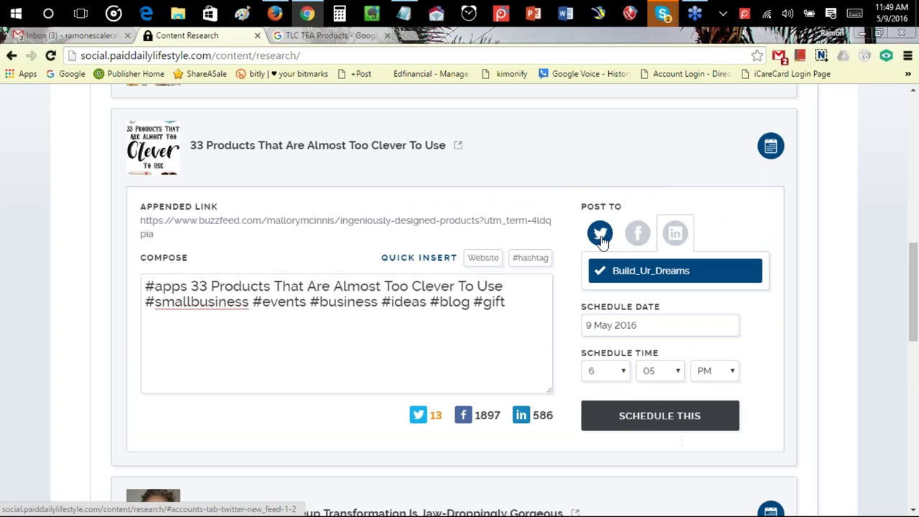
pyautogui.scroll(-4, 712, 359)
pyautogui.scroll(1, 694, 349)
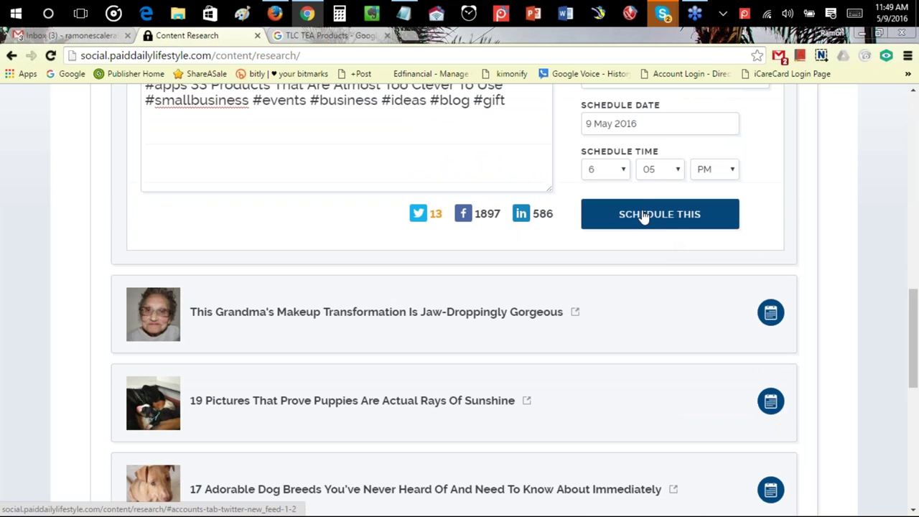
pyautogui.click(645, 219)
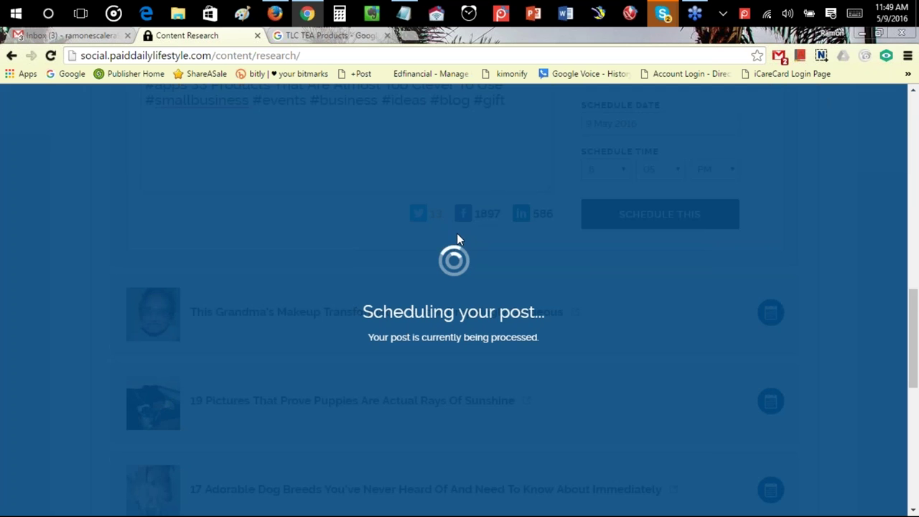
# Step: Switch the content research source to Facebook and search it for "Entrepreneur"
pyautogui.scroll(3, 460, 236)
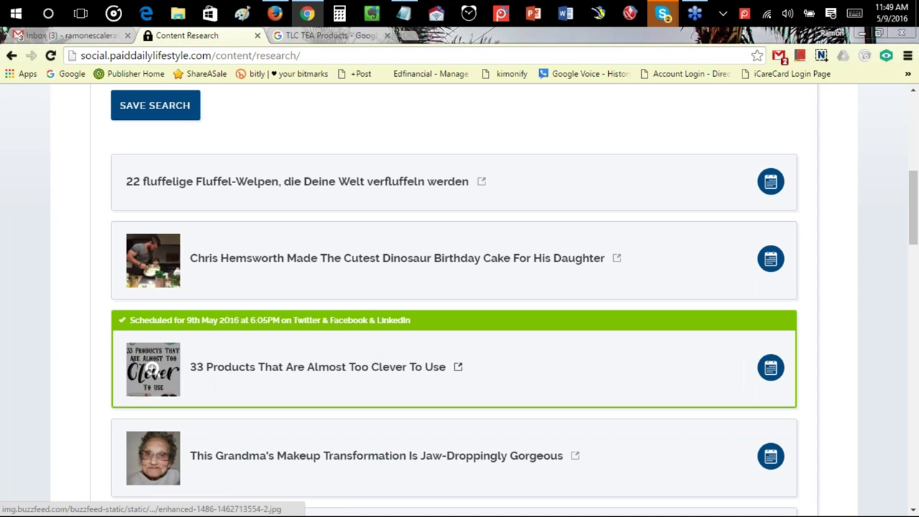
pyautogui.scroll(5, 668, 365)
pyautogui.scroll(-2, 636, 349)
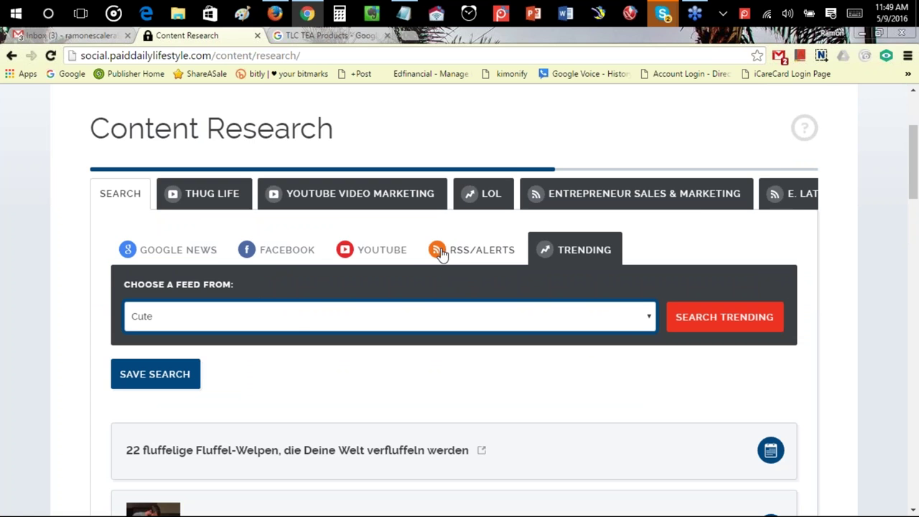
pyautogui.click(193, 254)
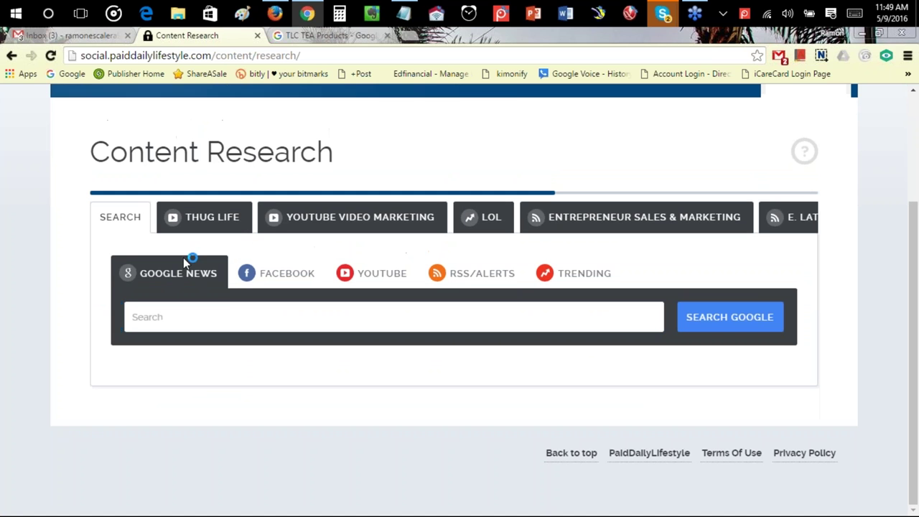
pyautogui.click(272, 276)
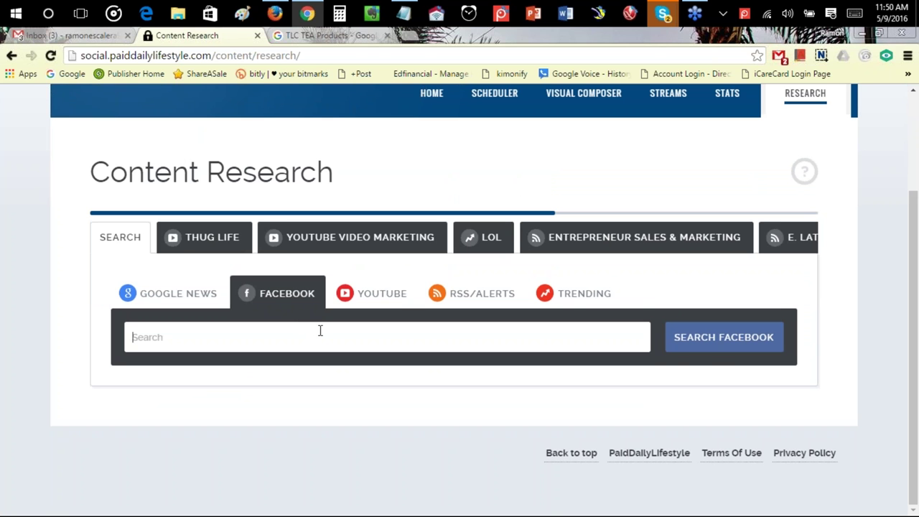
pyautogui.write('entre')
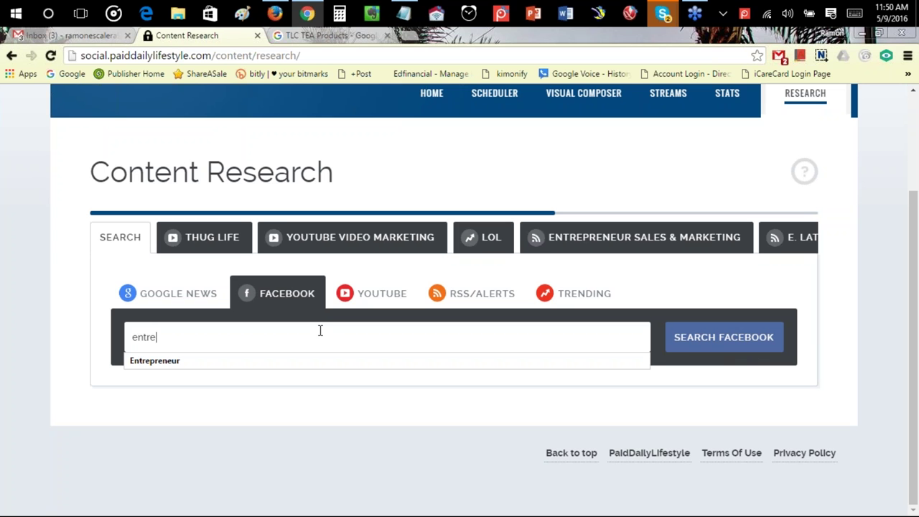
pyautogui.click(310, 361)
pyautogui.click(722, 337)
# Step: Retrieve the posts of the Entrepreneur media page and open the scheduling form for "Listen, learn, adapt."
pyautogui.scroll(-4, 725, 281)
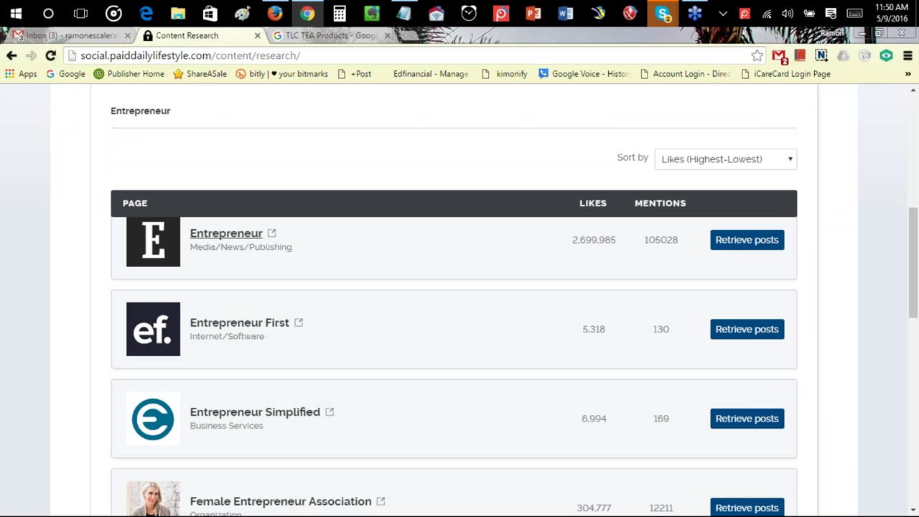
pyautogui.scroll(2, 481, 212)
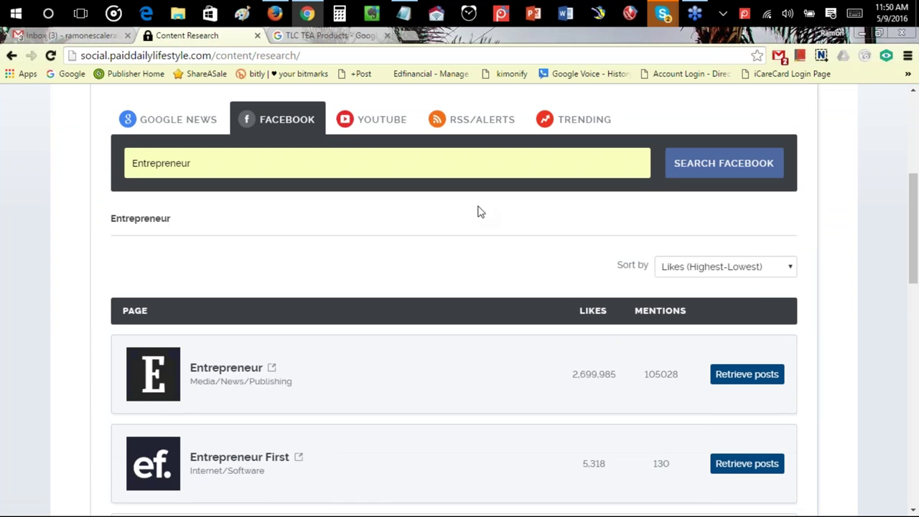
pyautogui.scroll(-2, 534, 260)
pyautogui.scroll(1, 393, 193)
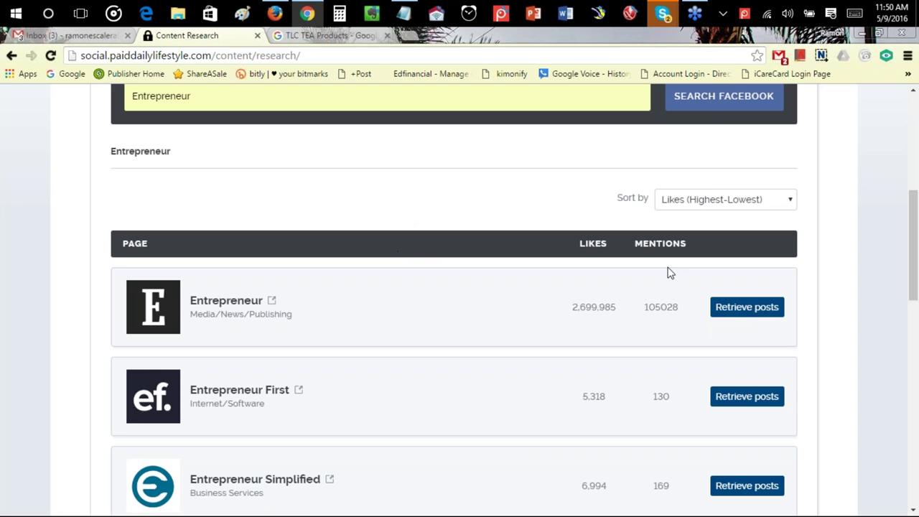
pyautogui.click(736, 311)
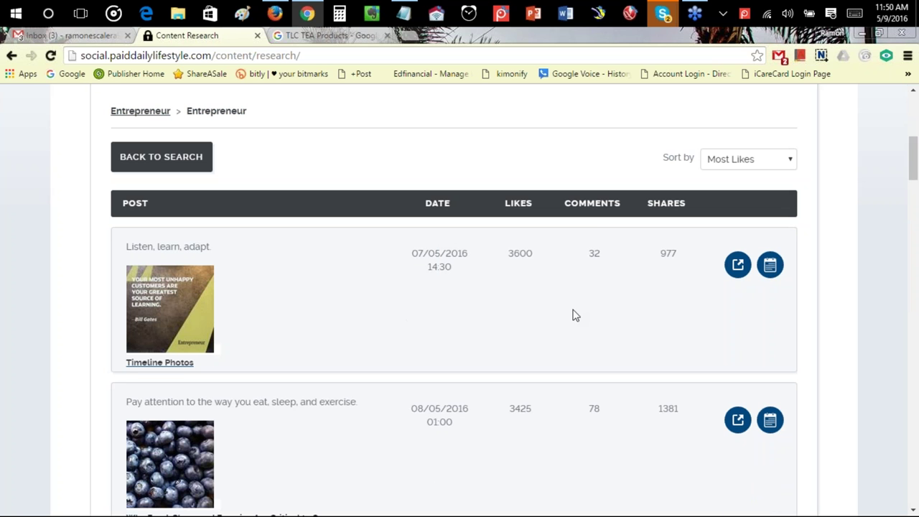
pyautogui.click(769, 265)
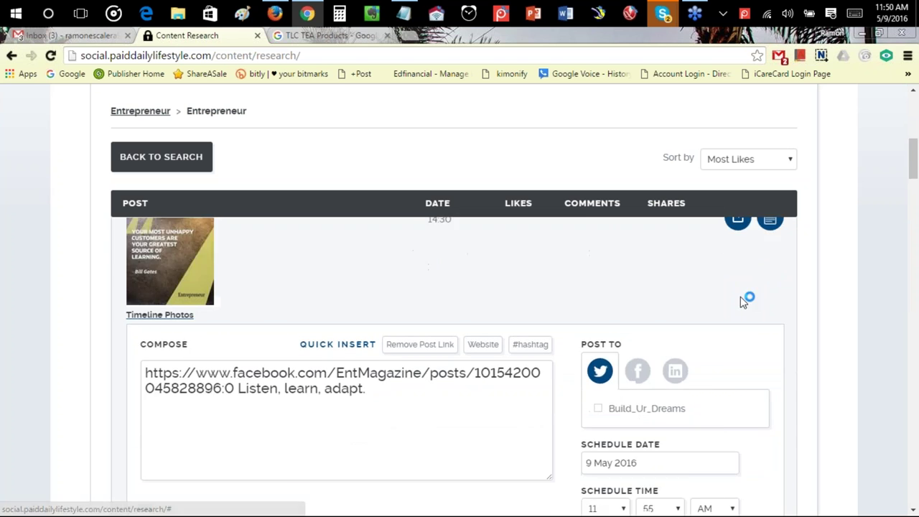
# Step: Turn the words Listen, learn and adapt in the post text into hashtags
pyautogui.click(431, 316)
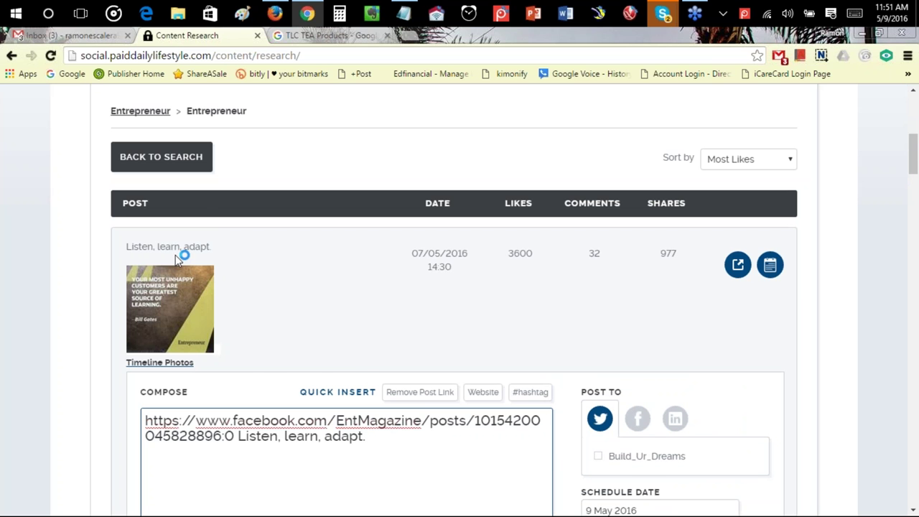
pyautogui.scroll(-2, 247, 263)
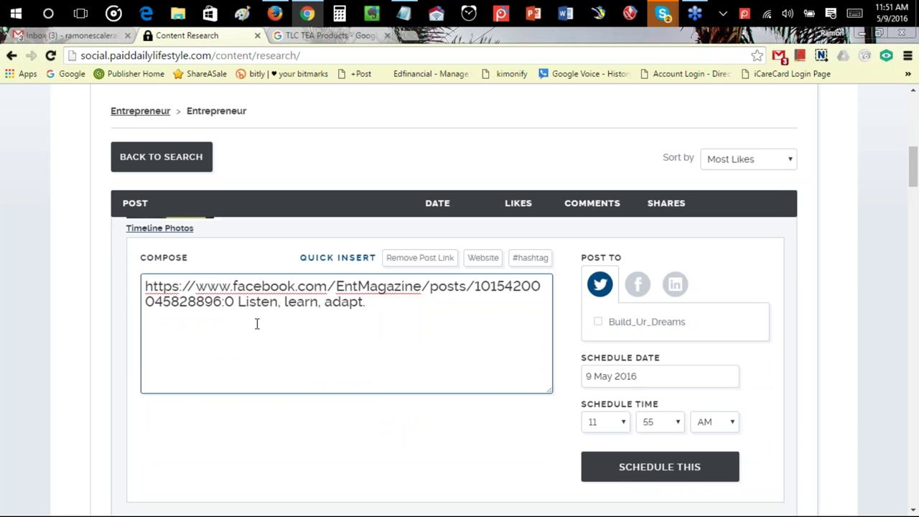
pyautogui.write('#')
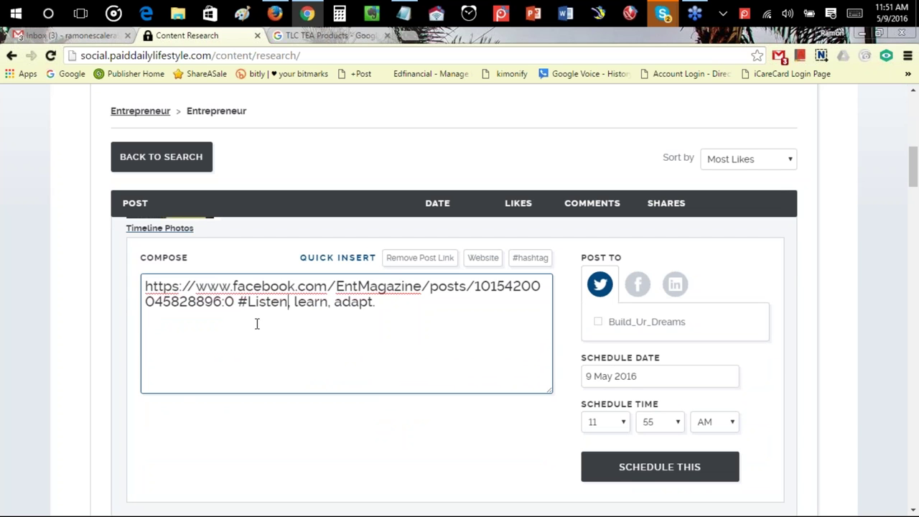
pyautogui.write('#')
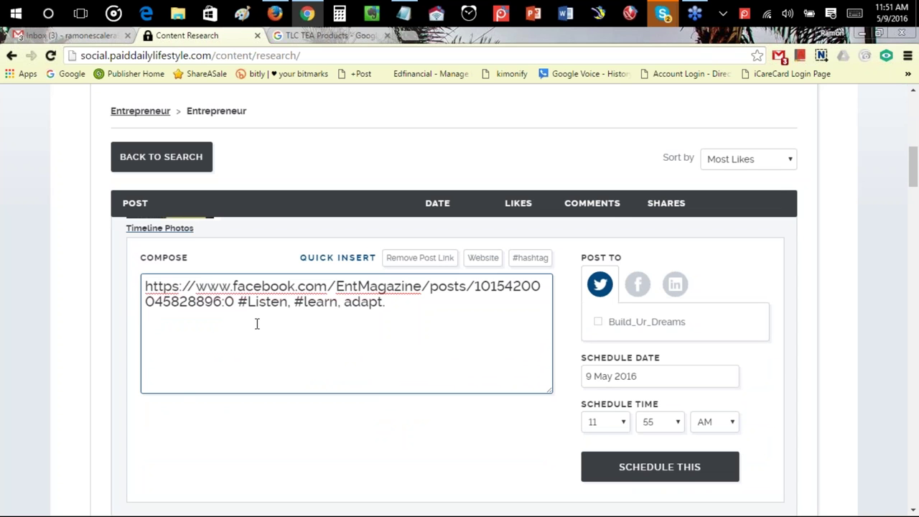
pyautogui.write('#')
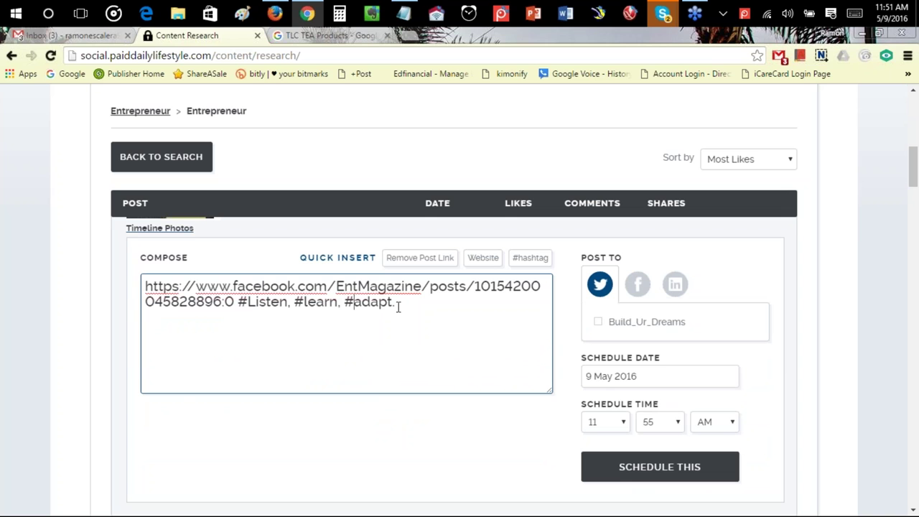
# Step: Remove the commas between the #Listen, #learn and #adapt hashtags and the period at the end
pyautogui.press('BackSpace')
pyautogui.click(293, 305)
pyautogui.press('BackSpace')
pyautogui.press('BackSpace')
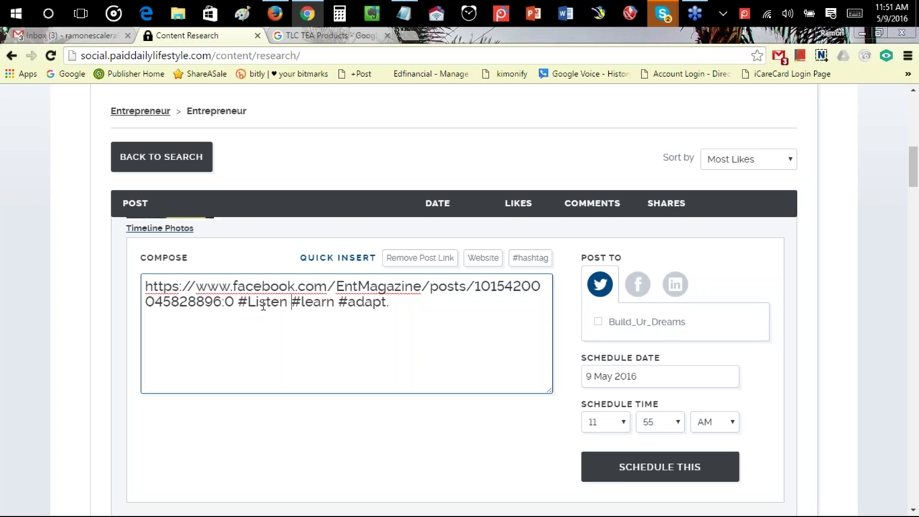
pyautogui.click(409, 304)
# Step: Select the Twitter and LinkedIn accounts and the Facebook destinations PAID DAILY LIFE and PDLpro for the post
pyautogui.scroll(-1, 450, 323)
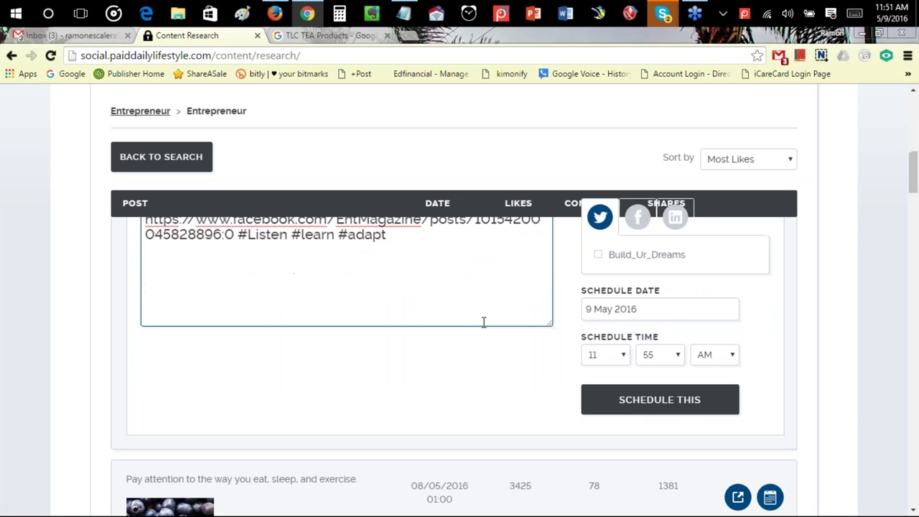
pyautogui.click(597, 255)
pyautogui.click(668, 220)
pyautogui.click(596, 255)
pyautogui.click(638, 217)
pyautogui.click(597, 309)
pyautogui.scroll(-2, 675, 323)
pyautogui.click(607, 369)
# Step: Set the schedule time to 9:40 PM and schedule the "Listen, learn, adapt" post
pyautogui.scroll(-3, 608, 373)
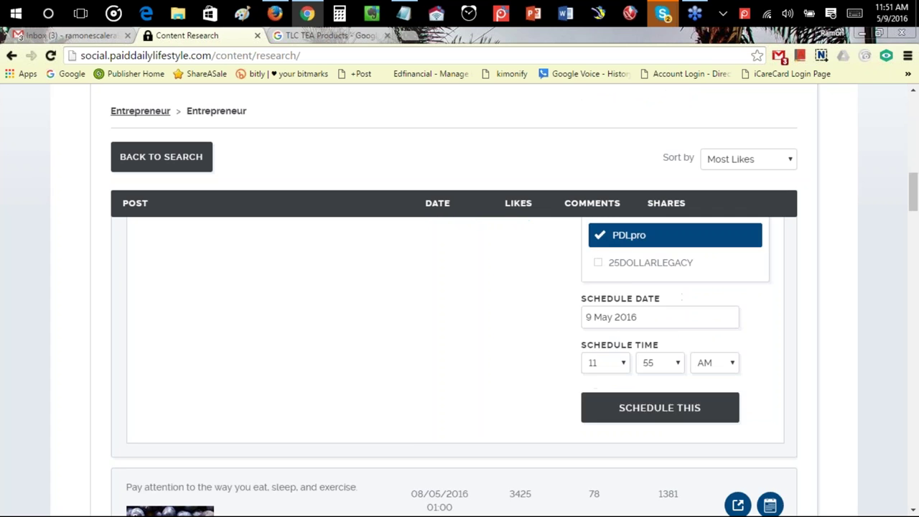
pyautogui.click(616, 298)
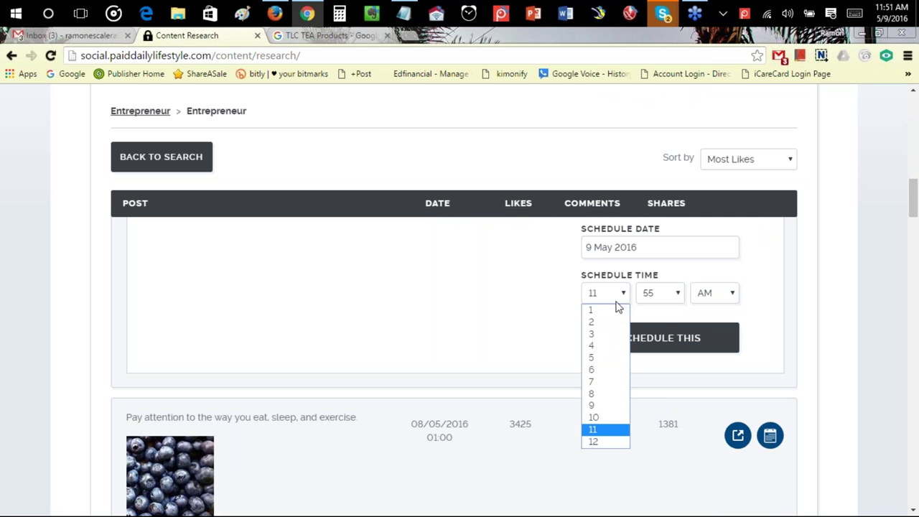
pyautogui.click(621, 408)
pyautogui.click(677, 294)
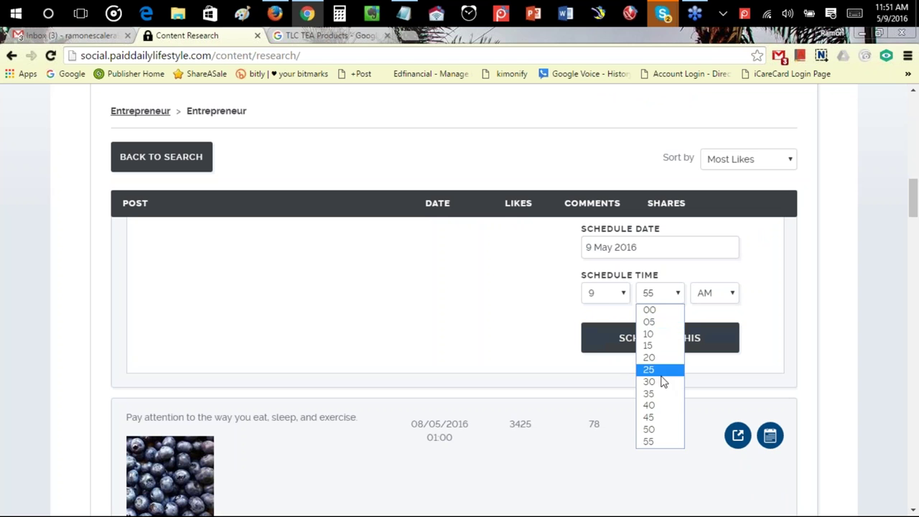
pyautogui.click(660, 408)
pyautogui.click(705, 290)
pyautogui.click(705, 327)
pyautogui.click(641, 339)
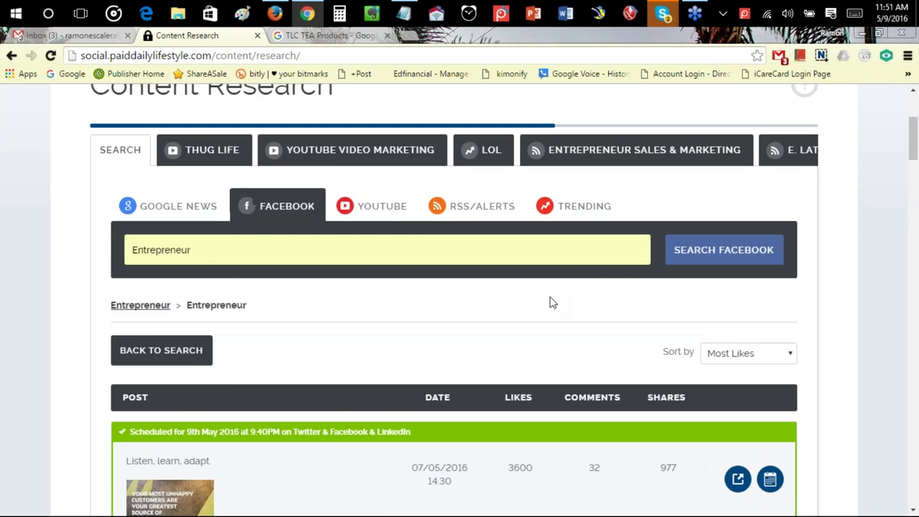
pyautogui.scroll(-2, 596, 308)
pyautogui.scroll(2, 596, 307)
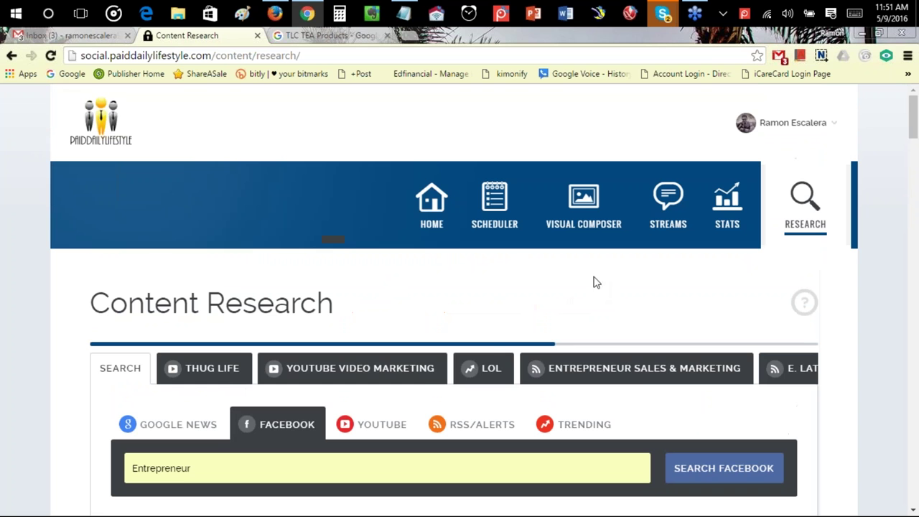
pyautogui.scroll(-5, 677, 324)
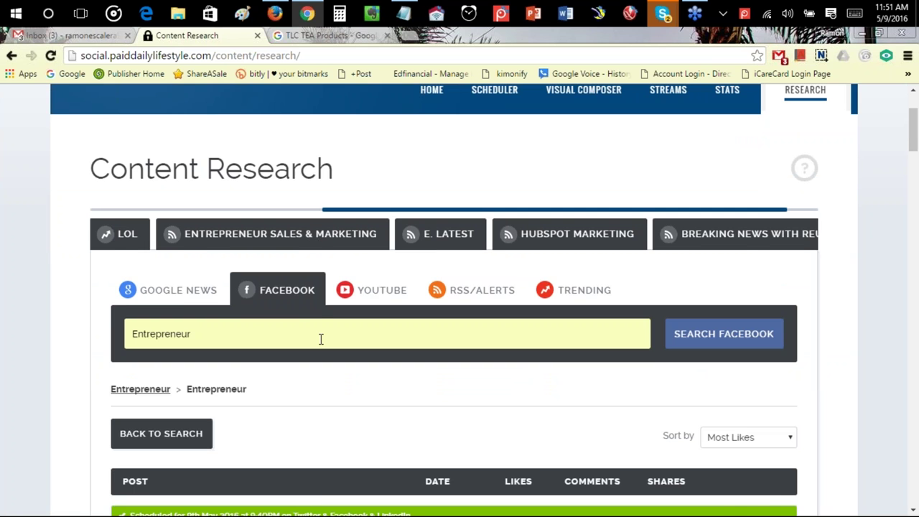
pyautogui.scroll(-2, 320, 339)
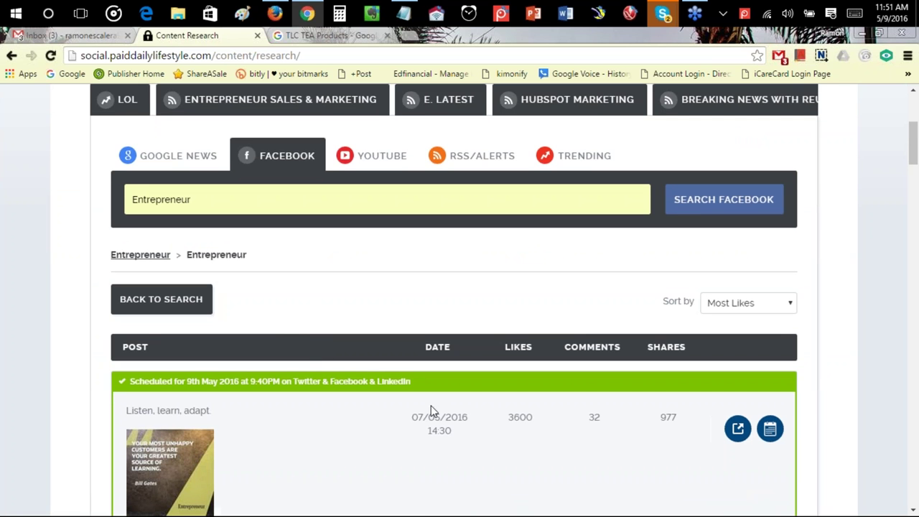
# Step: Open the saved HubSpot Marketing feed in Content Research and look at its first article
pyautogui.scroll(2, 386, 380)
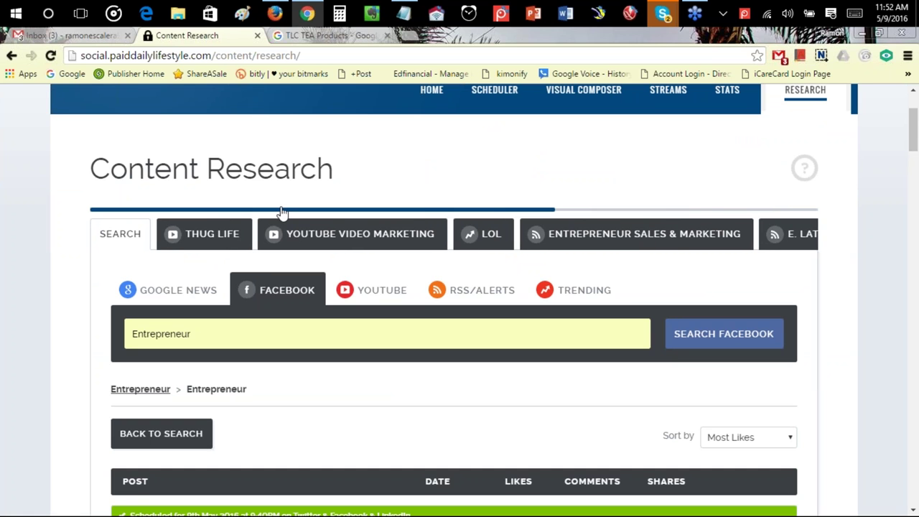
pyautogui.moveTo(255, 213); pyautogui.dragTo(428, 215)
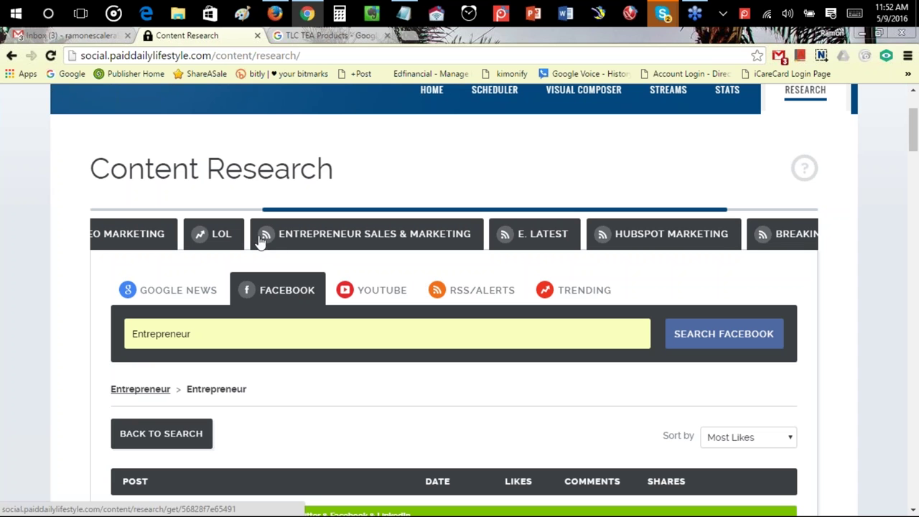
pyautogui.moveTo(501, 214); pyautogui.dragTo(677, 214)
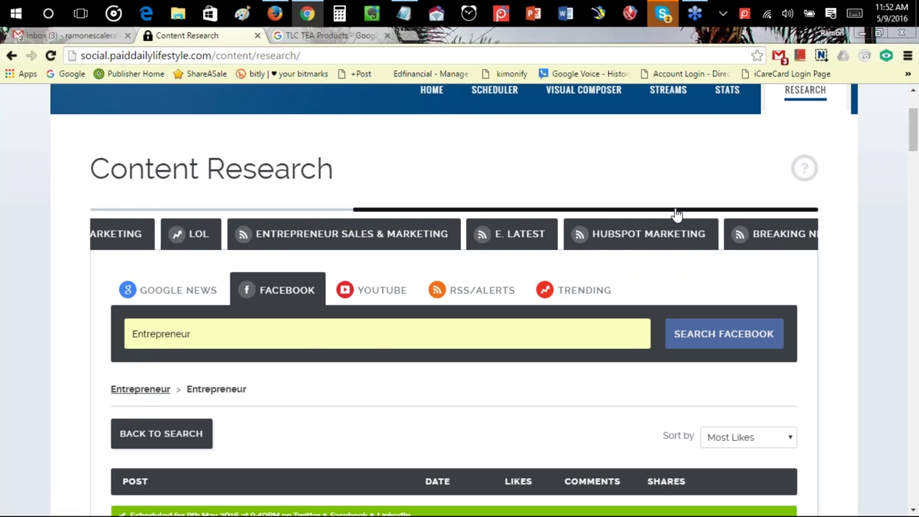
pyautogui.click(529, 237)
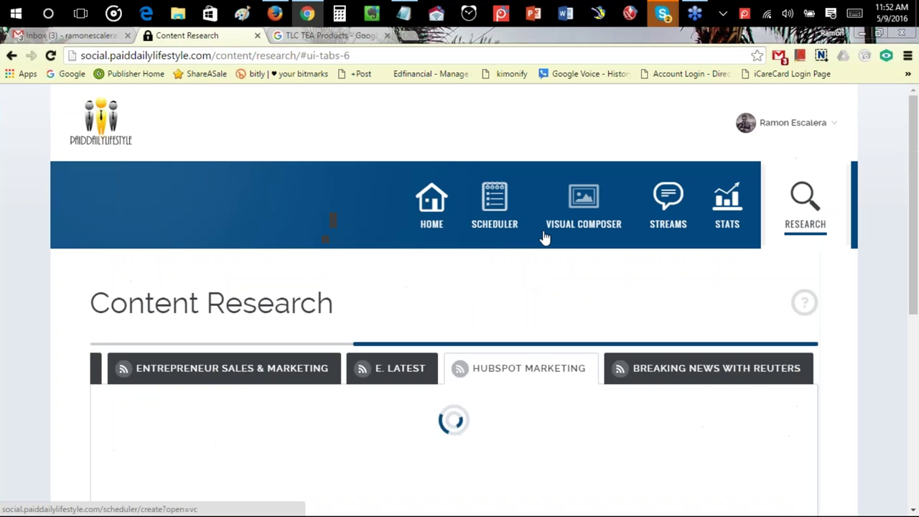
pyautogui.scroll(-3, 567, 310)
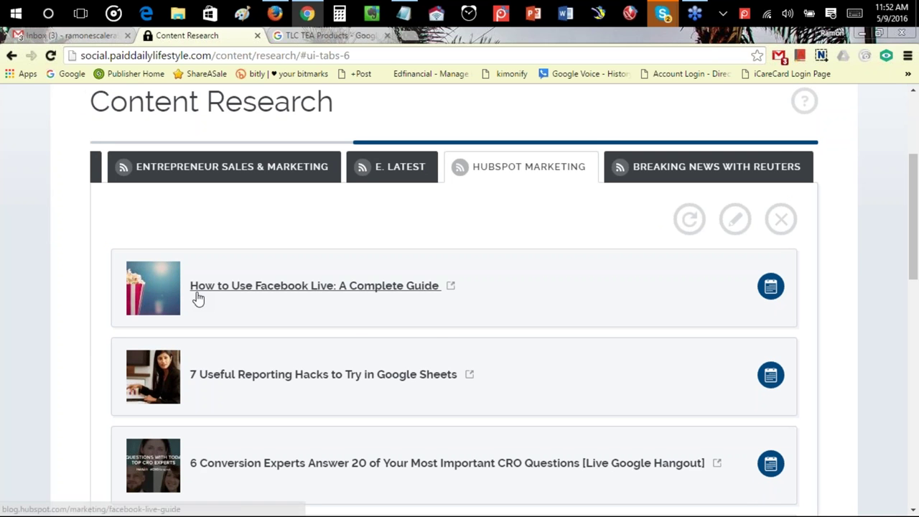
pyautogui.moveTo(191, 285); pyautogui.dragTo(508, 314)
pyautogui.click(508, 313)
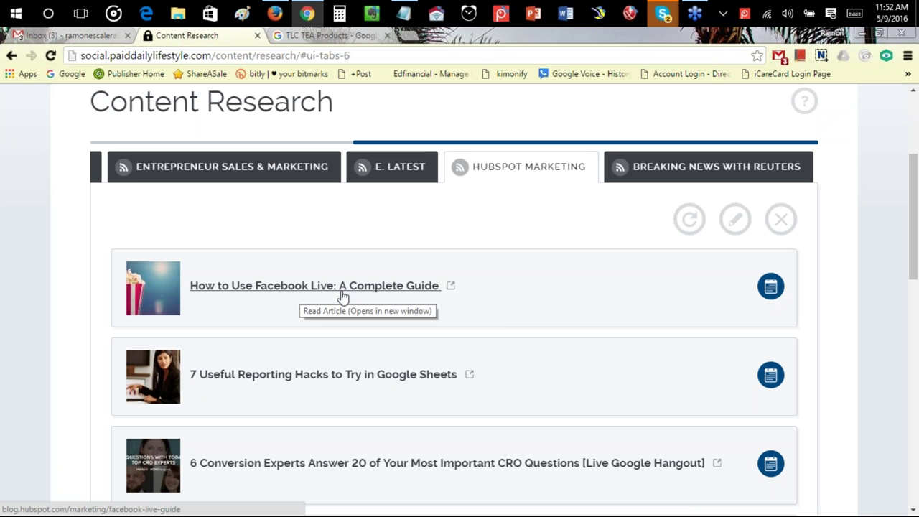
# Step: Start scheduling "How to Use Facebook Live: A Complete Guide" to Twitter, LinkedIn and the Facebook destinations PAID DAILY LIFE and PDLpro
pyautogui.click(771, 287)
pyautogui.click(597, 209)
pyautogui.click(656, 184)
pyautogui.click(597, 210)
pyautogui.click(637, 180)
pyautogui.click(606, 265)
pyautogui.scroll(-3, 614, 266)
pyautogui.click(599, 256)
pyautogui.scroll(-1, 671, 352)
# Step: Set the post's schedule time to 12:05 PM
pyautogui.click(622, 316)
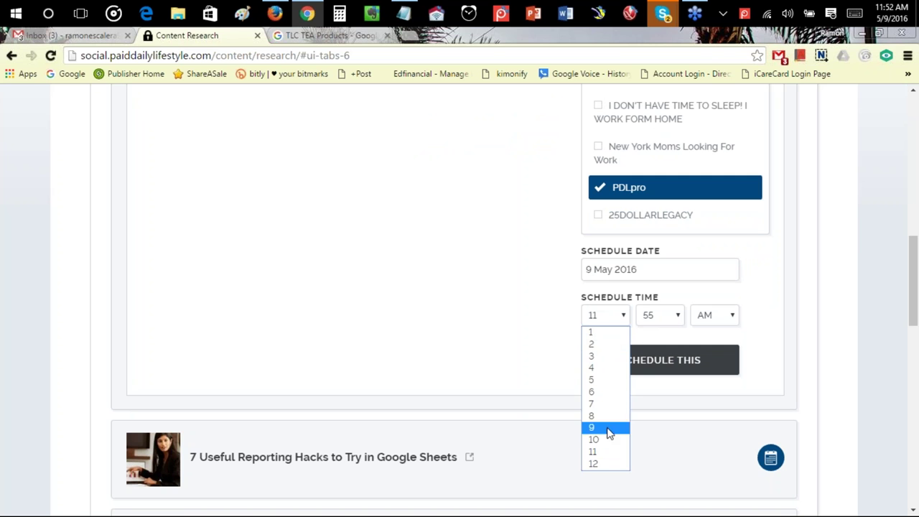
pyautogui.click(607, 463)
pyautogui.click(655, 319)
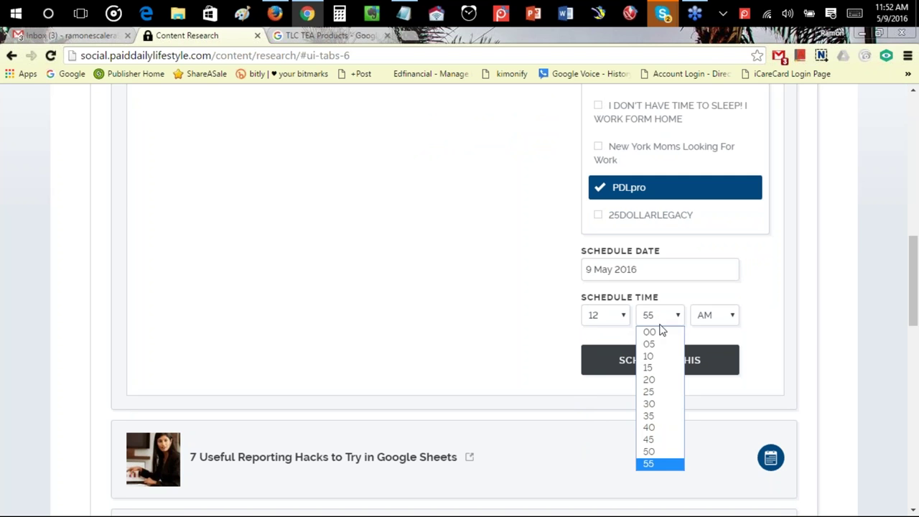
pyautogui.press('Escape')
pyautogui.click(714, 315)
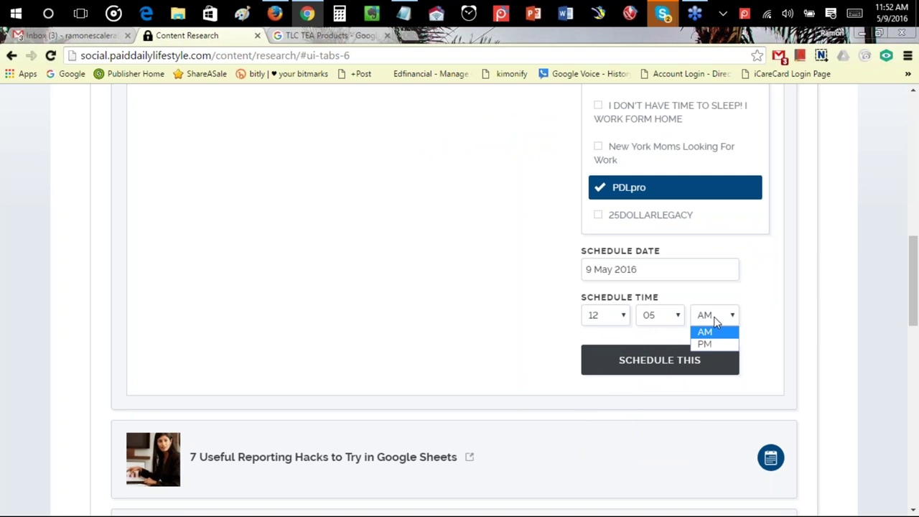
pyautogui.click(713, 344)
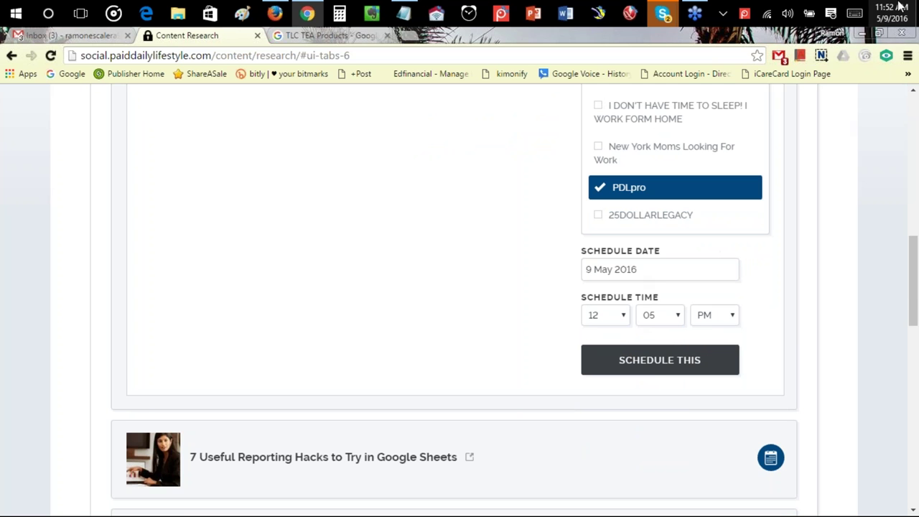
# Step: Add the hashtag #FacebookLive to the end of the post text
pyautogui.scroll(5, 610, 269)
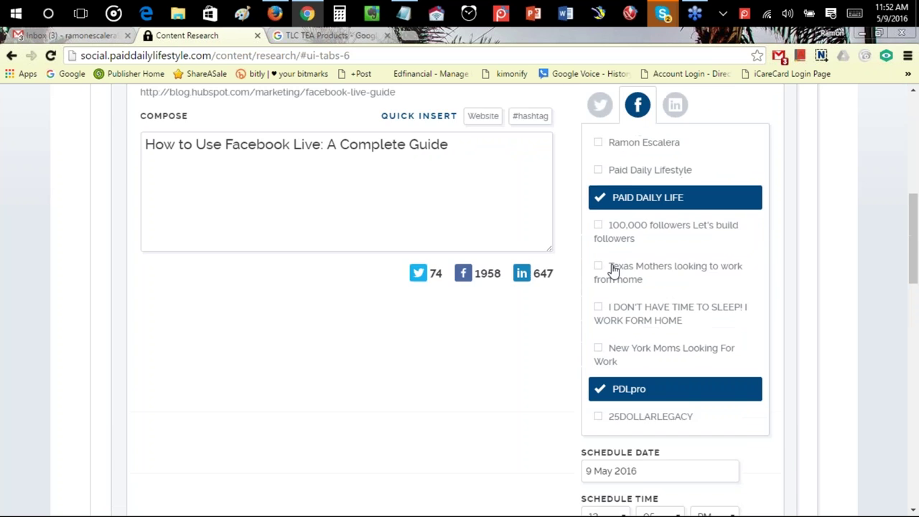
pyautogui.click(512, 282)
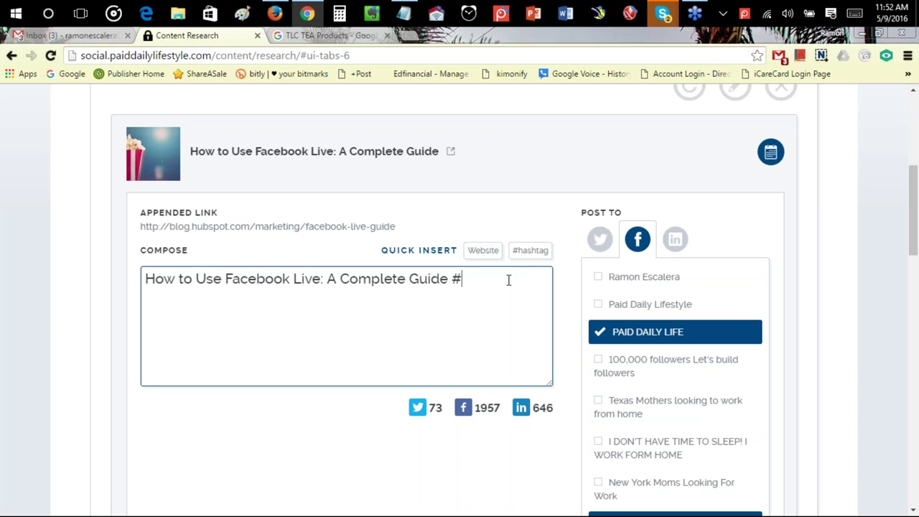
pyautogui.write('Facebook ')
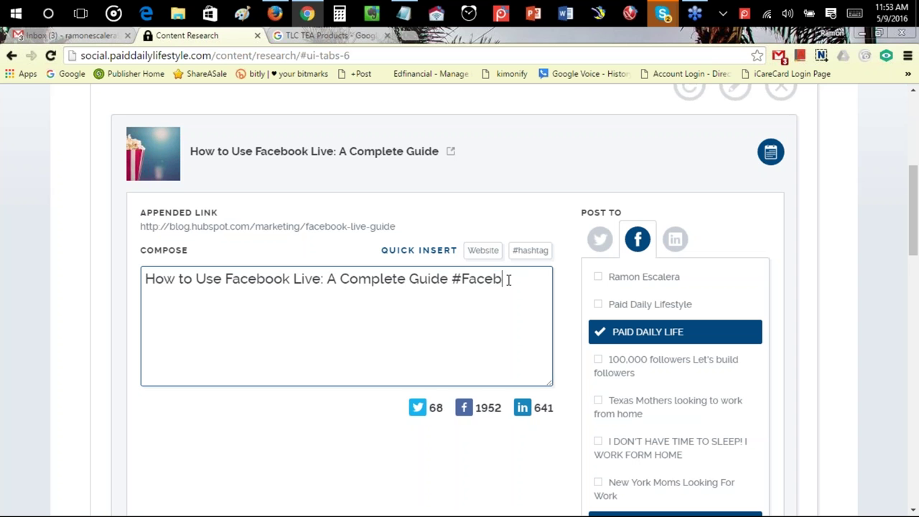
pyautogui.write('Live:')
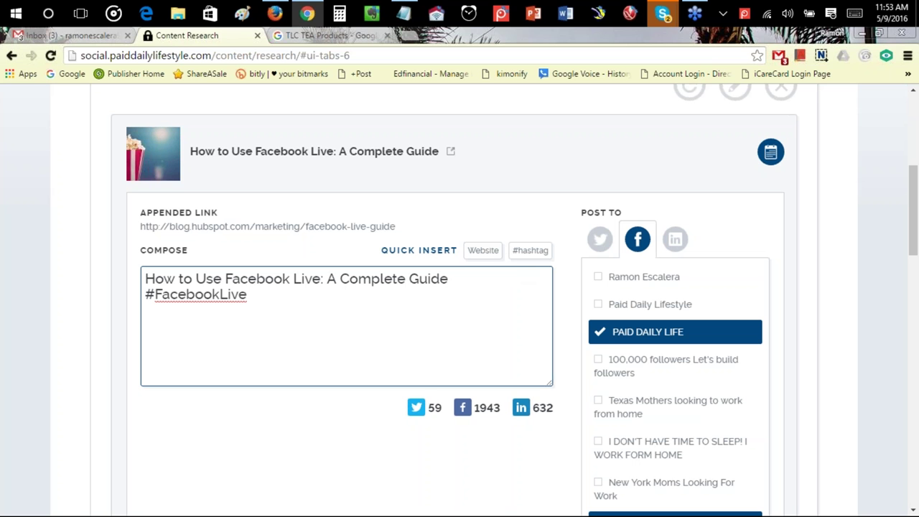
# Step: Search the hashtag suggestions for "Live" and insert #live, #online, #watch and #listen into the post text
pyautogui.click(529, 250)
pyautogui.write('4')
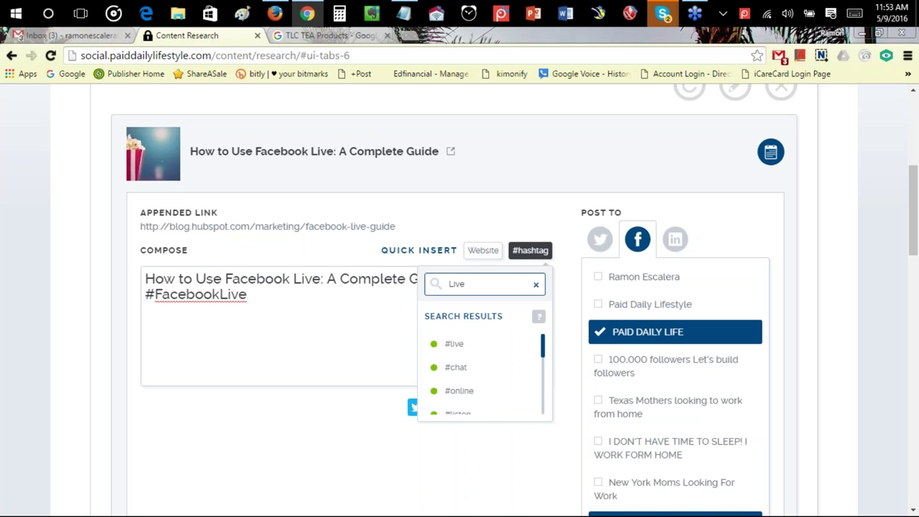
pyautogui.click(484, 345)
pyautogui.click(532, 253)
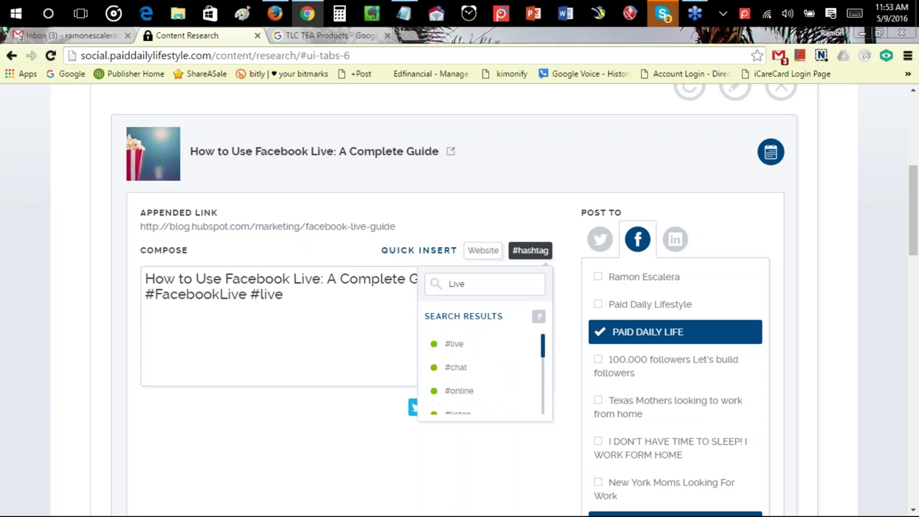
pyautogui.click(484, 390)
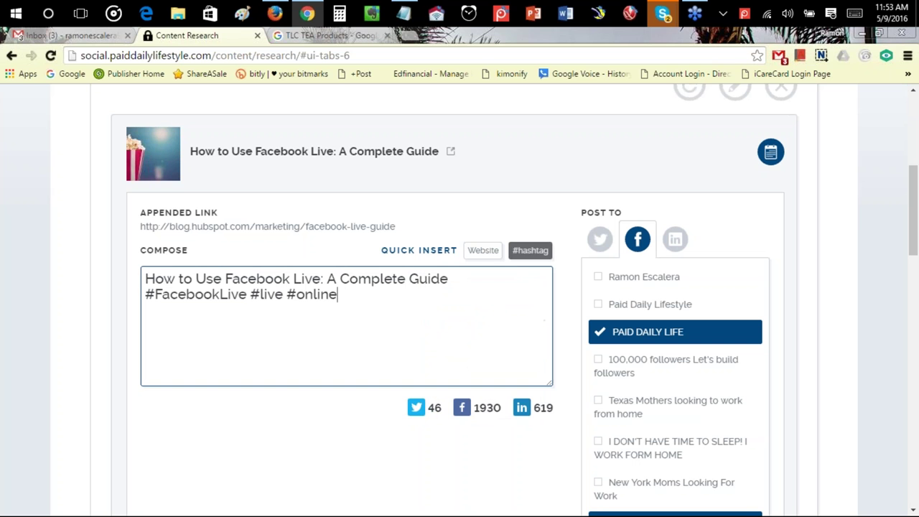
pyautogui.click(522, 253)
pyautogui.scroll(-2, 545, 362)
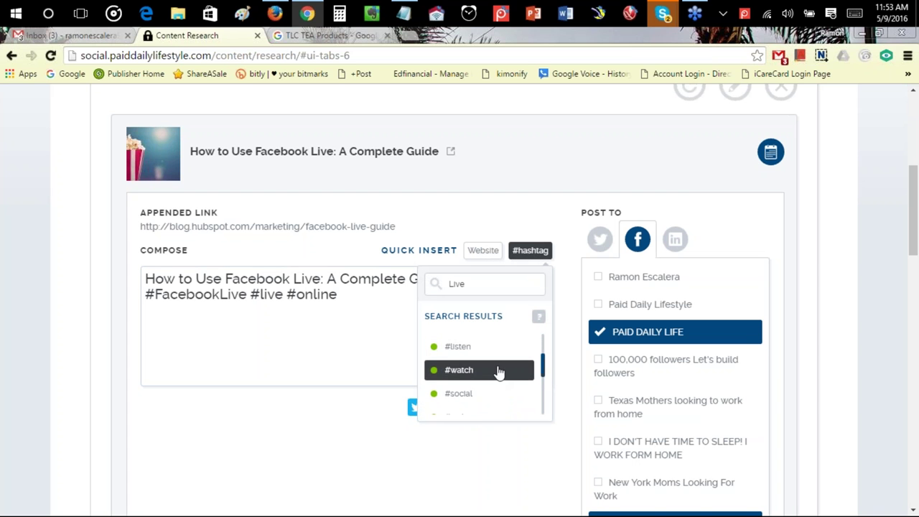
pyautogui.click(499, 371)
pyautogui.click(530, 250)
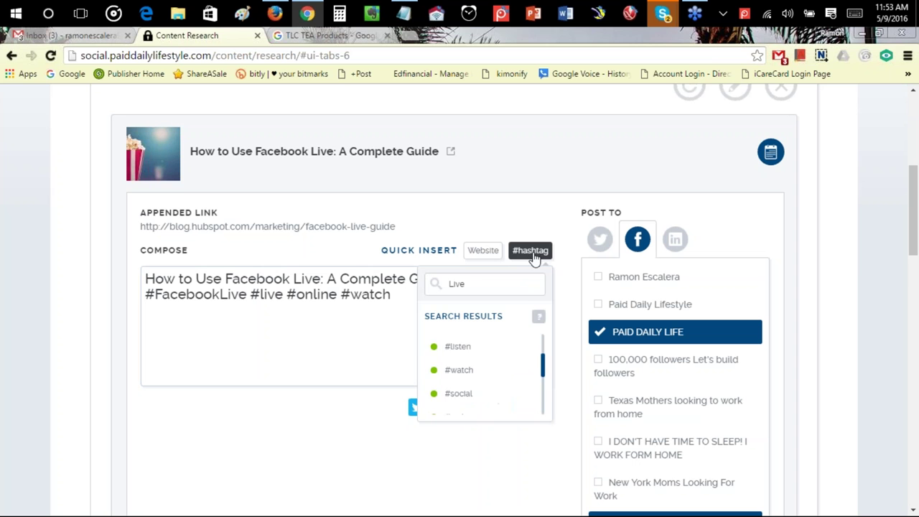
pyautogui.click(472, 352)
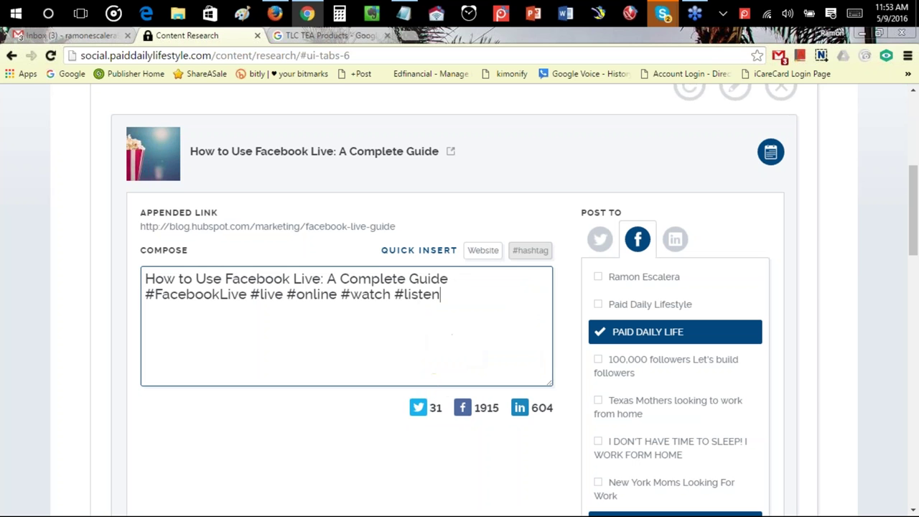
# Step: Schedule the completed "How to Use Facebook Live: A Complete Guide" post
pyautogui.scroll(-1, 459, 314)
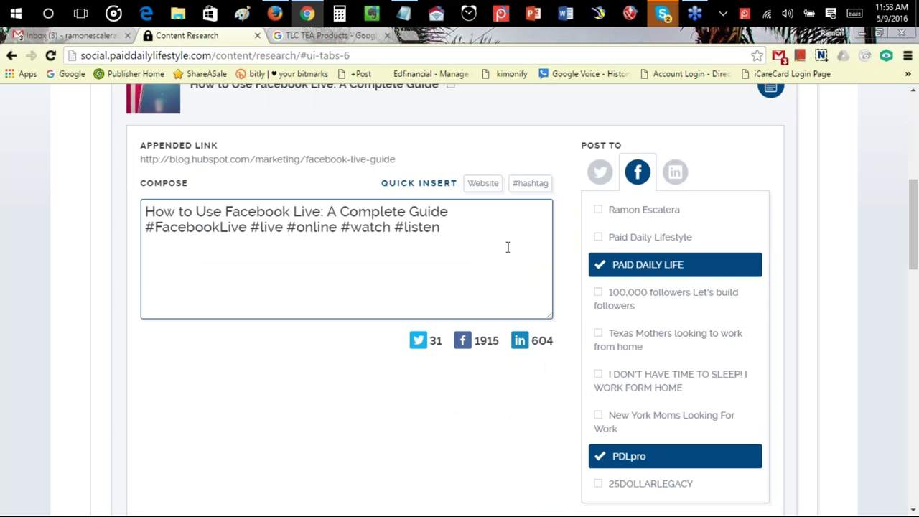
pyautogui.scroll(-4, 498, 230)
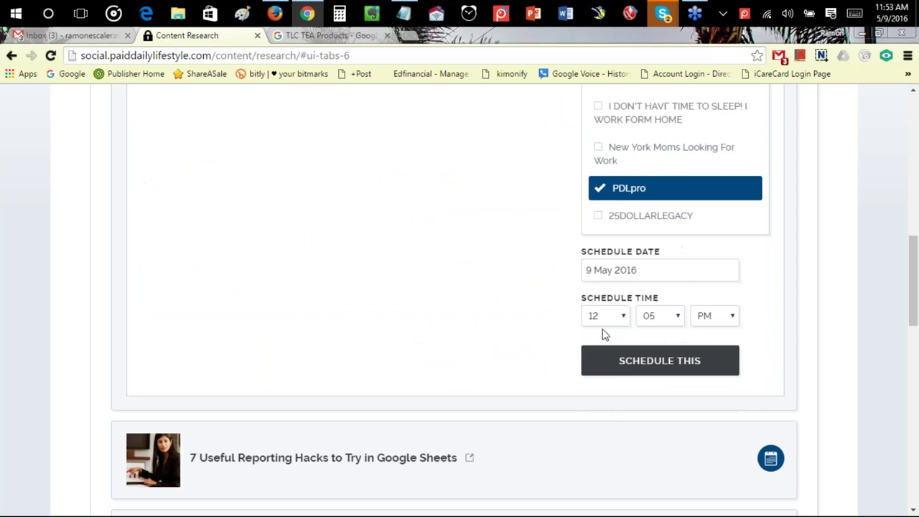
pyautogui.click(654, 363)
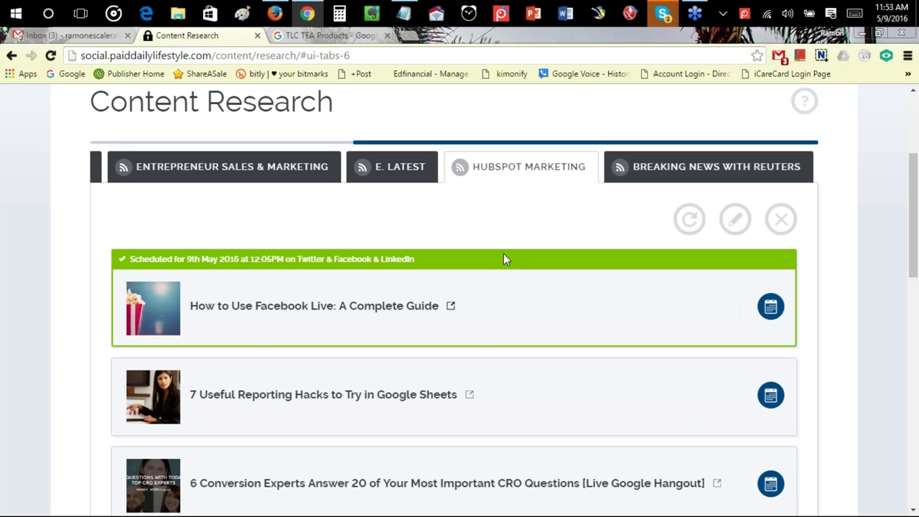
# Step: View the account options, including Your Social Accounts
pyautogui.scroll(3, 593, 114)
pyautogui.click(815, 121)
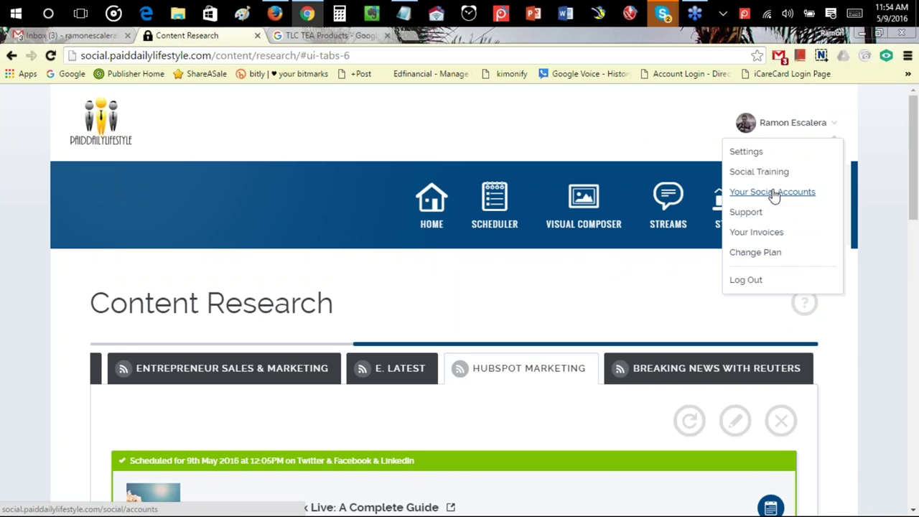
pyautogui.scroll(-2, 293, 154)
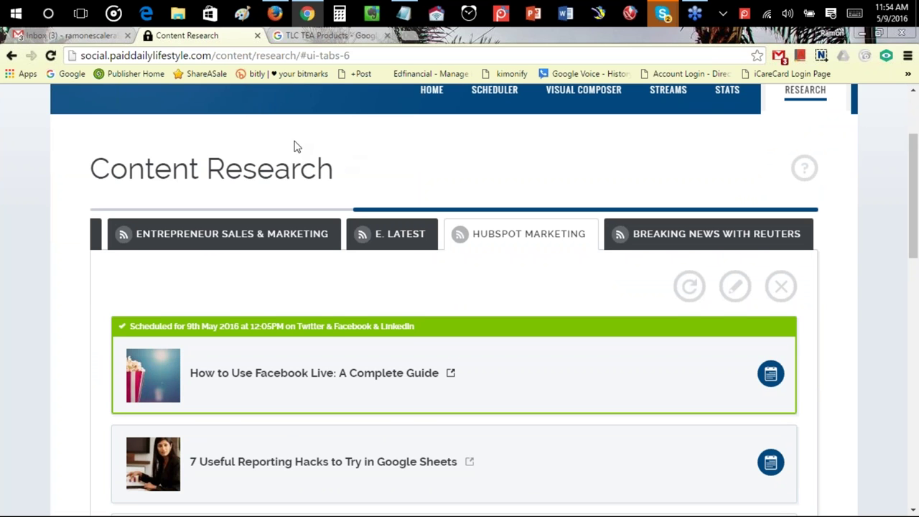
pyautogui.scroll(-1, 412, 263)
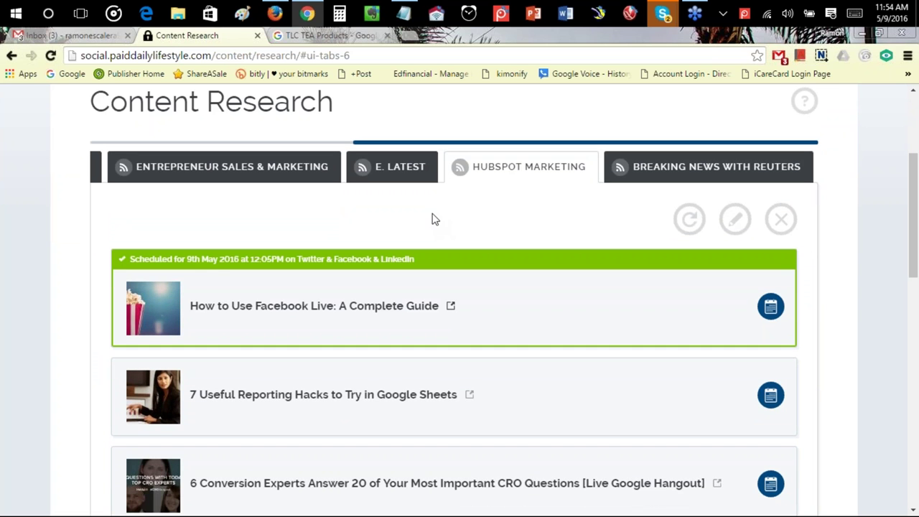
pyautogui.scroll(-2, 420, 199)
pyautogui.scroll(1, 420, 201)
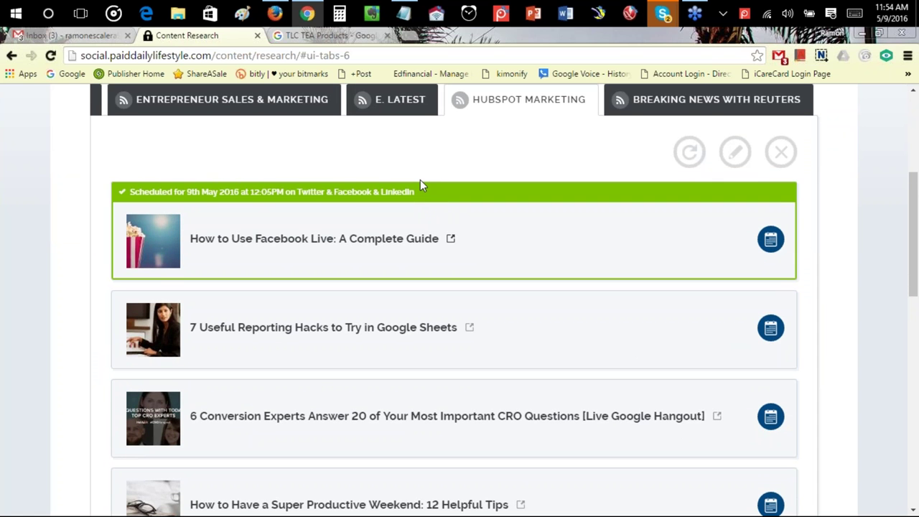
pyautogui.scroll(1, 421, 183)
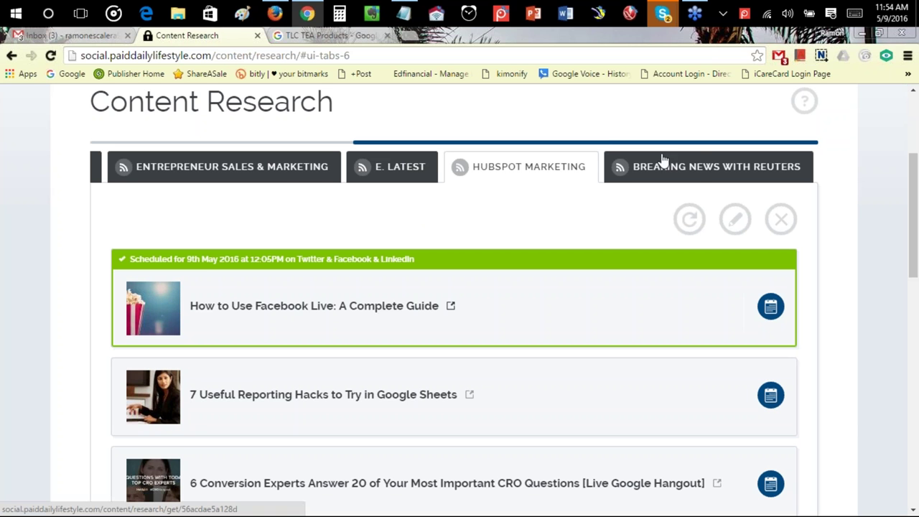
pyautogui.moveTo(608, 142); pyautogui.dragTo(732, 149)
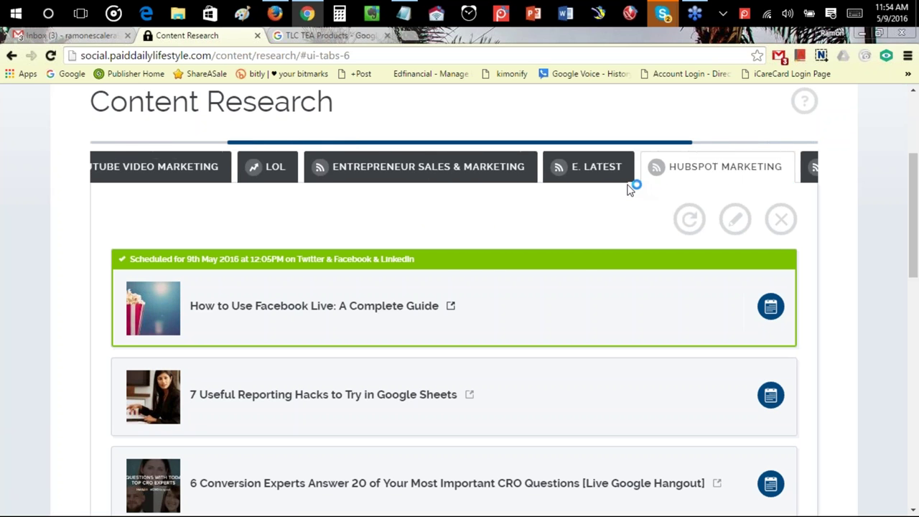
pyautogui.scroll(3, 529, 222)
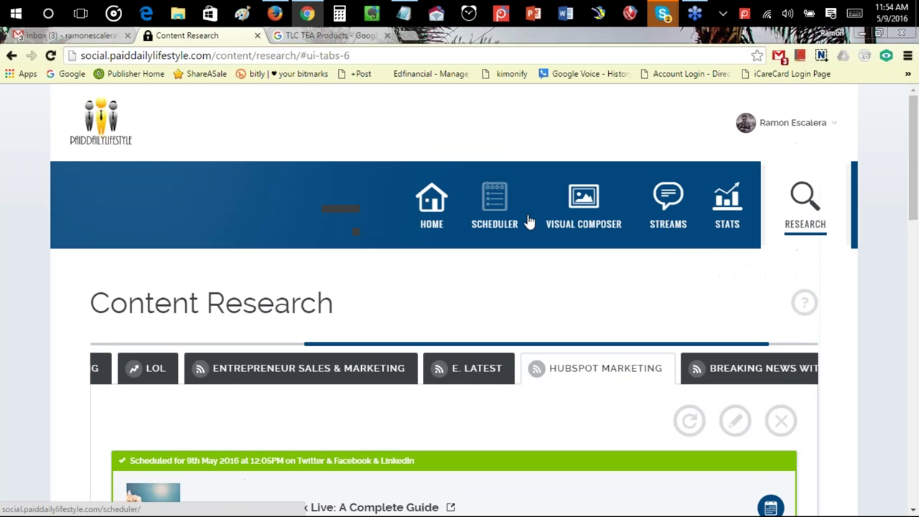
pyautogui.scroll(-3, 529, 222)
pyautogui.scroll(3, 615, 180)
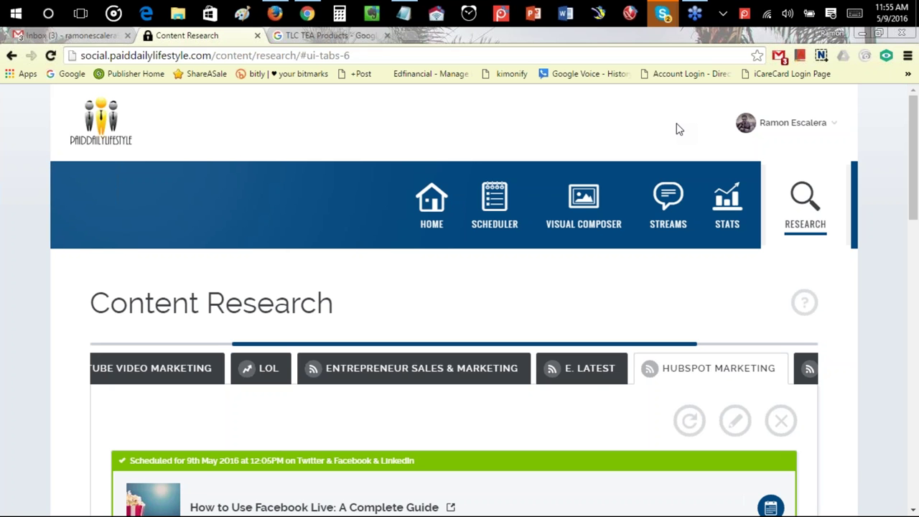
# Step: Open the Visual Composer and browse the library of your saved images
pyautogui.scroll(-1, 595, 259)
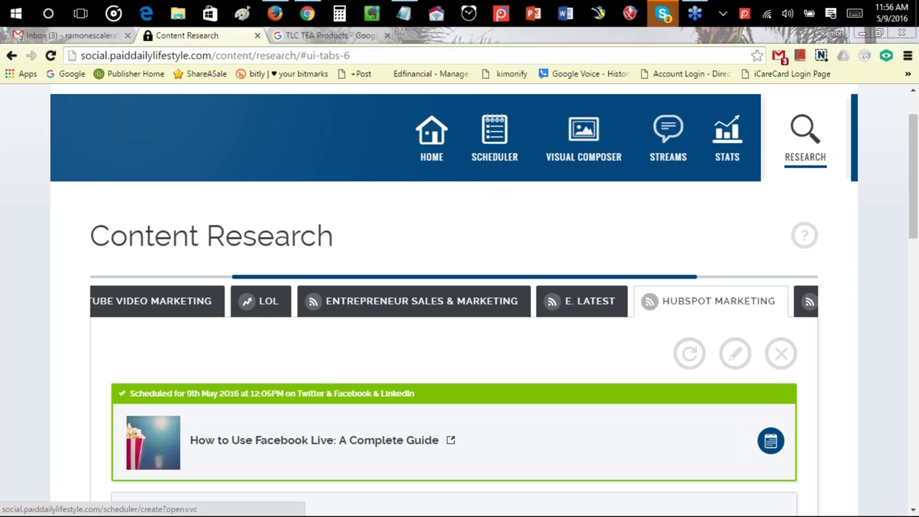
pyautogui.click(585, 140)
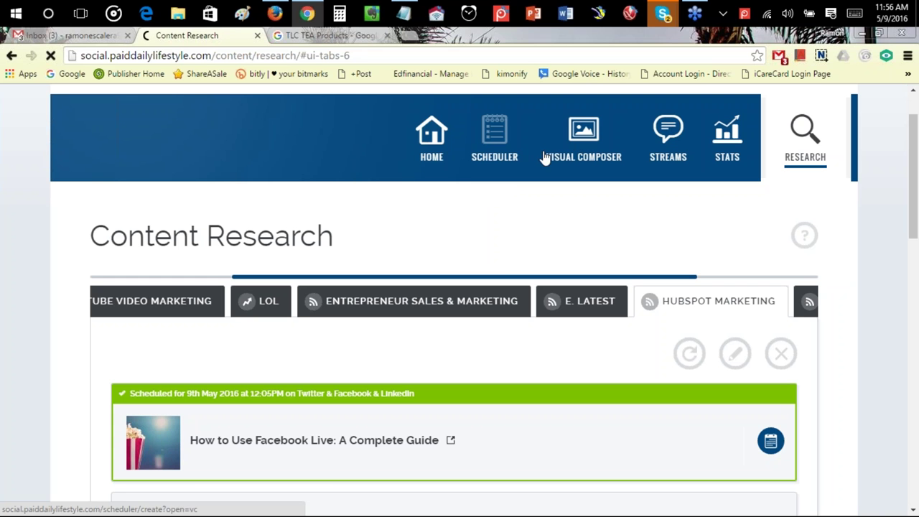
pyautogui.click(584, 140)
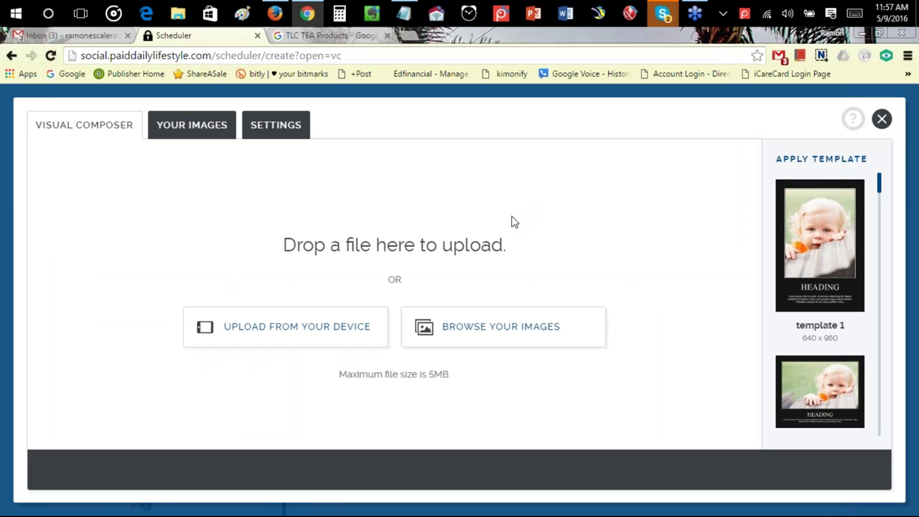
pyautogui.click(470, 330)
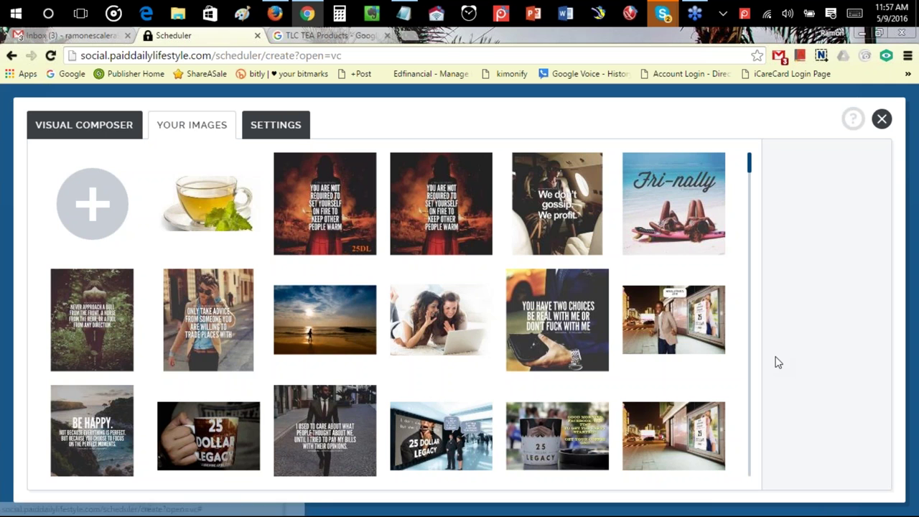
# Step: Look through the library of saved images and return to its beginning
pyautogui.scroll(-4, 480, 366)
pyautogui.scroll(4, 480, 366)
pyautogui.scroll(1, 501, 338)
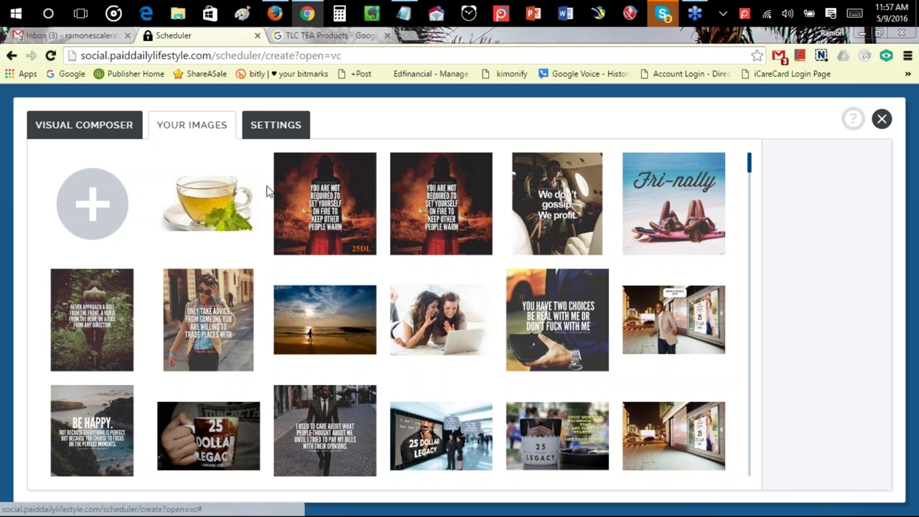
pyautogui.scroll(-15, 263, 190)
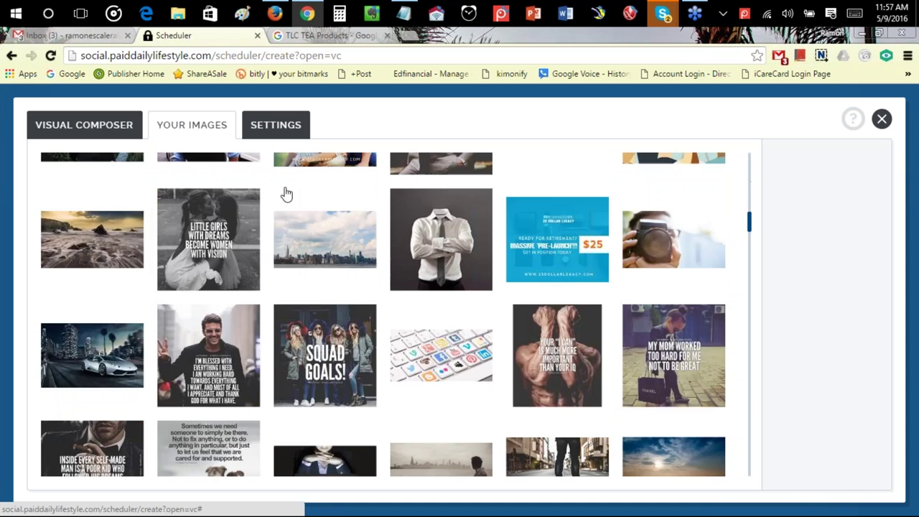
pyautogui.scroll(15, 395, 316)
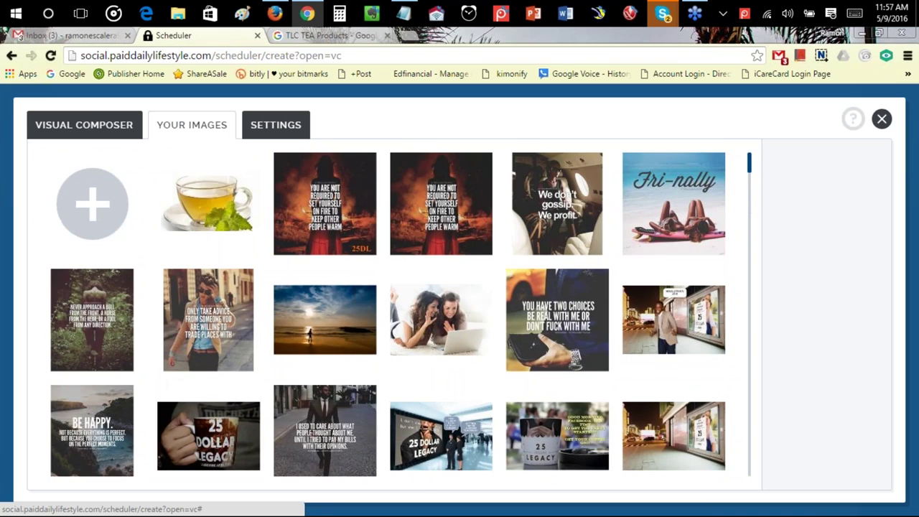
pyautogui.moveTo(750, 170); pyautogui.dragTo(771, 132)
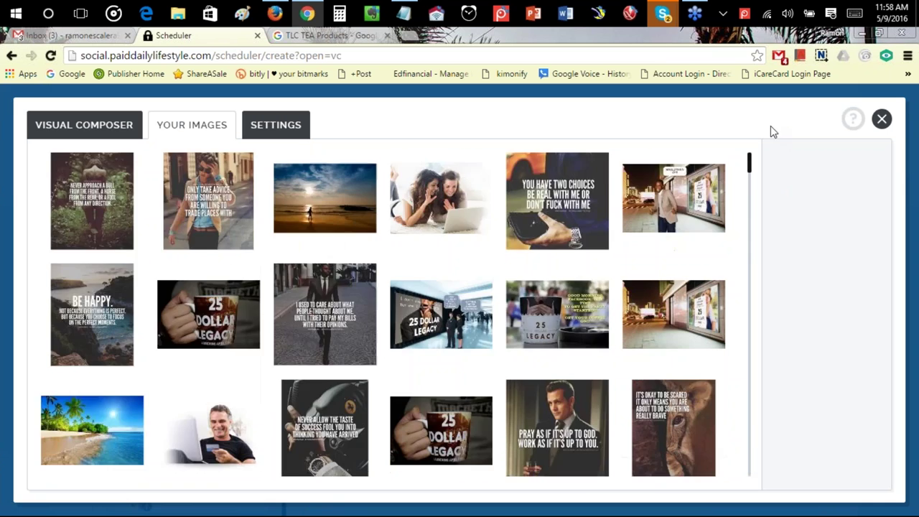
# Step: Delete the duplicate "You are not required to set yourself on fire" image that lacks the 25DL mark from your saved images
pyautogui.rightClick(436, 202)
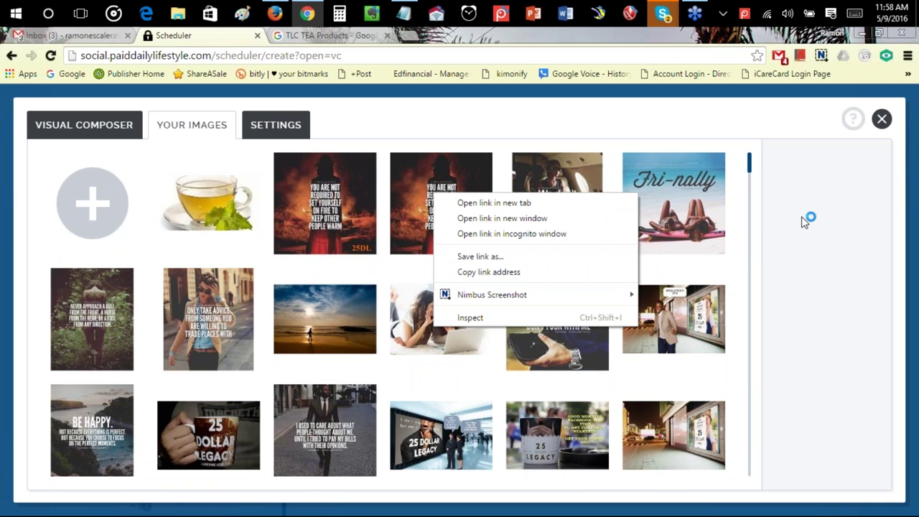
pyautogui.click(808, 219)
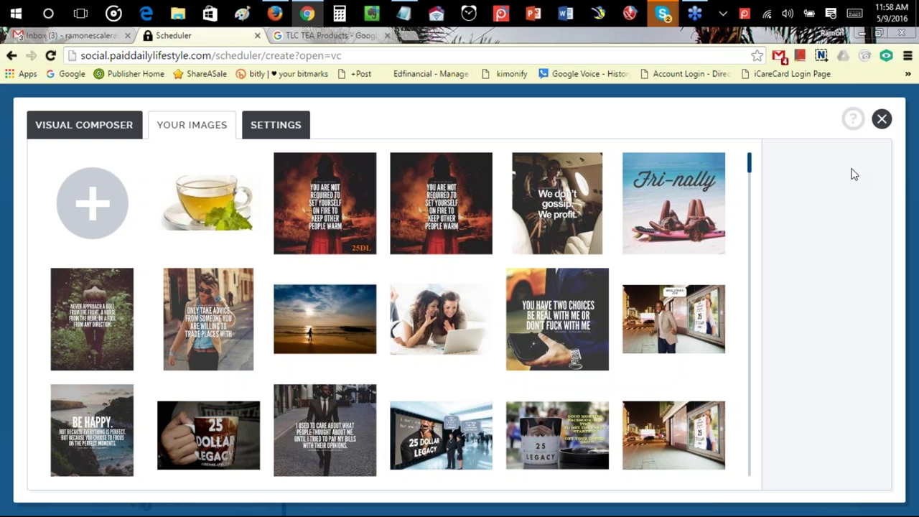
pyautogui.click(447, 191)
pyautogui.click(467, 189)
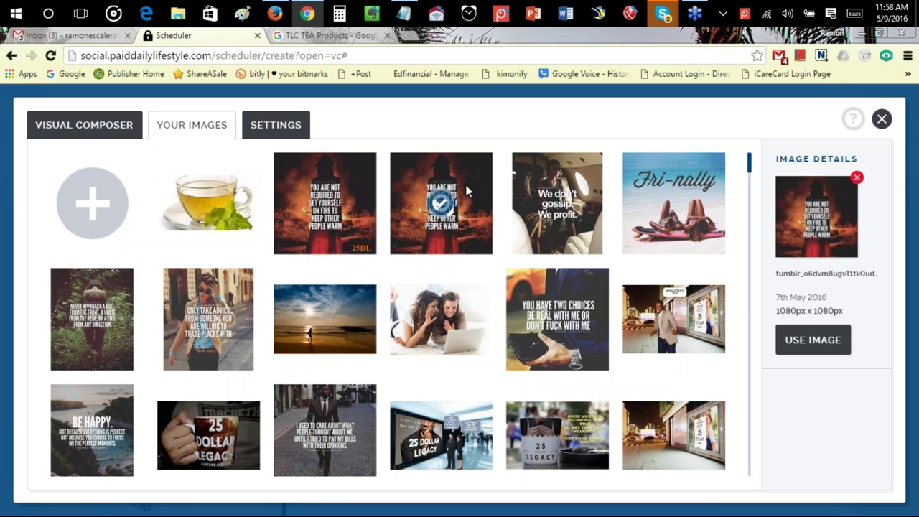
pyautogui.click(858, 180)
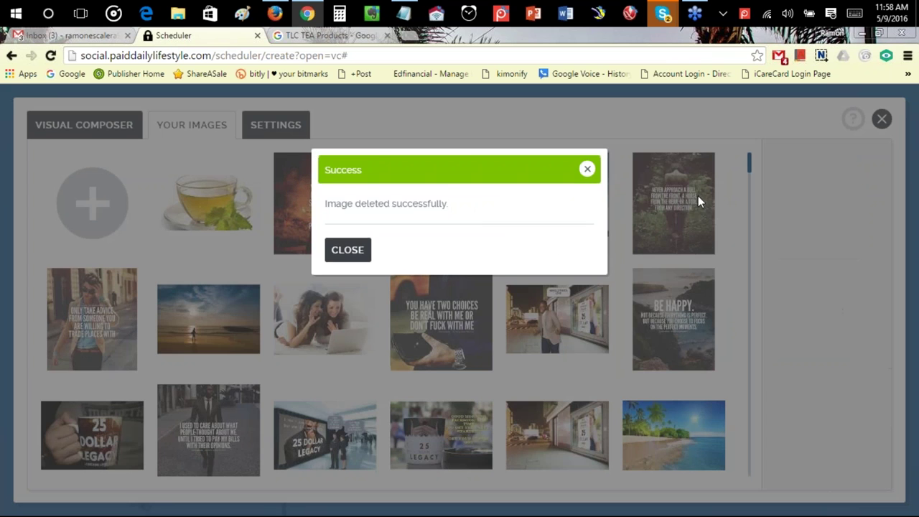
pyautogui.click(587, 170)
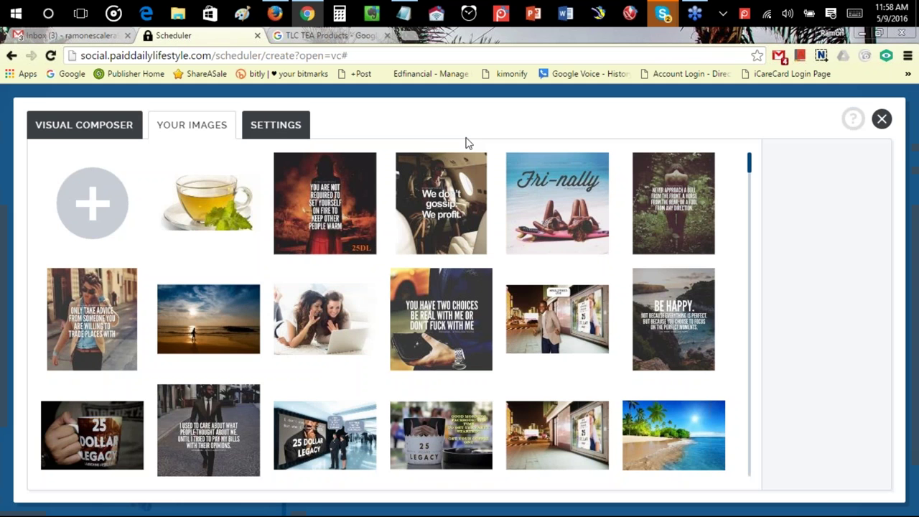
# Step: View the Visual Composer canvas with its templates, and close the composer to return to the Create message page
pyautogui.scroll(-2, 466, 151)
pyautogui.scroll(2, 506, 189)
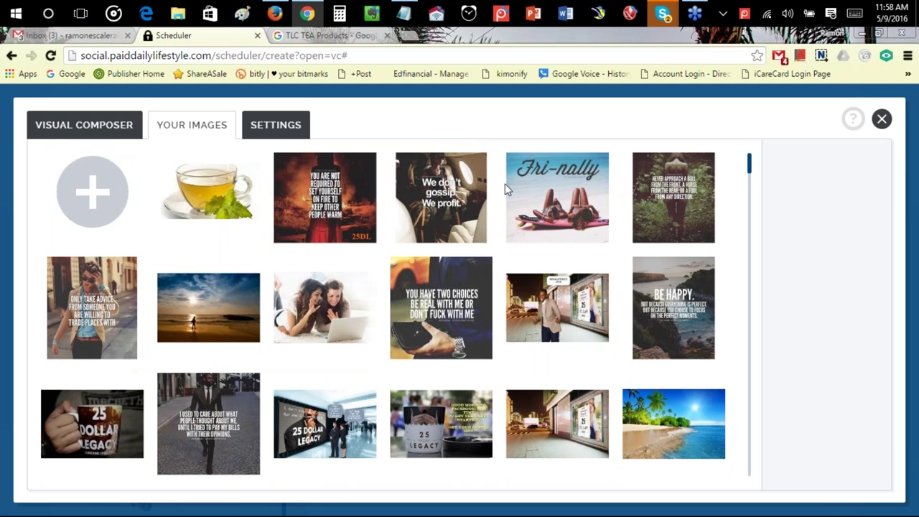
pyautogui.click(107, 136)
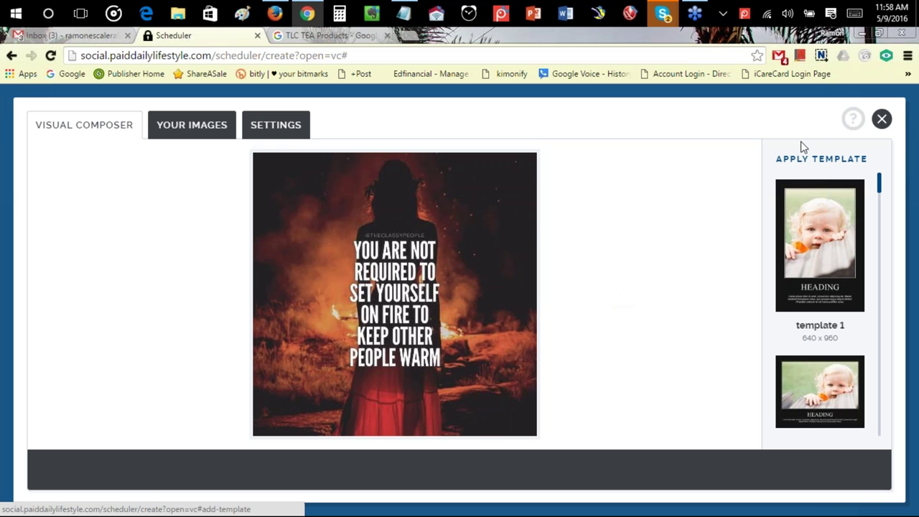
pyautogui.click(883, 124)
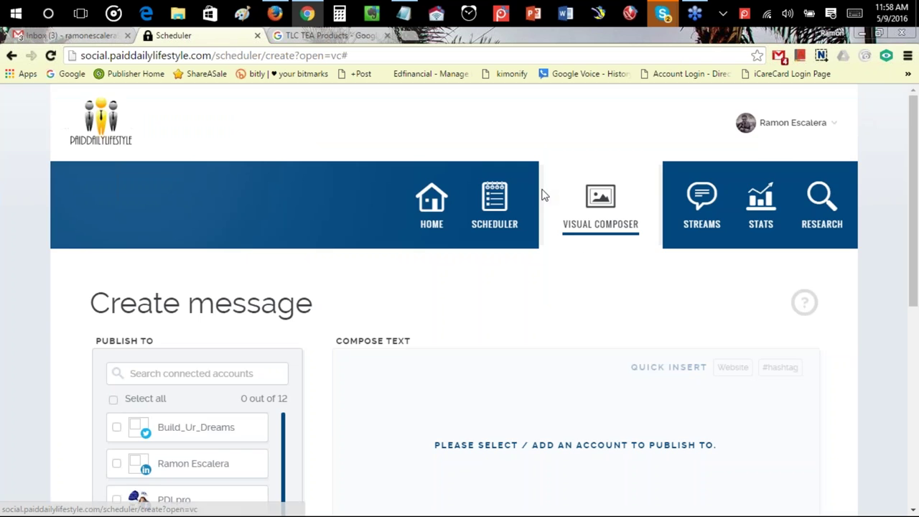
pyautogui.scroll(-1, 530, 291)
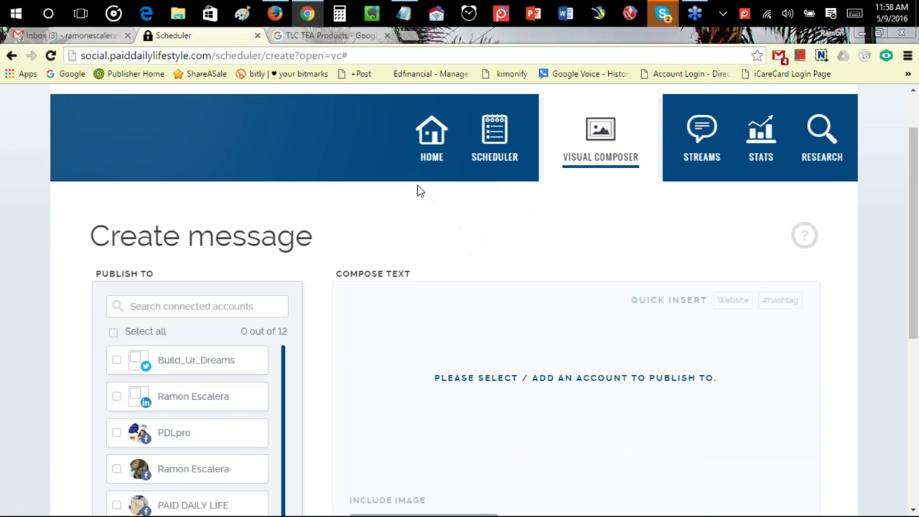
# Step: Search Google for "HD images" in a new browser tab and show the image results
pyautogui.hotkey('ctrl', 't')
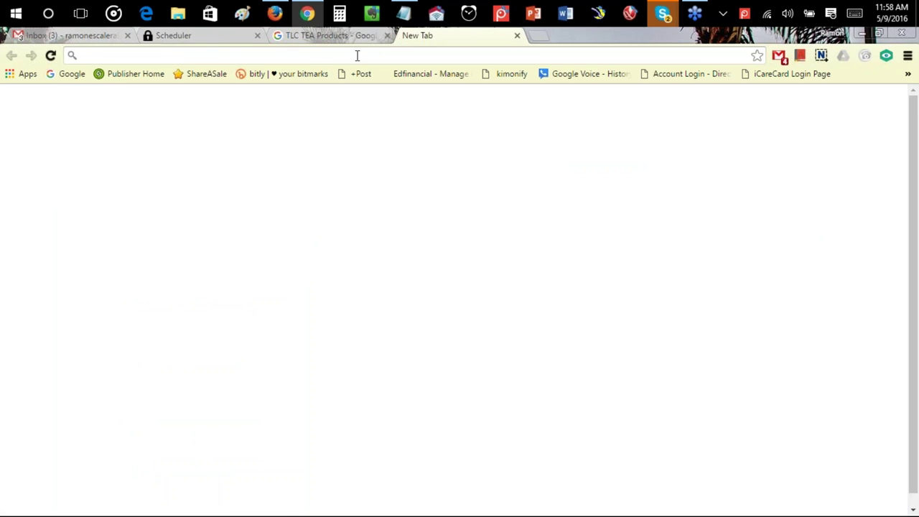
pyautogui.write('images')
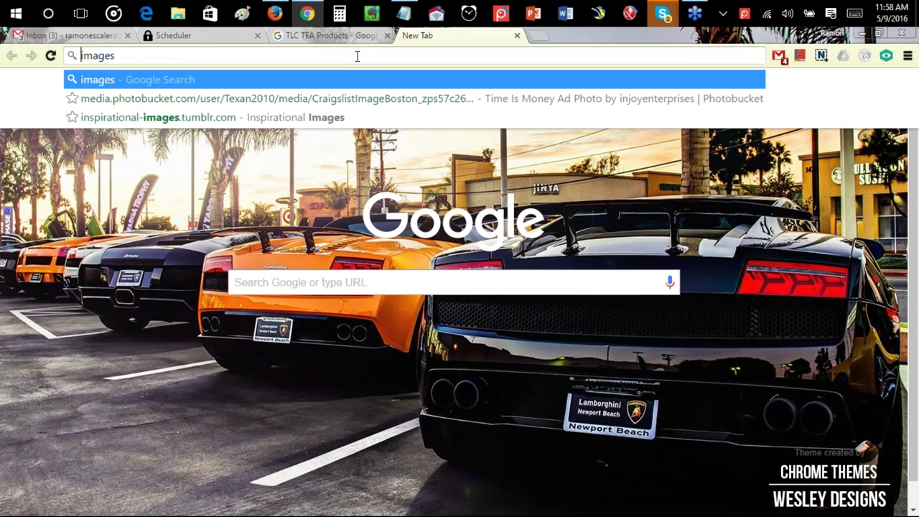
pyautogui.press('Home')
pyautogui.write('HD')
pyautogui.press('Return')
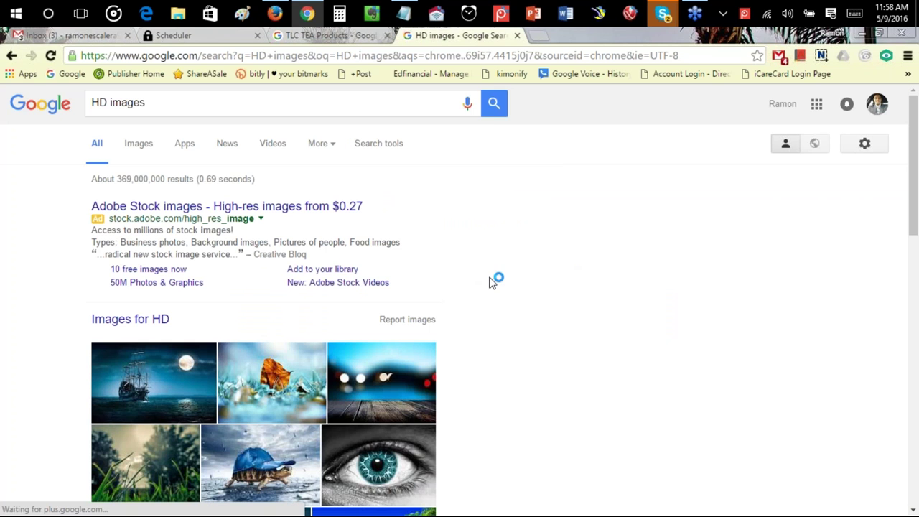
pyautogui.click(171, 323)
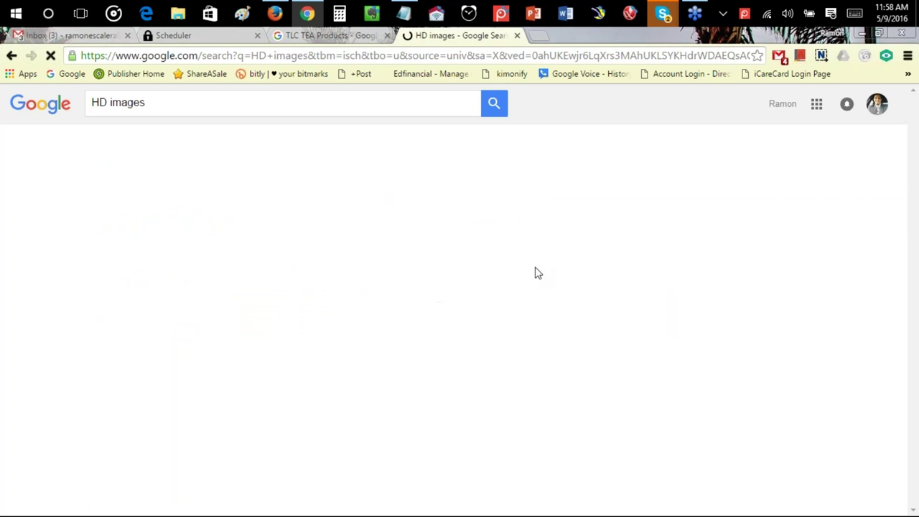
# Step: Browse the HD image results and preview the Flaming Cat wallpaper from wallpaperswide.com
pyautogui.scroll(-3, 556, 247)
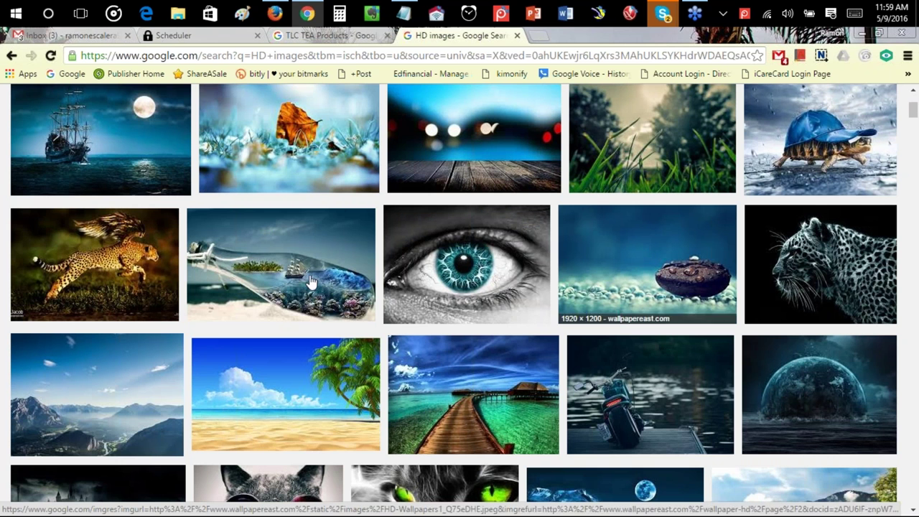
pyautogui.scroll(-3, 621, 355)
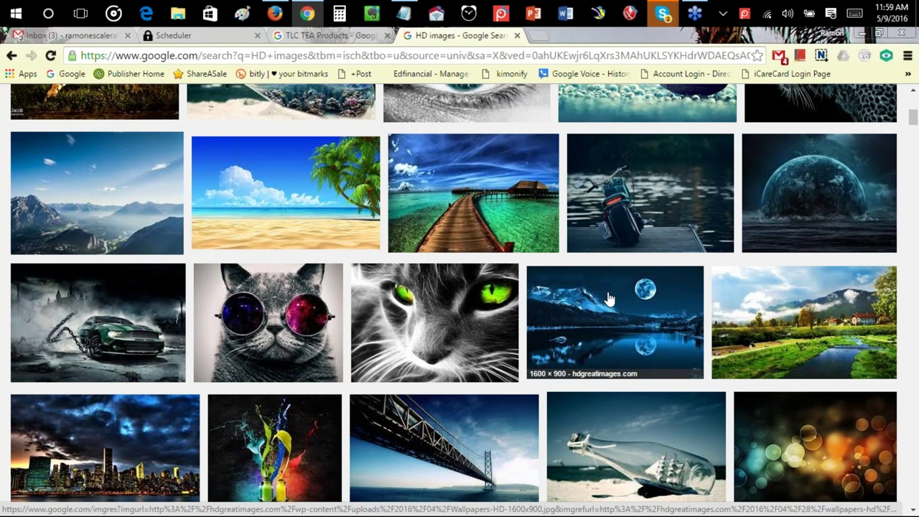
pyautogui.scroll(-1, 630, 337)
pyautogui.scroll(-3, 370, 341)
pyautogui.scroll(2, 374, 342)
pyautogui.scroll(-3, 410, 406)
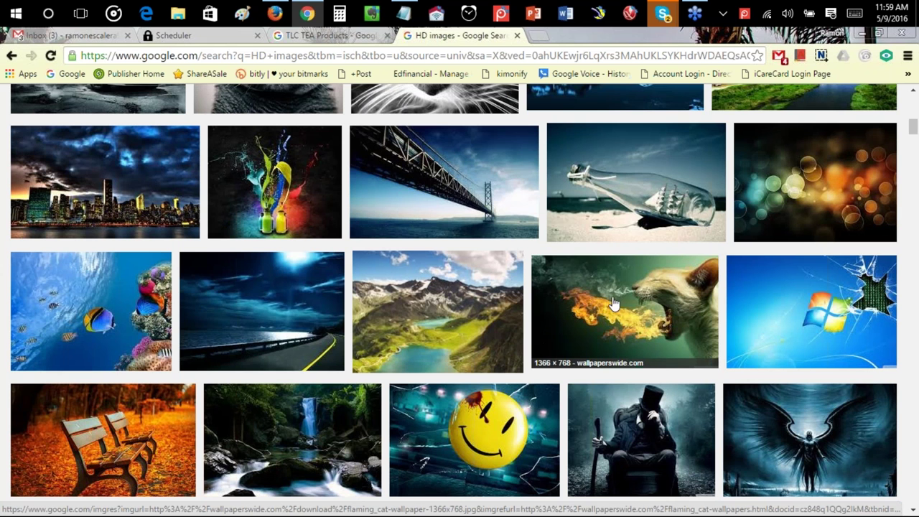
pyautogui.click(612, 330)
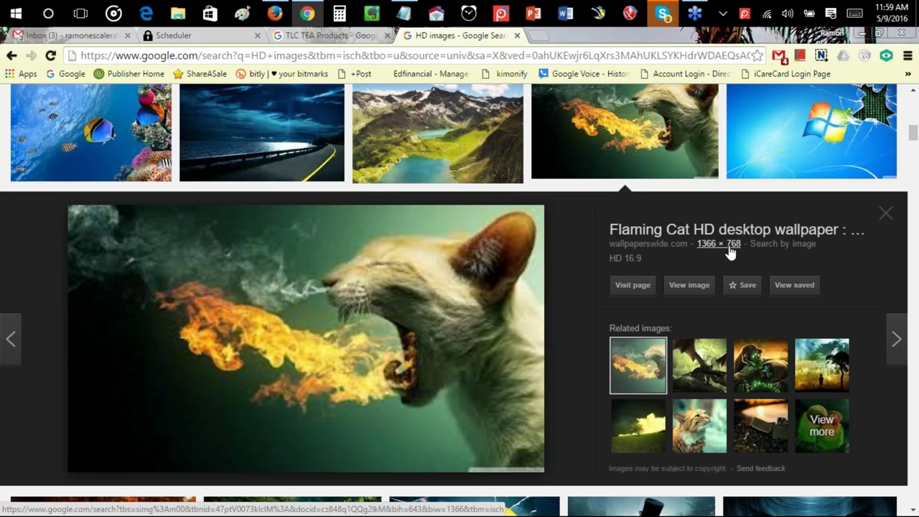
# Step: Preview several related images of the Flaming Cat wallpaper, return to the original, and close the preview
pyautogui.click(694, 368)
pyautogui.click(749, 370)
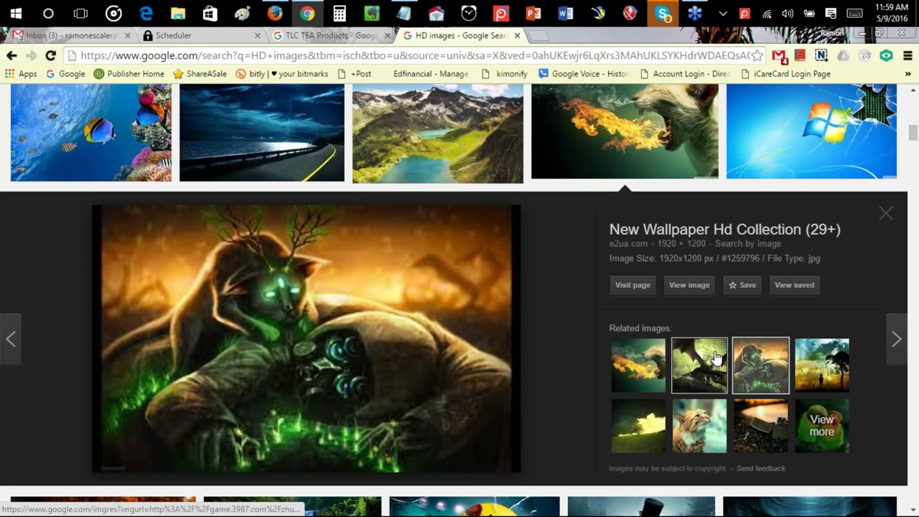
pyautogui.click(653, 361)
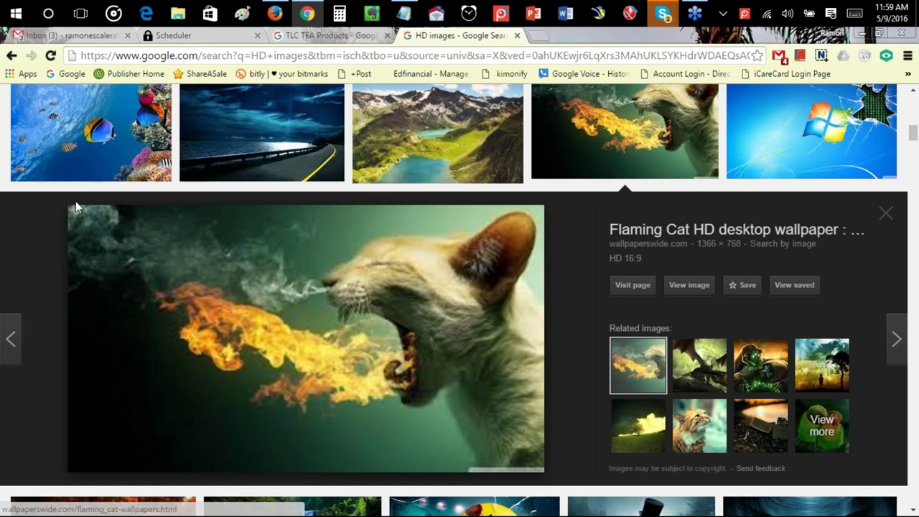
pyautogui.click(755, 380)
pyautogui.click(762, 433)
pyautogui.click(700, 420)
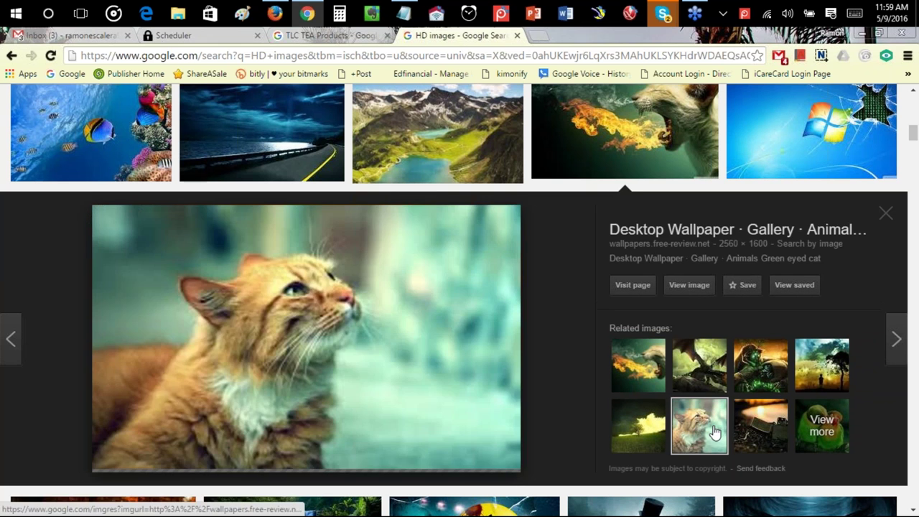
pyautogui.click(649, 425)
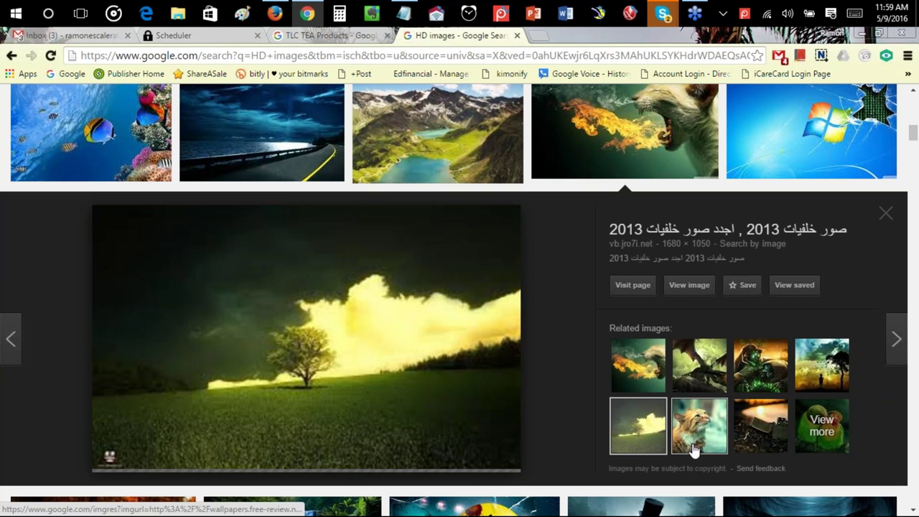
pyautogui.click(657, 362)
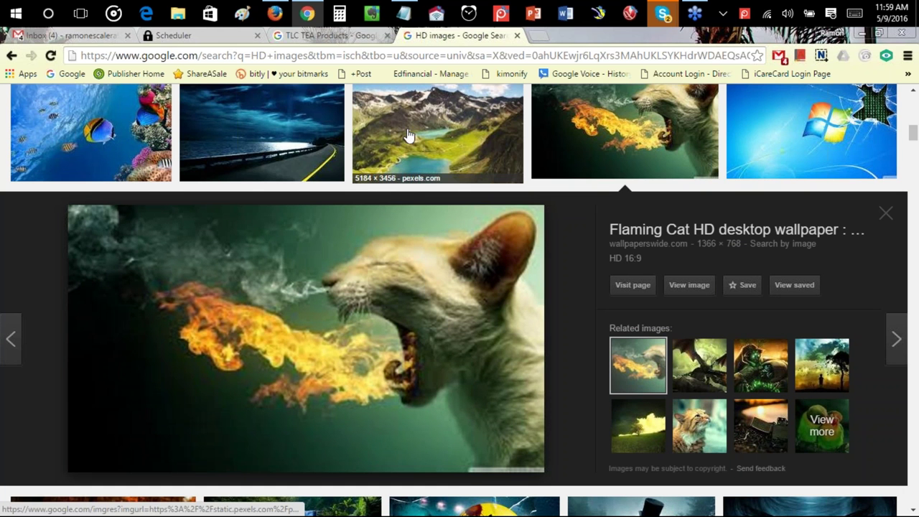
pyautogui.scroll(1, 419, 161)
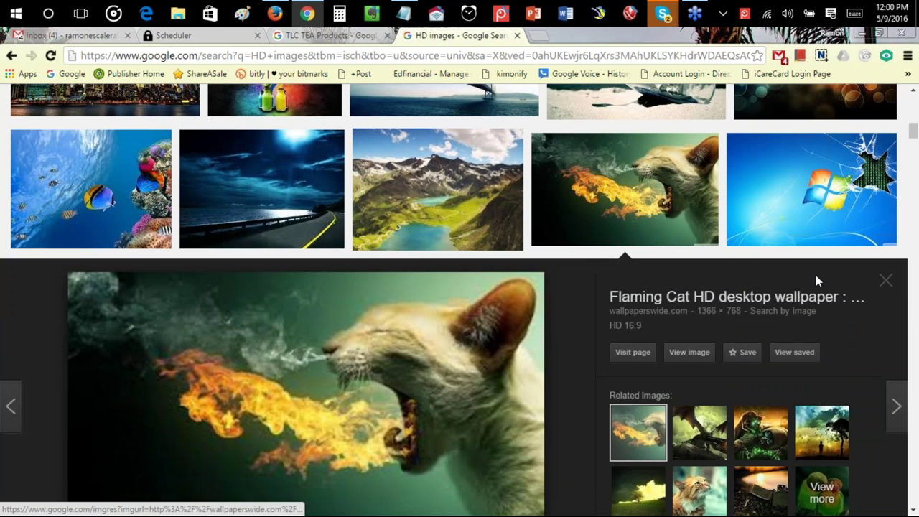
pyautogui.click(888, 282)
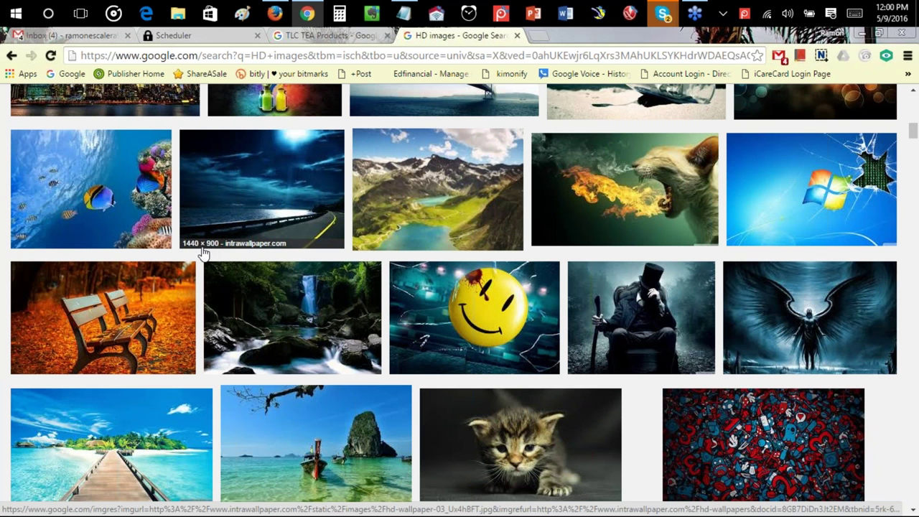
# Step: Preview the kitten wallpaper from walldewi.us and two of its related kitten images, and close the preview
pyautogui.scroll(-1, 540, 439)
pyautogui.scroll(-1, 550, 323)
pyautogui.click(549, 295)
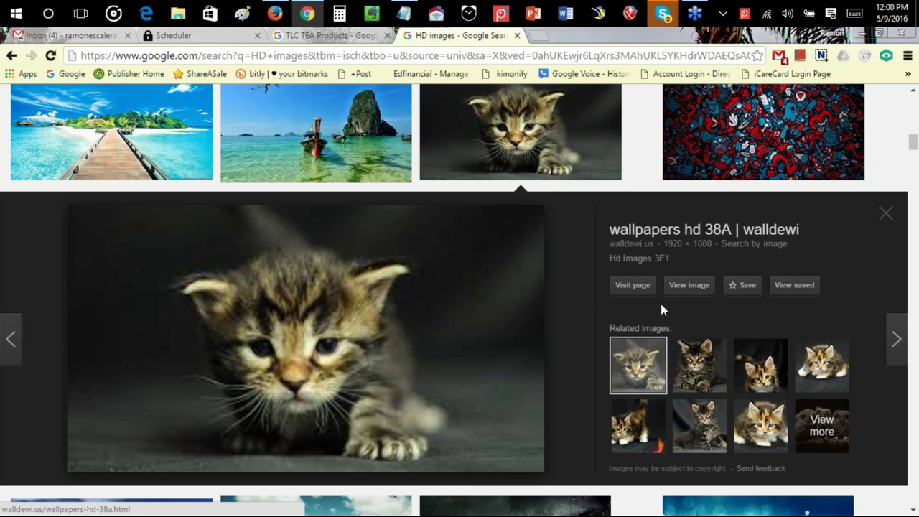
pyautogui.click(699, 367)
pyautogui.click(767, 377)
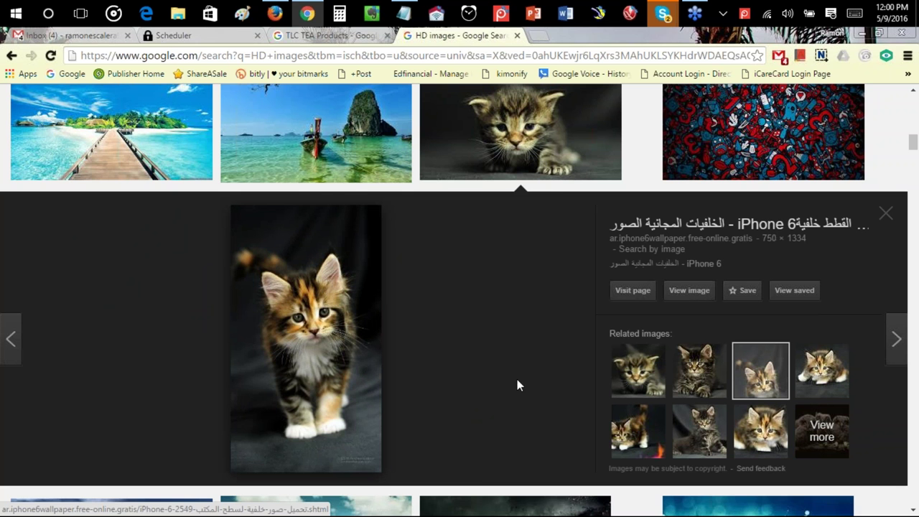
pyautogui.click(889, 217)
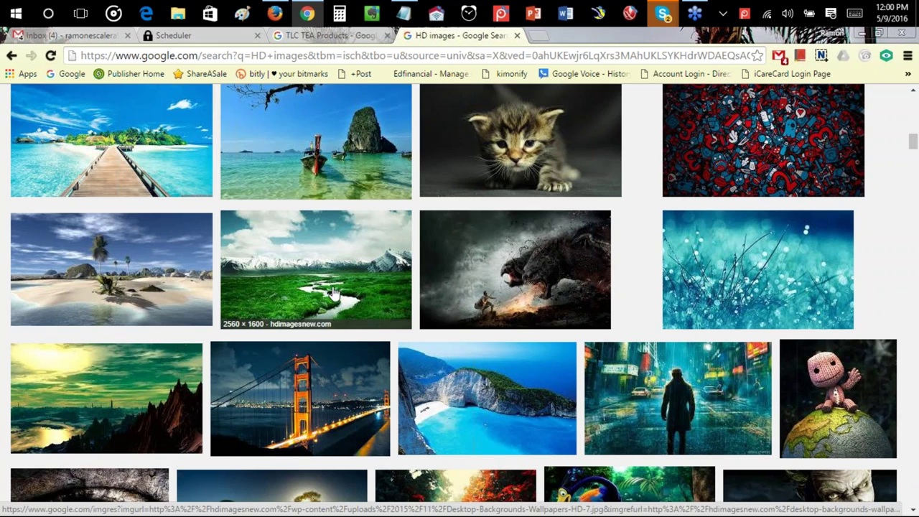
# Step: Browse further down the HD image results and return to the beginning of the page
pyautogui.scroll(-4, 321, 280)
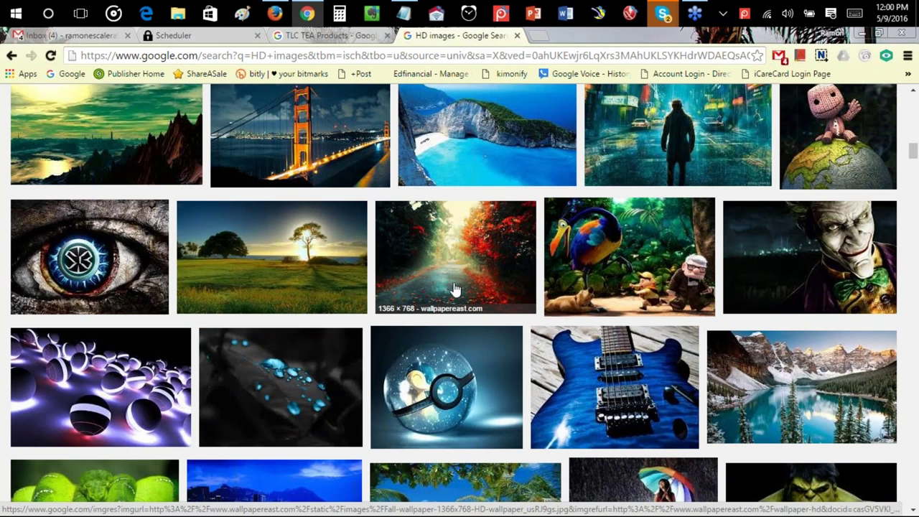
pyautogui.scroll(15, 455, 289)
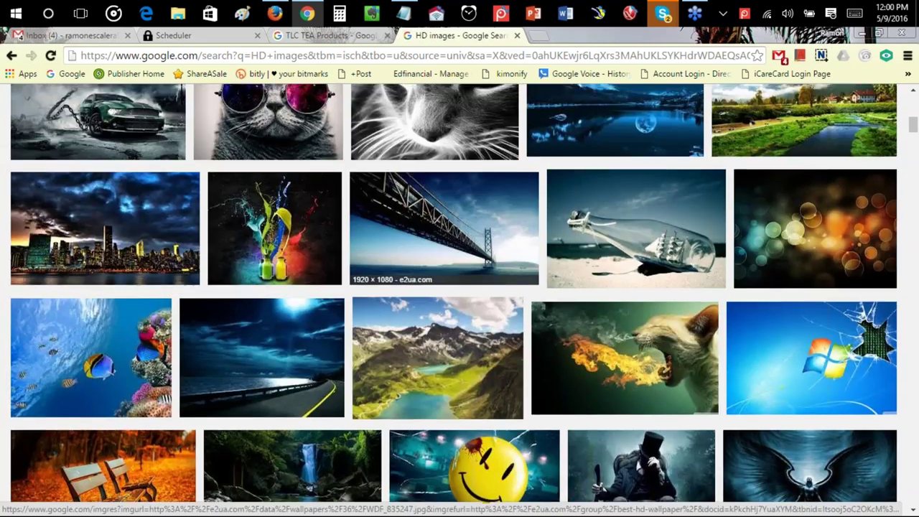
pyautogui.scroll(10, 494, 280)
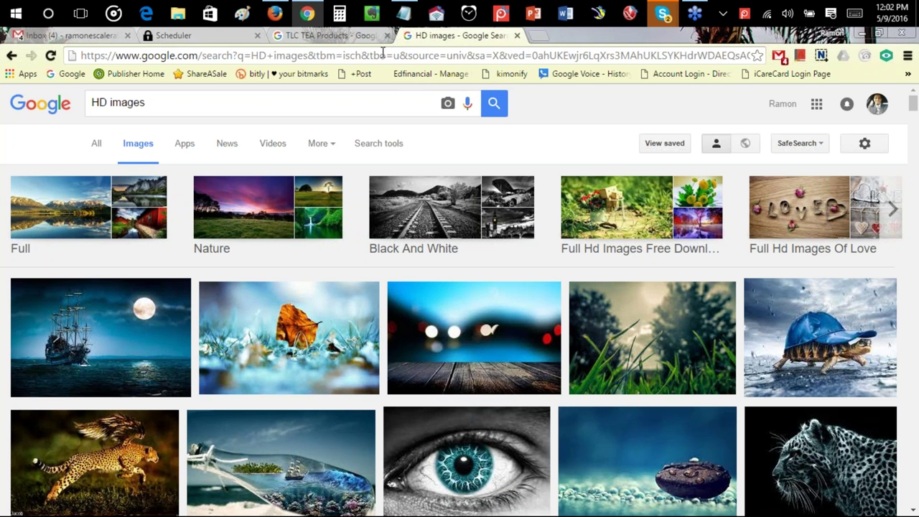
# Step: Switch back to the Scheduler and look over the Create message page
pyautogui.click(188, 35)
pyautogui.scroll(-4, 539, 240)
pyautogui.scroll(5, 533, 220)
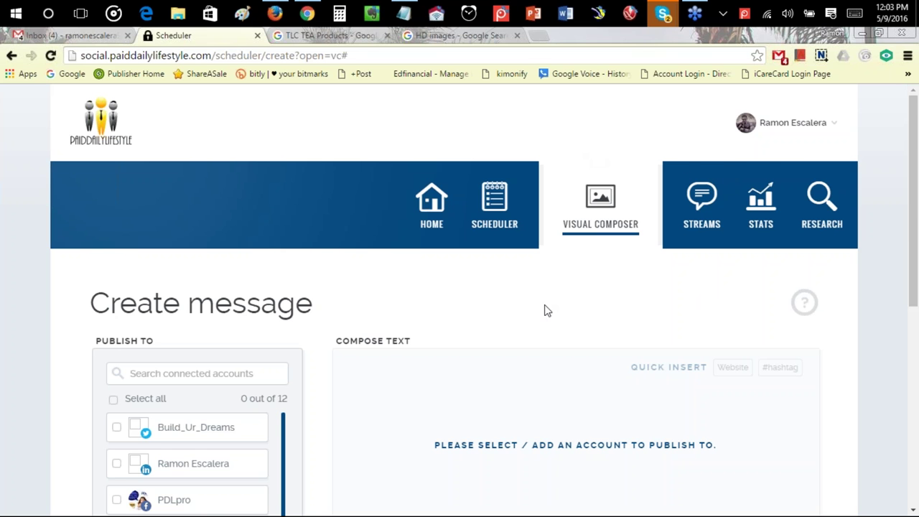
# Step: Open Content Research, search Google News for "Marketing", and look over the article results
pyautogui.scroll(-1, 540, 309)
pyautogui.scroll(1, 540, 309)
pyautogui.click(822, 201)
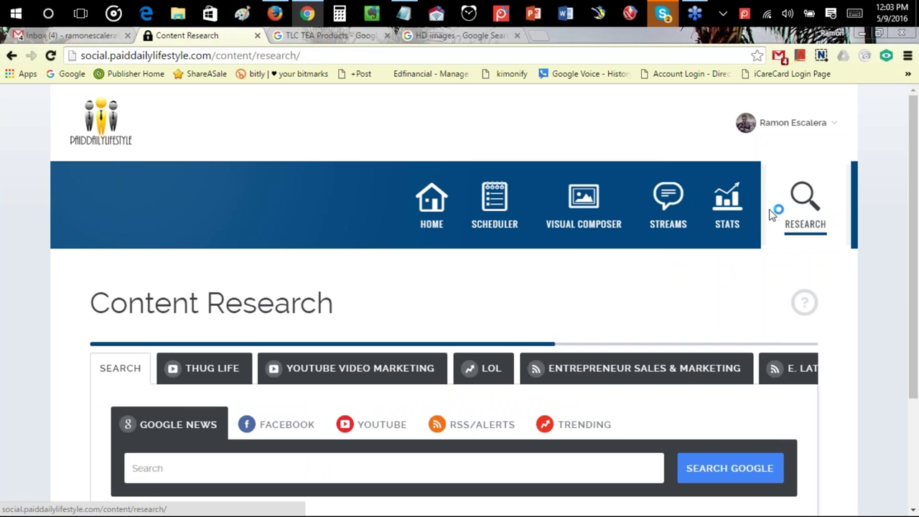
pyautogui.scroll(-3, 769, 211)
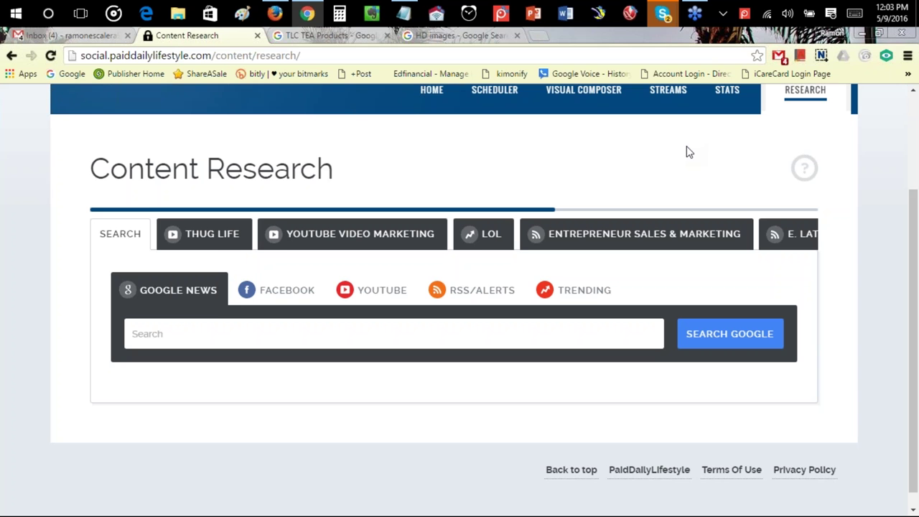
pyautogui.scroll(-1, 681, 136)
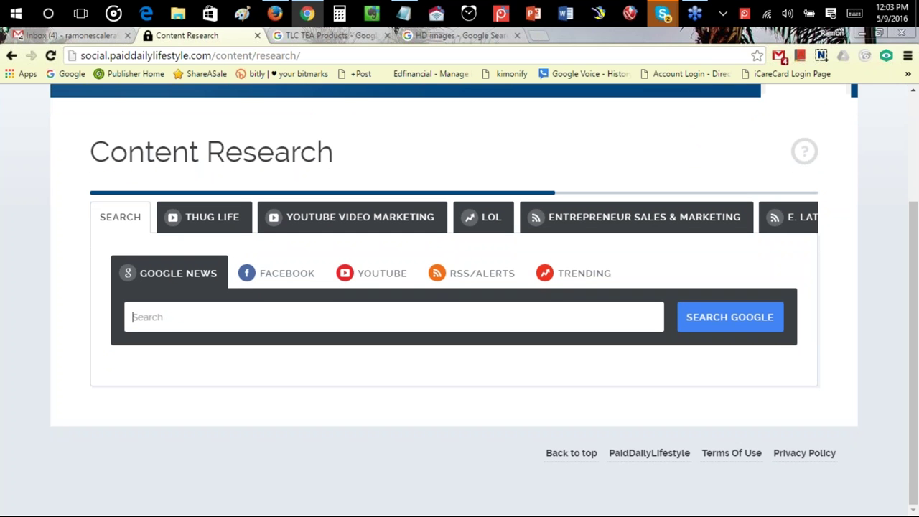
pyautogui.write('marketing')
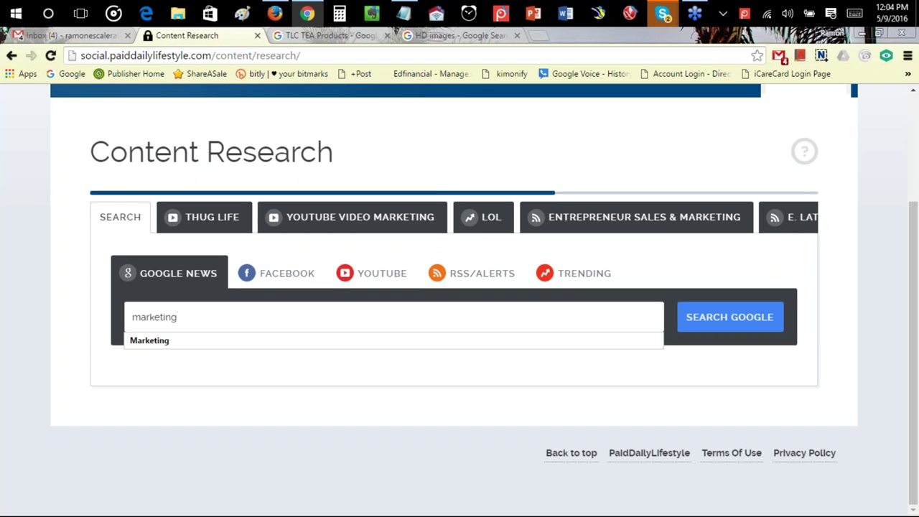
pyautogui.click(416, 340)
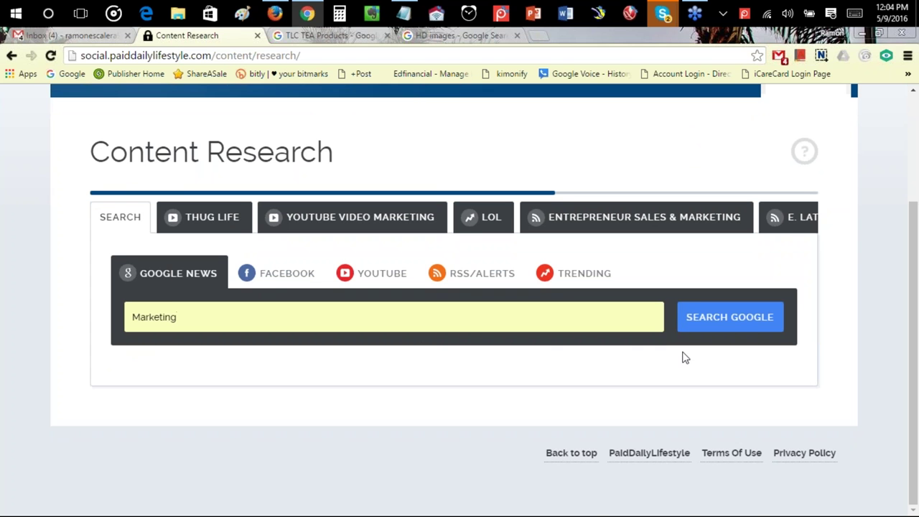
pyautogui.click(747, 323)
pyautogui.scroll(-1, 775, 315)
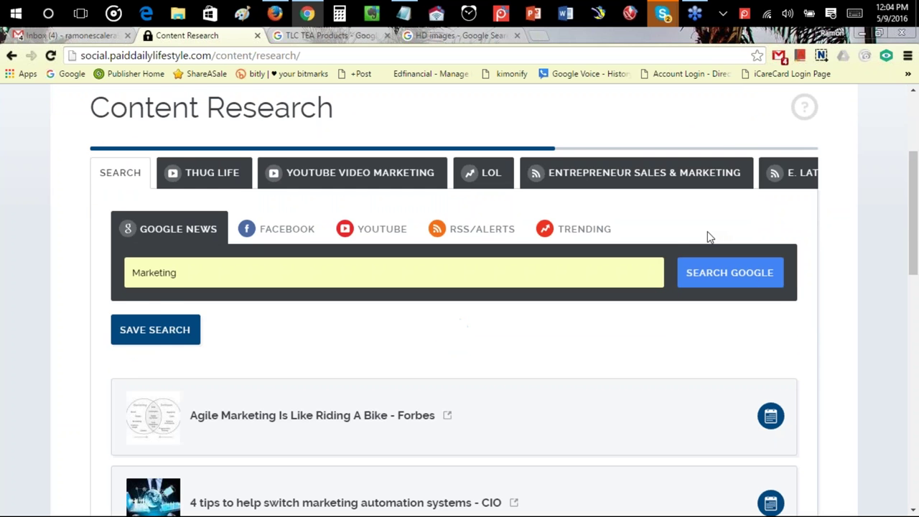
pyautogui.scroll(-3, 708, 237)
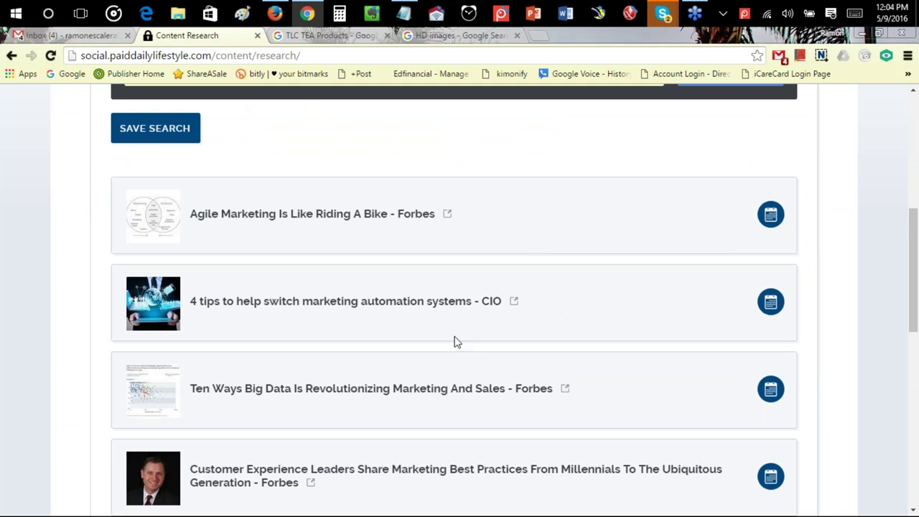
# Step: Open the scheduling form for the article "Agile Marketing Is Like Riding A Bike - Forbes" and look over its hashtag suggestions and hour choices
pyautogui.click(770, 214)
pyautogui.click(532, 286)
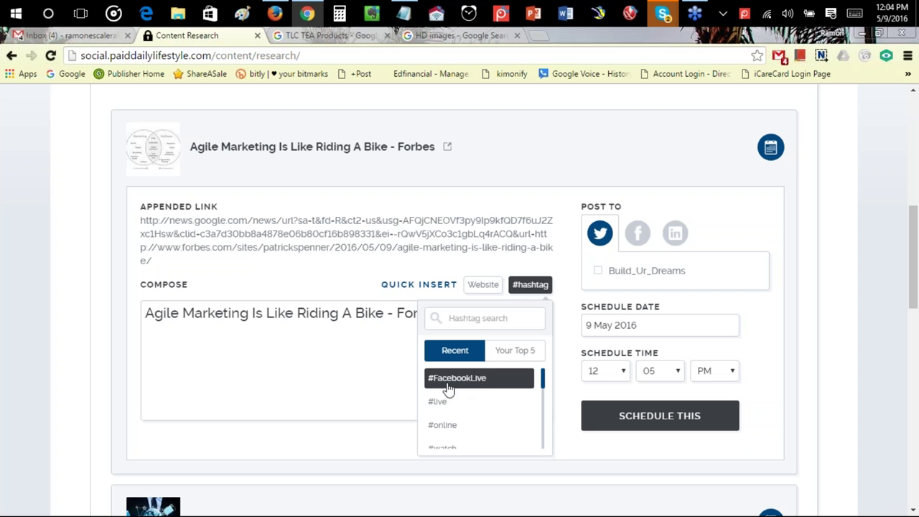
pyautogui.click(491, 319)
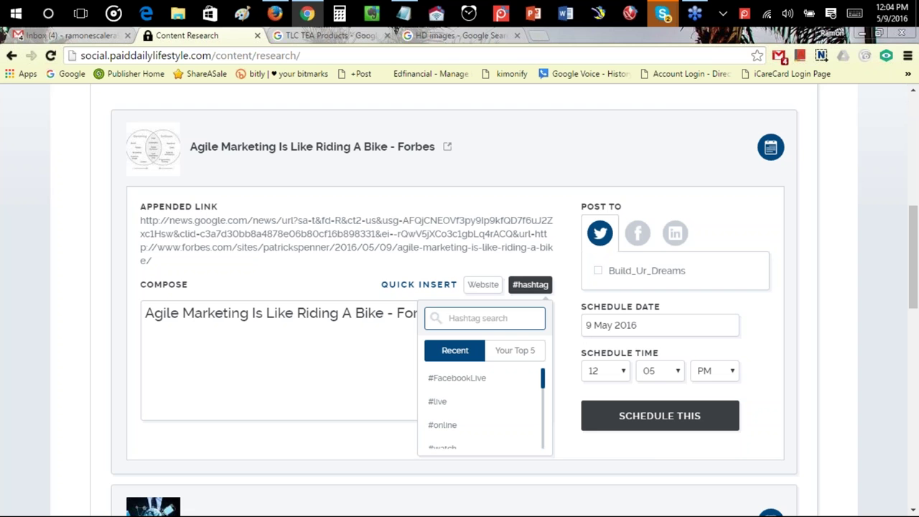
pyautogui.click(556, 142)
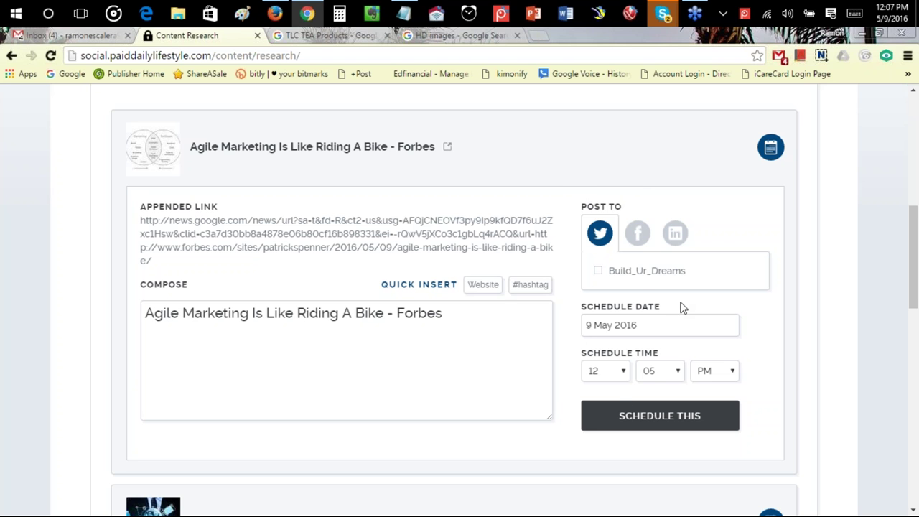
pyautogui.click(614, 379)
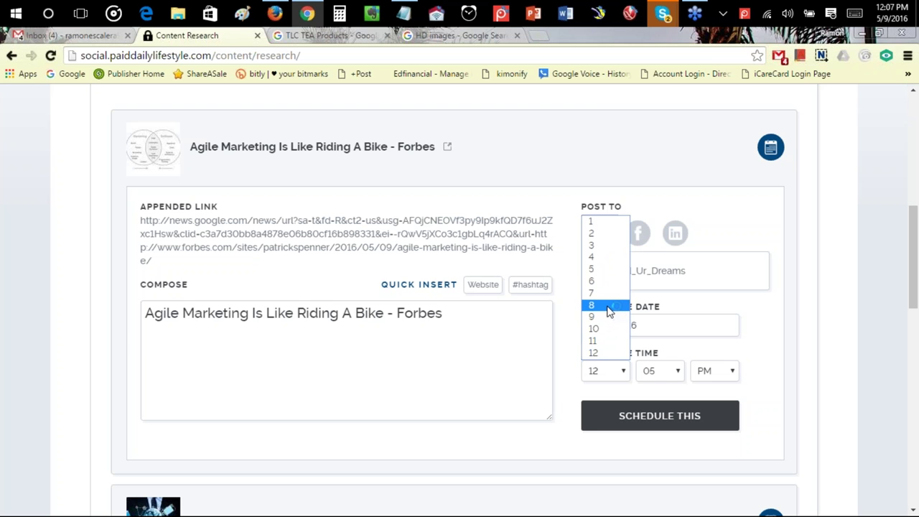
pyautogui.click(716, 195)
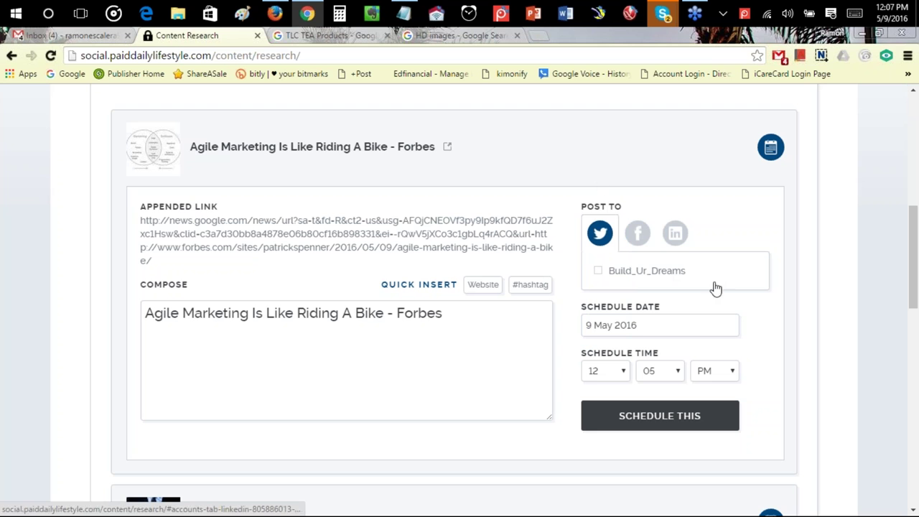
# Step: Select the accounts to post to: Build_Ur_Dreams on Twitter, the LinkedIn account, and PDLpro on Facebook
pyautogui.click(596, 273)
pyautogui.click(676, 230)
pyautogui.click(597, 273)
pyautogui.click(637, 237)
pyautogui.click(606, 326)
pyautogui.scroll(-4, 632, 324)
pyautogui.click(609, 256)
# Step: Set the schedule time to 11:40 PM and schedule the post
pyautogui.click(622, 376)
pyautogui.click(607, 347)
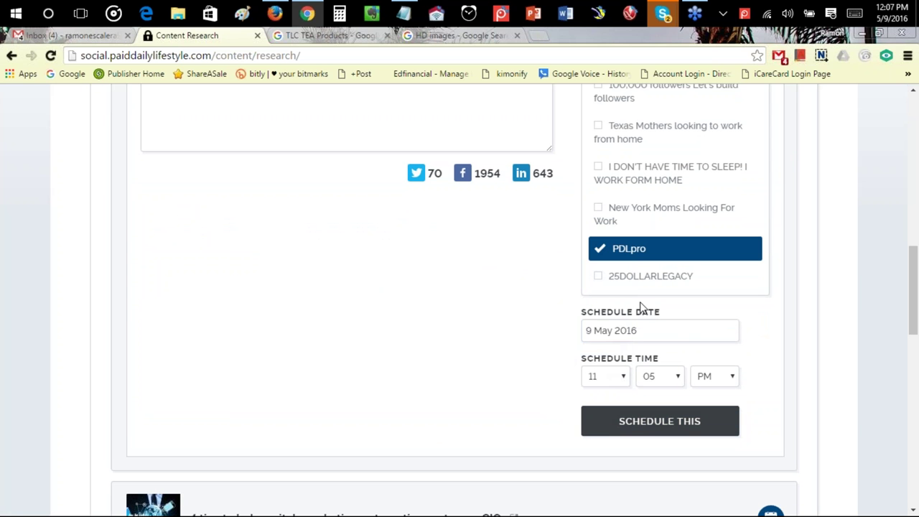
pyautogui.click(680, 379)
pyautogui.click(660, 325)
pyautogui.click(667, 425)
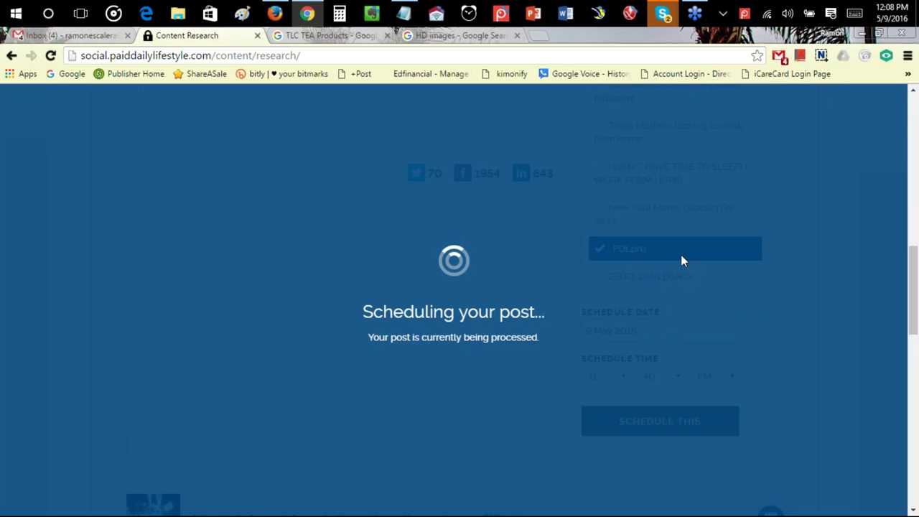
# Step: Look back over the Content Research page and open the account's Social Training page
pyautogui.scroll(1, 646, 259)
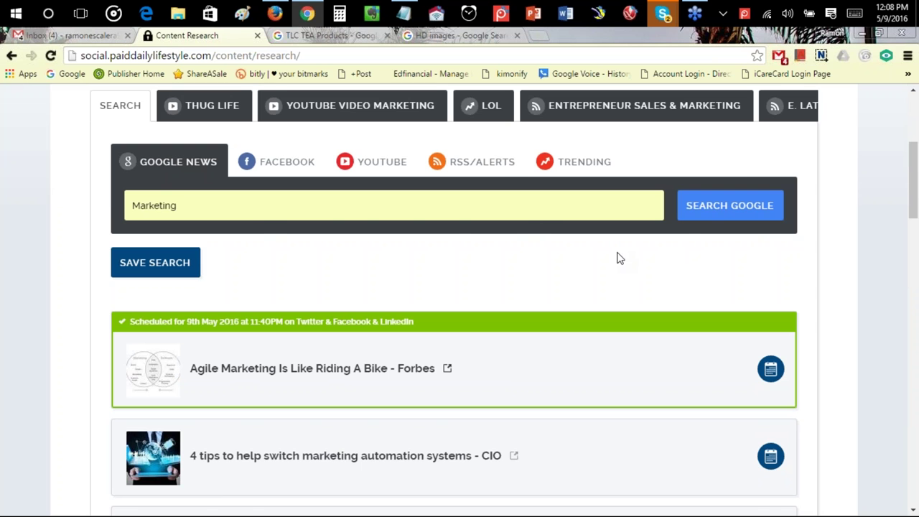
pyautogui.scroll(3, 616, 259)
pyautogui.scroll(-2, 595, 261)
pyautogui.scroll(3, 570, 307)
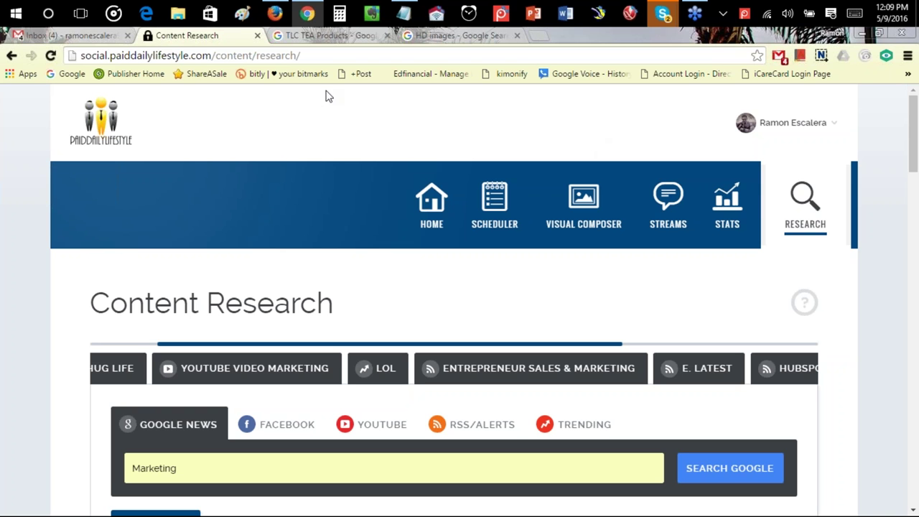
pyautogui.moveTo(794, 135)
pyautogui.moveTo(747, 123)
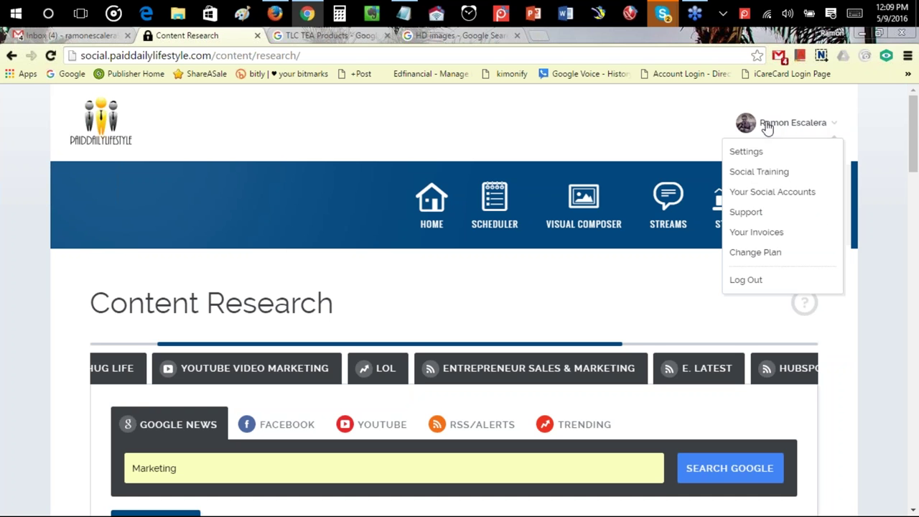
pyautogui.click(759, 172)
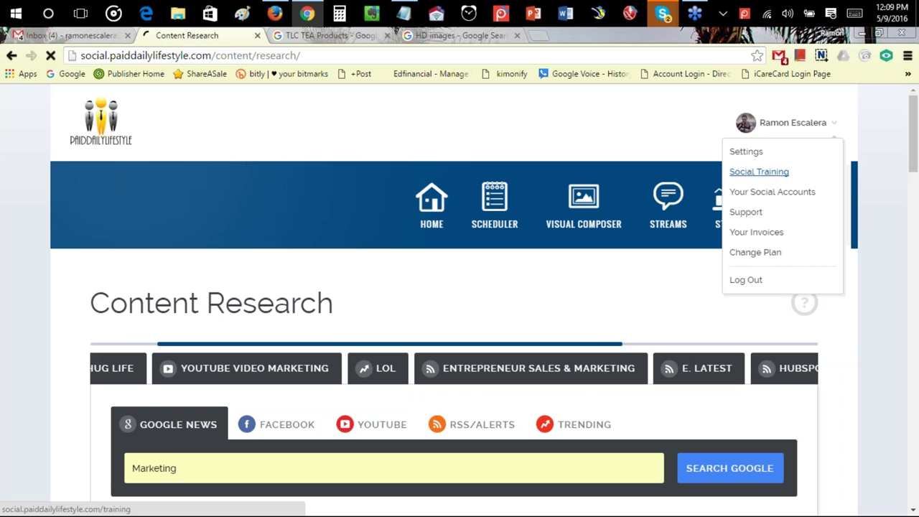
# Step: Look through the list of Social Training PDF guides and return to the first ones
pyautogui.scroll(-4, 679, 182)
pyautogui.scroll(-2, 679, 183)
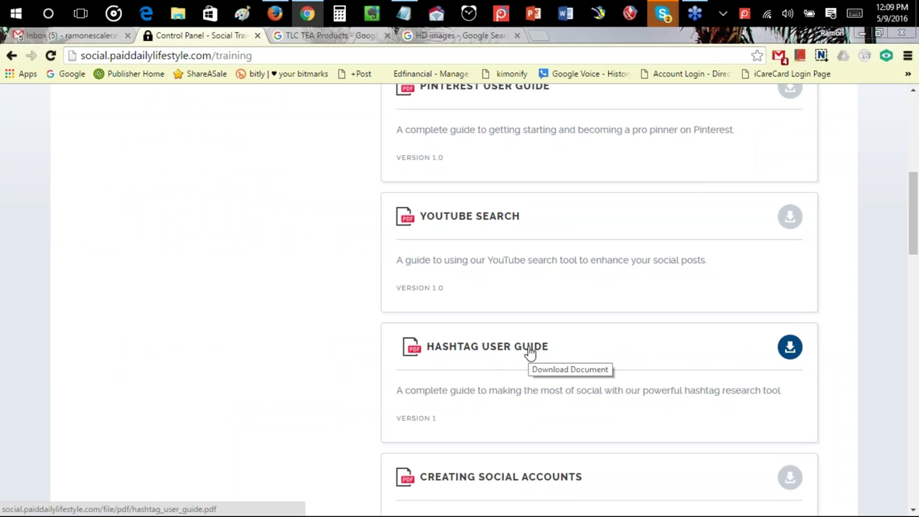
pyautogui.scroll(-3, 535, 349)
pyautogui.scroll(-6, 345, 271)
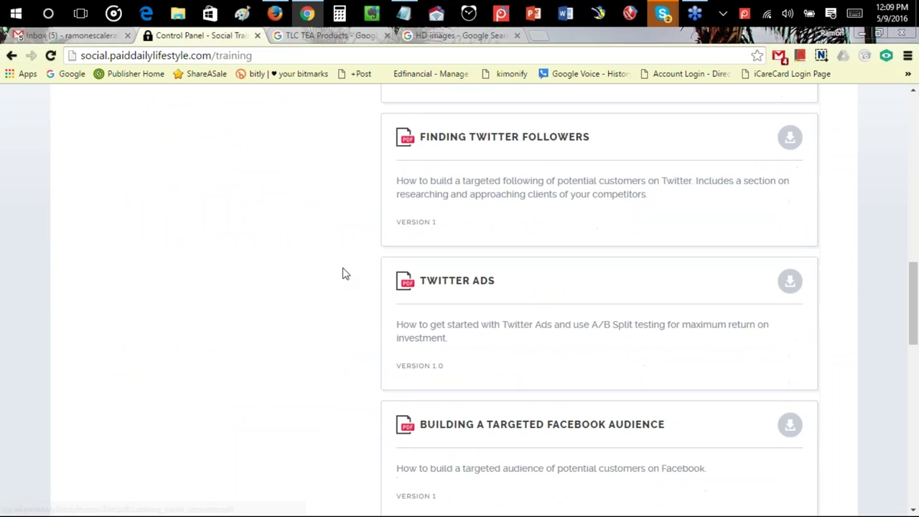
pyautogui.scroll(-7, 344, 273)
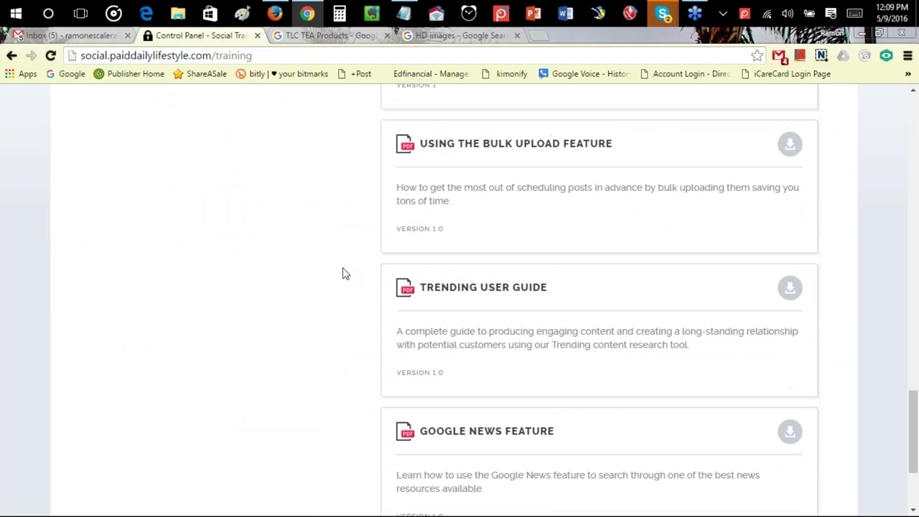
pyautogui.scroll(-3, 342, 274)
pyautogui.scroll(3, 342, 273)
pyautogui.scroll(-3, 343, 274)
pyautogui.scroll(20, 479, 278)
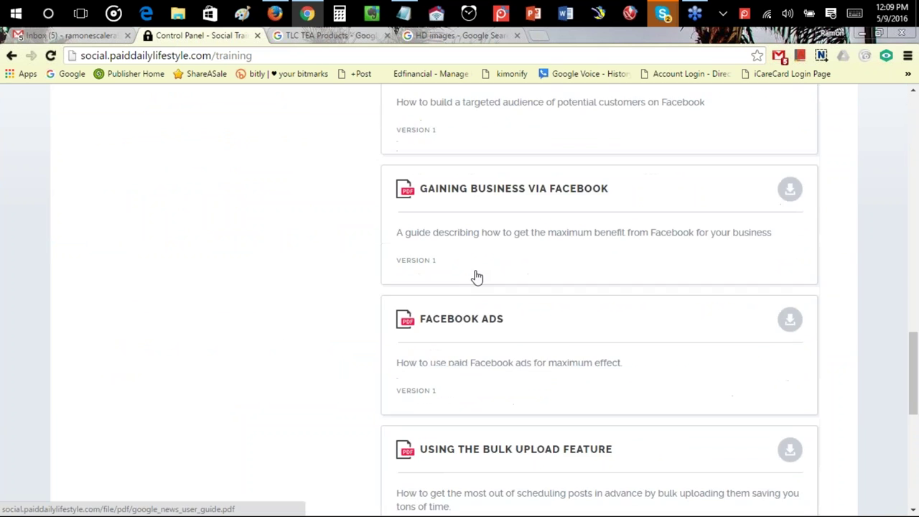
pyautogui.scroll(3, 489, 271)
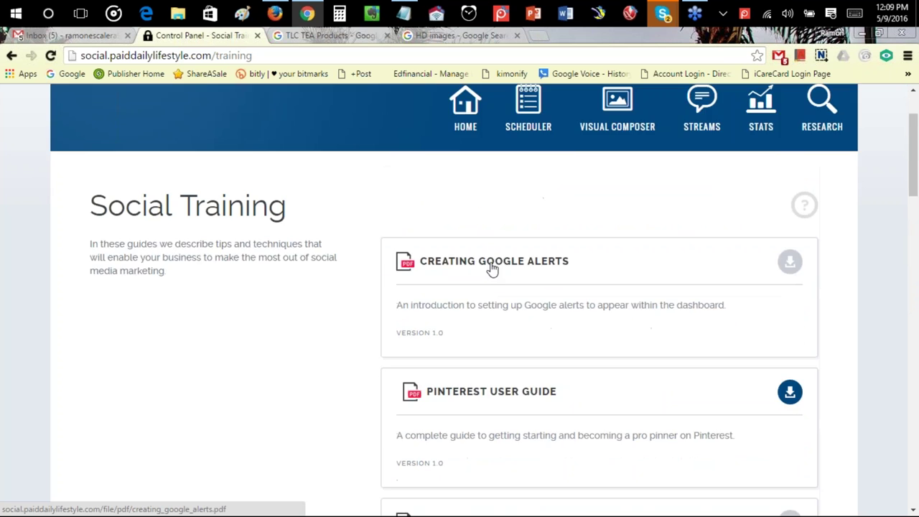